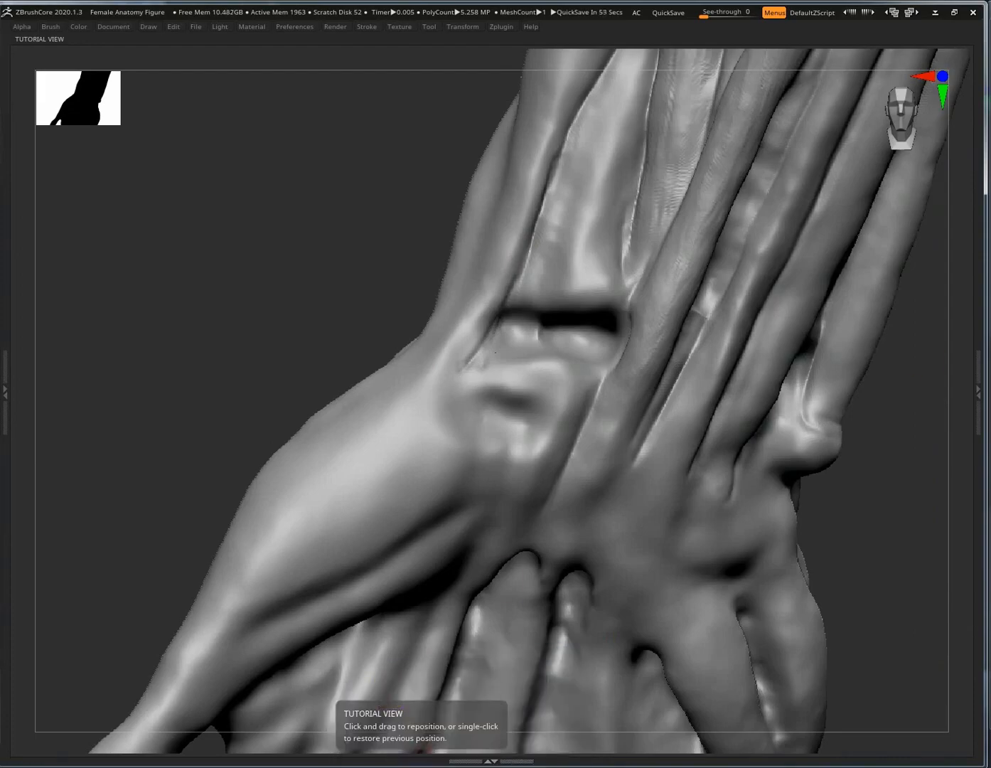
Deepen the crease along the thumb-side tendon where it passes the wrist gap and meets the carpal bones.
right_drag(487, 335, 526, 282)
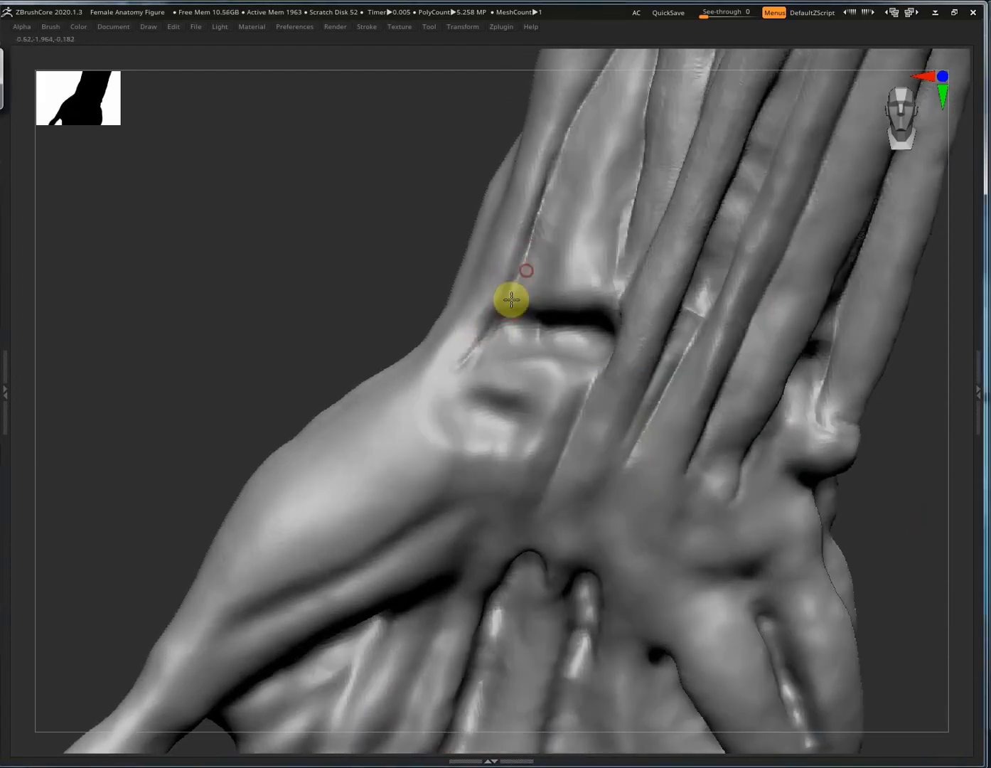
right_drag(459, 364, 700, 263)
right_drag(836, 119, 830, 129)
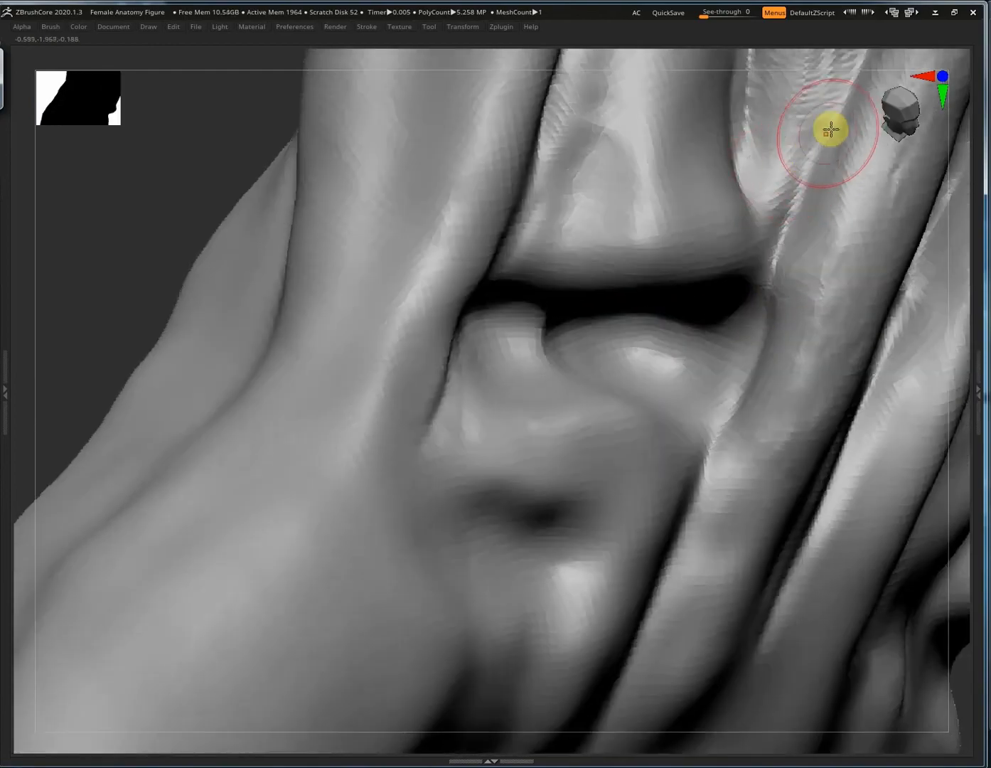
mouse_move(810, 181)
right_down()
mouse_move(749, 348)
mouse_move(734, 361)
right_up()
drag(772, 309, 755, 349)
mouse_move(772, 287)
right_down()
mouse_move(686, 290)
mouse_move(591, 332)
right_up()
mouse_move(573, 349)
mouse_down()
mouse_move(476, 395)
mouse_move(437, 387)
mouse_up()
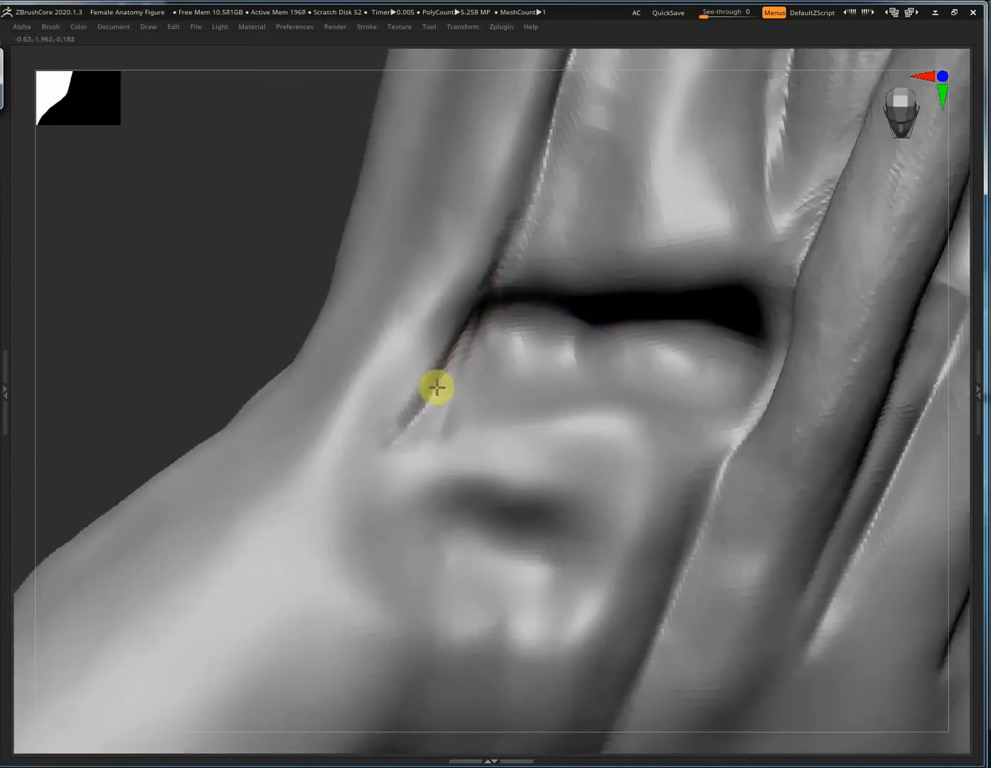
drag(492, 307, 504, 259)
Carve the seam between the end of the forearm bone and the neighbouring long tendon beside the wrist gap.
right_drag(819, 249, 667, 366)
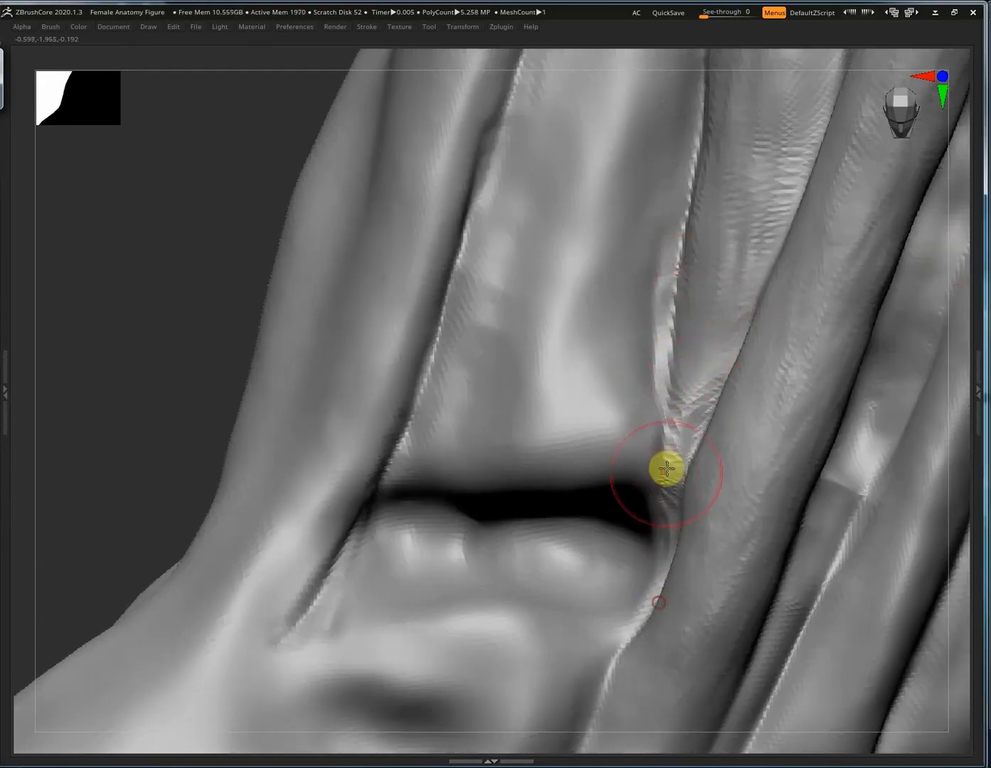
right_drag(665, 469, 731, 526)
drag(683, 430, 647, 503)
drag(689, 335, 674, 438)
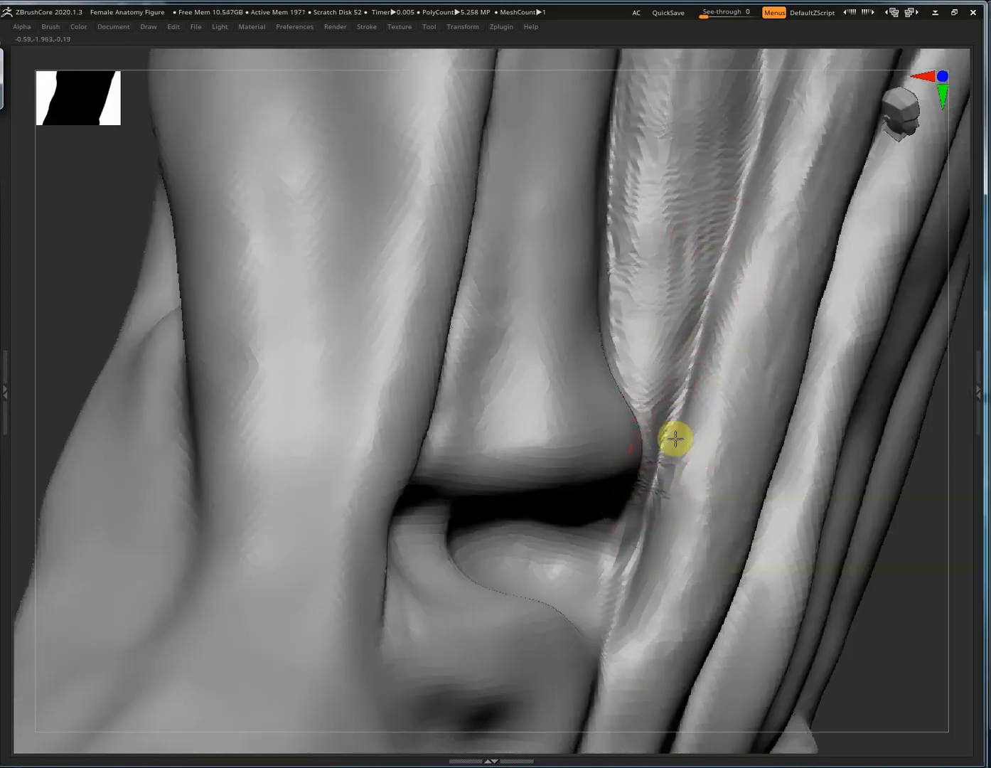
drag(708, 261, 712, 320)
Continue the groove along the long tendon up the forearm and undo the last stroke.
right_drag(723, 267, 674, 448)
drag(673, 447, 648, 547)
drag(697, 373, 676, 463)
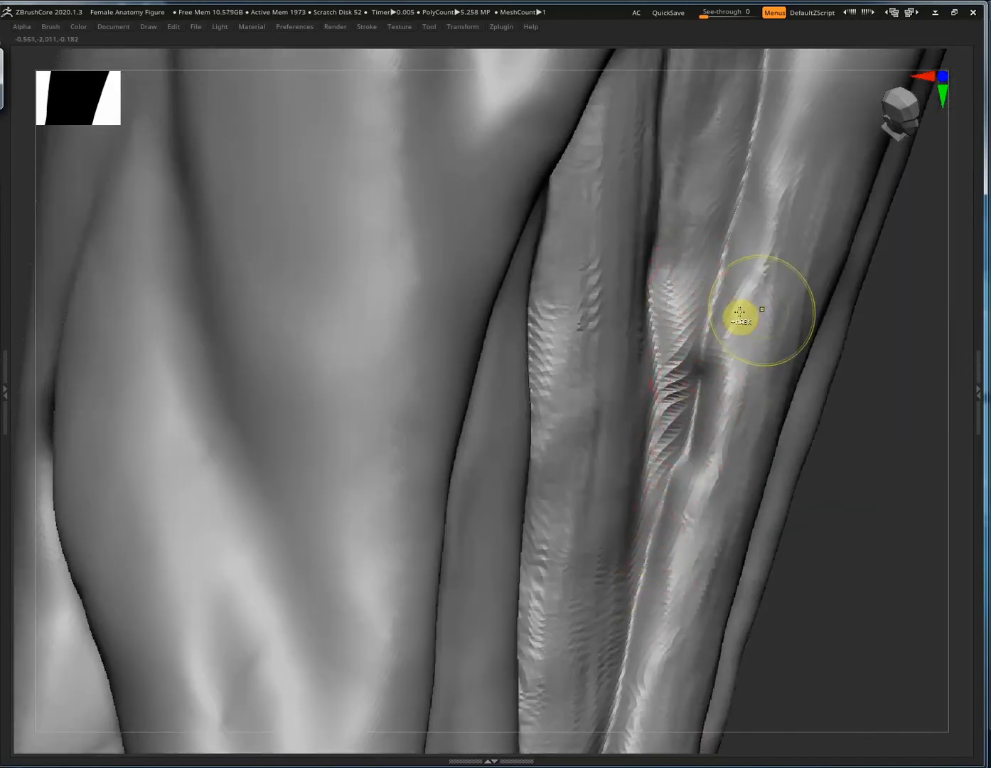
key(ctrl+z)
Inspect the mesh topology of the forearm tendons with the polyframe display.
right_drag(732, 257, 550, 187)
key(shift+f)
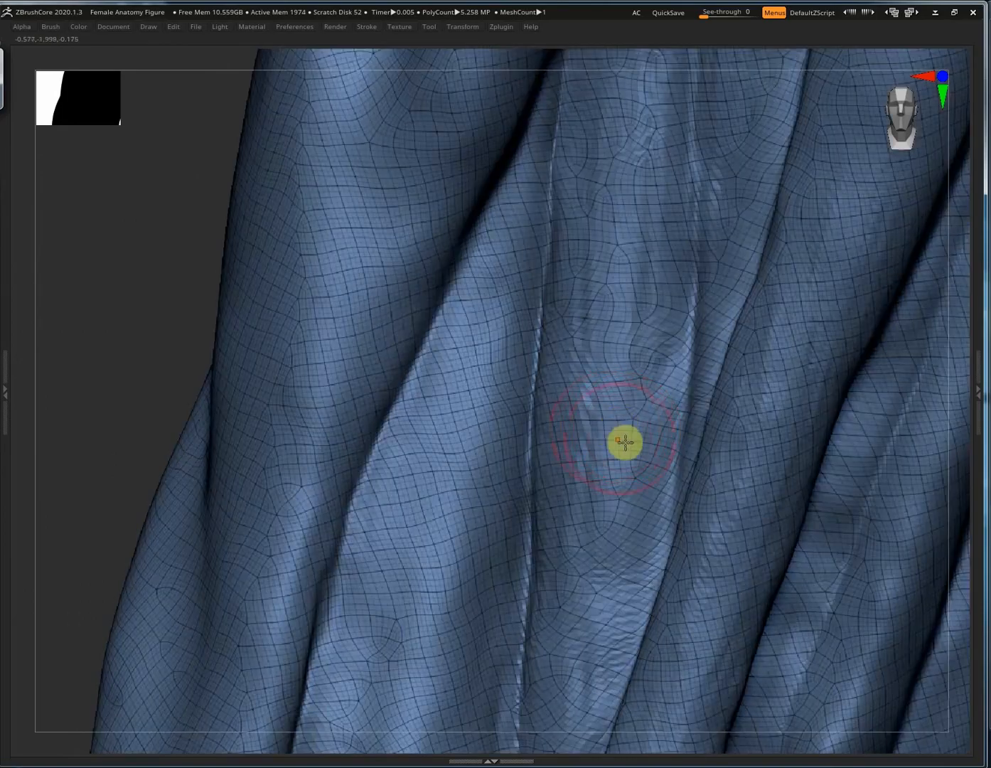
key(shift+f)
Sharpen the groove separating the two deep forearm muscles along their full length.
mouse_move(701, 396)
right_down()
mouse_move(697, 248)
mouse_move(602, 370)
mouse_move(607, 214)
right_up()
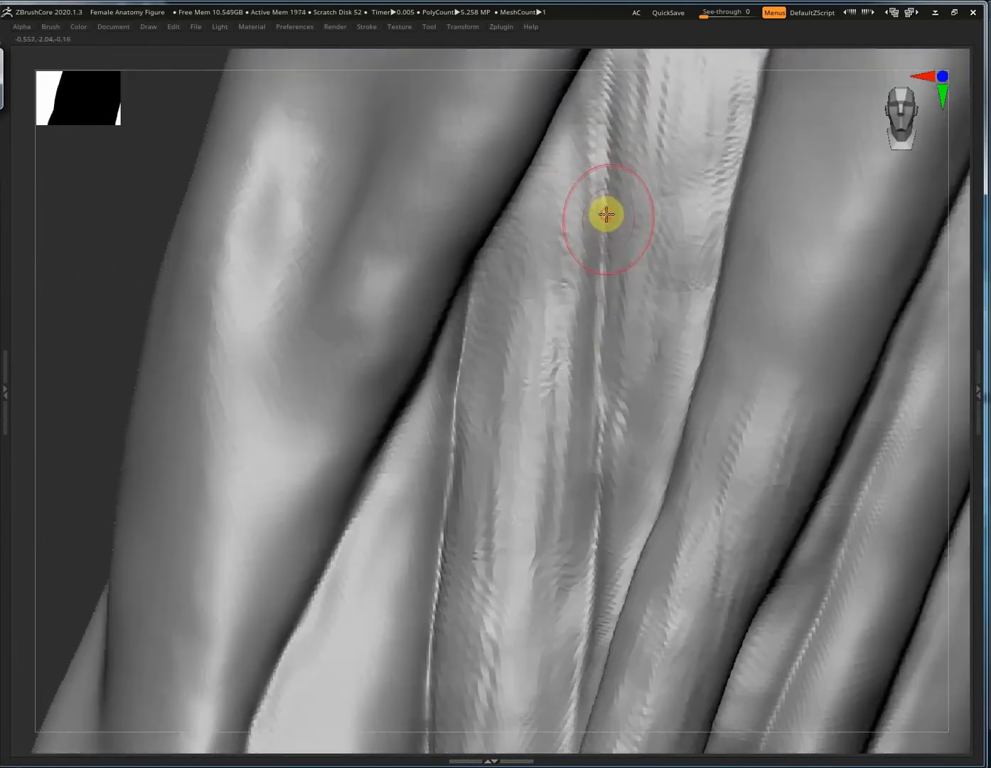
drag(606, 215, 599, 414)
right_drag(599, 414, 597, 664)
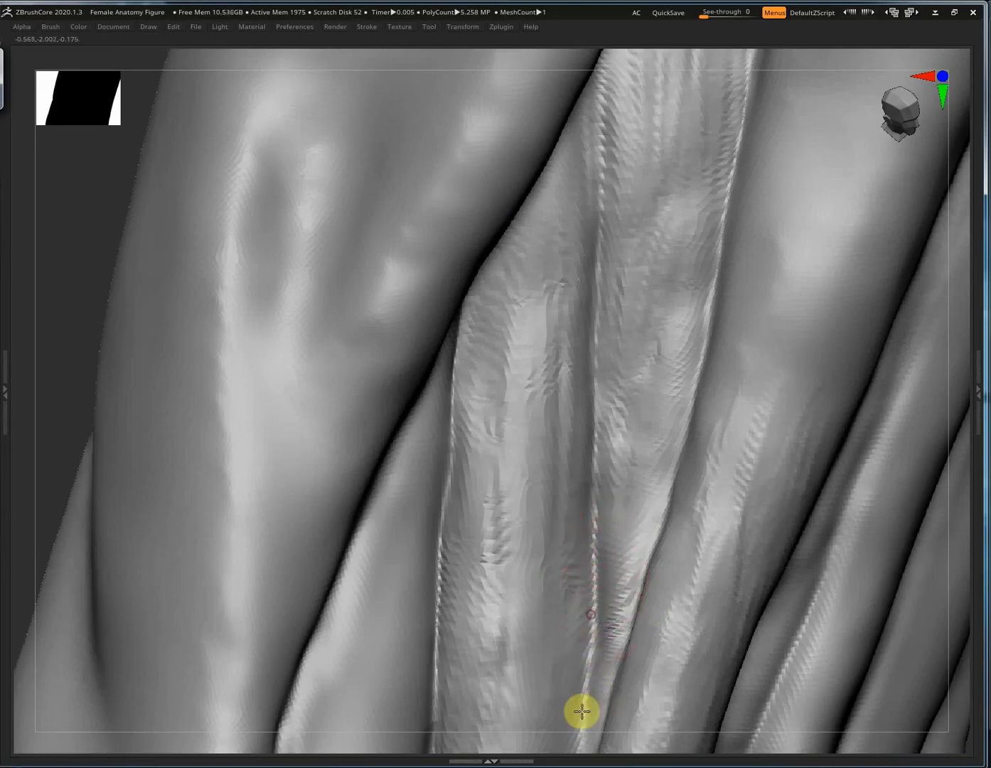
right_drag(609, 426, 614, 292)
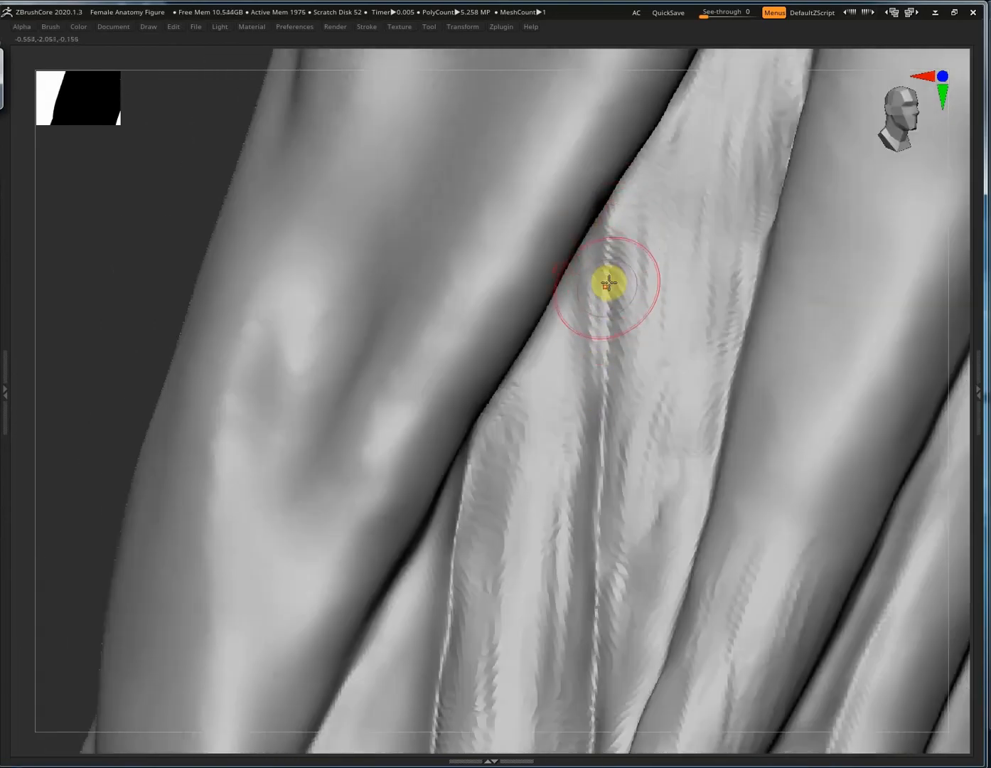
drag(608, 283, 593, 530)
mouse_move(632, 595)
right_down()
mouse_move(691, 377)
mouse_move(691, 220)
right_up()
Define the edge of the long tendon overlapping the deep forearm muscles down to where they taper.
mouse_move(691, 162)
mouse_down()
mouse_move(707, 543)
mouse_move(691, 725)
mouse_up()
alt+right_drag(741, 592, 679, 396)
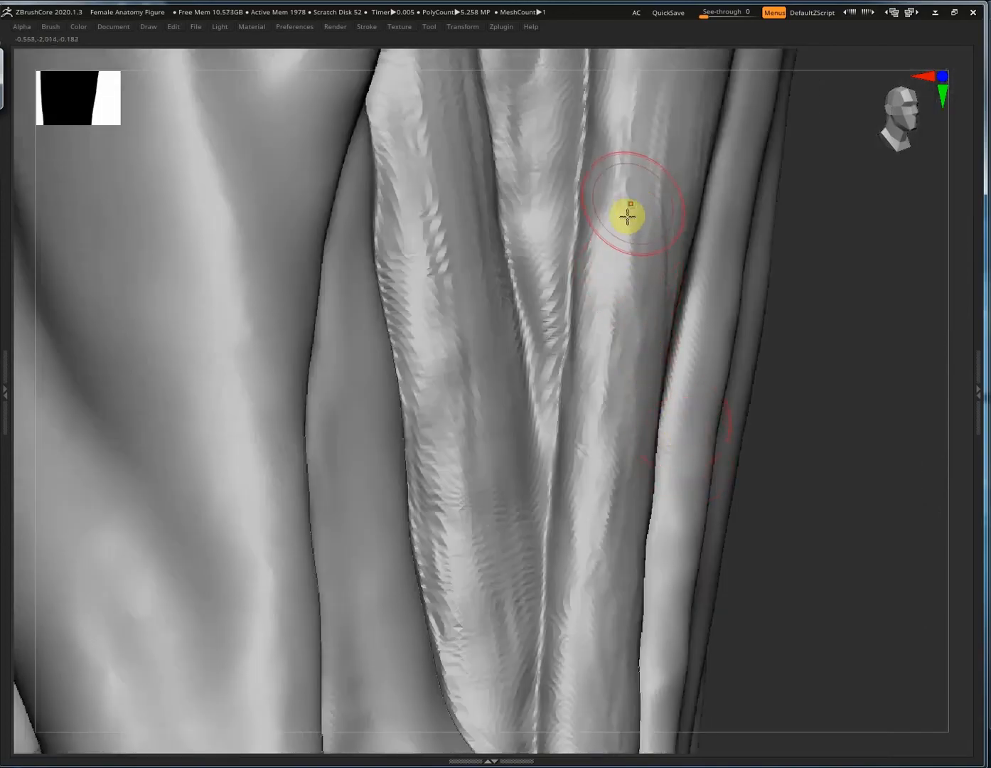
right_drag(629, 217, 644, 173)
mouse_move(608, 133)
mouse_down()
mouse_move(588, 423)
mouse_move(602, 414)
mouse_up()
drag(643, 155, 591, 505)
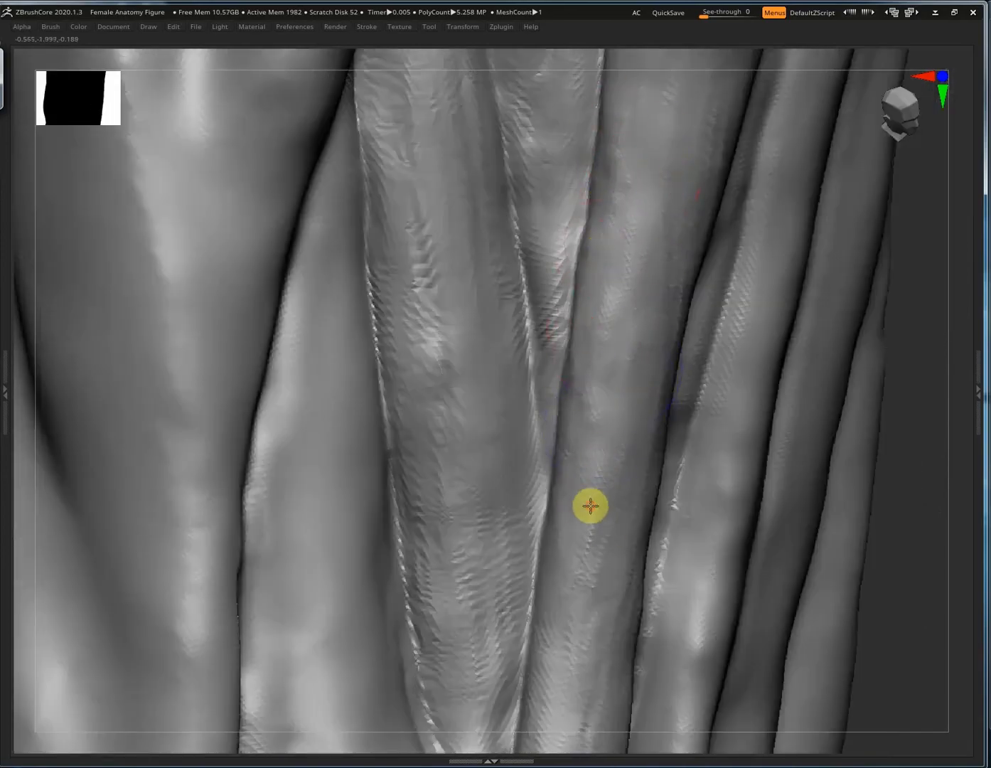
right_drag(754, 427, 708, 270)
Smooth the bump in the narrow recess between the tendons above the wrist and sharpen the recess edge up the forearm.
alt+right_drag(679, 565, 692, 343)
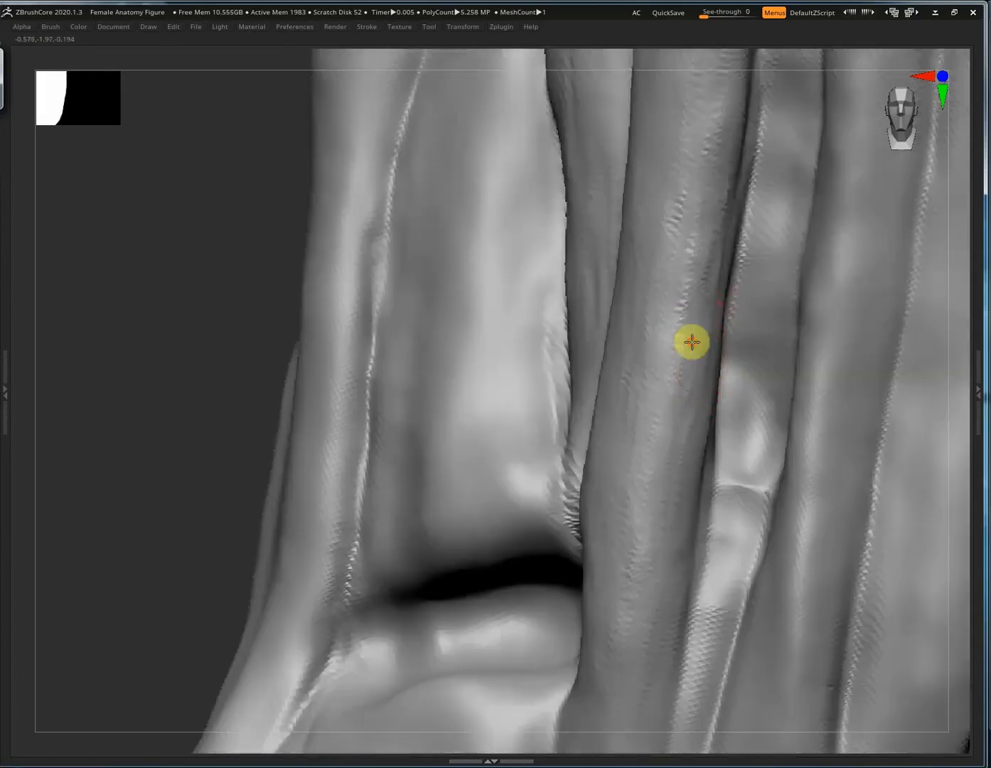
mouse_move(658, 530)
right_down()
mouse_move(666, 539)
mouse_move(725, 496)
right_up()
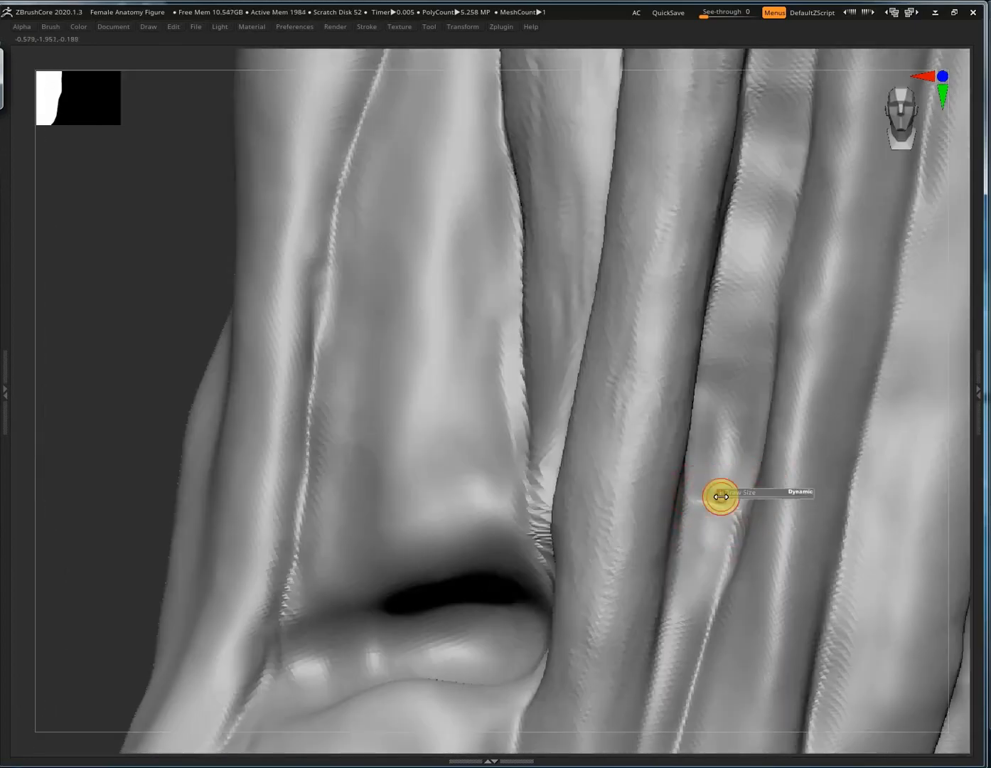
shift+drag(718, 450, 710, 518)
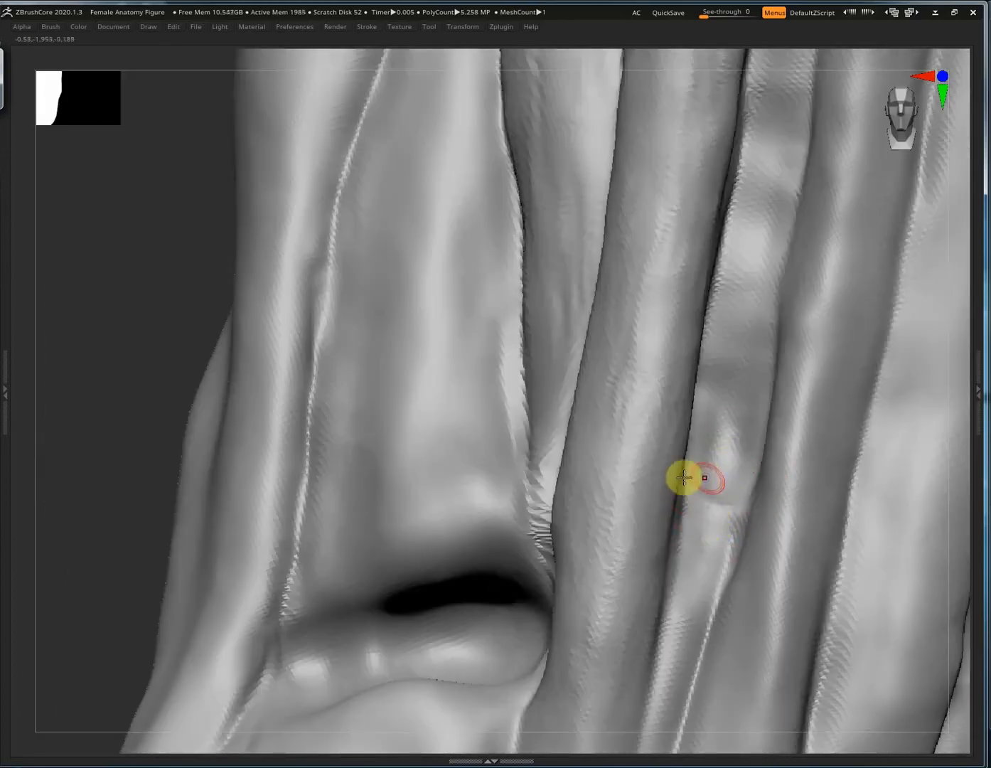
right_drag(684, 477, 674, 380)
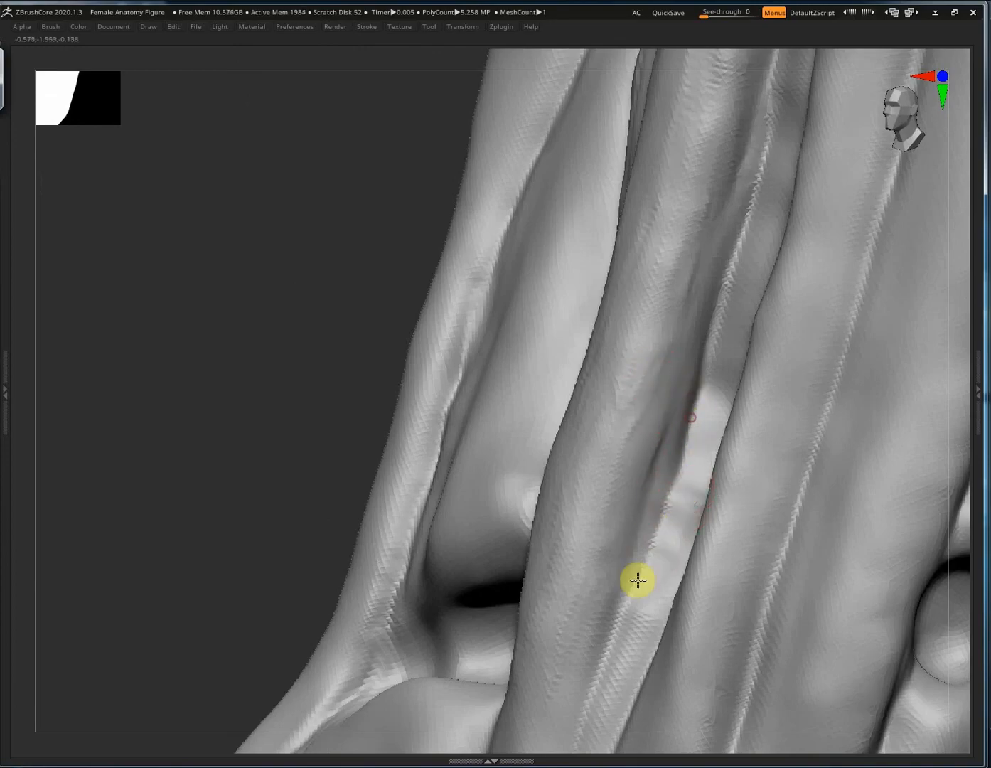
mouse_move(674, 470)
right_down()
mouse_move(624, 629)
mouse_move(639, 621)
right_up()
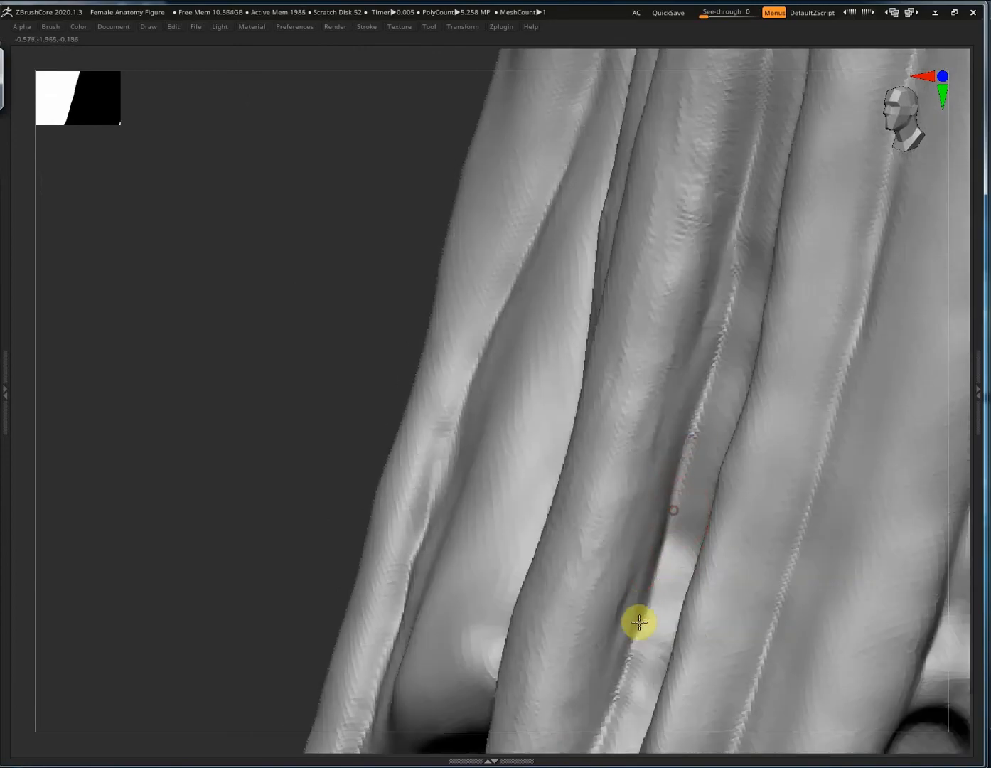
right_drag(672, 439, 659, 539)
right_drag(674, 437, 710, 214)
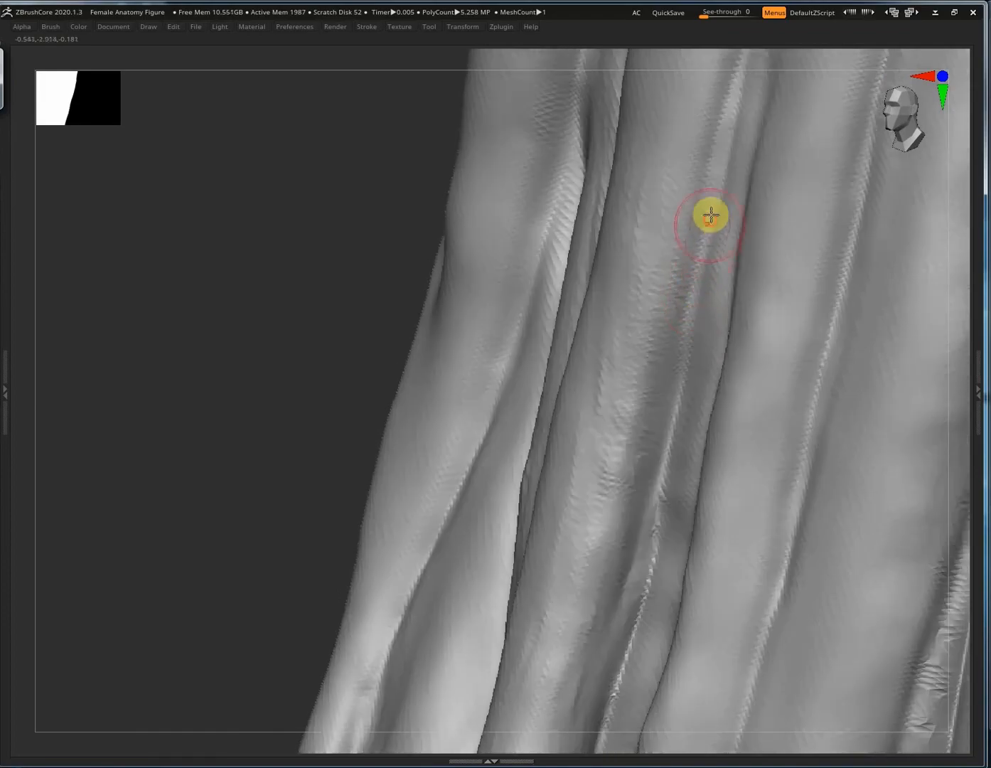
mouse_move(673, 405)
right_down()
mouse_move(638, 596)
mouse_move(674, 421)
mouse_move(613, 445)
right_up()
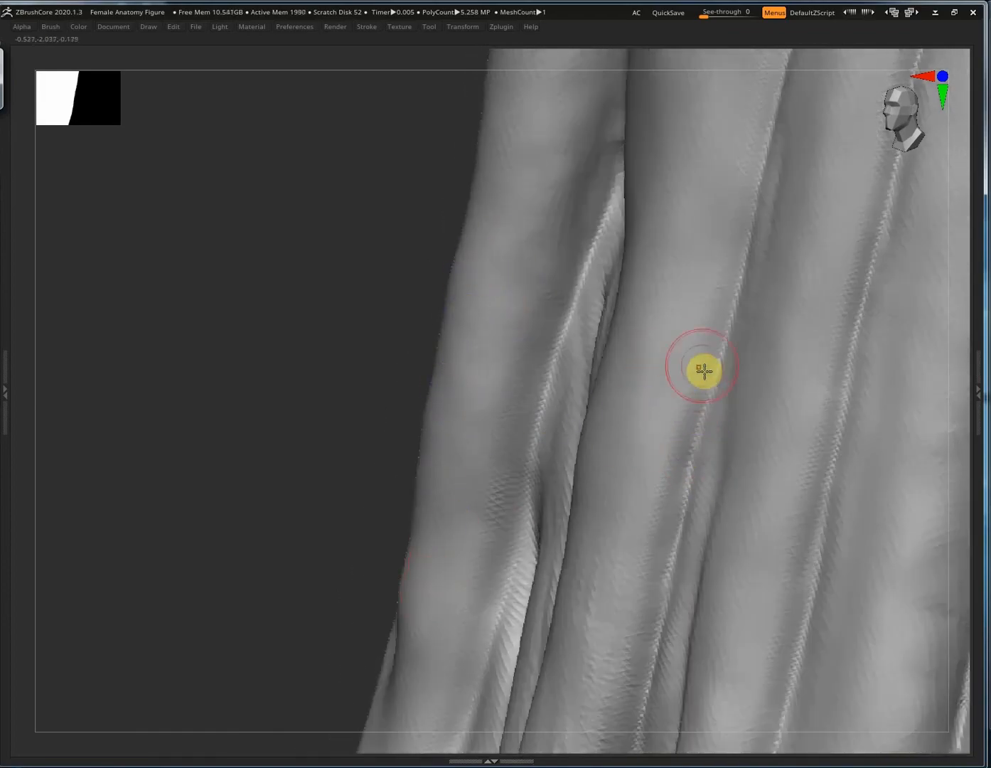
Refine the seams around the deep muscle exposed in the pointed opening between the forearm muscles.
mouse_move(659, 575)
right_down()
mouse_move(486, 332)
mouse_move(484, 302)
right_up()
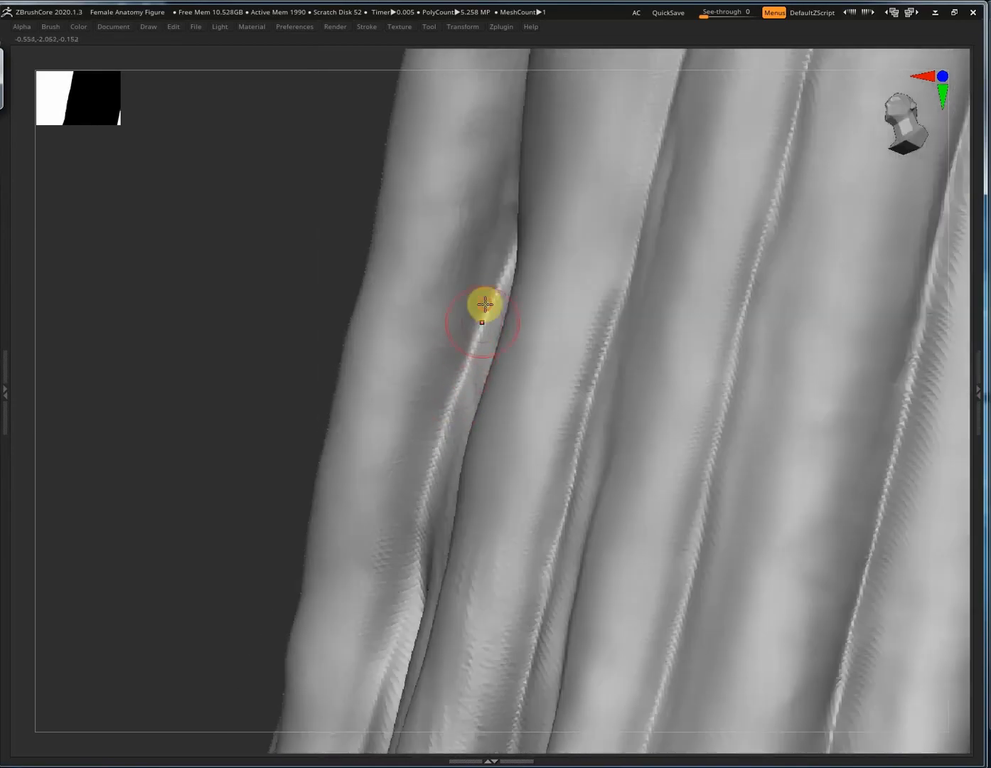
mouse_move(386, 650)
right_down()
mouse_move(439, 326)
mouse_move(413, 416)
right_up()
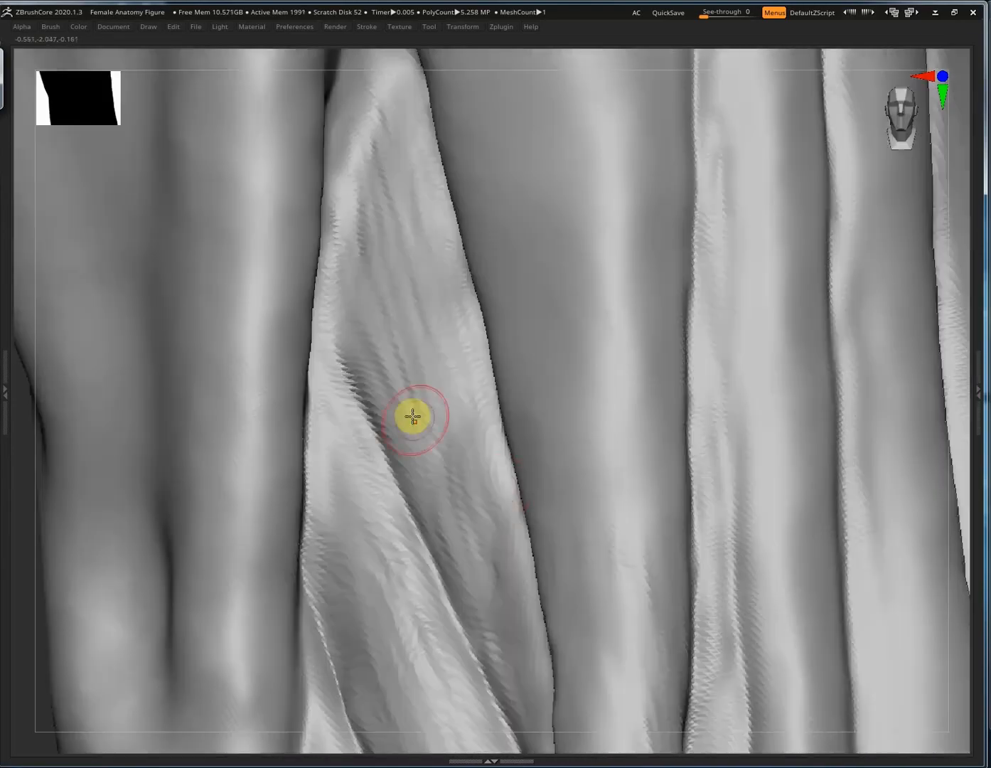
mouse_move(445, 469)
right_down()
mouse_move(465, 218)
mouse_move(445, 288)
right_up()
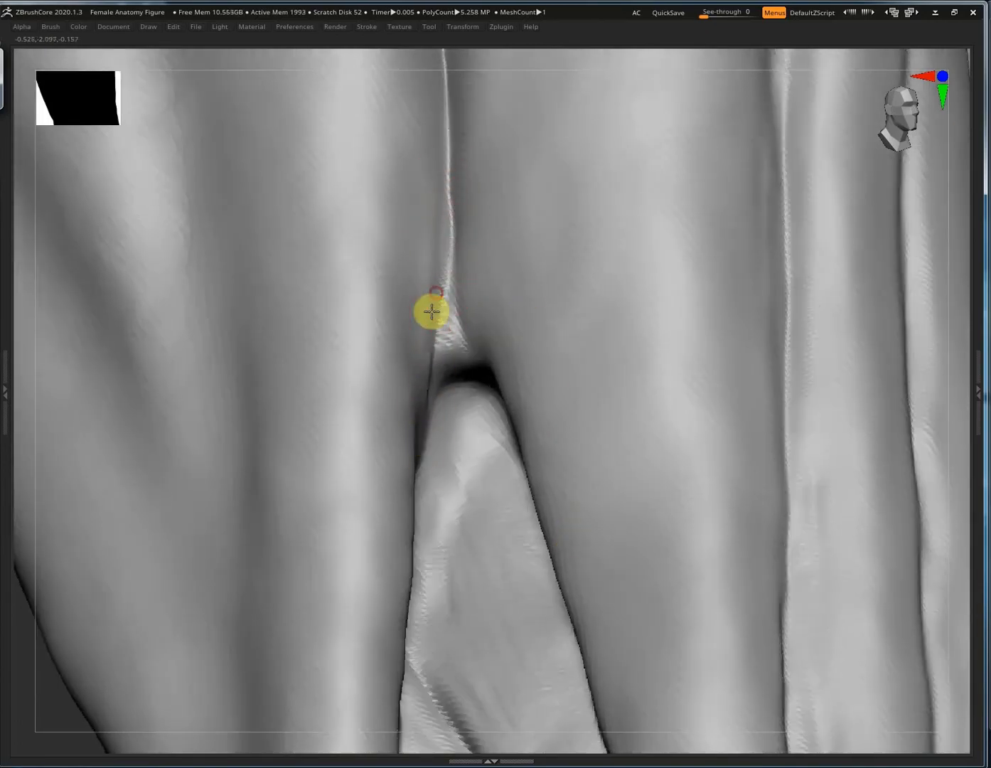
Rework the pointed top of the muscle opening at a lower subdivision level and return to the higher level.
right_drag(452, 374, 460, 365)
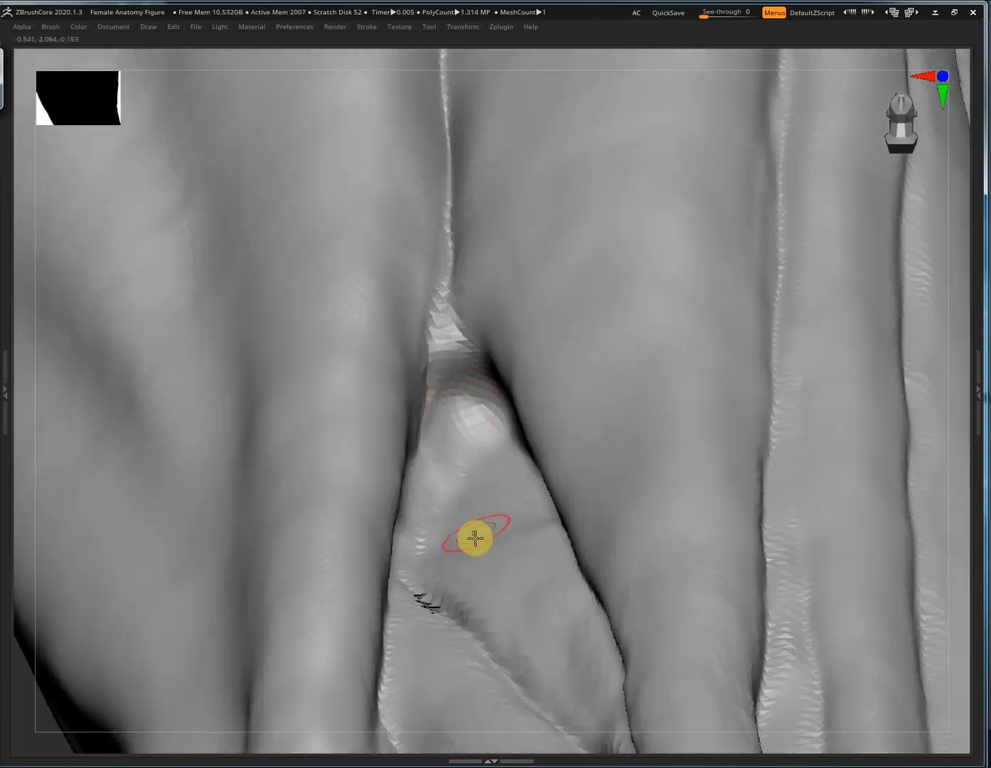
right_drag(476, 534, 428, 366)
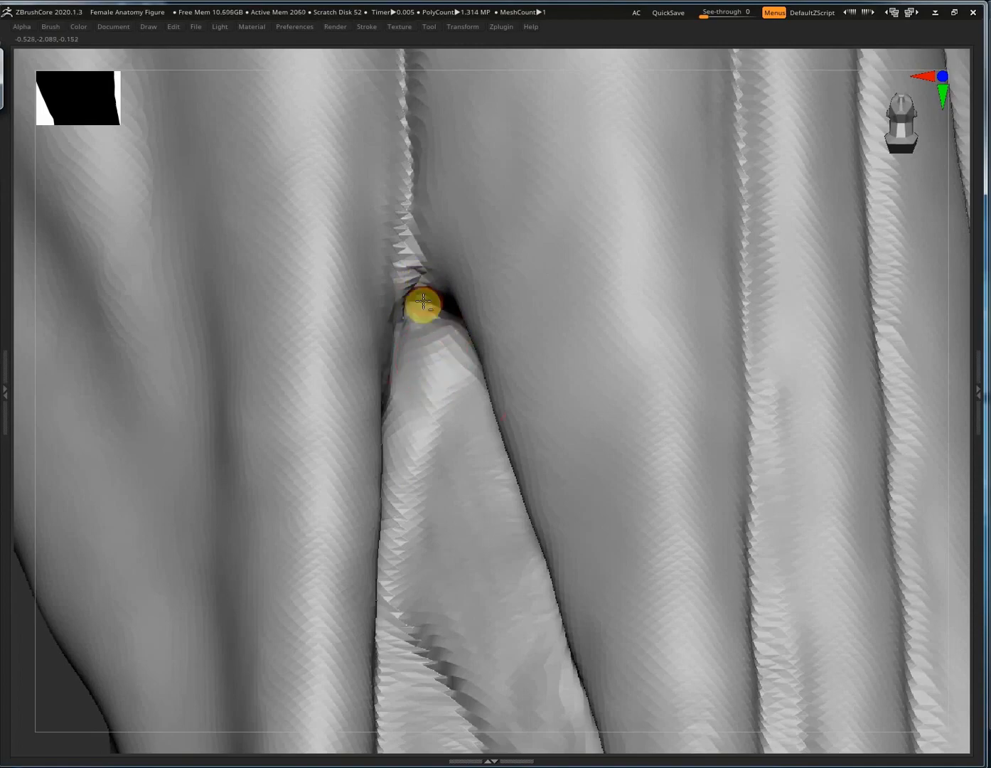
key(ctrl+d)
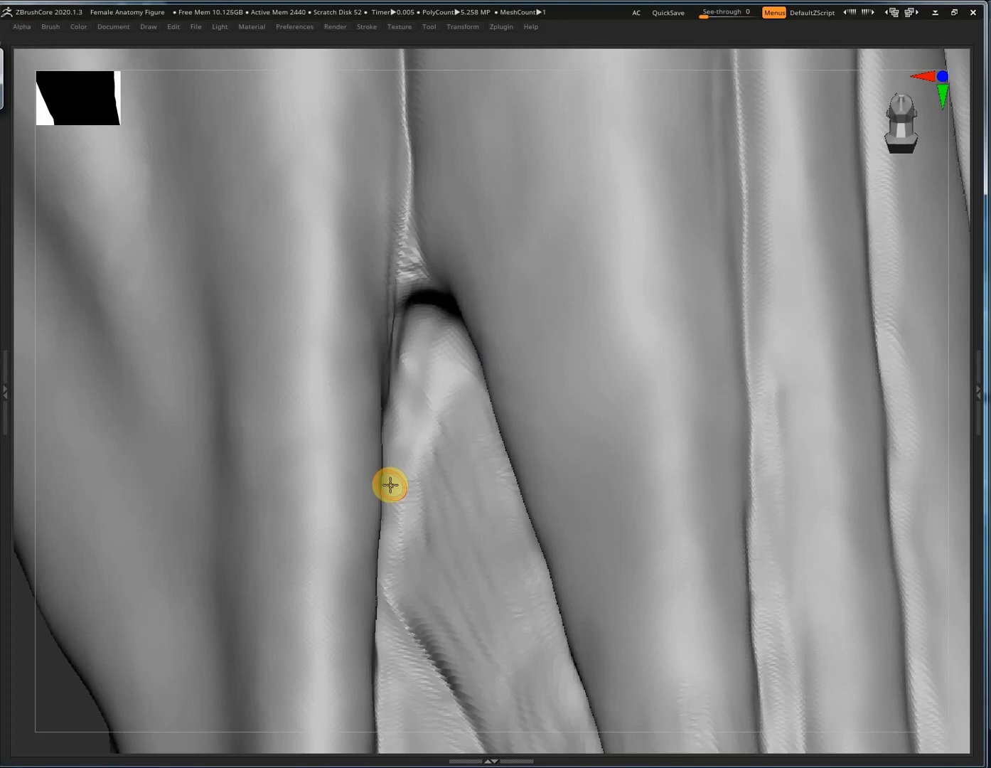
Carve the edge where the thumb-side muscle overlaps the deep muscle, from the opening's tip down the forearm.
mouse_move(381, 163)
right_down()
mouse_move(407, 197)
mouse_move(394, 257)
right_up()
mouse_move(389, 354)
right_down()
mouse_move(385, 334)
mouse_move(382, 391)
right_up()
key(space)
drag(382, 392, 390, 395)
drag(386, 272, 354, 448)
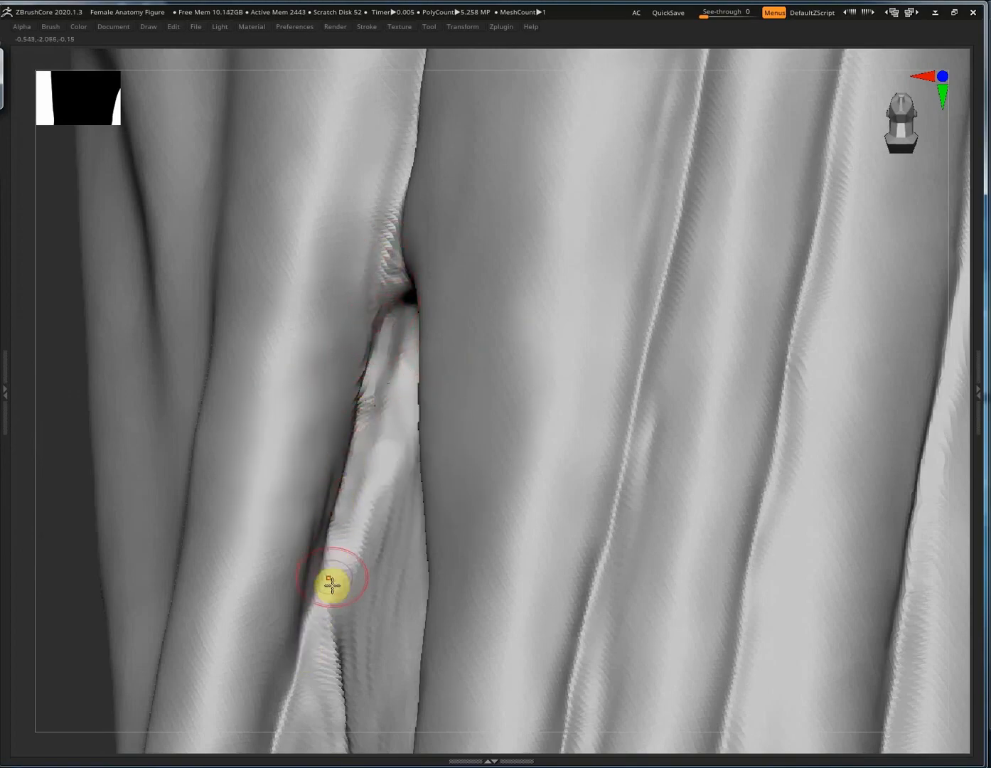
alt+right_drag(332, 581, 361, 345)
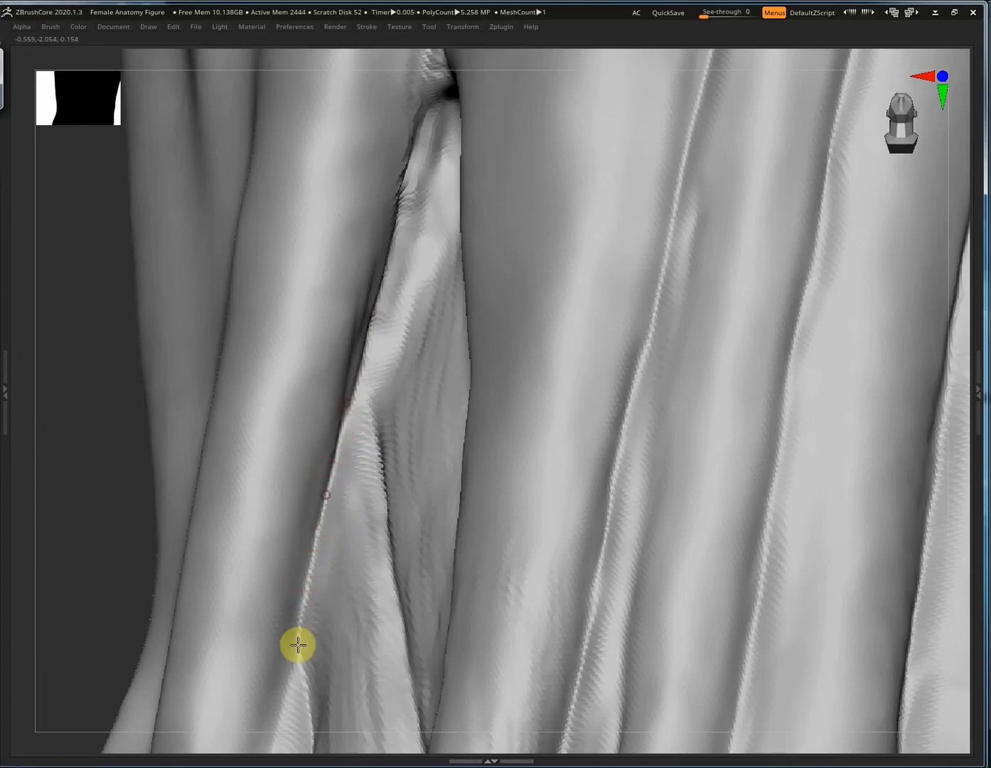
mouse_move(369, 394)
right_down()
mouse_move(469, 401)
mouse_move(491, 324)
mouse_move(403, 135)
right_up()
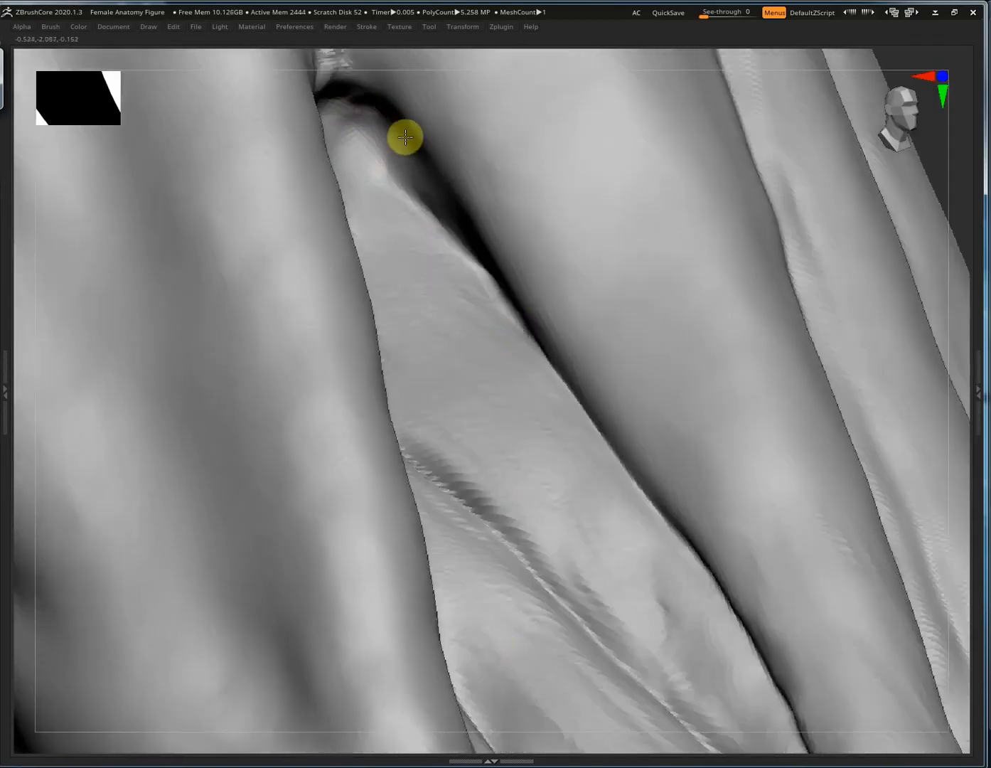
Cut a deeper groove under the opposite muscle edge, from the opening's tip along the deep muscle.
alt+drag(422, 172, 480, 183)
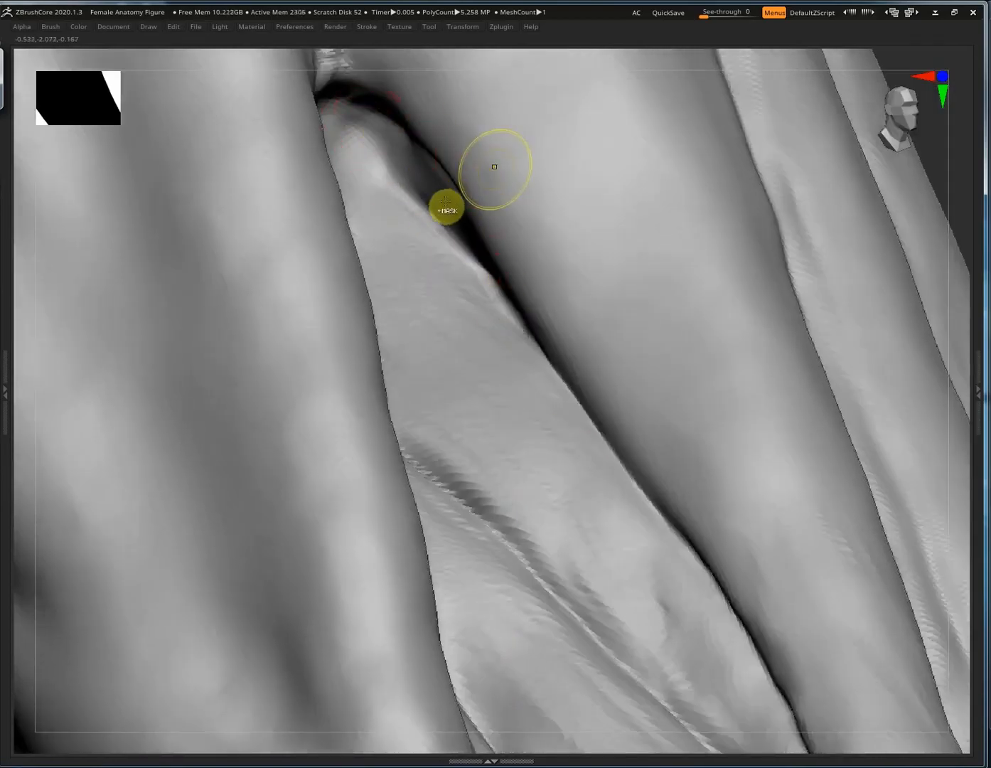
mouse_move(350, 114)
alt+mouse_down()
mouse_move(427, 175)
mouse_move(478, 175)
alt+mouse_up()
mouse_move(474, 153)
right_down()
mouse_move(472, 187)
mouse_move(372, 145)
right_up()
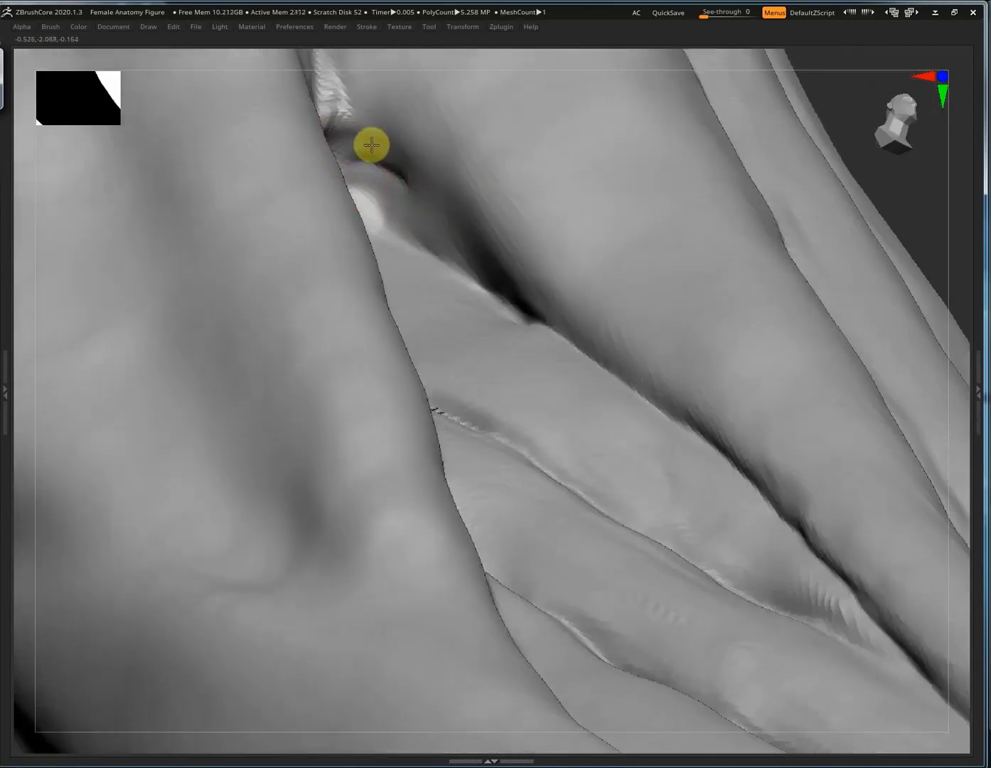
mouse_move(403, 175)
alt+mouse_down()
mouse_move(389, 153)
mouse_move(577, 337)
alt+mouse_up()
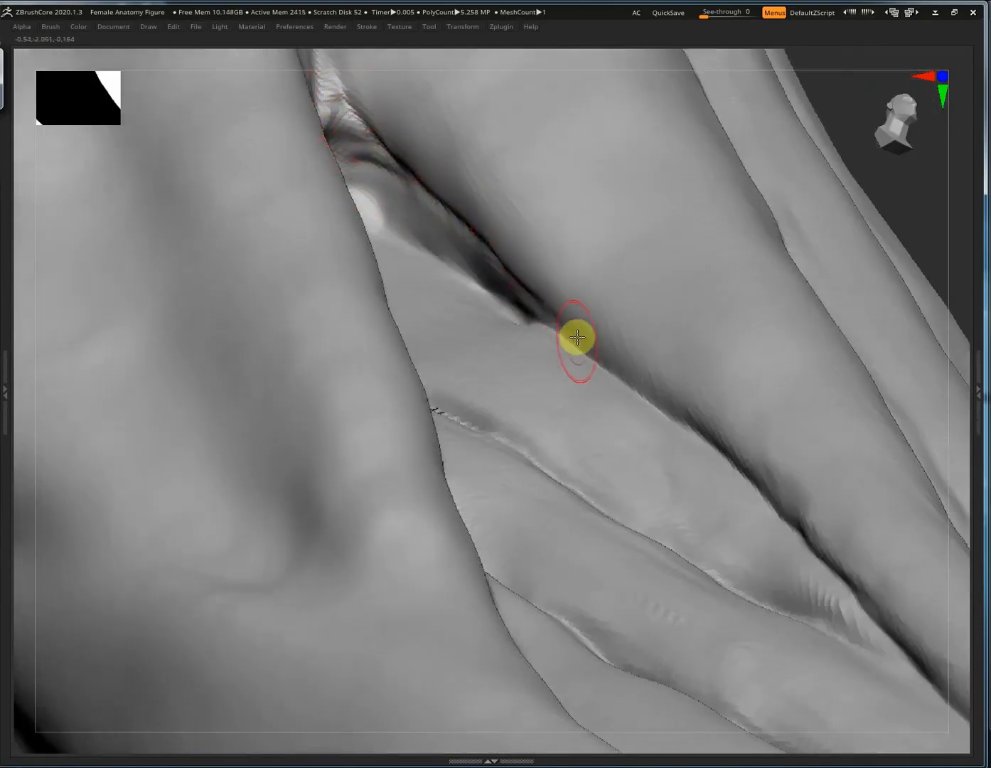
Build up the rim at the end of the forearm bone directly above the wrist gap.
mouse_move(561, 354)
right_down()
mouse_move(345, 394)
mouse_move(607, 352)
mouse_move(605, 362)
mouse_move(519, 400)
mouse_move(535, 213)
right_up()
mouse_move(536, 212)
alt+right_down()
mouse_move(517, 398)
mouse_move(485, 475)
alt+right_up()
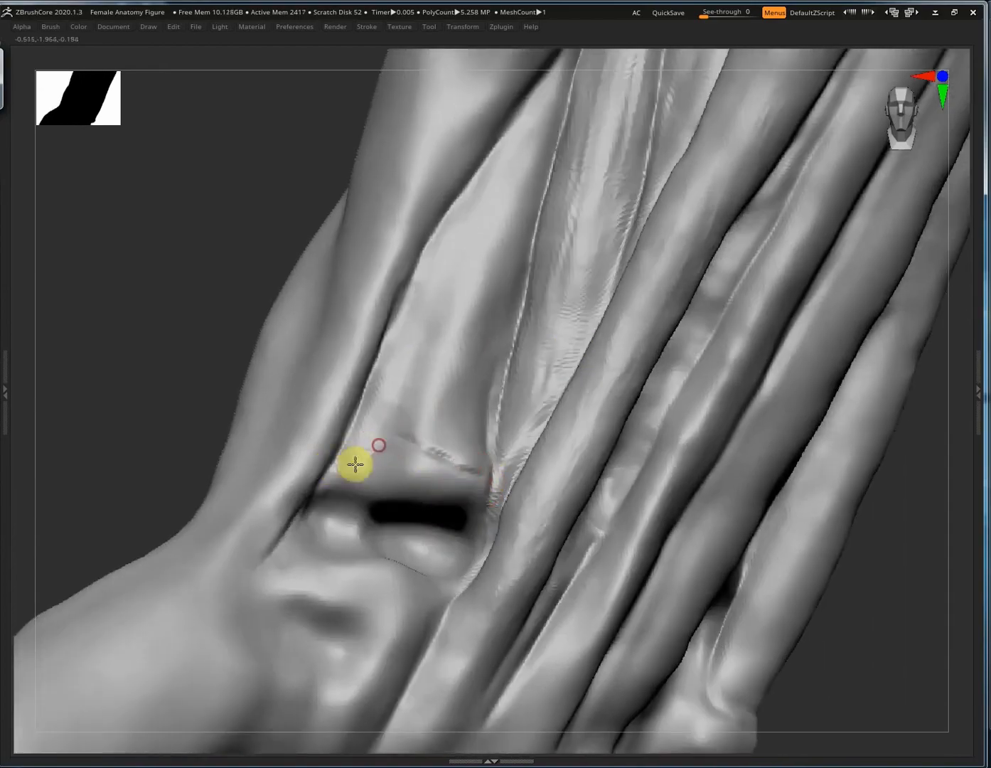
mouse_move(389, 457)
mouse_down()
mouse_move(380, 480)
mouse_move(403, 442)
mouse_move(404, 493)
mouse_up()
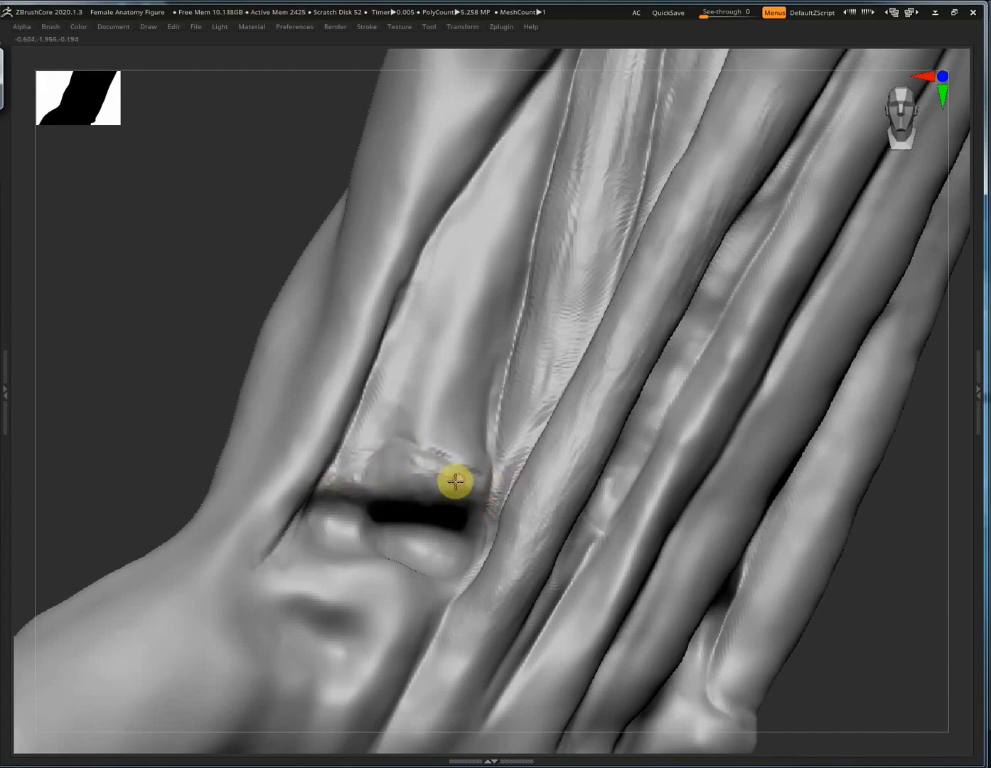
drag(456, 482, 451, 491)
Add surface detail to the shaft of the exposed forearm bone along the thumb-side tendon.
alt+right_drag(440, 325, 450, 380)
mouse_move(516, 263)
mouse_down()
mouse_move(469, 416)
mouse_move(544, 228)
mouse_up()
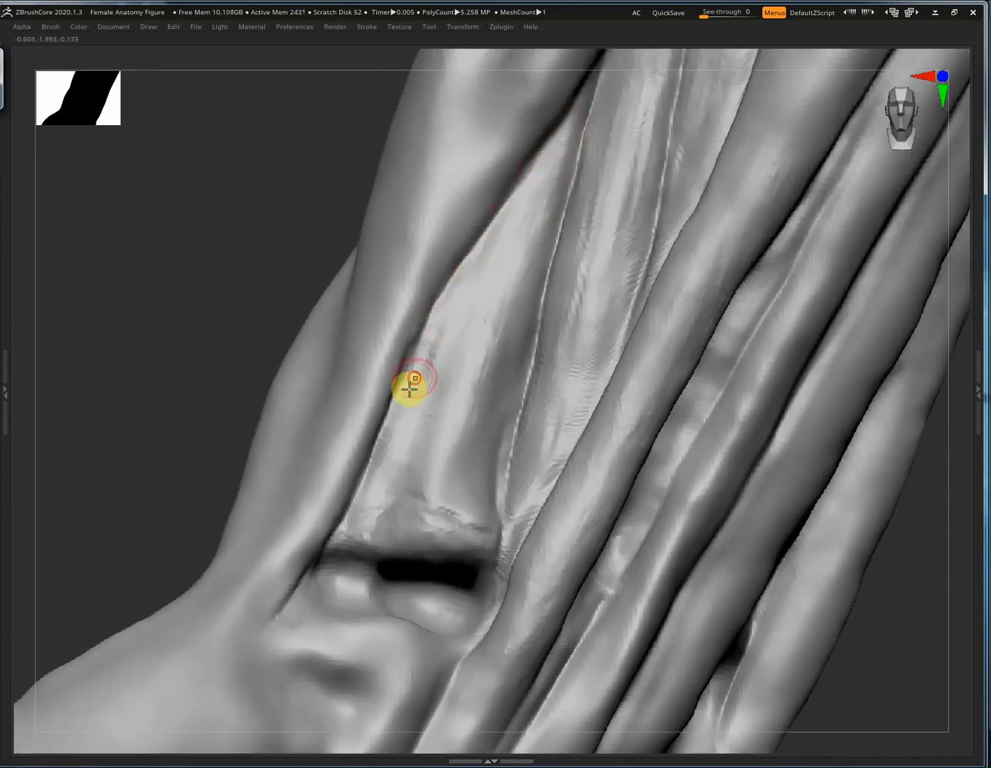
mouse_move(428, 380)
mouse_down()
mouse_move(460, 467)
mouse_move(519, 320)
mouse_up()
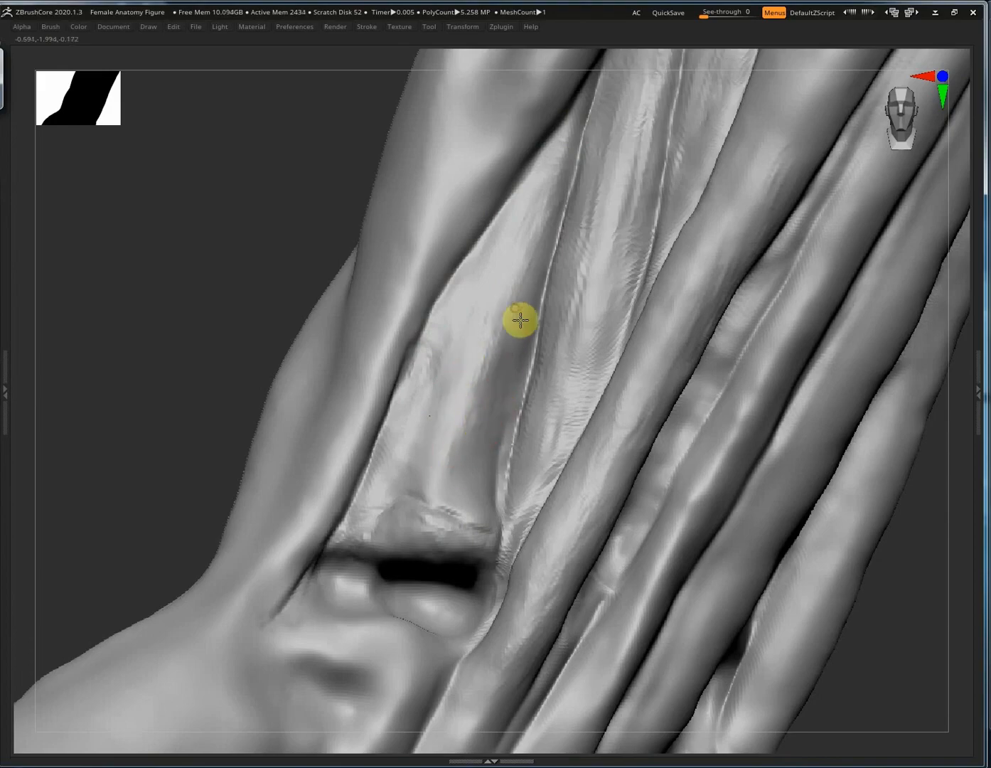
Refine the surface of the forearm bone where it flares toward the rim above the wrist gap.
mouse_move(480, 509)
mouse_down()
mouse_move(434, 484)
mouse_move(457, 398)
mouse_move(442, 452)
mouse_up()
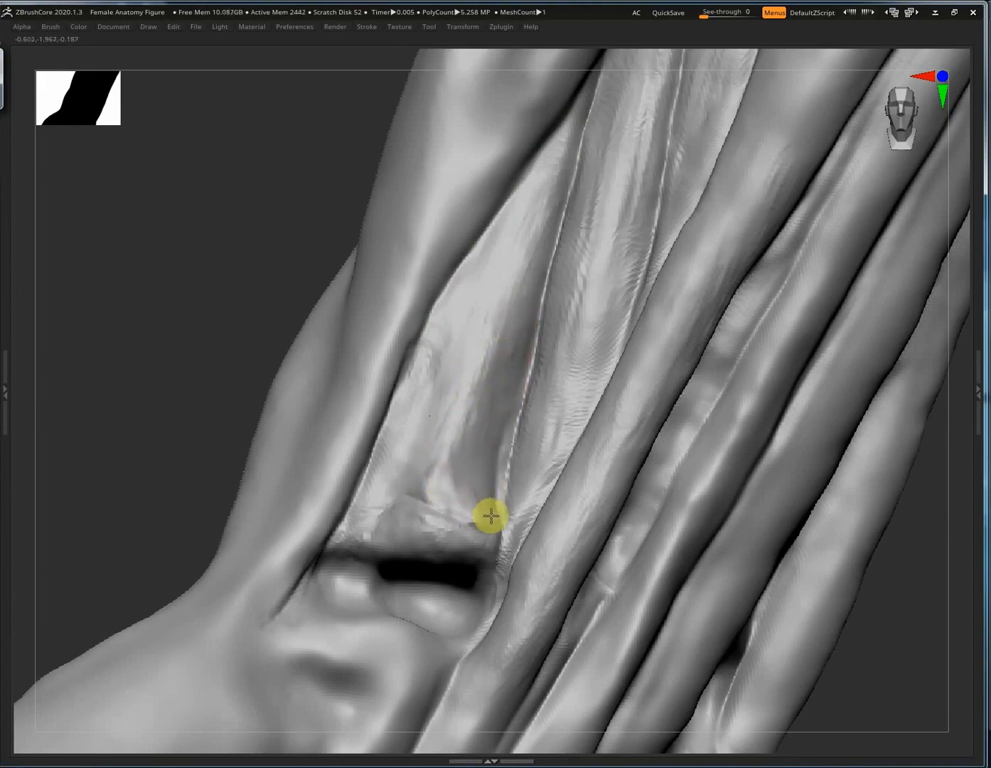
right_drag(431, 442, 406, 489)
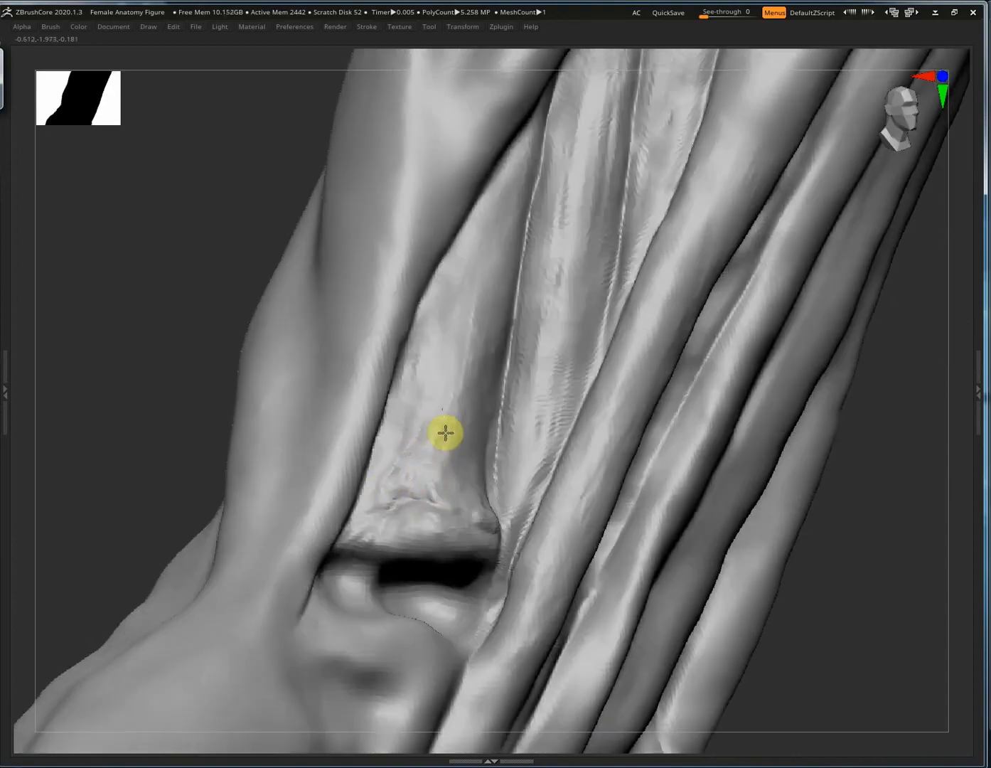
right_drag(440, 521, 597, 246)
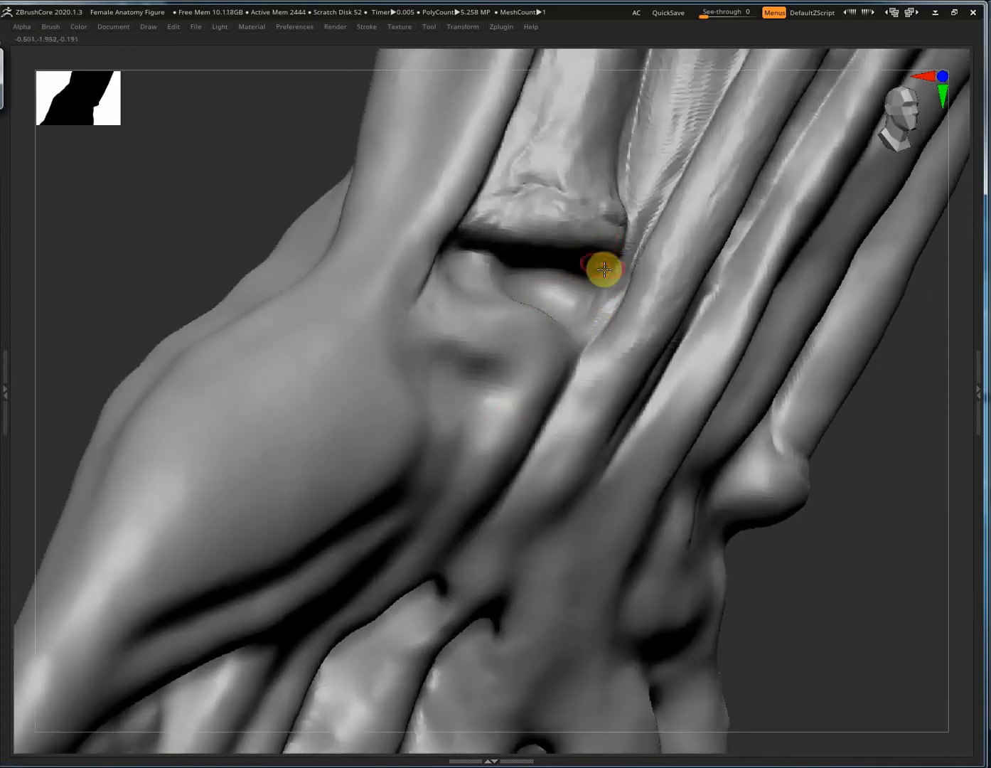
Carve a crisp edge between the wrist bones and the adjacent tendon, curving down from the end of the wrist gap.
drag(604, 269, 579, 334)
mouse_move(579, 335)
ctrl+right_down()
mouse_move(595, 328)
mouse_move(590, 271)
ctrl+right_up()
mouse_move(591, 271)
mouse_down()
mouse_move(604, 333)
mouse_move(610, 260)
mouse_up()
mouse_move(603, 270)
right_down()
mouse_move(570, 339)
mouse_move(502, 402)
mouse_move(266, 371)
right_up()
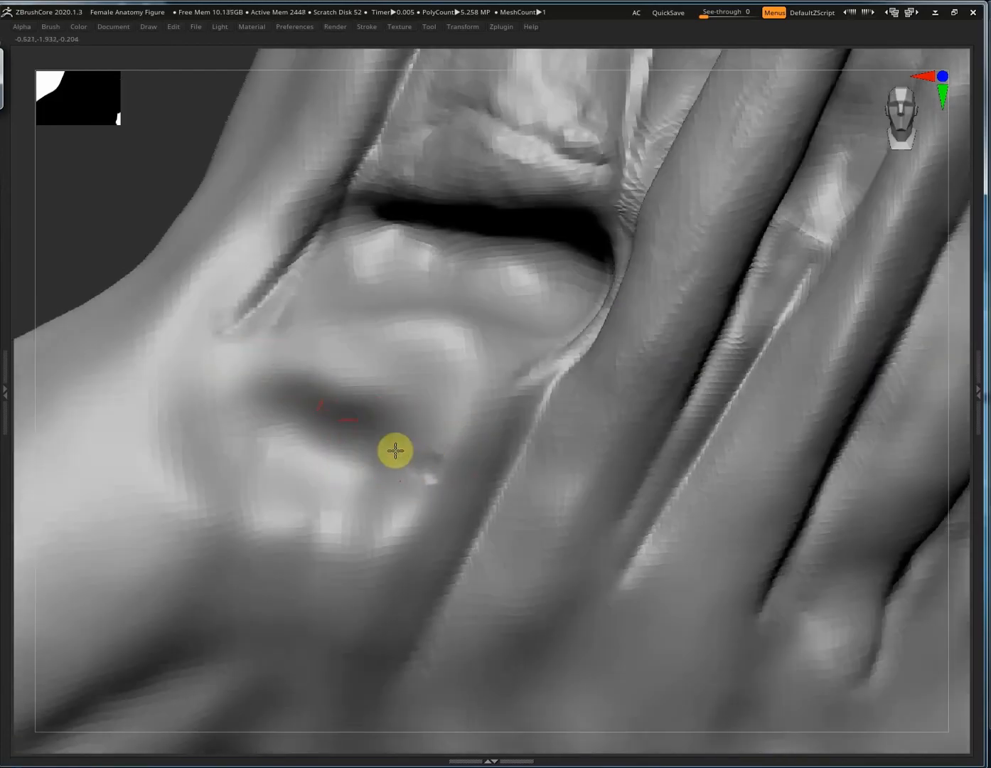
Cut a crease across the palm side of the wrist beneath the wrist bones and define the nearby tendon groove.
drag(432, 457, 395, 446)
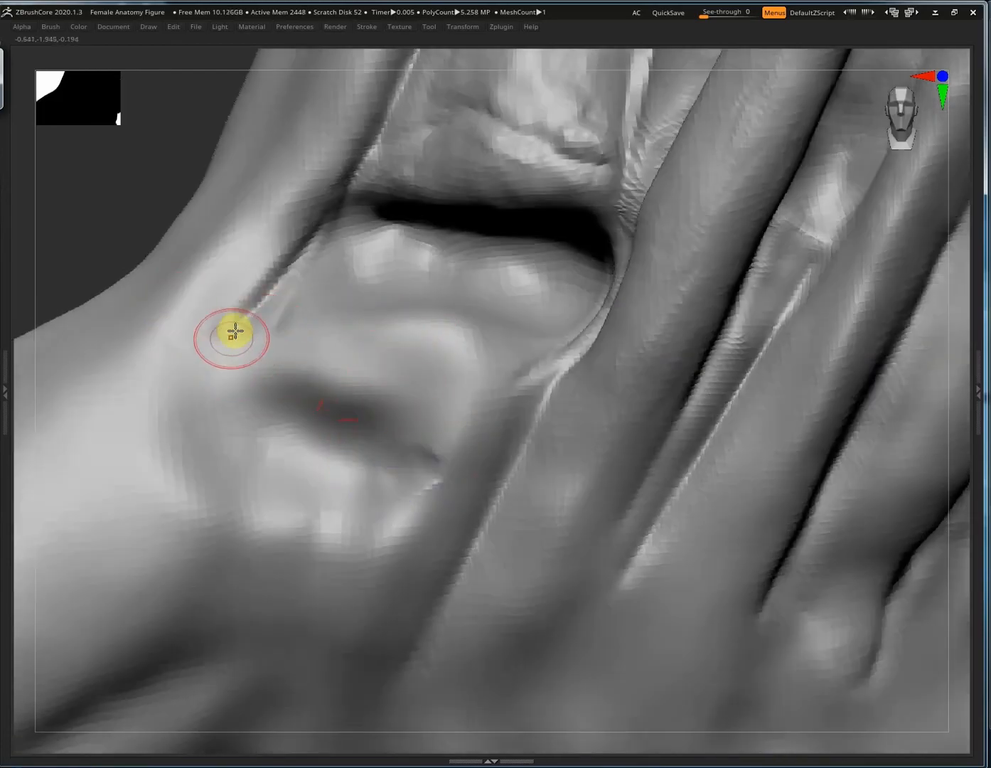
mouse_move(199, 411)
mouse_down()
mouse_move(299, 421)
mouse_move(273, 420)
mouse_move(464, 486)
mouse_move(526, 403)
mouse_move(524, 439)
mouse_up()
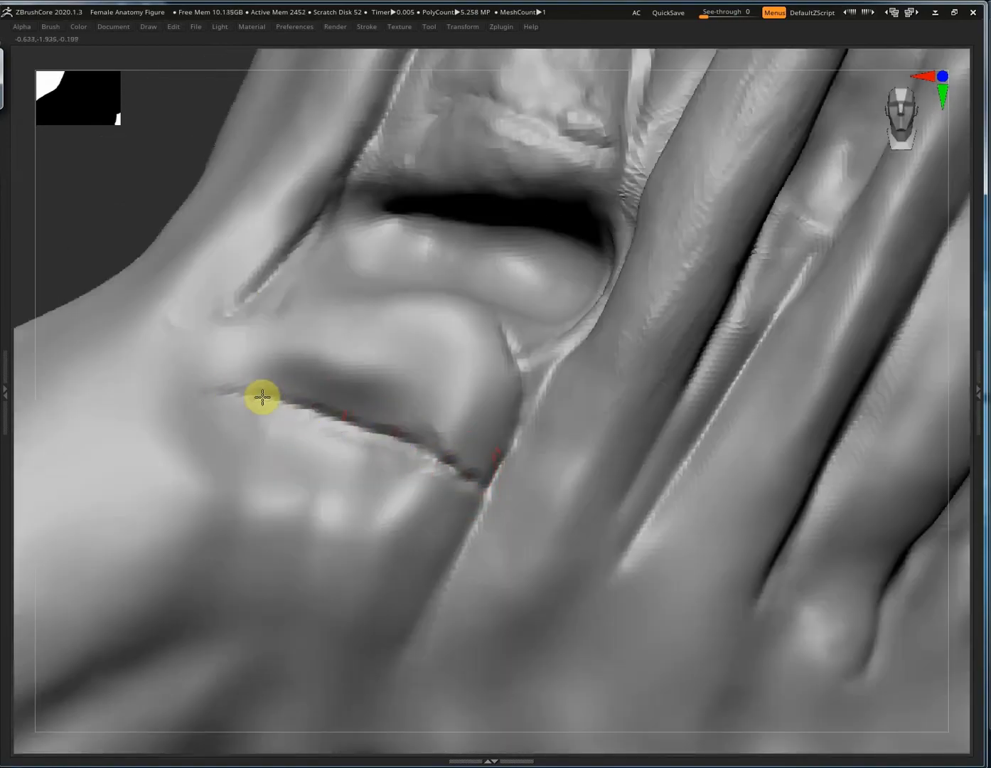
drag(321, 419, 437, 472)
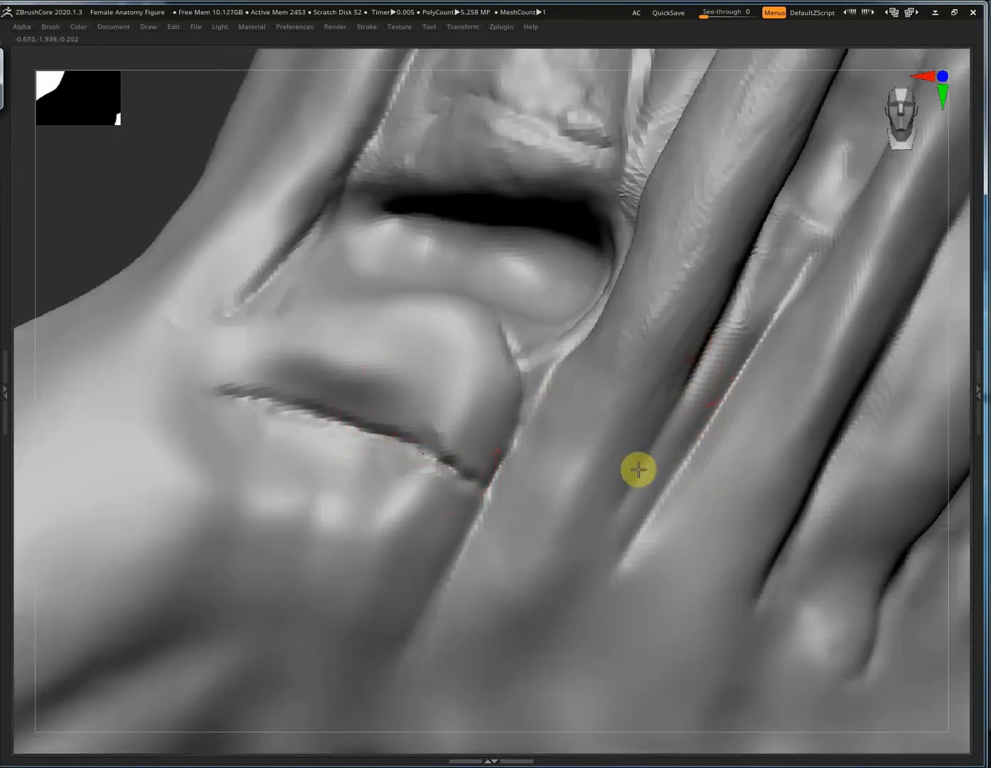
drag(639, 469, 588, 573)
Sharpen the edge of the long thumb-side forearm muscle down along its tendon toward the oblique thumb muscle.
mouse_move(484, 549)
alt+right_down()
mouse_move(505, 440)
mouse_move(743, 398)
mouse_move(780, 332)
mouse_move(952, 250)
alt+right_up()
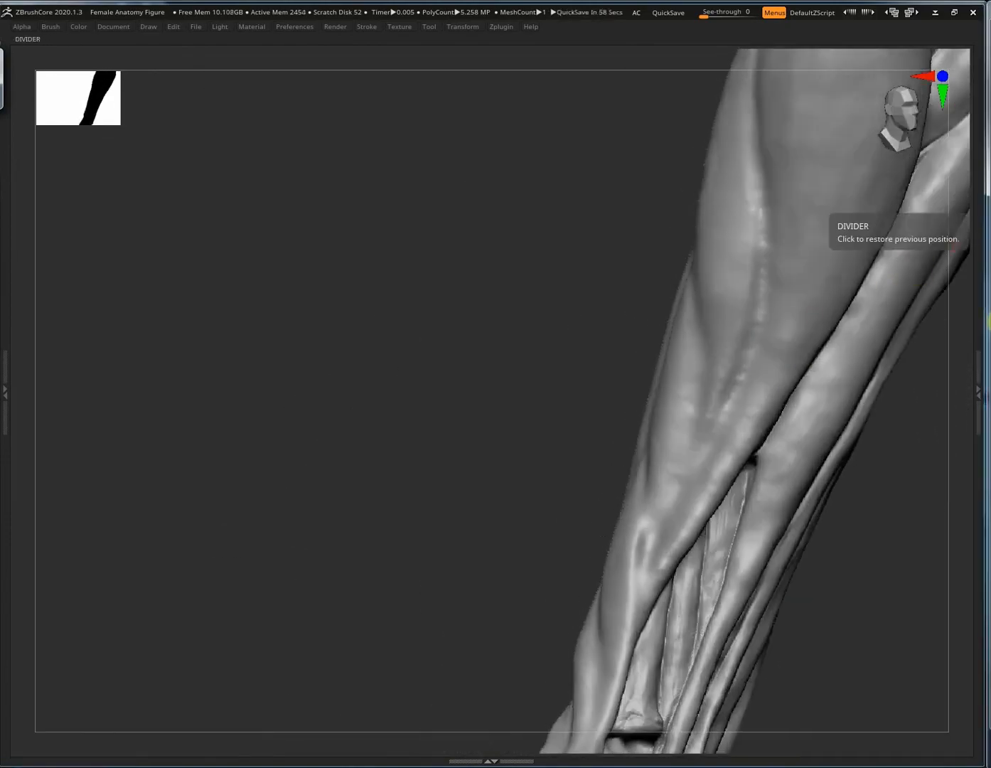
ctrl+right_drag(752, 345, 746, 371)
ctrl+right_drag(843, 320, 780, 280)
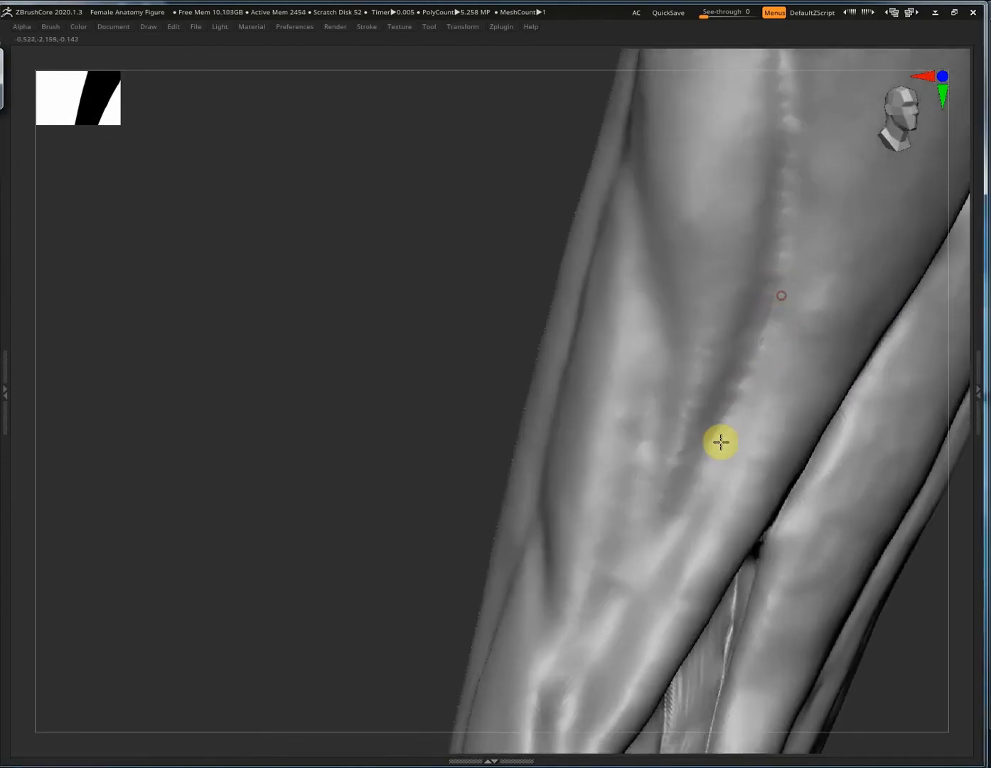
mouse_move(680, 519)
right_down()
mouse_move(683, 376)
mouse_move(733, 208)
right_up()
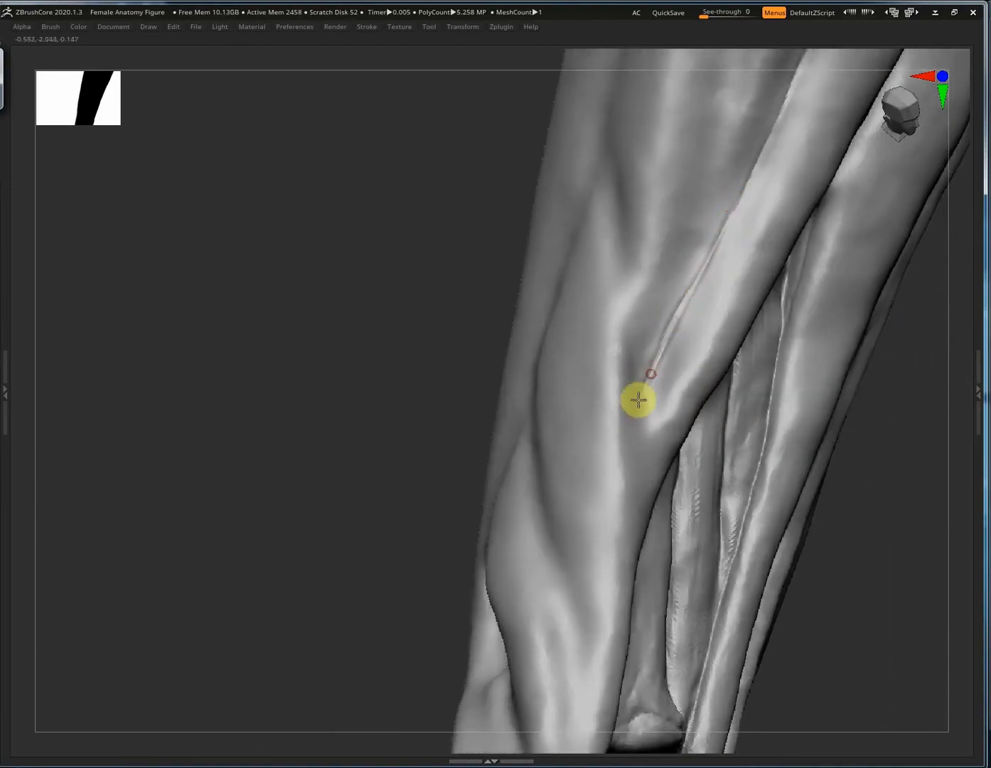
right_drag(639, 399, 659, 413)
right_drag(638, 500, 595, 258)
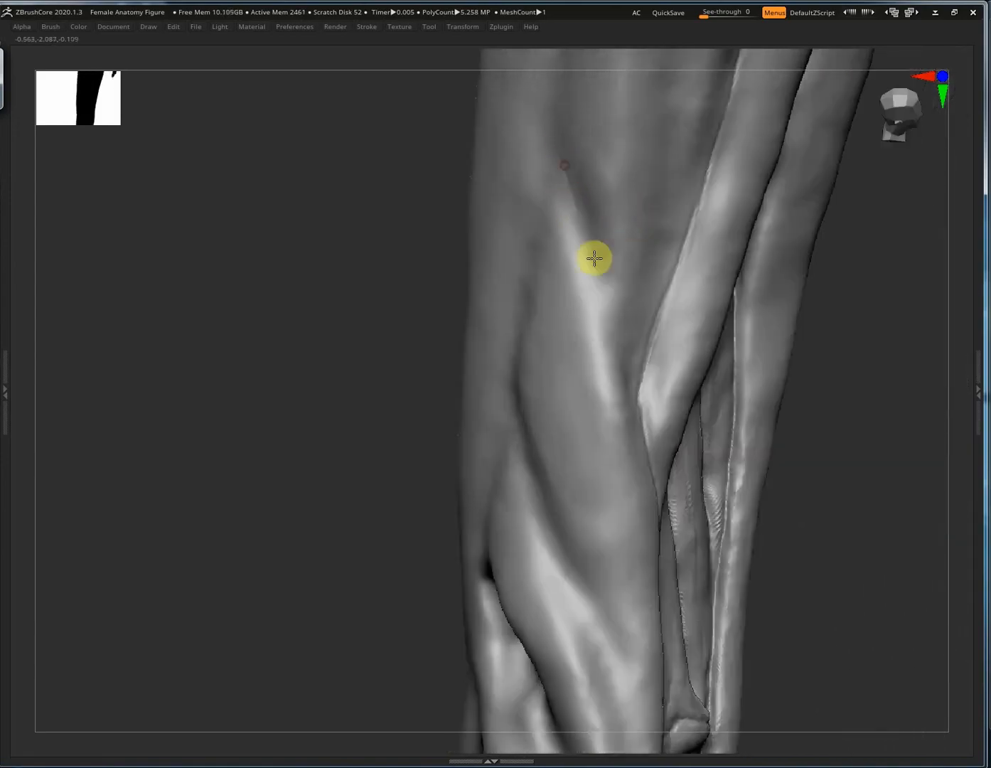
drag(598, 253, 603, 265)
key(s)
drag(564, 170, 601, 275)
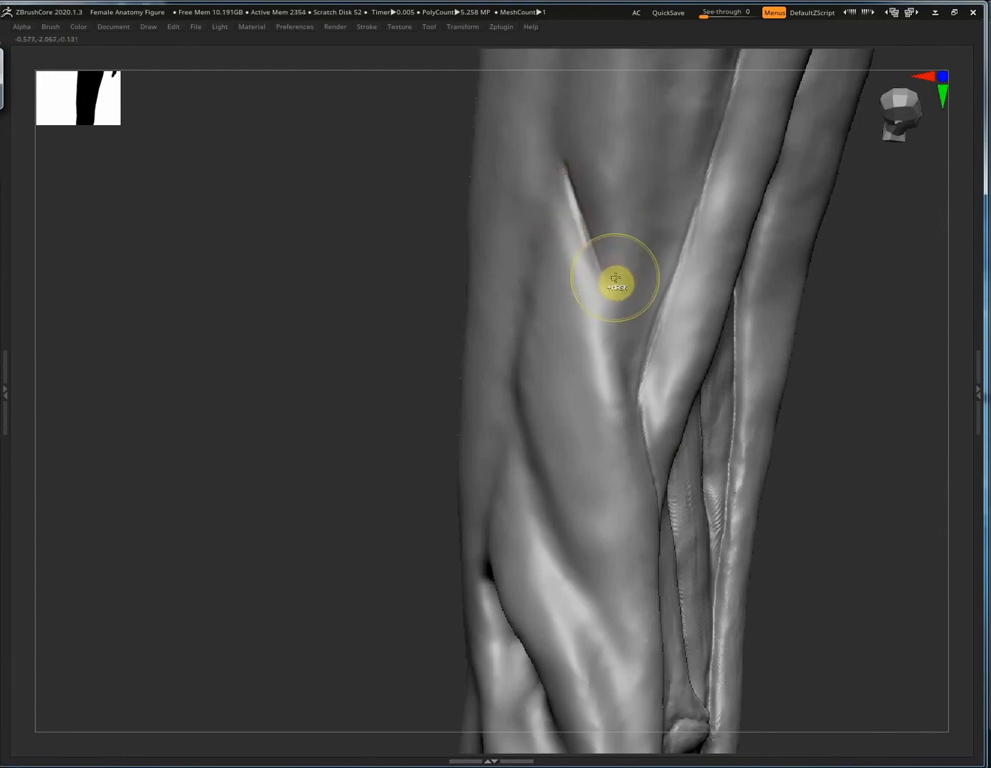
key(ctrl+z)
Sharpen the upper edge of the oblique thumb muscle from its tip to where it crosses the long thumb-side tendon.
key(s)
drag(681, 217, 638, 393)
right_drag(639, 394, 586, 284)
drag(573, 177, 619, 325)
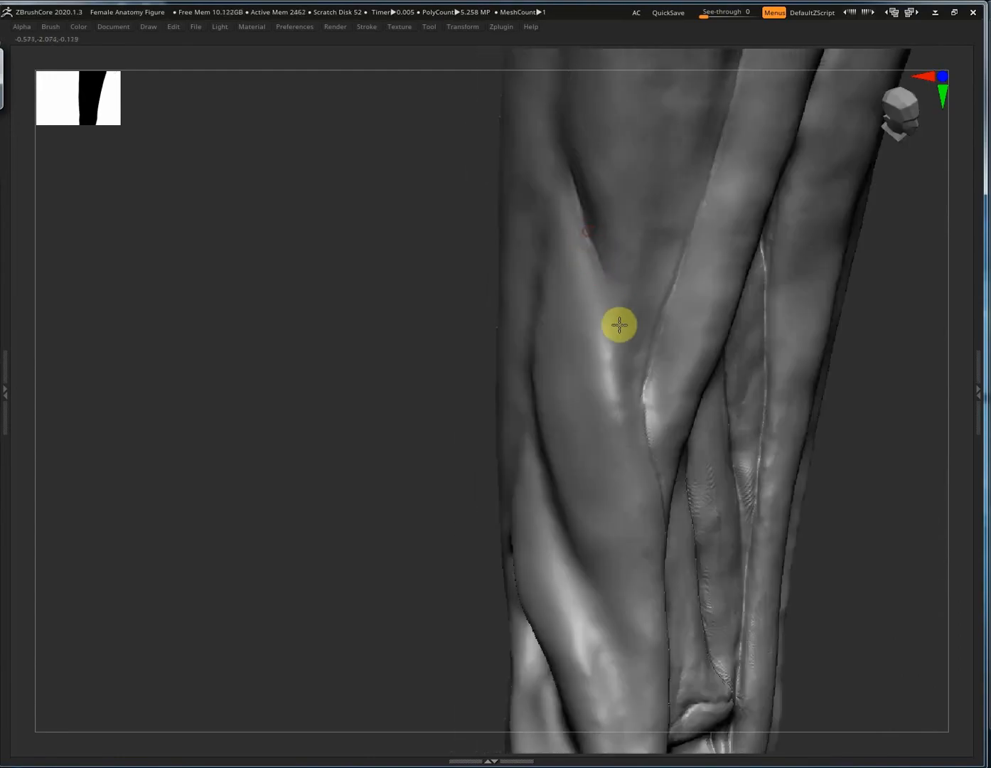
right_drag(627, 361, 621, 338)
mouse_move(621, 338)
mouse_down()
mouse_move(651, 439)
mouse_move(643, 364)
mouse_up()
right_drag(644, 365, 655, 306)
drag(679, 173, 644, 395)
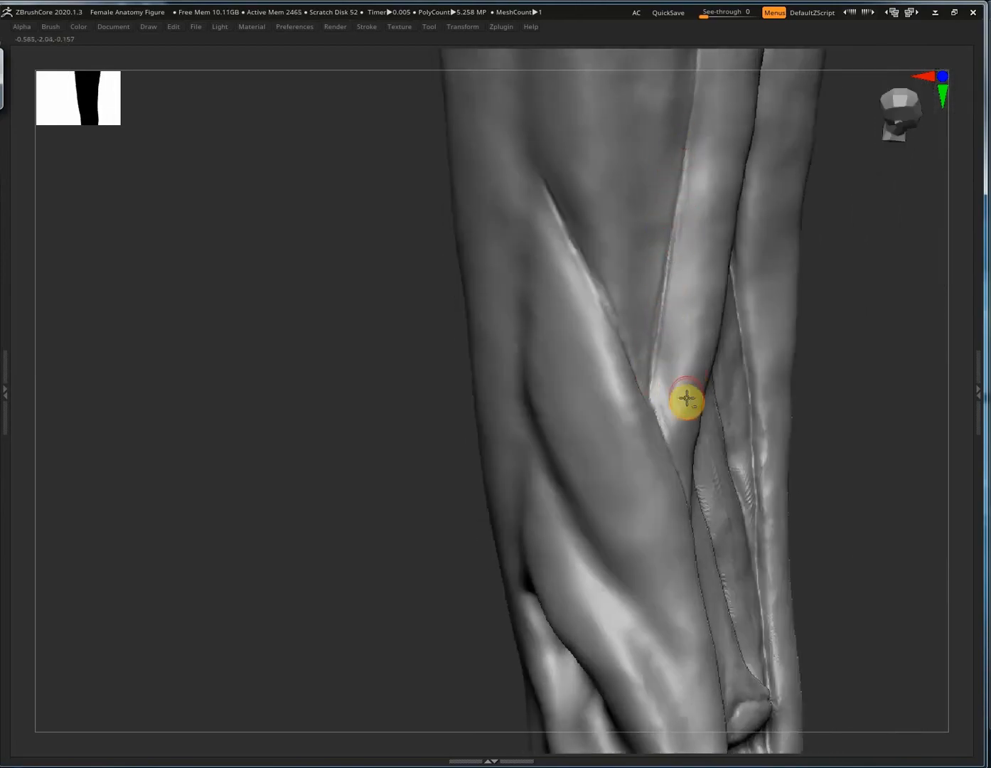
Carve the seam beside the long thumb-side muscle from the mid-forearm past the elbow to its pointed origin on the upper arm.
ctrl+right_drag(687, 399, 692, 427)
right_drag(715, 581, 597, 237)
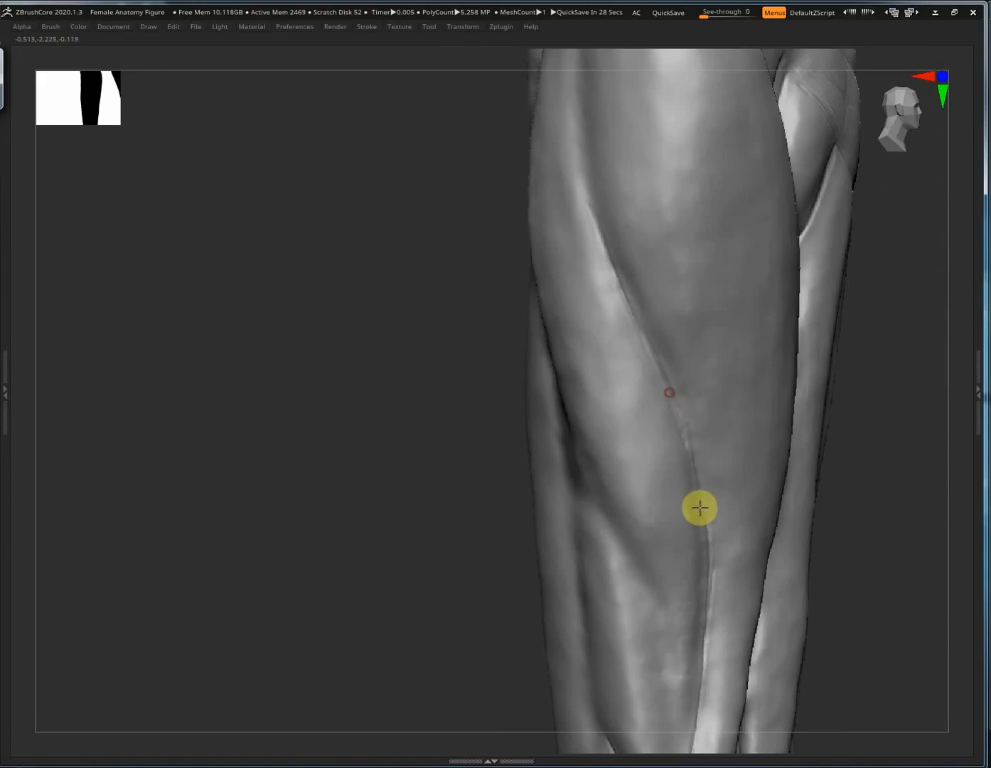
right_drag(699, 507, 625, 375)
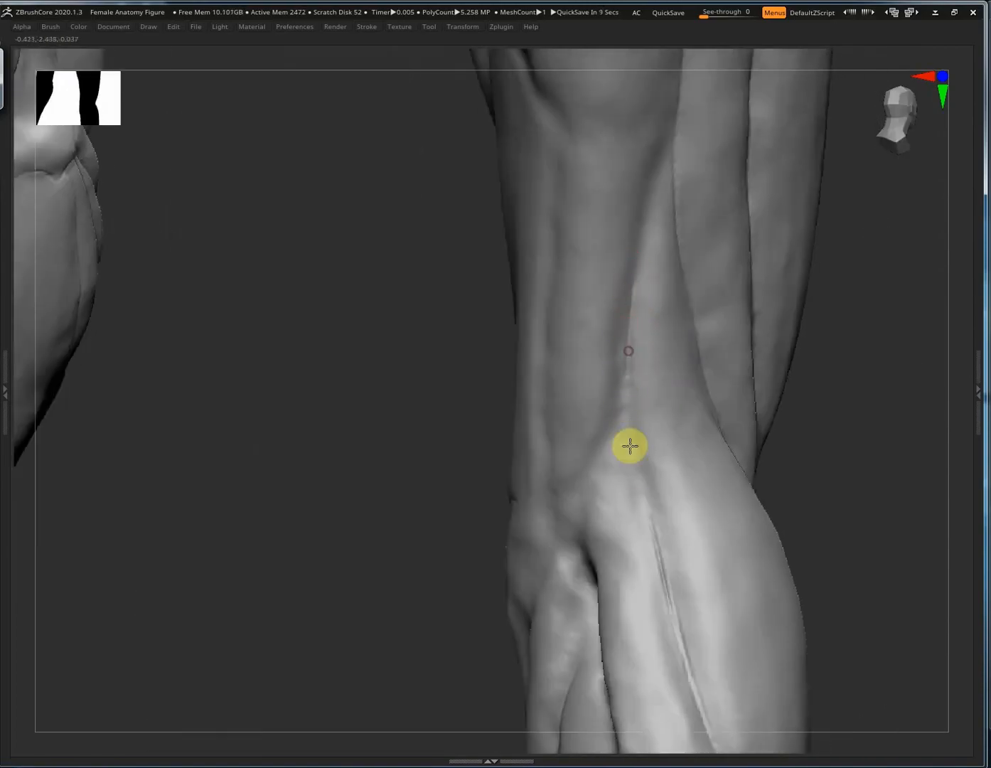
right_drag(647, 512, 648, 204)
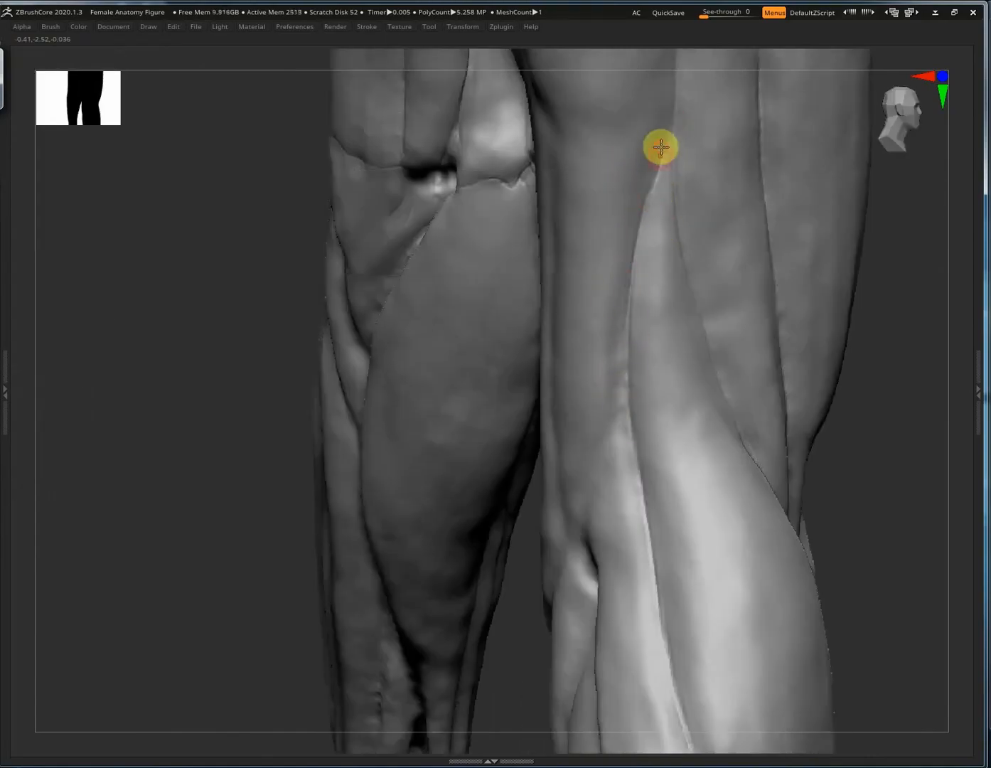
right_drag(627, 348, 635, 354)
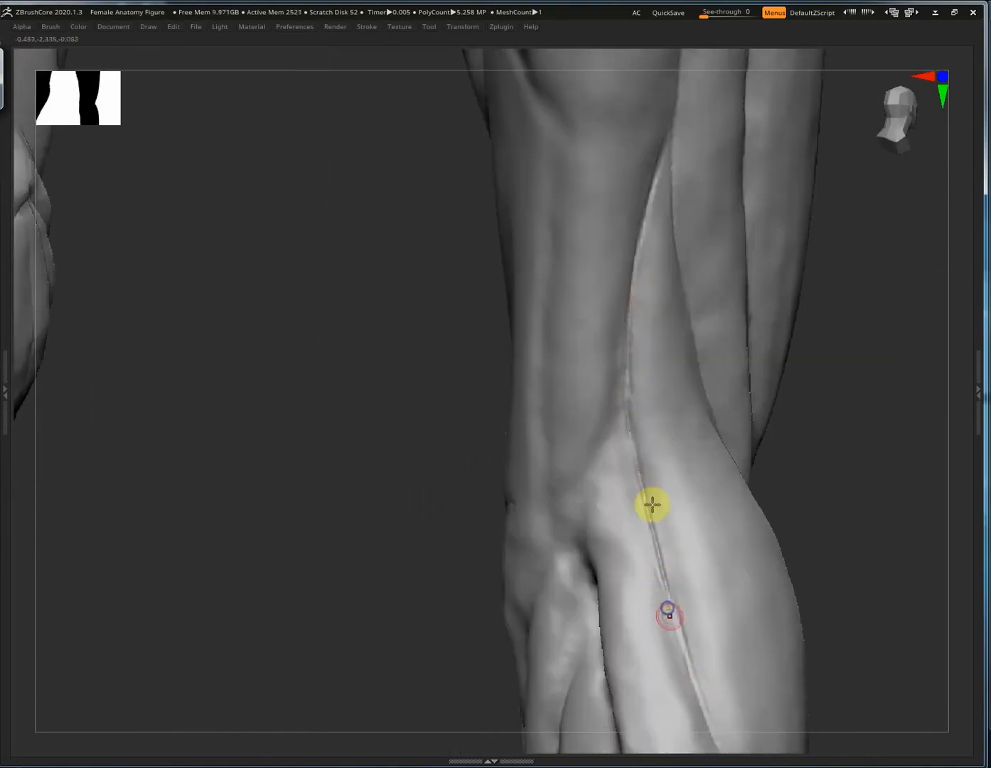
Deepen the groove below the outer elbow and define the neighbouring muscle edge down to its tendon near the oblique thumb muscle.
right_drag(652, 504, 436, 98)
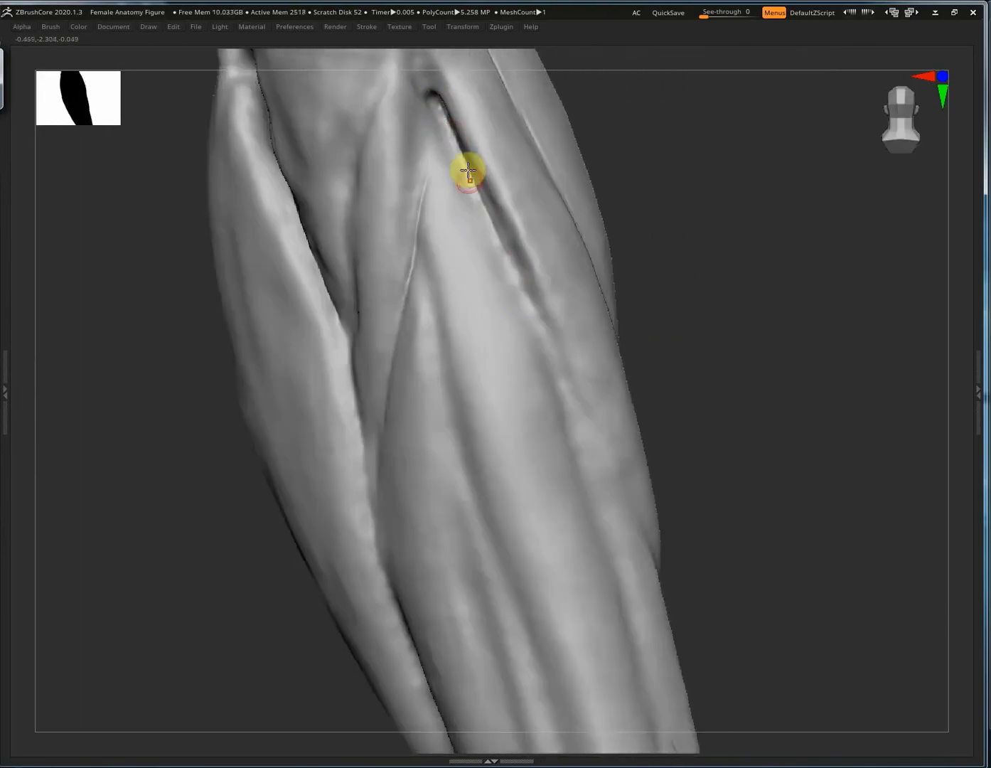
right_drag(584, 445, 629, 502)
mouse_move(639, 534)
alt+right_down()
mouse_move(711, 207)
mouse_move(709, 160)
alt+right_up()
drag(708, 160, 714, 184)
mouse_move(688, 100)
mouse_down()
mouse_move(715, 201)
mouse_move(720, 272)
mouse_up()
drag(728, 344, 702, 390)
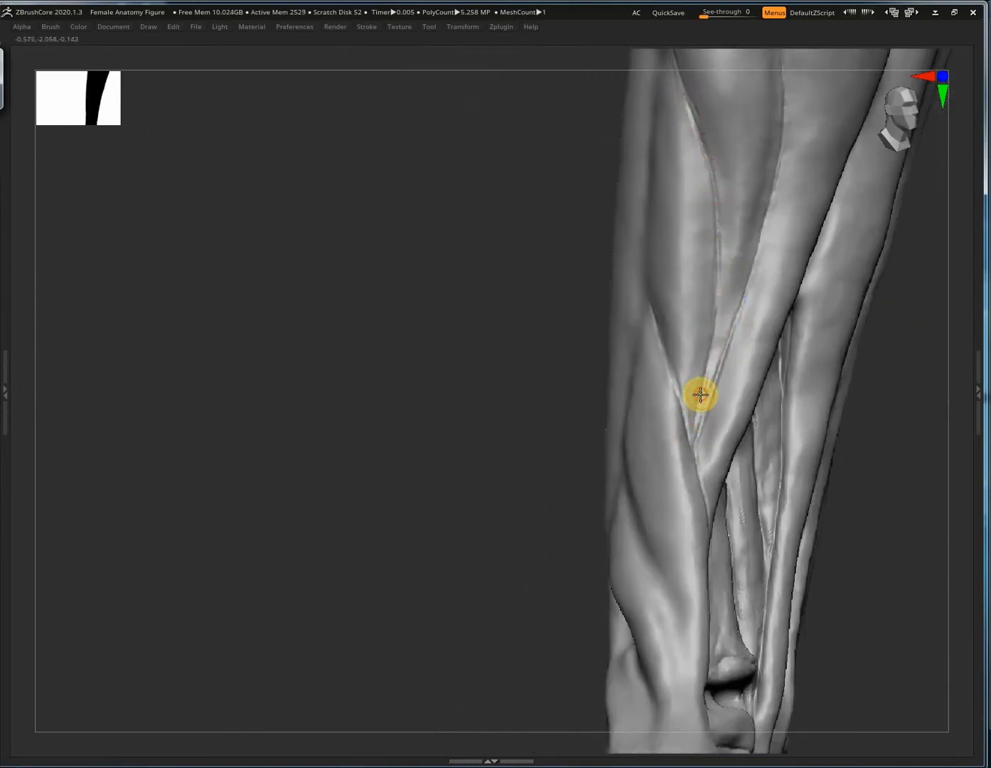
Define the border of the long thumb-side muscle along the middle of the forearm.
alt+right_drag(714, 237, 714, 335)
drag(762, 290, 744, 387)
drag(775, 229, 766, 326)
drag(780, 197, 781, 234)
Sharpen the overlapping lower edge of the outer forearm muscle where it narrows into its tendon.
mouse_move(781, 235)
right_down()
mouse_move(713, 327)
mouse_move(670, 410)
right_up()
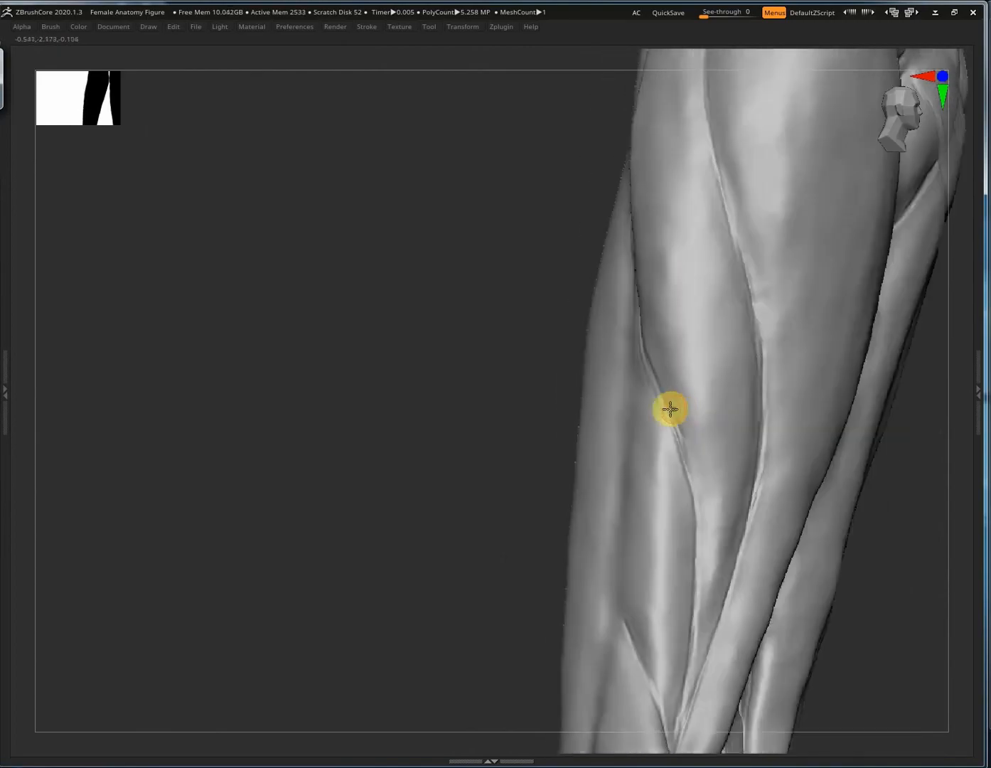
drag(671, 410, 688, 465)
right_drag(679, 413, 619, 290)
mouse_move(619, 290)
mouse_down()
mouse_move(639, 356)
mouse_move(654, 364)
mouse_up()
Carve a long seam down the back of the forearm from the muscle overlap to the hollow above the wrist.
right_drag(655, 364, 599, 239)
drag(589, 229, 600, 326)
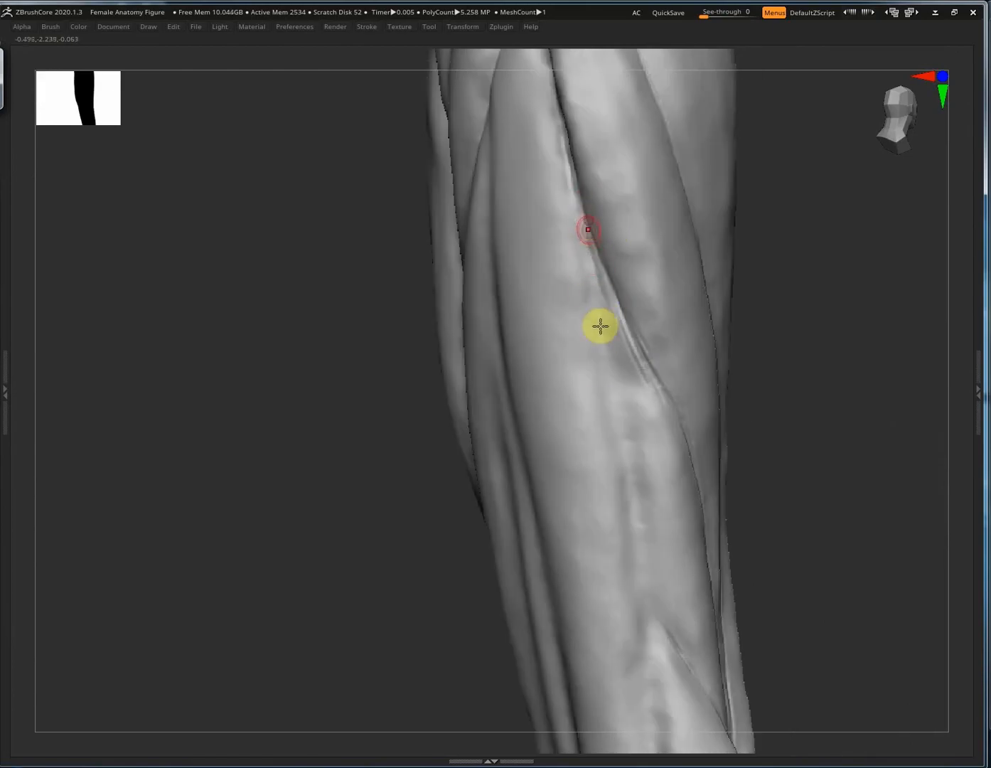
drag(588, 233, 637, 577)
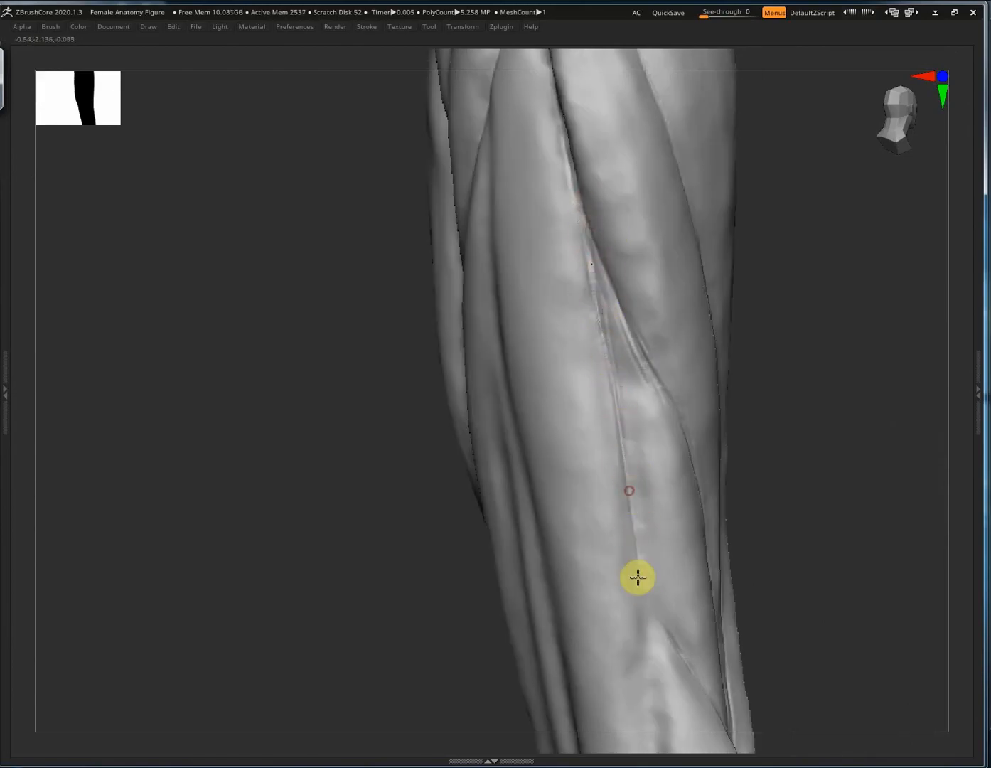
alt+right_drag(638, 578, 563, 204)
mouse_move(561, 173)
mouse_down()
mouse_move(594, 537)
mouse_move(604, 552)
mouse_up()
mouse_move(573, 308)
right_down()
mouse_move(560, 330)
mouse_move(582, 221)
mouse_move(627, 265)
right_up()
right_drag(643, 332, 557, 398)
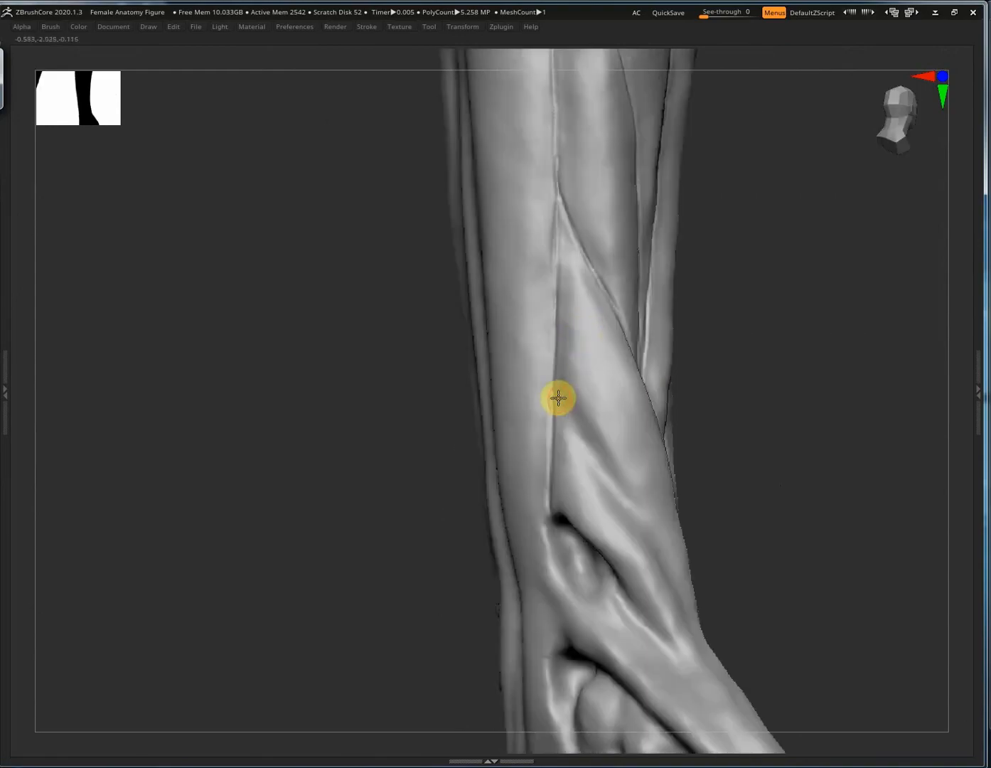
Carve the seam between the two oblique thumb muscles and continue it along their tendons onto the wrist.
right_drag(655, 546, 648, 544)
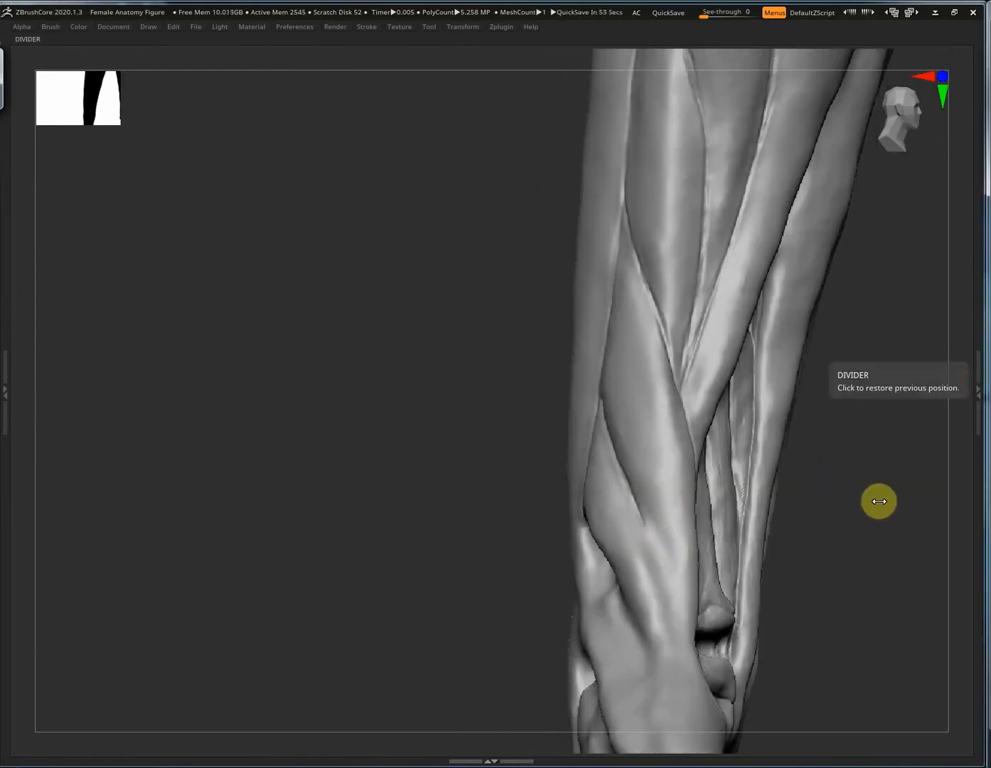
right_drag(879, 500, 713, 487)
mouse_move(798, 444)
right_down()
mouse_move(676, 515)
mouse_move(655, 422)
mouse_move(769, 362)
mouse_move(786, 420)
right_up()
drag(616, 337, 682, 555)
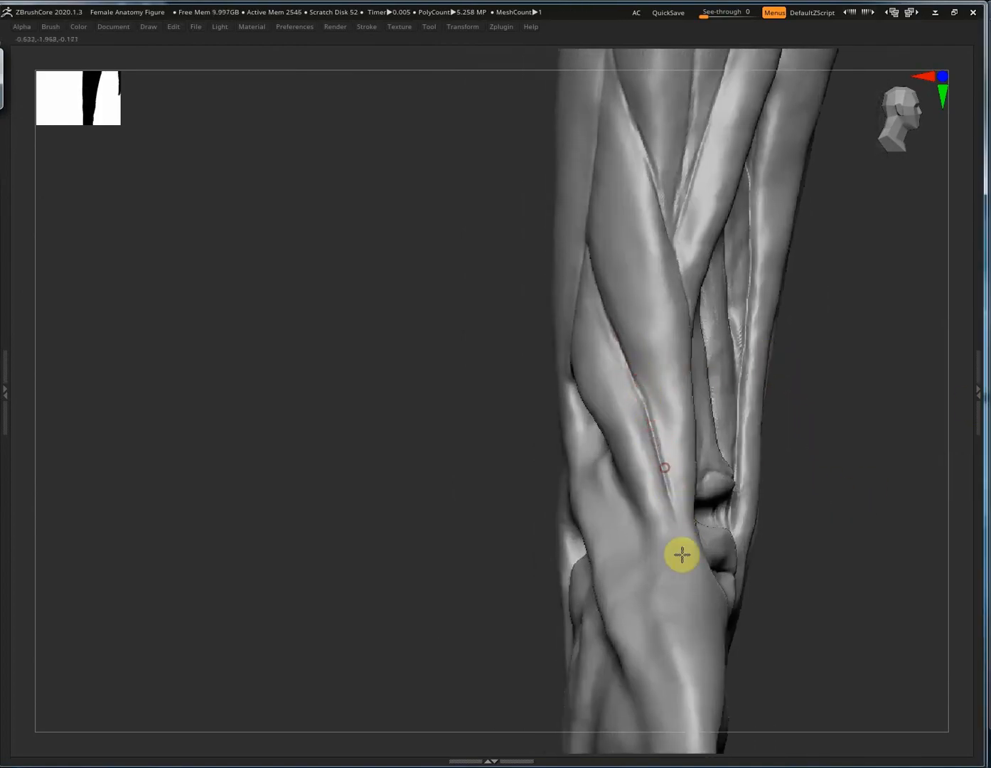
right_drag(616, 348, 594, 309)
right_drag(636, 357, 647, 387)
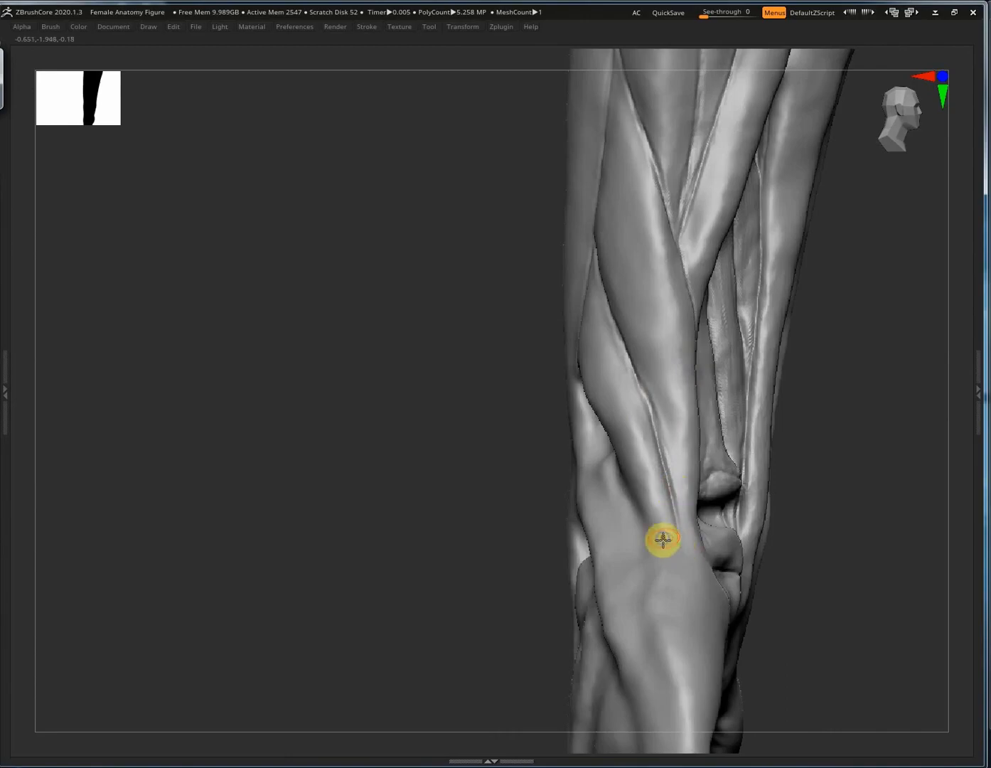
mouse_move(663, 539)
right_down()
mouse_move(681, 515)
mouse_move(633, 498)
mouse_move(658, 452)
mouse_move(639, 454)
mouse_move(827, 356)
mouse_move(604, 489)
mouse_move(652, 488)
mouse_move(657, 502)
mouse_move(702, 495)
mouse_move(597, 467)
mouse_move(674, 551)
right_up()
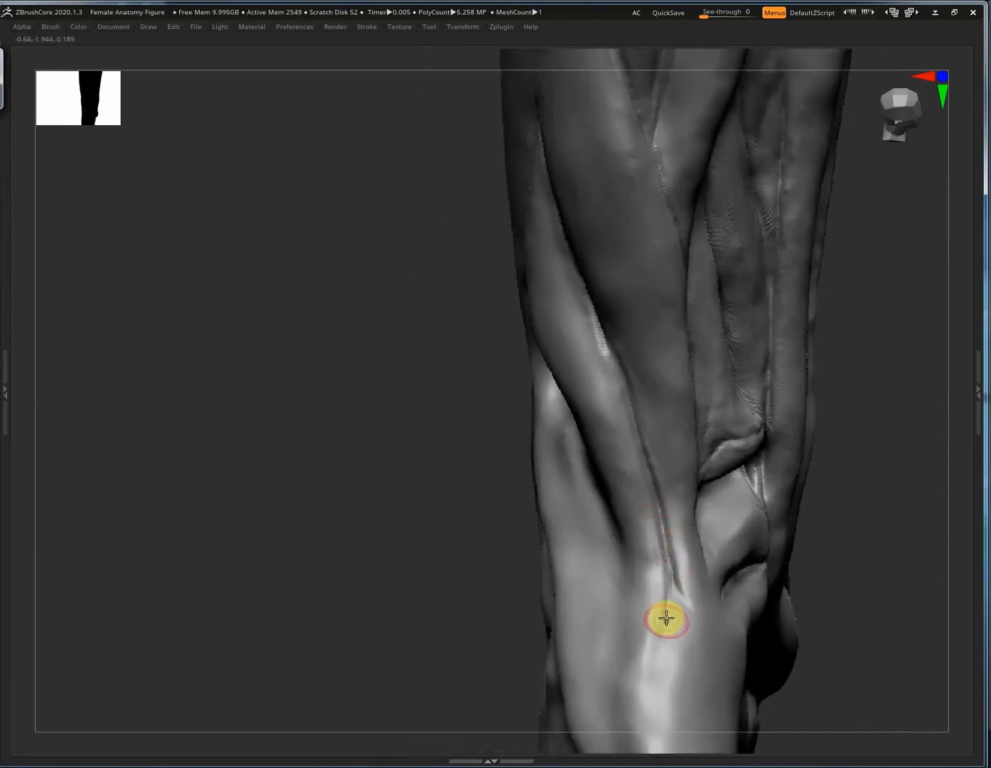
Sharpen the lower oblique thumb muscle's edges around the upper wrist hollow and down its tendon toward the thumb.
right_drag(643, 703, 561, 420)
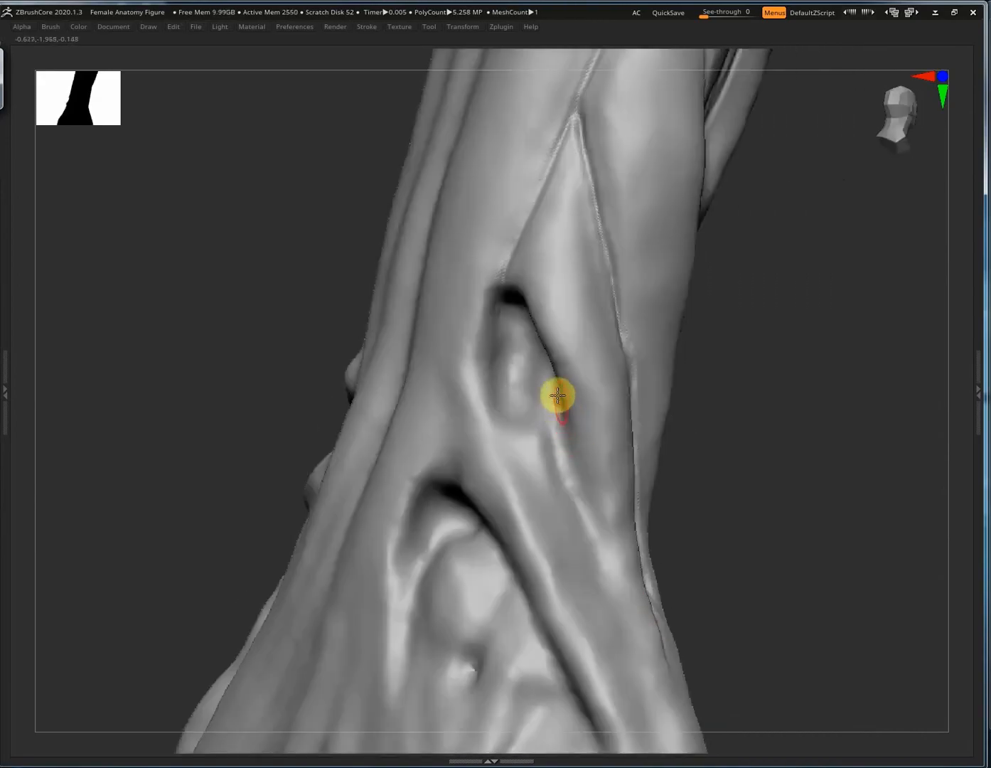
mouse_move(559, 395)
mouse_down()
mouse_move(570, 469)
mouse_move(633, 648)
mouse_up()
drag(605, 555, 635, 645)
mouse_move(630, 590)
right_down()
mouse_move(480, 244)
mouse_move(465, 239)
right_up()
drag(513, 162, 476, 309)
right_drag(483, 324, 496, 300)
Carve the edges of the diagonal tendon crossing the back of the wrist toward the thumb.
right_drag(774, 423, 471, 522)
mouse_move(422, 340)
mouse_down()
mouse_move(476, 439)
mouse_move(601, 598)
mouse_up()
mouse_move(539, 711)
right_down()
mouse_move(484, 305)
mouse_move(459, 369)
right_up()
drag(450, 413, 552, 697)
right_drag(551, 697, 396, 377)
drag(404, 385, 499, 581)
Examine the muscle seams and tendons of the forearm from the elbow to the thumb from several angles.
mouse_move(511, 604)
ctrl+right_down()
mouse_move(780, 537)
mouse_move(760, 466)
mouse_move(430, 282)
ctrl+right_up()
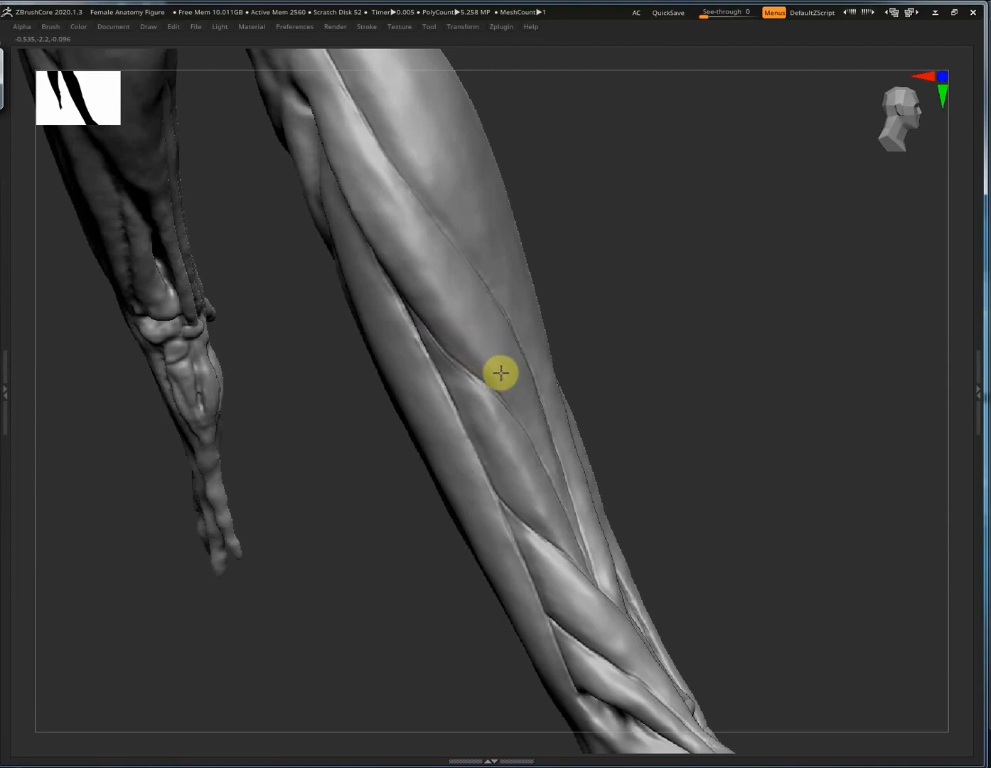
right_drag(476, 309, 487, 318)
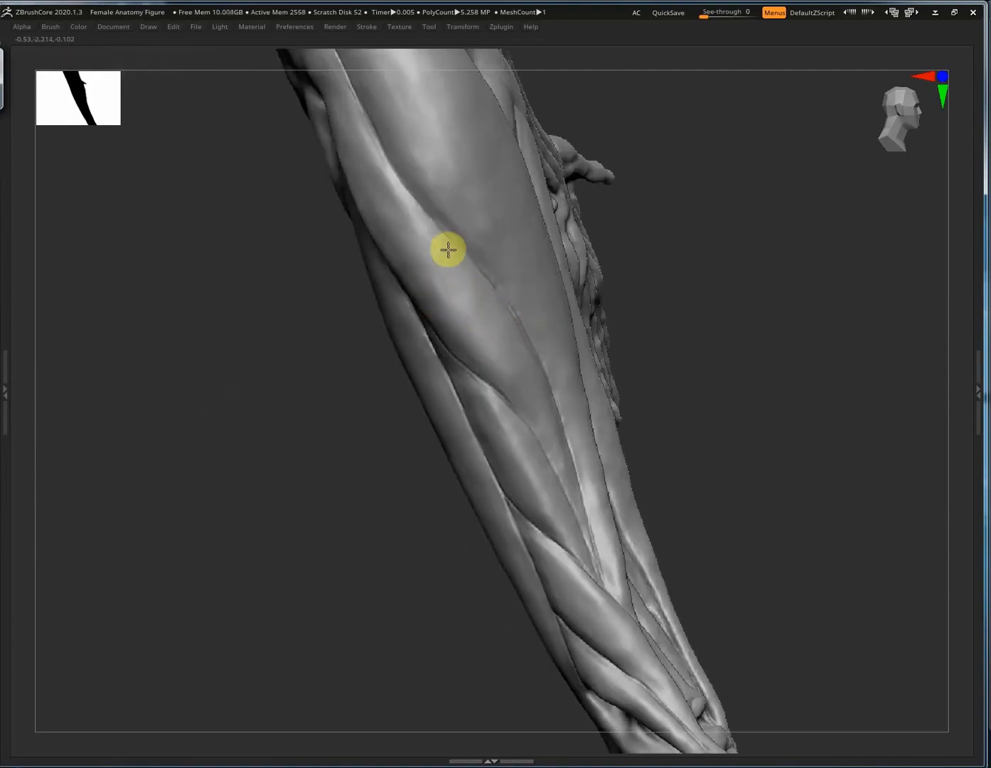
right_drag(518, 378, 436, 221)
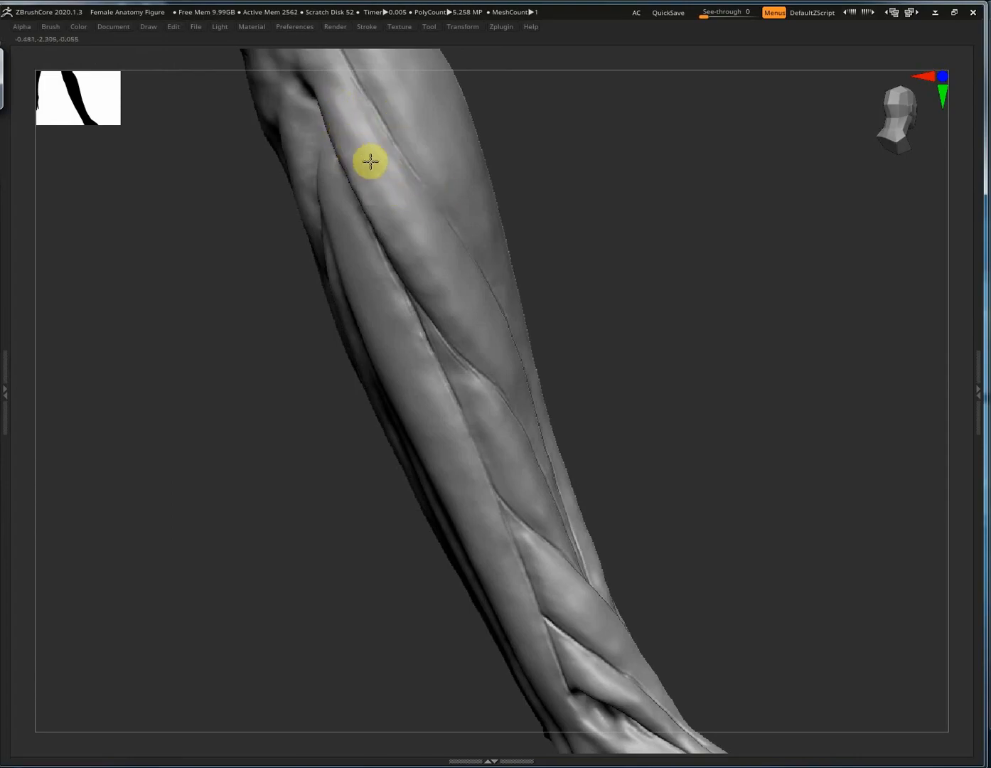
right_drag(526, 387, 621, 290)
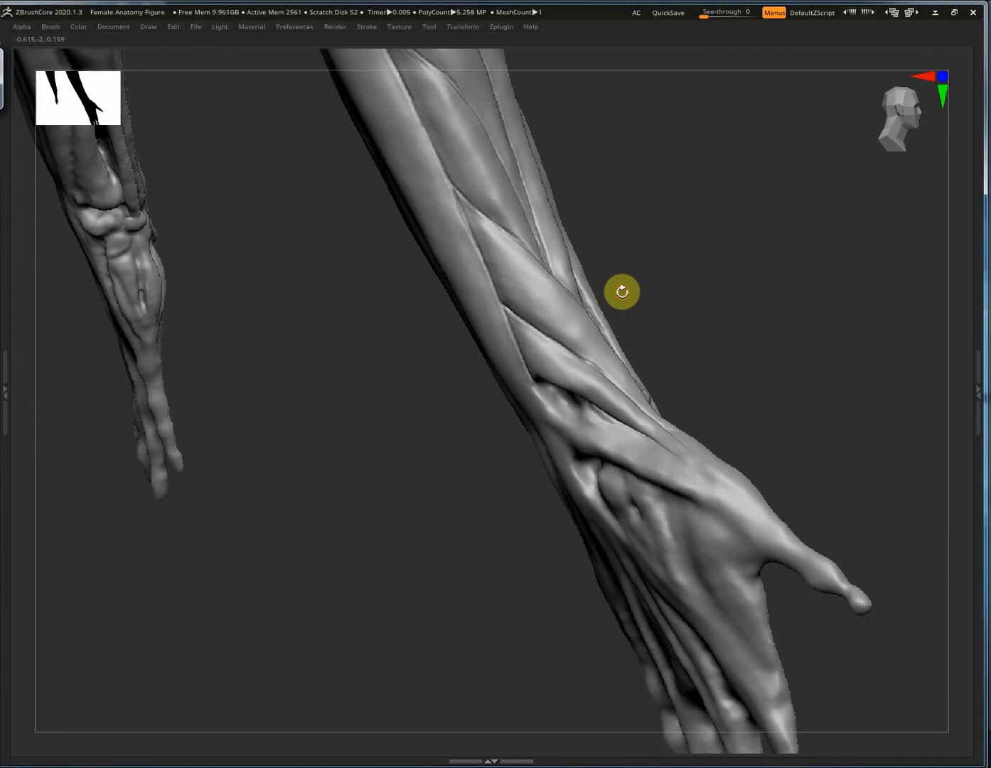
right_drag(576, 398, 501, 195)
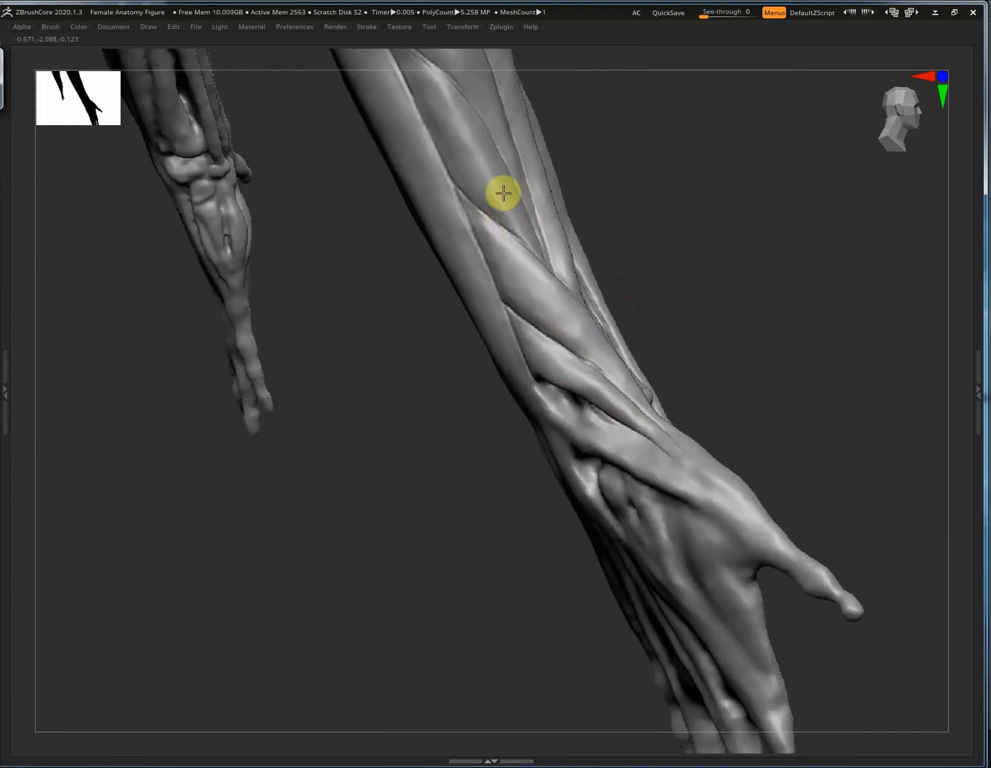
right_drag(474, 152, 560, 292)
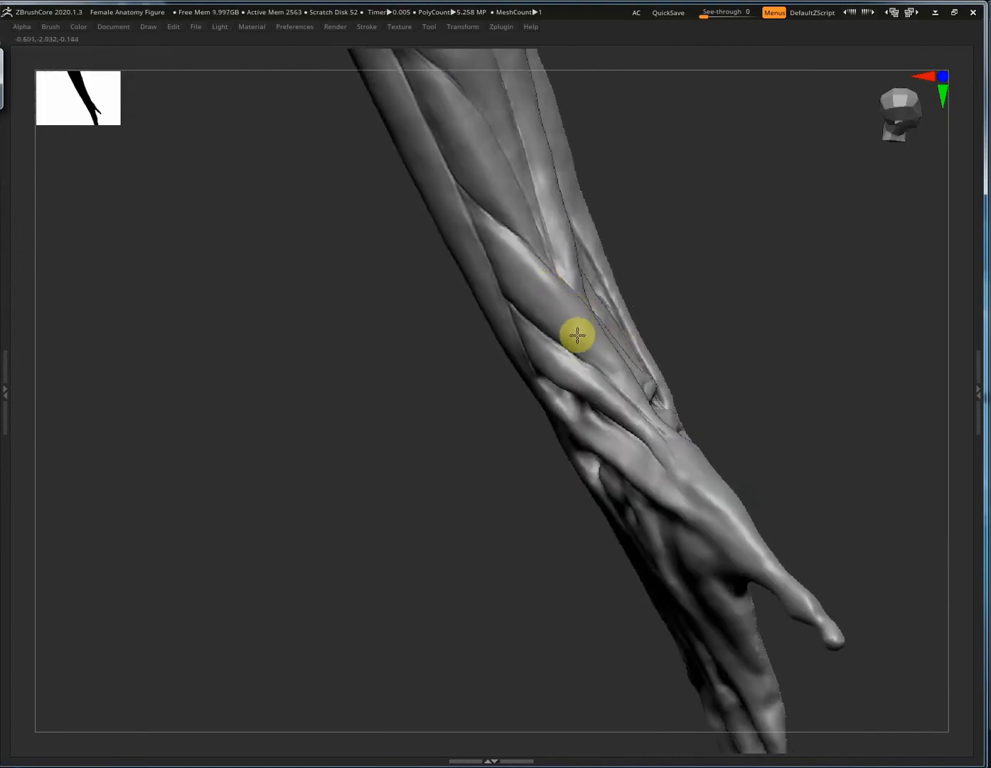
Inspect the oblique thumb muscles, the outer forearm and the back of the hand from several sides.
right_drag(608, 321, 516, 255)
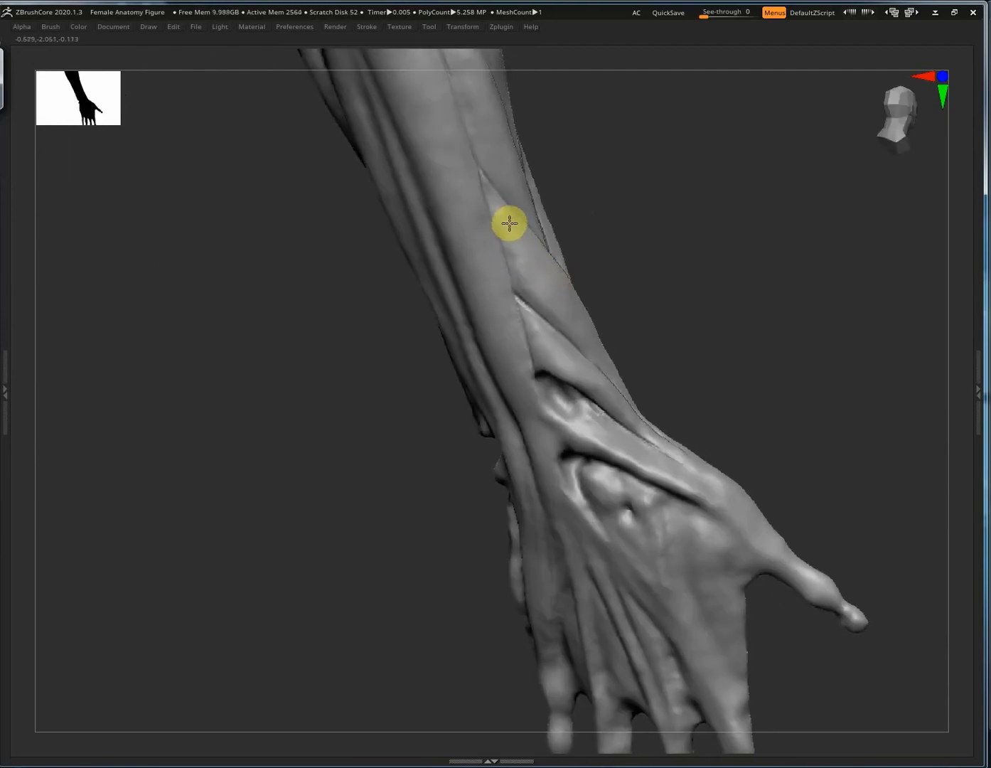
right_drag(563, 293, 699, 414)
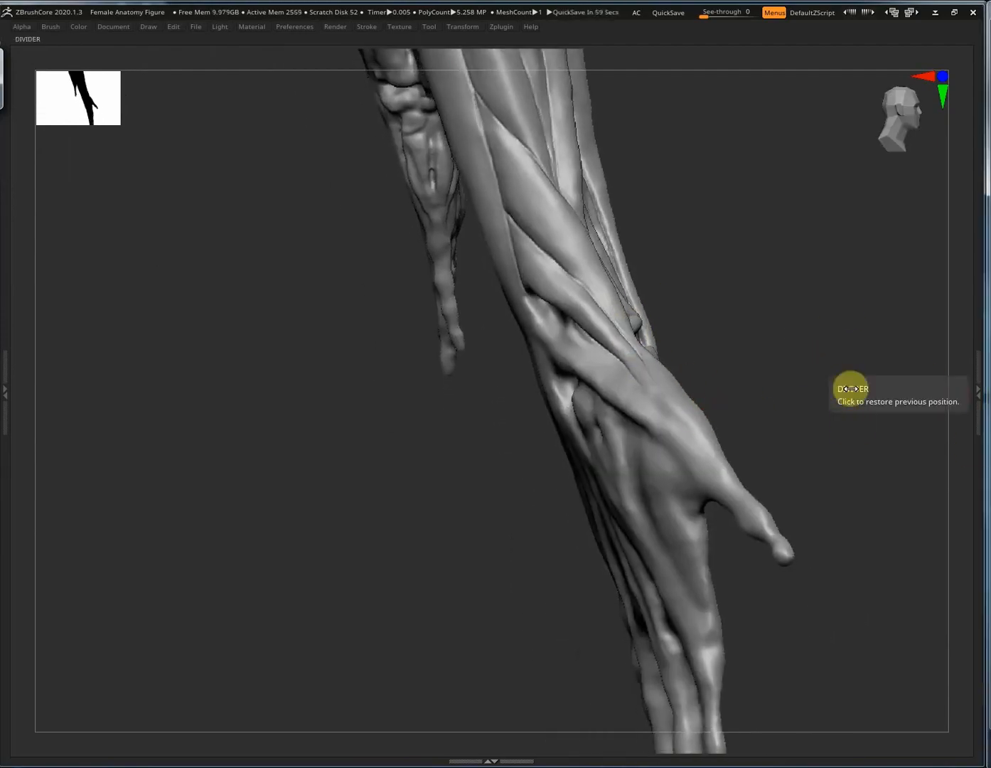
right_drag(852, 389, 880, 401)
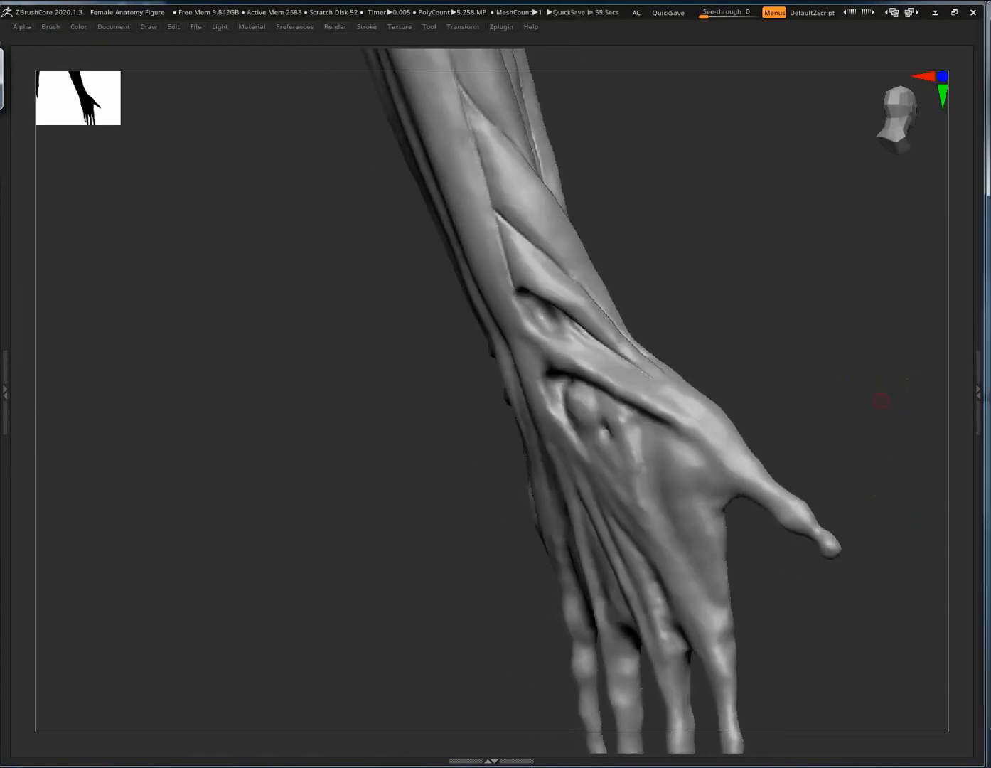
right_drag(735, 326, 510, 277)
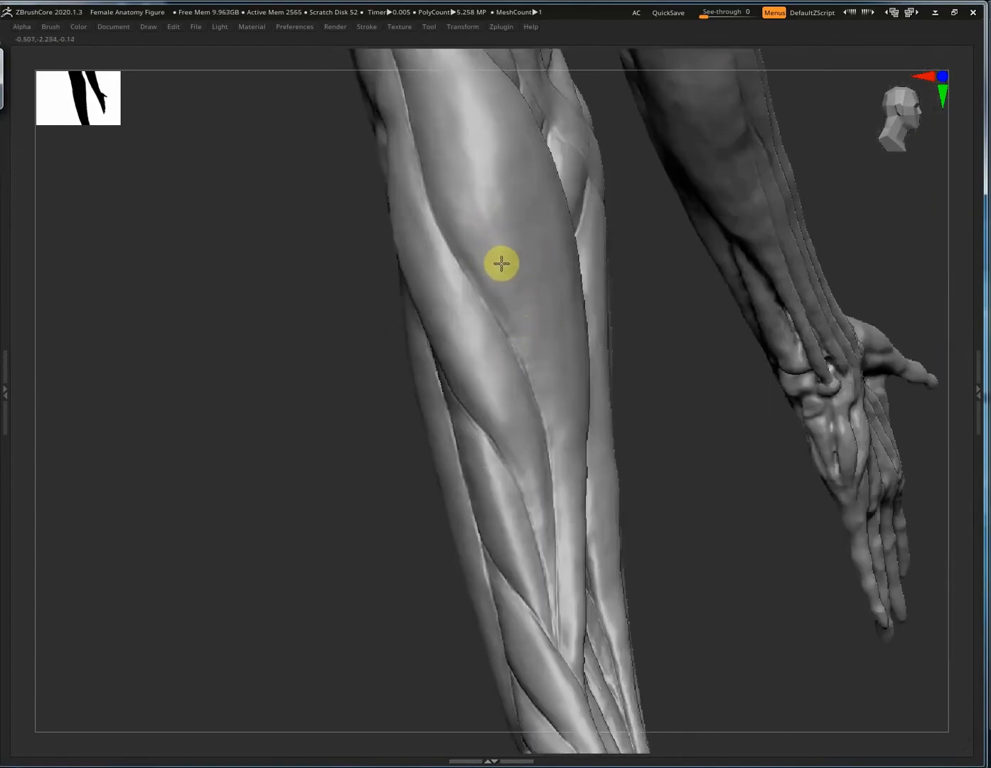
right_drag(534, 335, 575, 430)
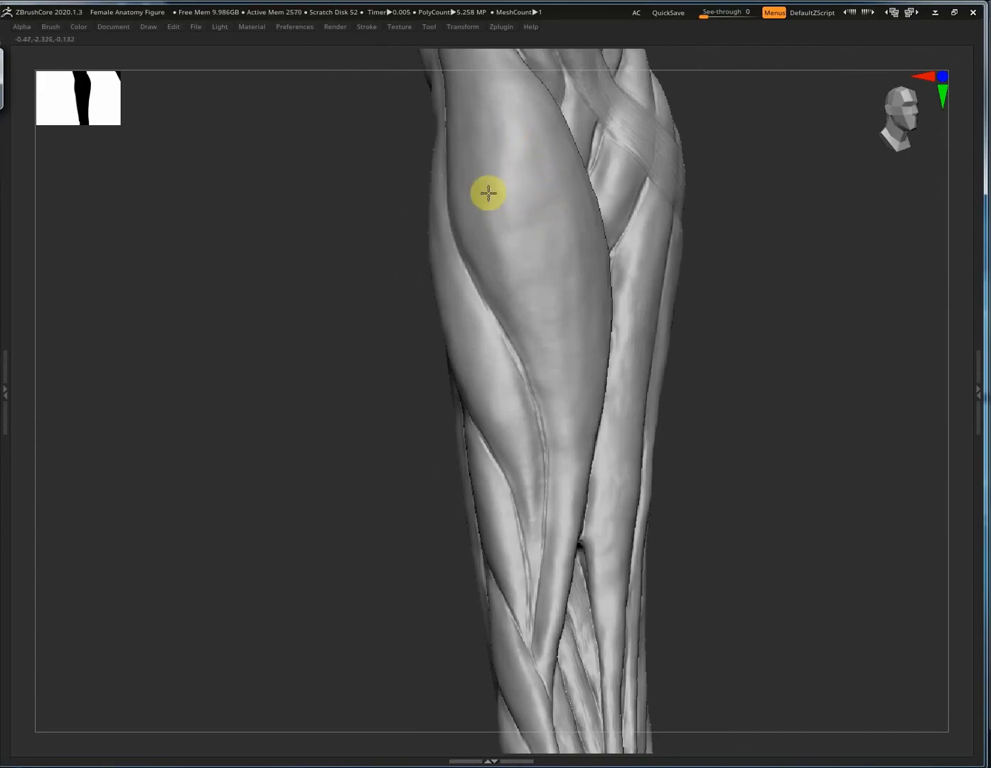
right_drag(553, 213, 605, 214)
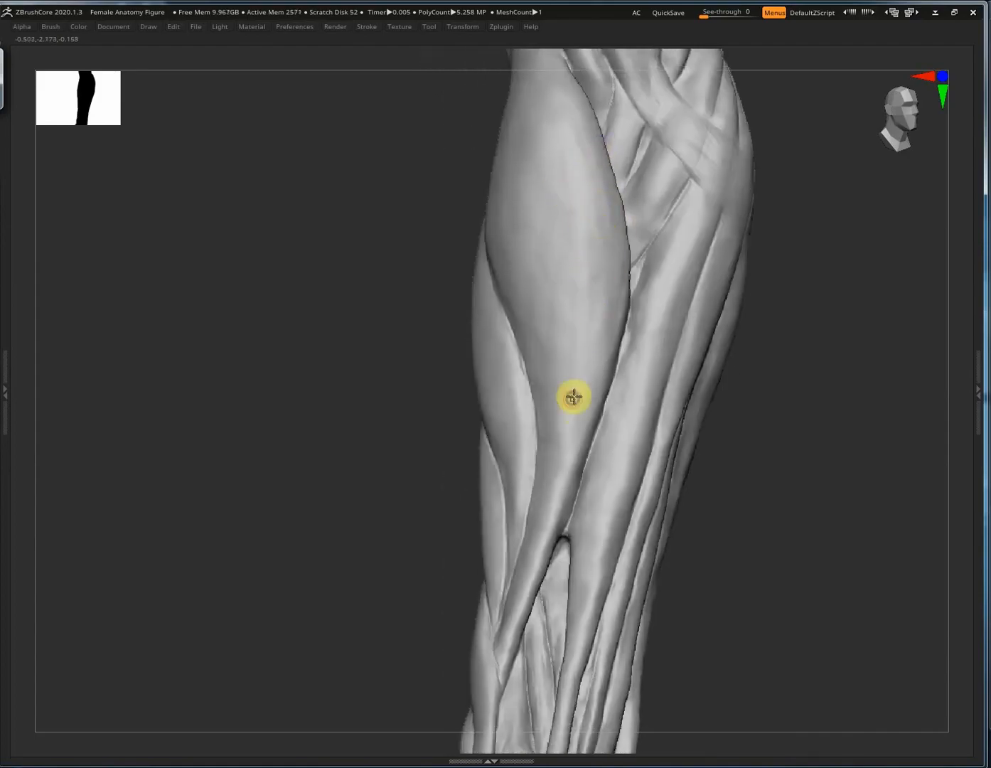
right_drag(574, 397, 978, 388)
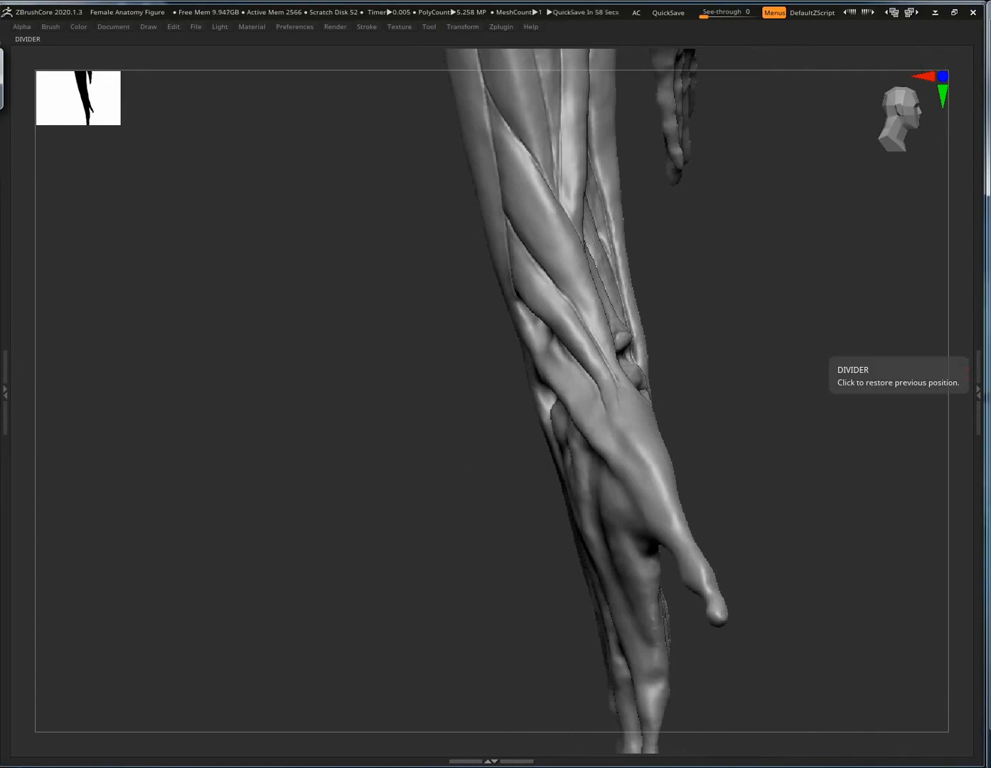
right_drag(691, 460, 882, 419)
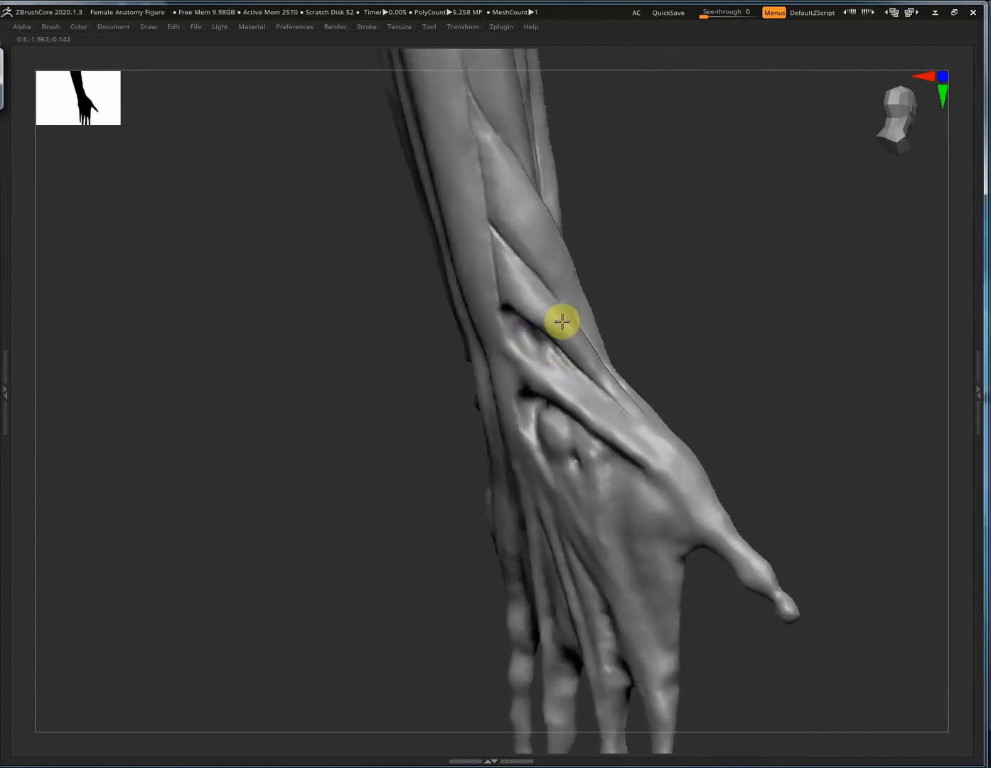
Carve the thumb-side edge of the long extensor tendon past both wrist hollows onto the back of the hand.
ctrl+right_drag(561, 322, 420, 192)
drag(454, 227, 470, 352)
drag(459, 284, 476, 391)
drag(459, 263, 488, 488)
drag(479, 402, 498, 490)
drag(486, 437, 506, 545)
right_drag(506, 540, 527, 526)
drag(492, 456, 549, 618)
drag(491, 483, 504, 517)
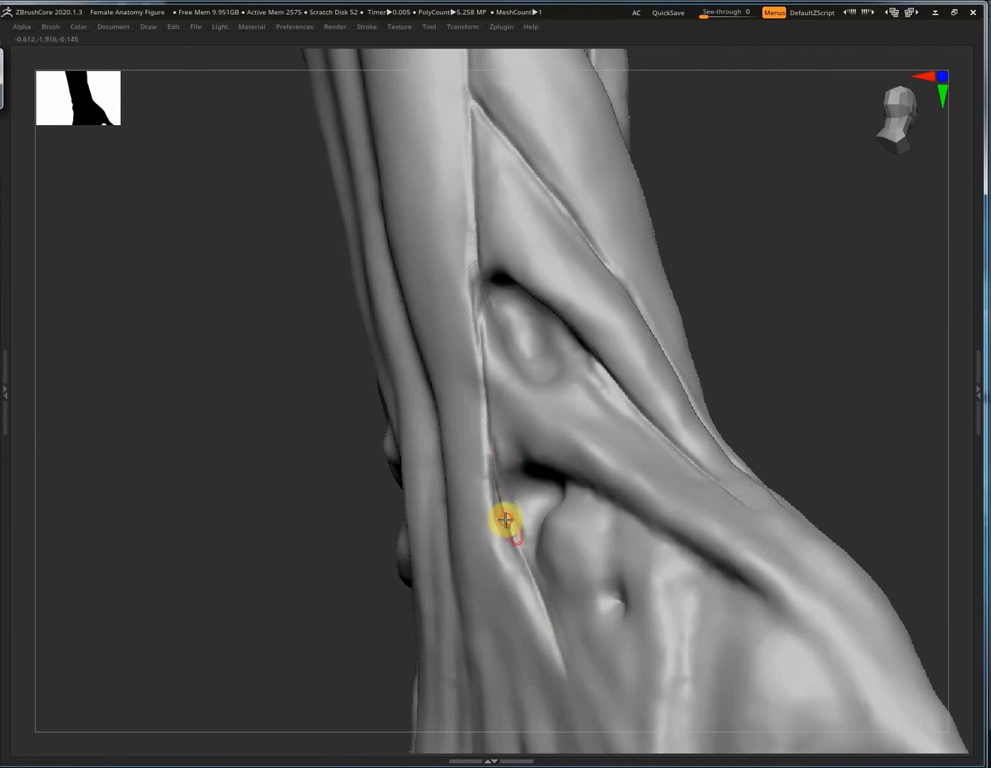
drag(472, 228, 496, 475)
Carve both edges of the diagonal tendon between the two wrist hollows down to the base of the thumb.
mouse_move(496, 474)
right_down()
mouse_move(560, 382)
mouse_move(551, 338)
mouse_move(538, 345)
mouse_move(584, 417)
mouse_move(542, 333)
mouse_move(564, 419)
mouse_move(602, 420)
mouse_move(542, 320)
right_up()
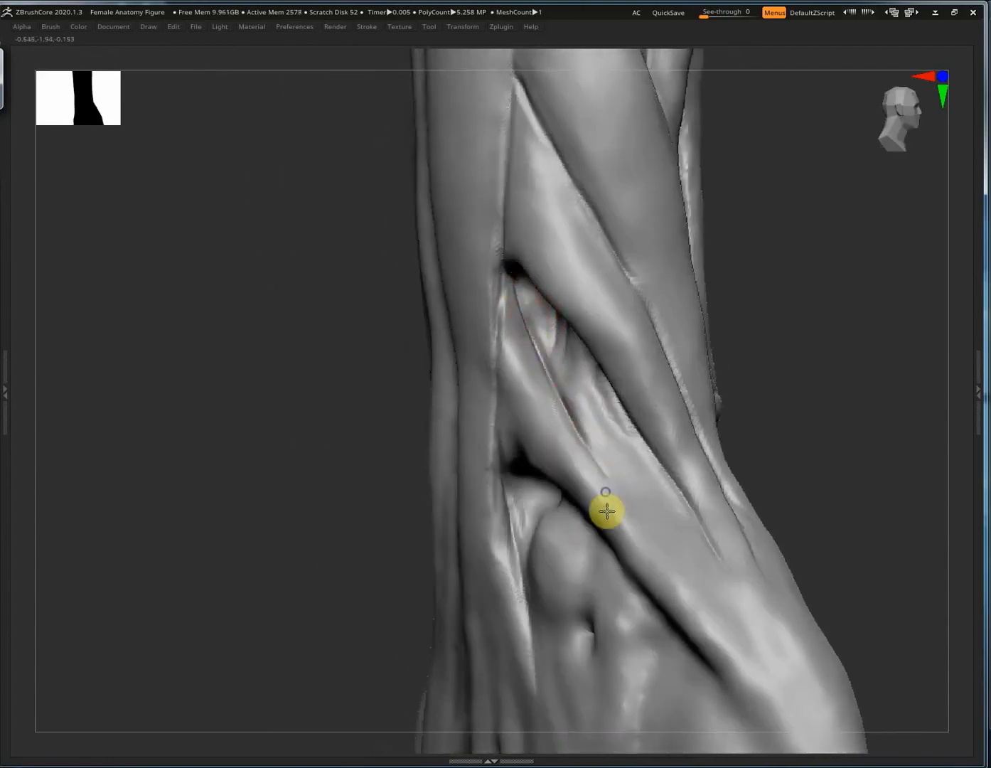
mouse_move(605, 511)
right_down()
mouse_move(626, 396)
mouse_move(661, 341)
right_up()
mouse_move(722, 570)
mouse_down()
mouse_move(631, 509)
mouse_move(668, 640)
mouse_move(719, 628)
mouse_up()
mouse_move(719, 628)
right_down()
mouse_move(655, 498)
mouse_move(534, 452)
mouse_move(617, 499)
right_up()
mouse_move(617, 592)
right_down()
mouse_move(493, 418)
mouse_move(638, 305)
mouse_move(514, 421)
mouse_move(473, 369)
right_up()
drag(475, 369, 553, 475)
right_drag(553, 474, 530, 469)
mouse_move(530, 468)
mouse_down()
mouse_move(618, 581)
mouse_move(581, 539)
mouse_move(604, 575)
mouse_move(719, 710)
mouse_up()
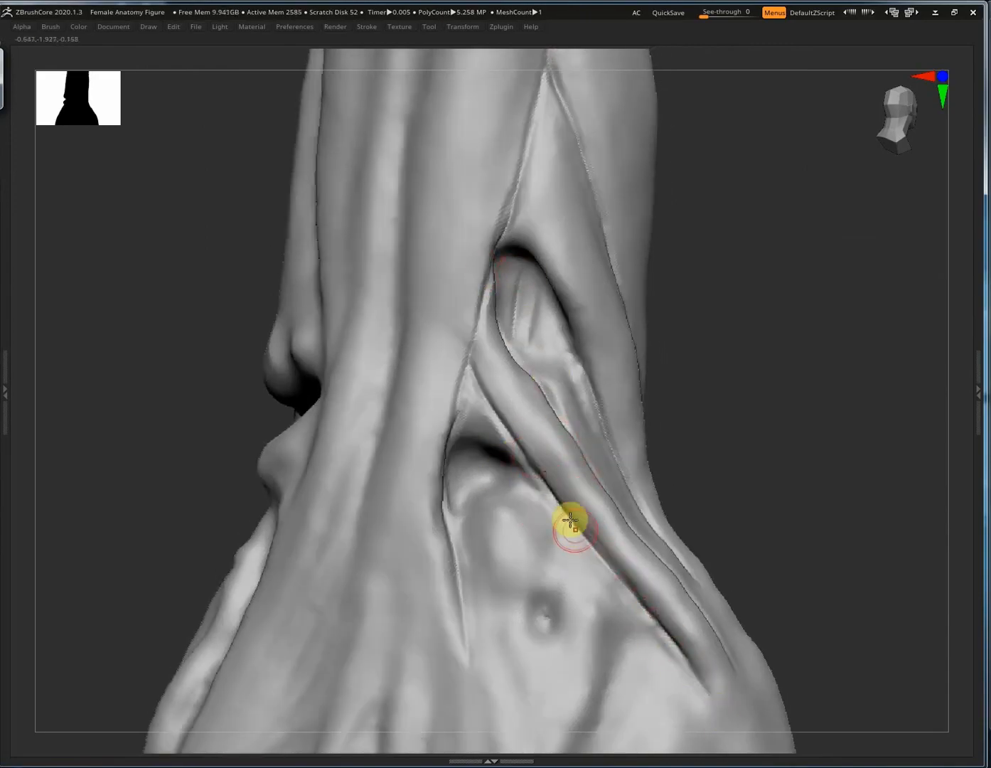
drag(570, 521, 621, 577)
Sharpen the rim of the upper wrist hollow under the oblique muscle and carve a groove down its floor.
right_drag(486, 235, 508, 261)
mouse_move(509, 262)
mouse_down()
mouse_move(509, 321)
mouse_move(558, 367)
mouse_up()
right_drag(558, 368, 533, 260)
drag(534, 260, 522, 337)
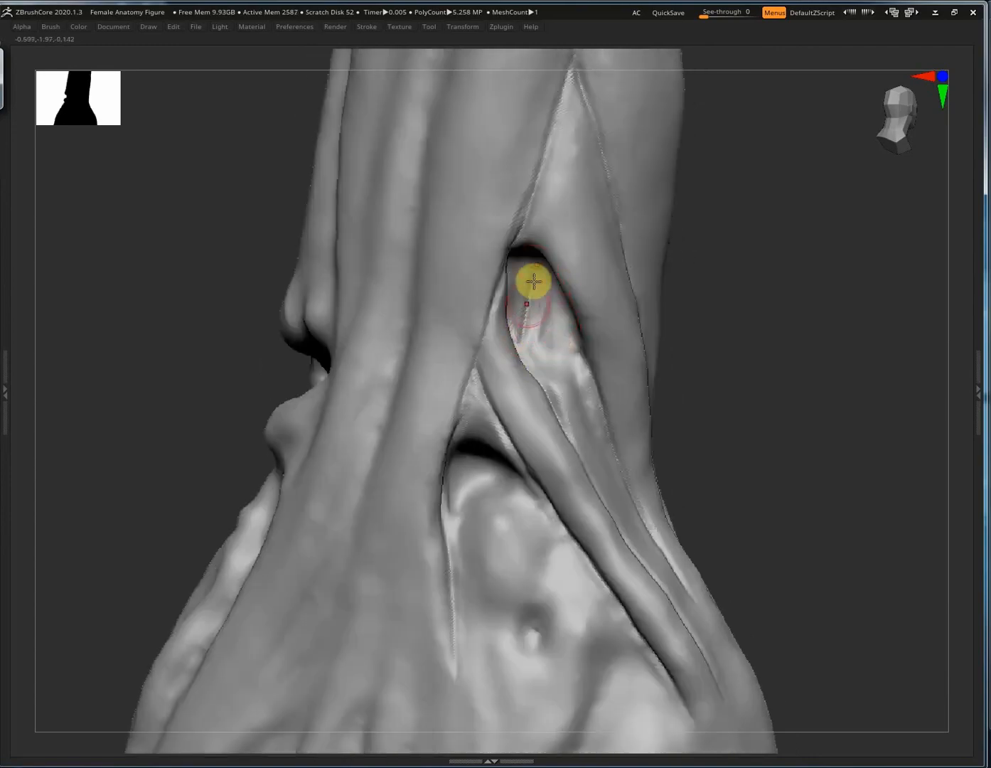
Carve the transverse bone edges across the gap between the two thumb tendons at the wrist.
right_drag(534, 282, 611, 433)
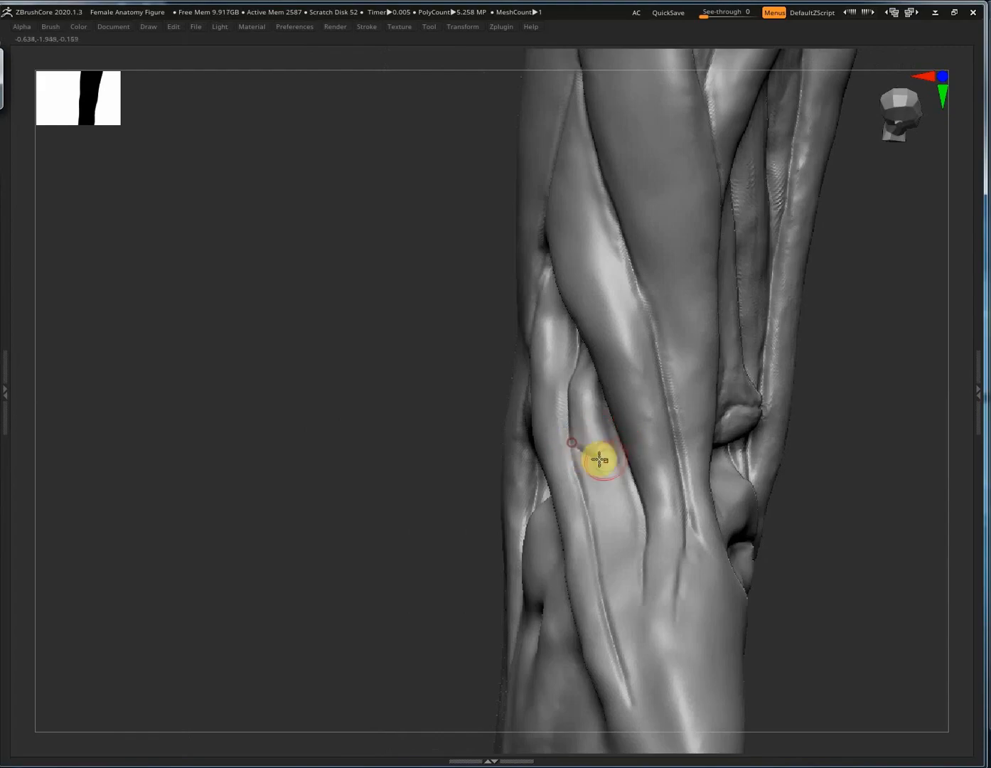
mouse_move(599, 459)
mouse_down()
mouse_move(626, 497)
mouse_move(646, 496)
mouse_move(588, 498)
mouse_up()
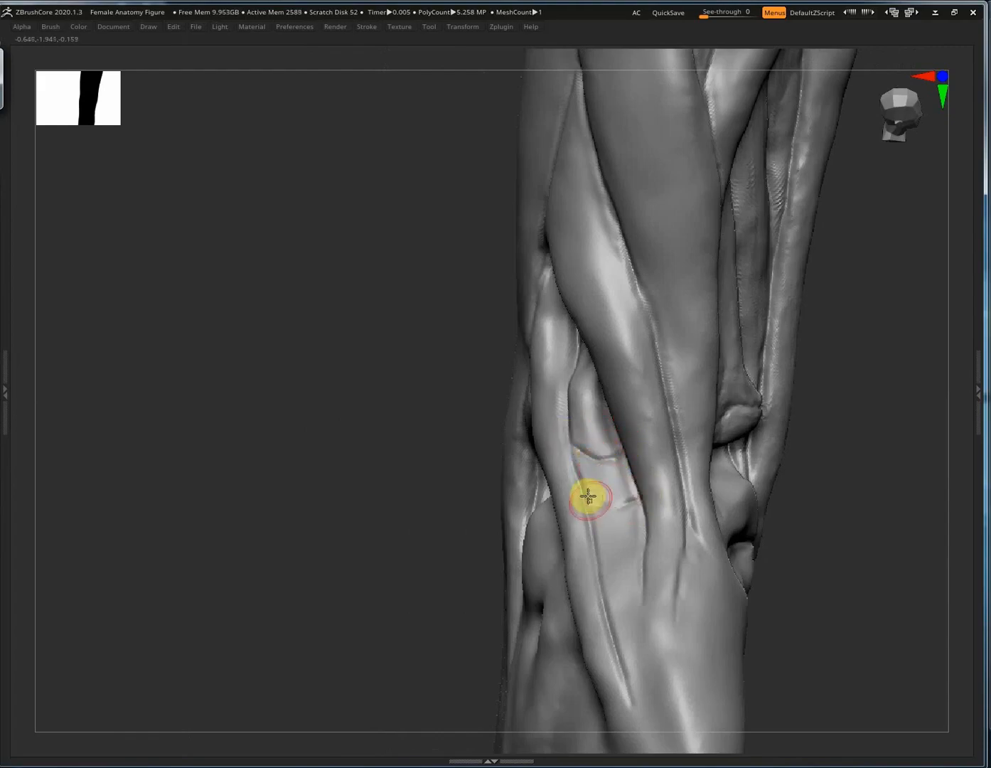
right_drag(588, 498, 629, 426)
drag(628, 427, 555, 394)
Carve lengthwise grooves into the bone inside the upper wrist hollow and shape its rounded lower end.
right_drag(570, 391, 559, 353)
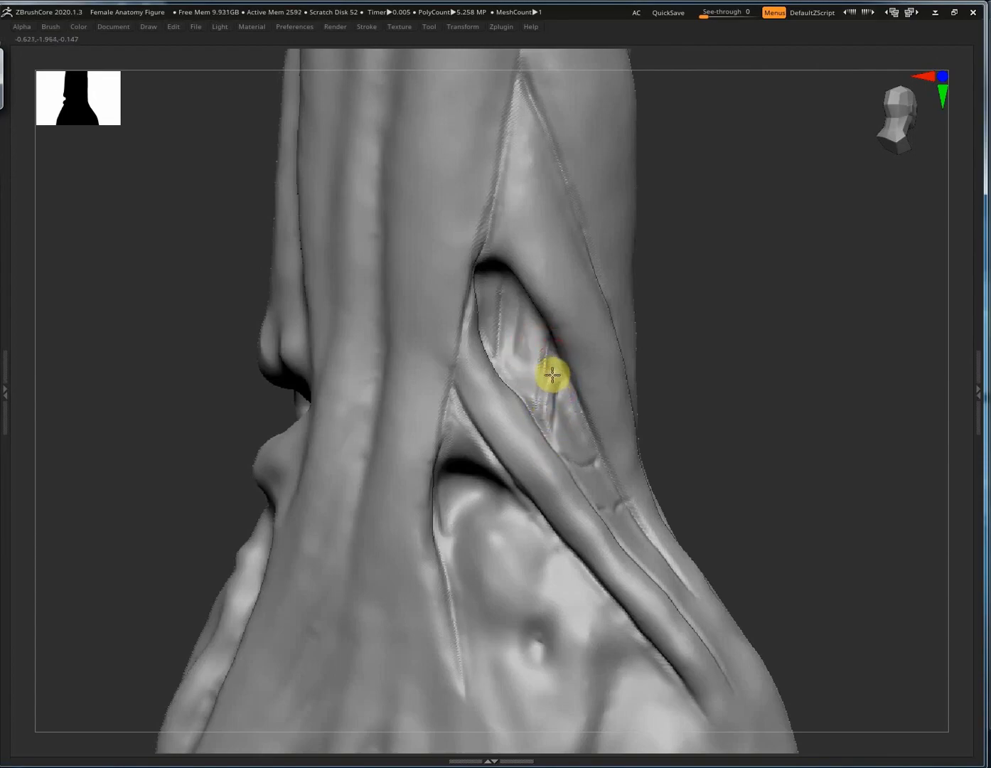
drag(552, 374, 544, 396)
mouse_move(526, 325)
mouse_down()
mouse_move(520, 376)
mouse_move(561, 403)
mouse_up()
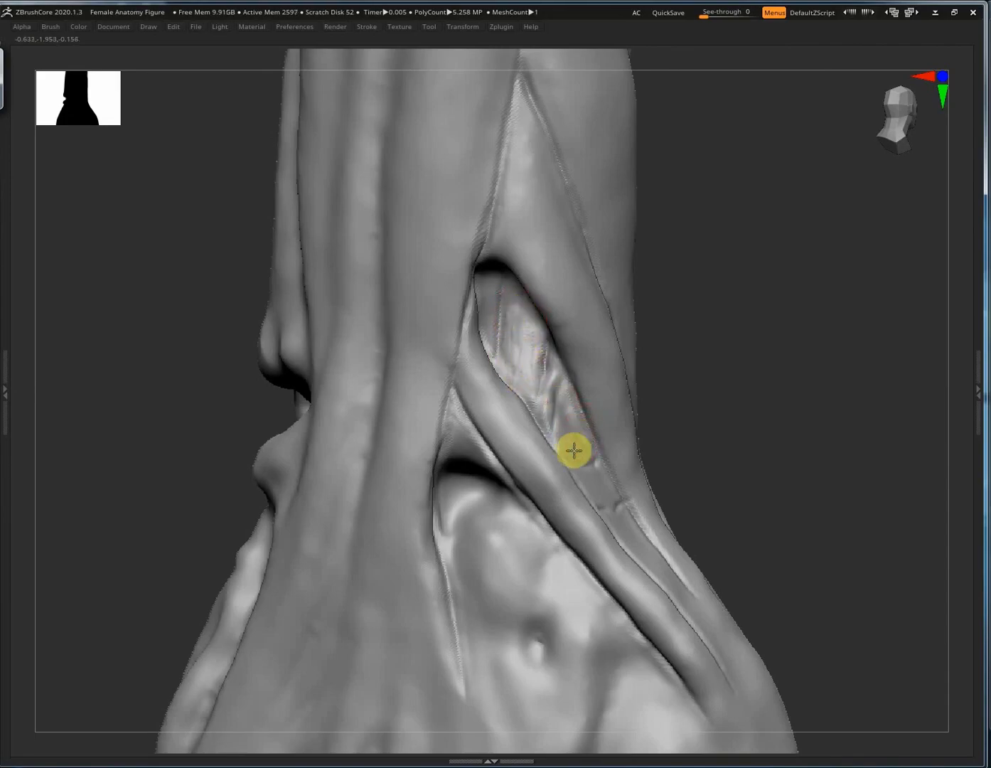
right_drag(583, 447, 601, 461)
mouse_move(571, 412)
mouse_down()
mouse_move(571, 438)
mouse_move(574, 424)
mouse_up()
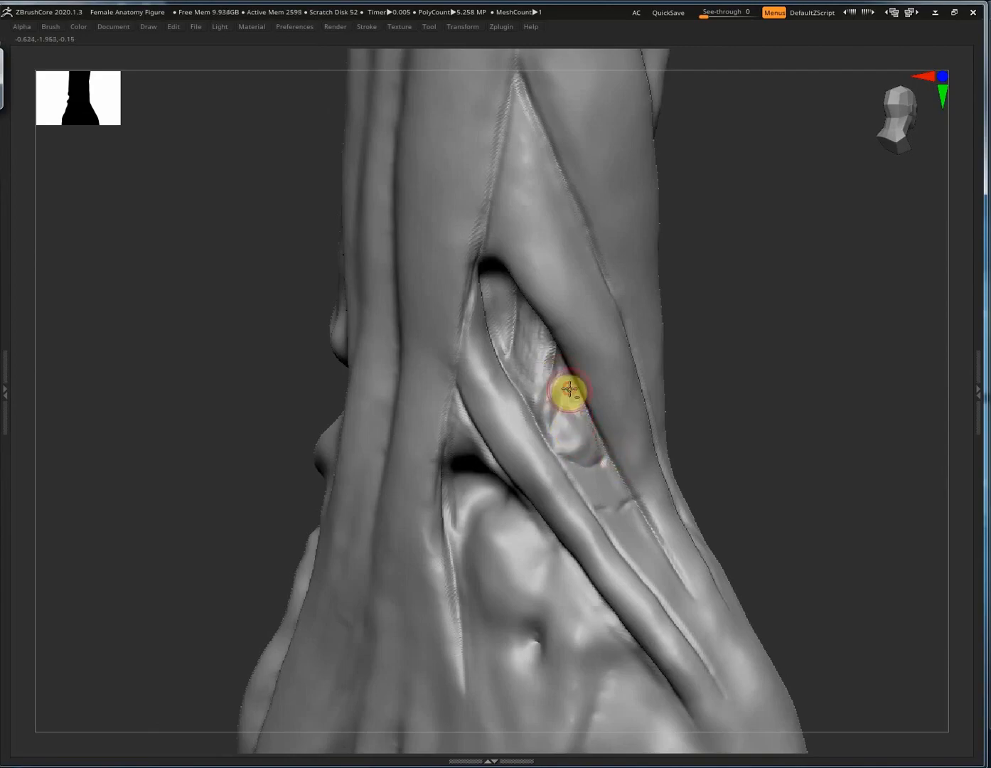
Refine the bone surfaces inside the upper wrist hollow and sharpen them against its overhanging upper rim.
right_drag(520, 367, 492, 327)
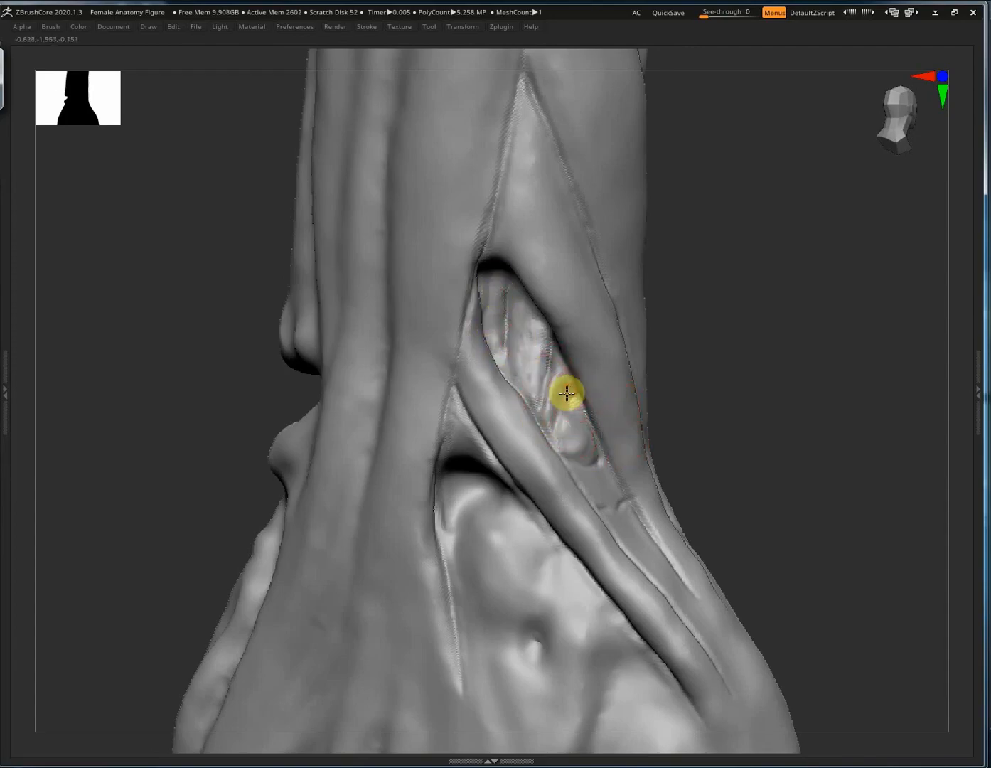
right_drag(628, 504, 588, 476)
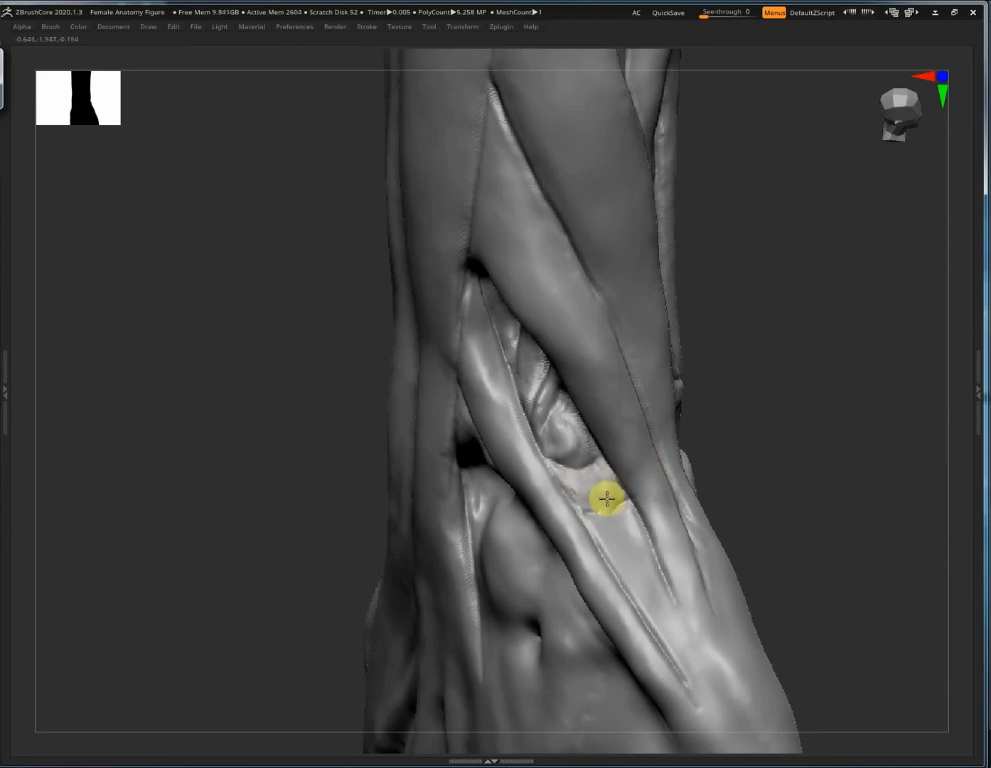
mouse_move(613, 488)
right_down()
mouse_move(614, 504)
mouse_move(659, 462)
mouse_move(587, 343)
mouse_move(546, 245)
mouse_move(514, 226)
right_up()
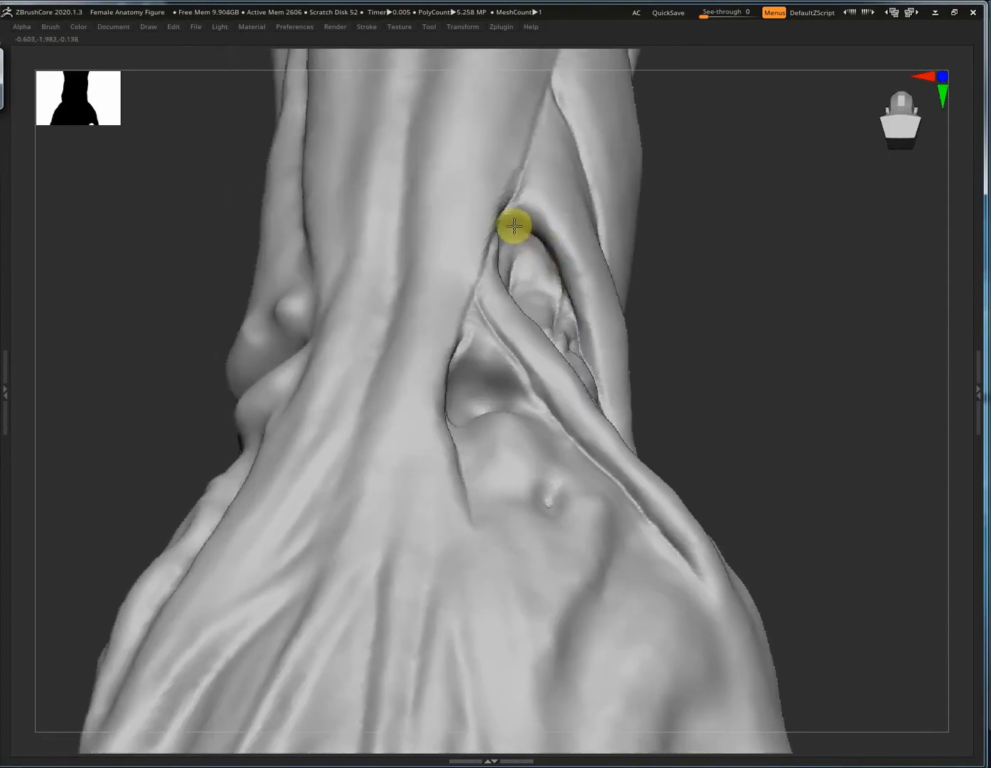
drag(510, 220, 535, 309)
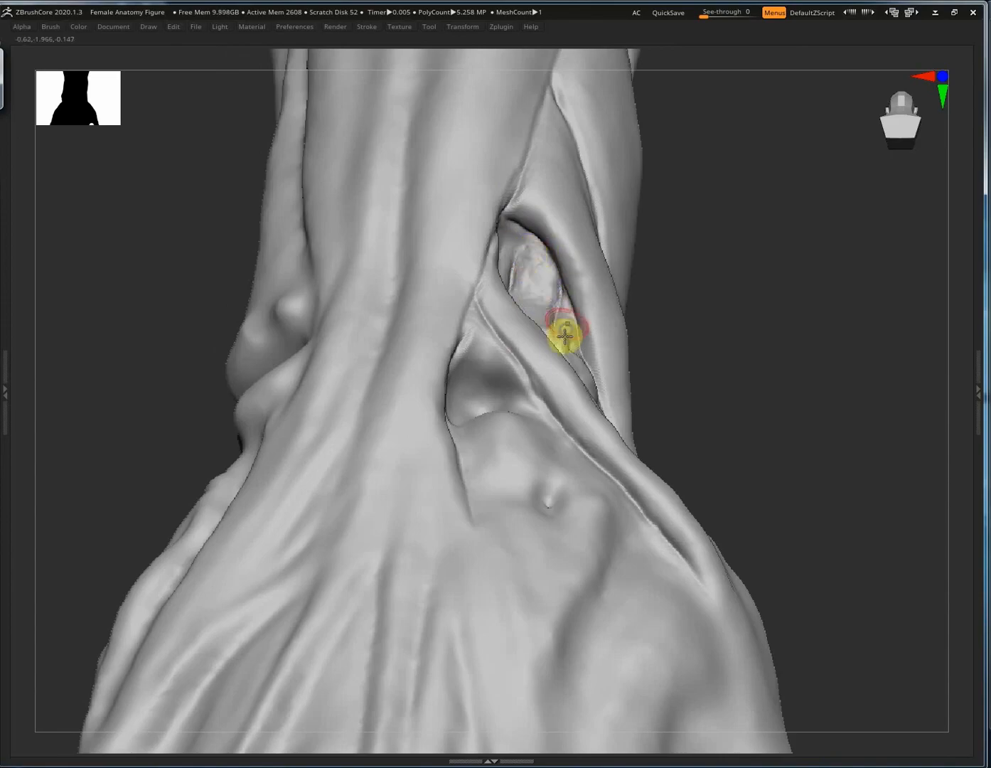
mouse_move(564, 335)
right_down()
mouse_move(556, 281)
mouse_move(511, 273)
mouse_move(504, 303)
right_up()
Smooth the lower oblique thumb muscle toward the wrist and the flat tendon passing beneath the upper oblique muscle.
mouse_move(543, 357)
ctrl+right_down()
mouse_move(395, 353)
mouse_move(694, 516)
mouse_move(504, 397)
mouse_move(676, 252)
mouse_move(463, 325)
mouse_move(442, 306)
mouse_move(459, 359)
mouse_move(480, 344)
mouse_move(525, 370)
mouse_move(544, 365)
mouse_move(571, 345)
mouse_move(575, 261)
mouse_move(550, 369)
mouse_move(581, 578)
ctrl+right_up()
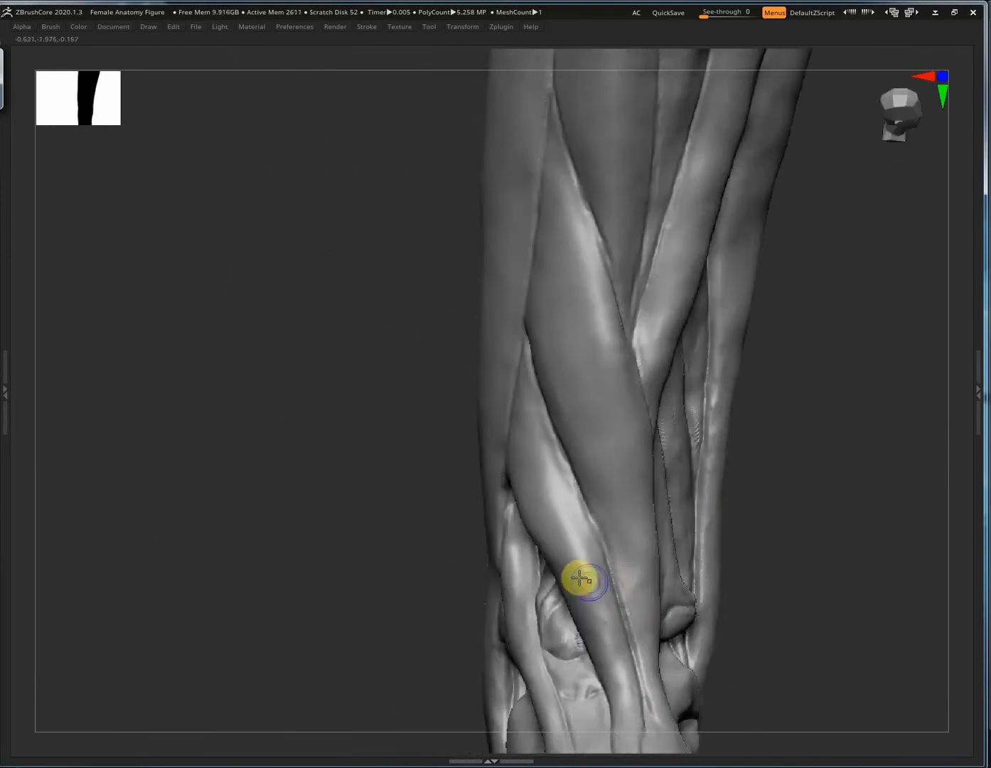
mouse_move(576, 555)
shift+mouse_down()
mouse_move(615, 637)
mouse_move(613, 616)
shift+mouse_up()
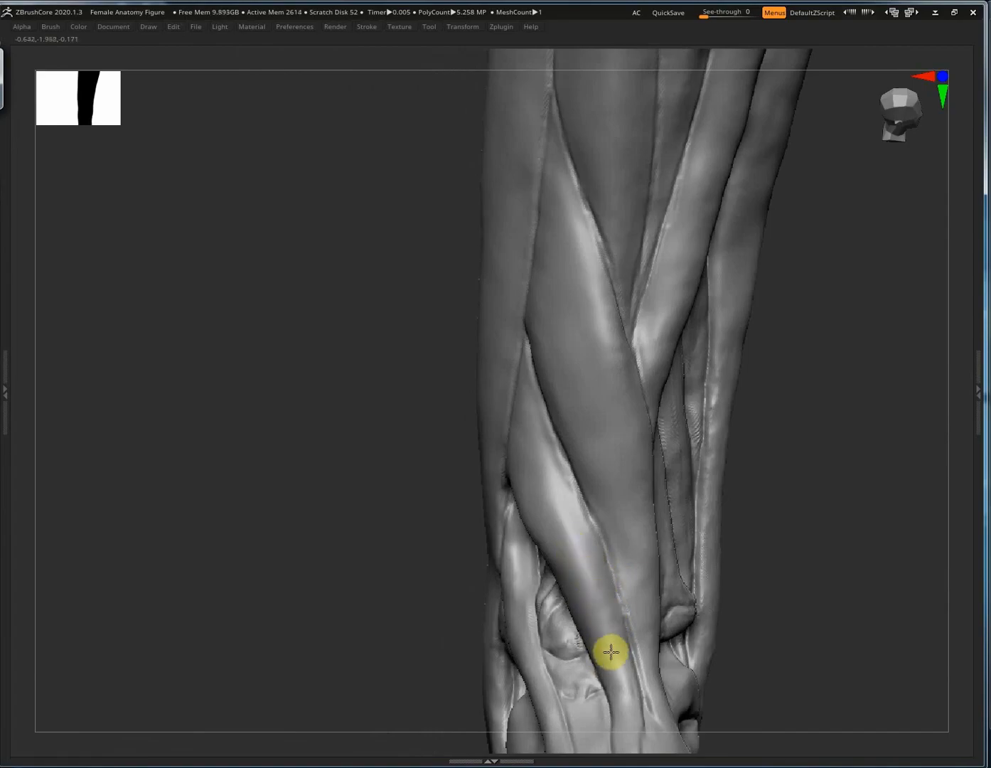
right_drag(737, 220, 685, 159)
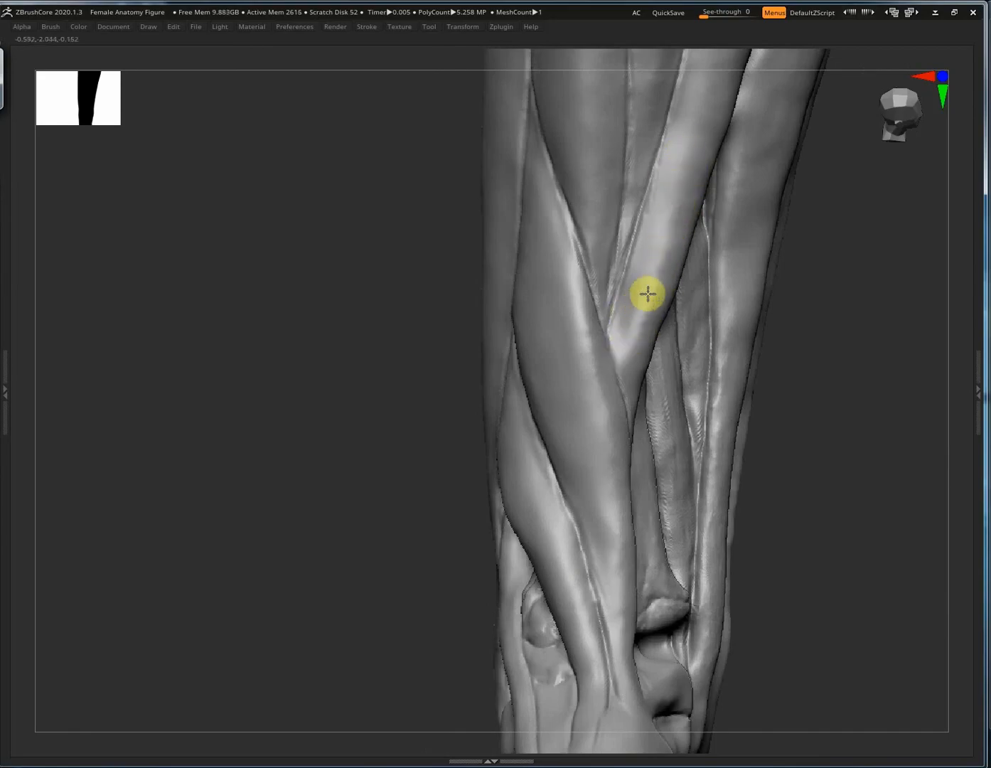
mouse_move(666, 267)
right_down()
mouse_move(693, 245)
mouse_move(663, 224)
right_up()
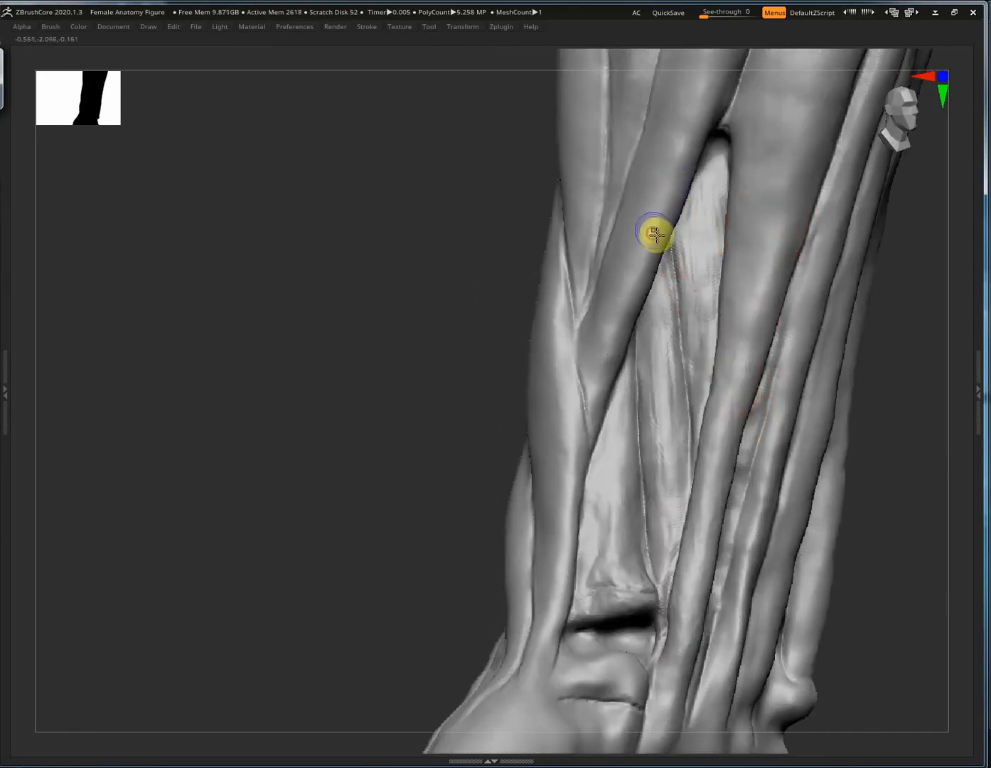
shift+drag(597, 335, 605, 332)
Carve the muscle seam that runs down the back of the upper forearm from the small hollow below the elbow.
mouse_move(702, 416)
right_down()
mouse_move(639, 298)
mouse_move(657, 246)
mouse_move(661, 345)
mouse_move(704, 378)
mouse_move(709, 451)
mouse_move(718, 455)
right_up()
key(space)
right_drag(797, 213, 567, 516)
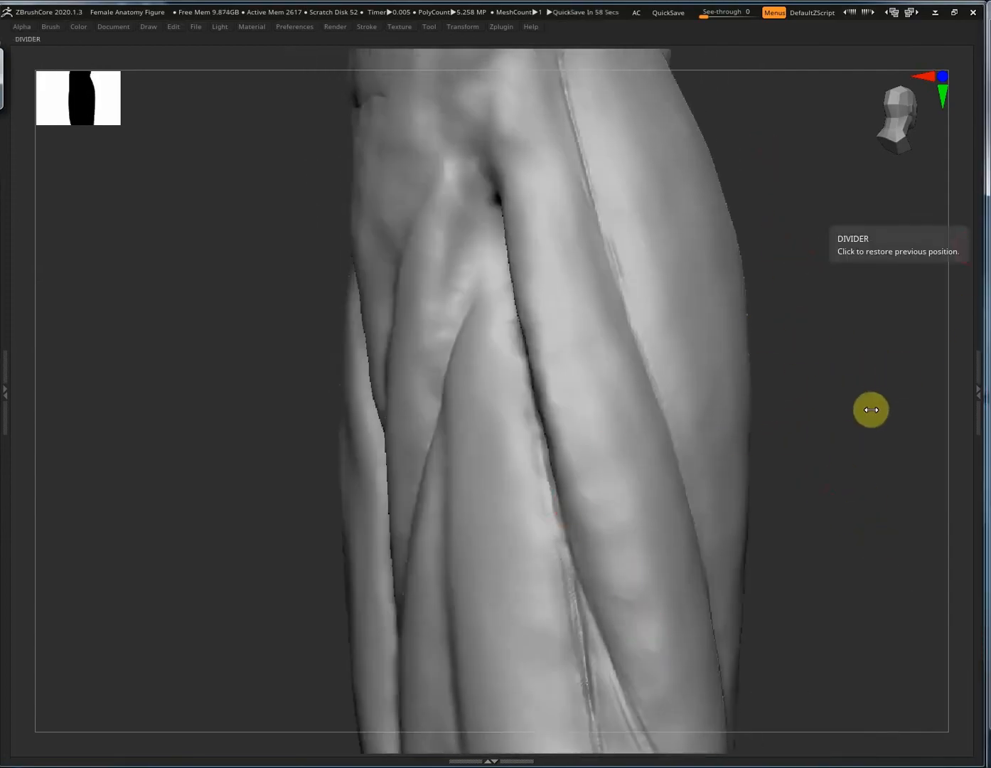
right_drag(622, 383, 456, 252)
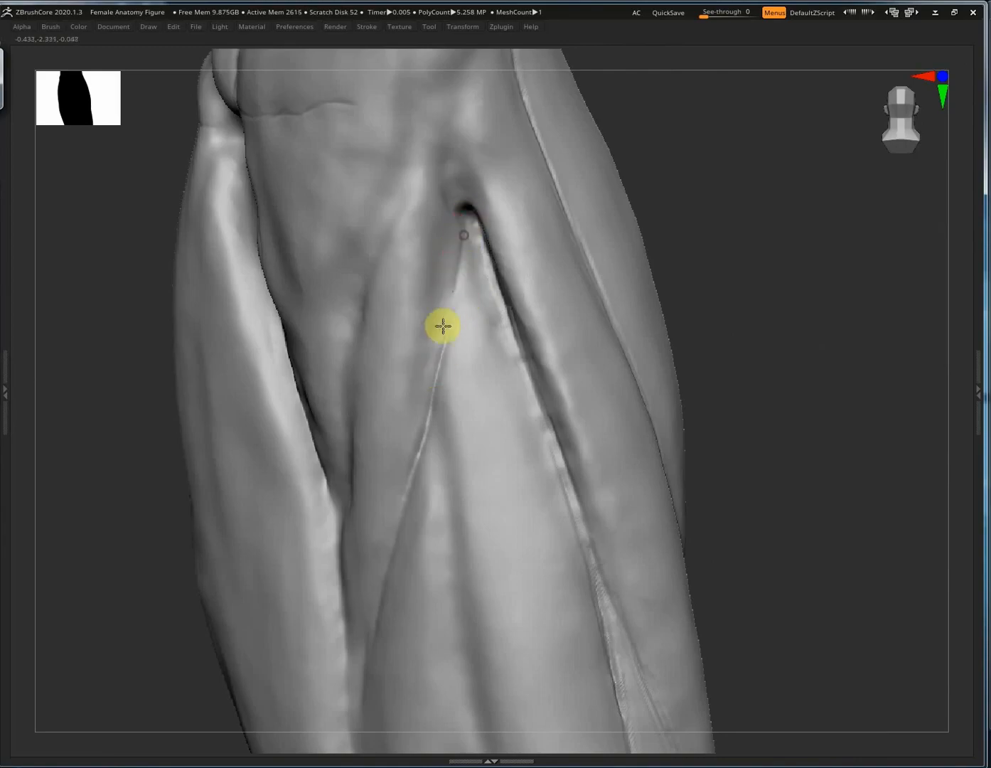
right_drag(460, 237, 484, 228)
mouse_move(475, 216)
mouse_down()
mouse_move(414, 347)
mouse_move(395, 363)
mouse_up()
Carve the muscle edge from the end of the upper arm crease down into the small hollow below the elbow.
right_drag(442, 368, 375, 393)
drag(400, 382, 426, 465)
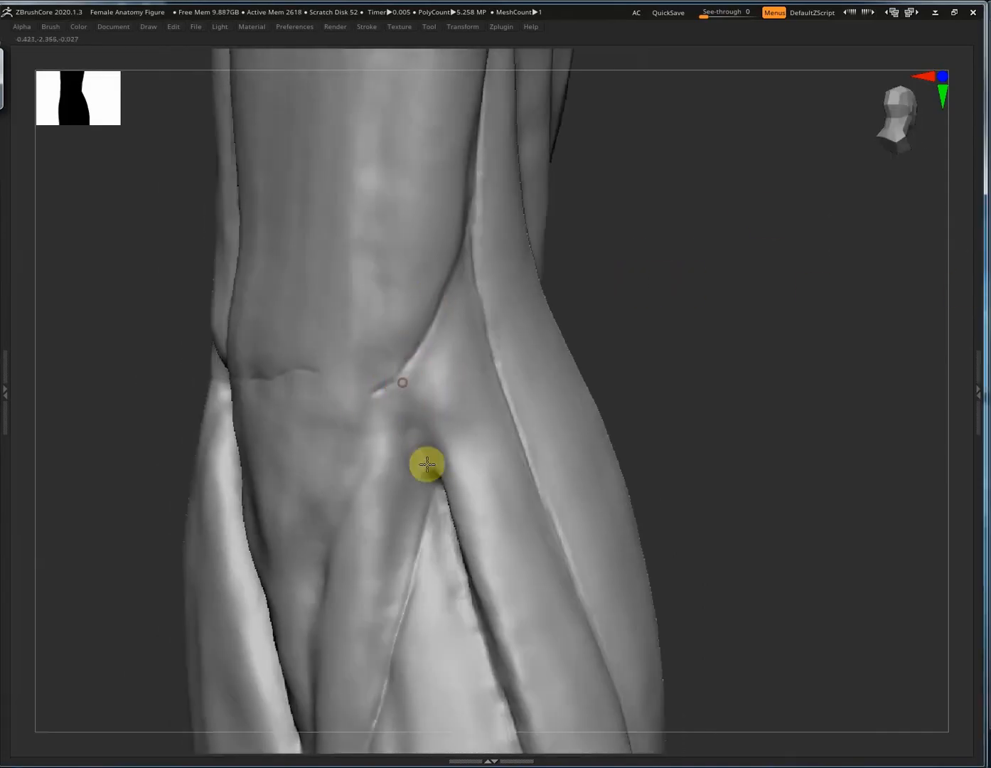
drag(406, 413, 446, 493)
mouse_move(423, 439)
right_down()
mouse_move(421, 377)
mouse_move(398, 378)
mouse_move(457, 453)
mouse_move(439, 482)
right_up()
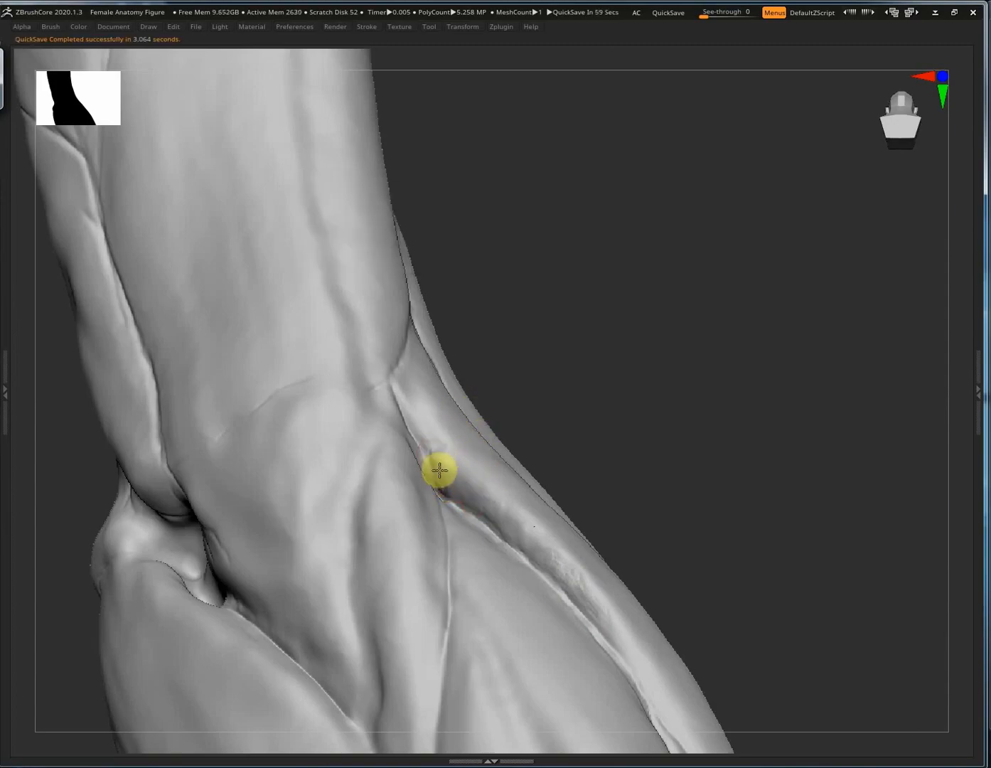
drag(499, 530, 449, 474)
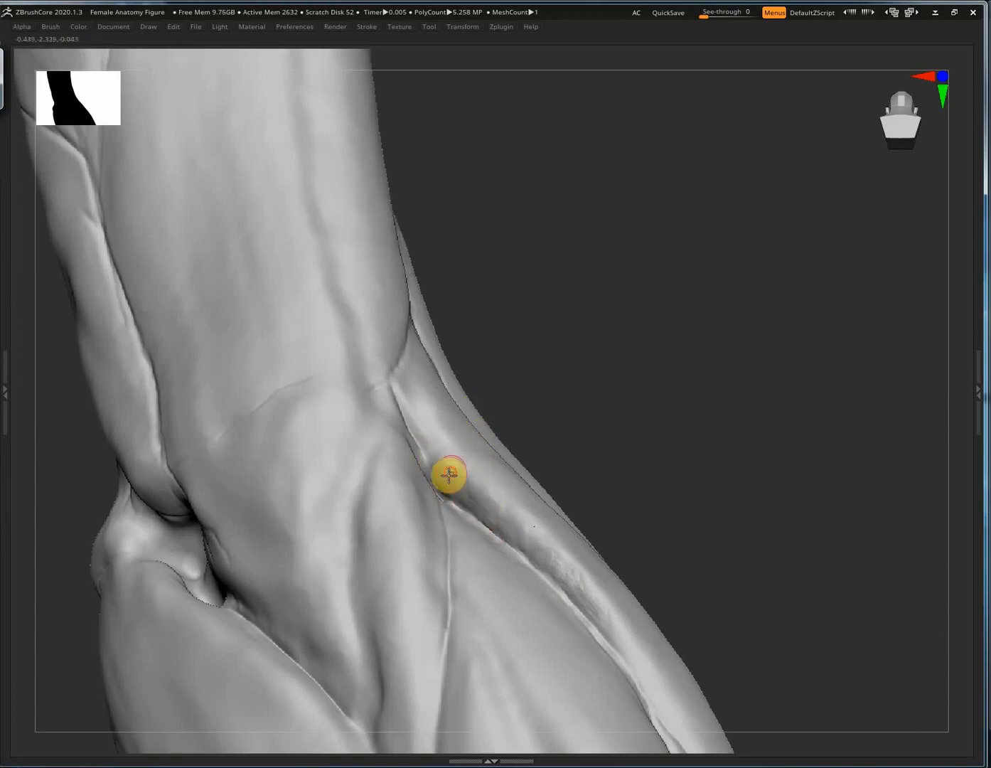
right_drag(531, 496, 470, 464)
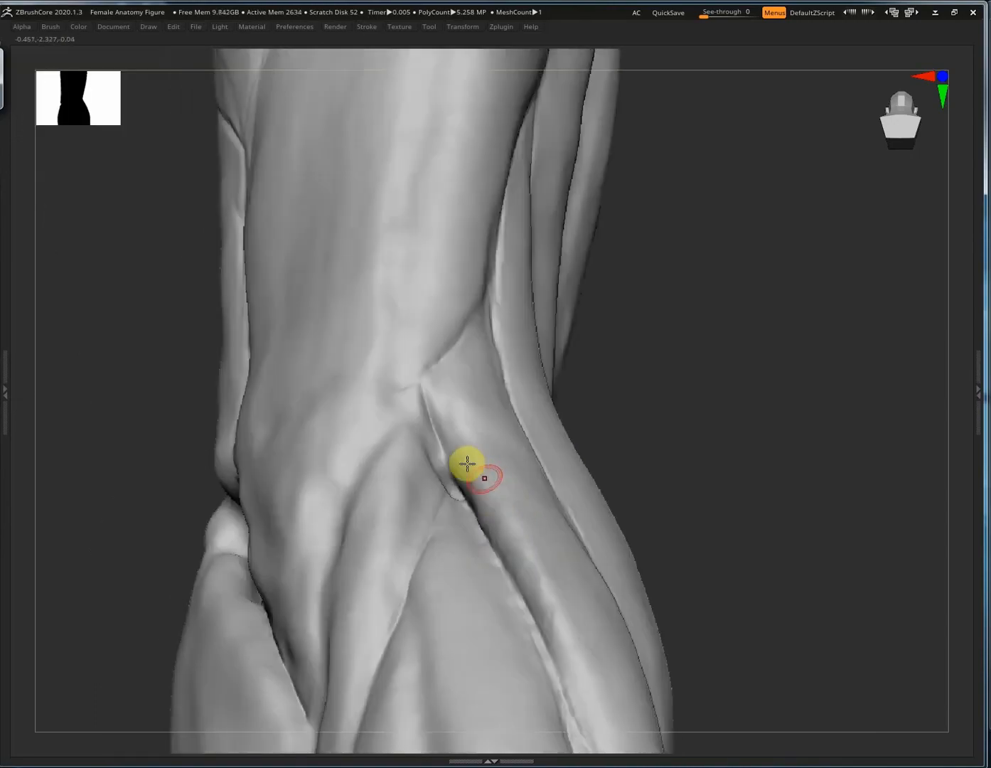
right_drag(519, 538, 488, 460)
Sharpen the edges of the deep groove running from the small elbow hollow down the upper forearm.
drag(393, 423, 512, 622)
right_drag(510, 622, 487, 561)
drag(461, 523, 575, 674)
right_drag(575, 673, 466, 527)
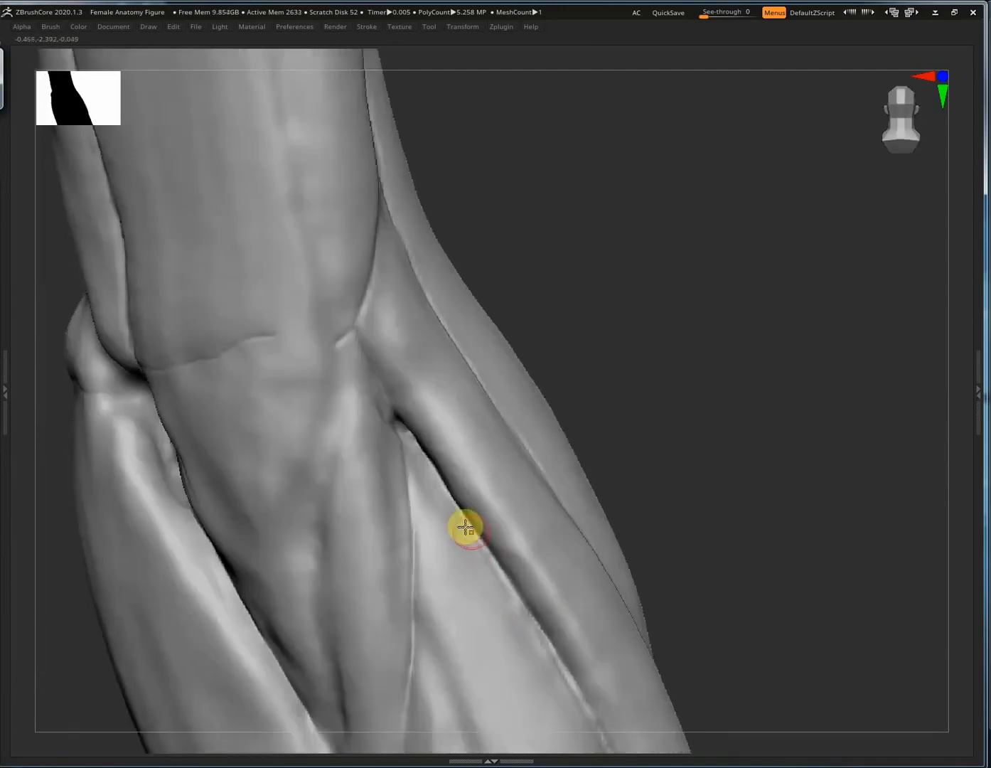
drag(401, 423, 502, 589)
Continue the groove's edge down the mid forearm and refine the narrow muscle wedge where the seam forks.
right_drag(501, 588, 496, 452)
drag(496, 452, 617, 696)
mouse_move(618, 696)
right_down()
mouse_move(551, 300)
mouse_move(606, 456)
right_up()
drag(605, 457, 634, 565)
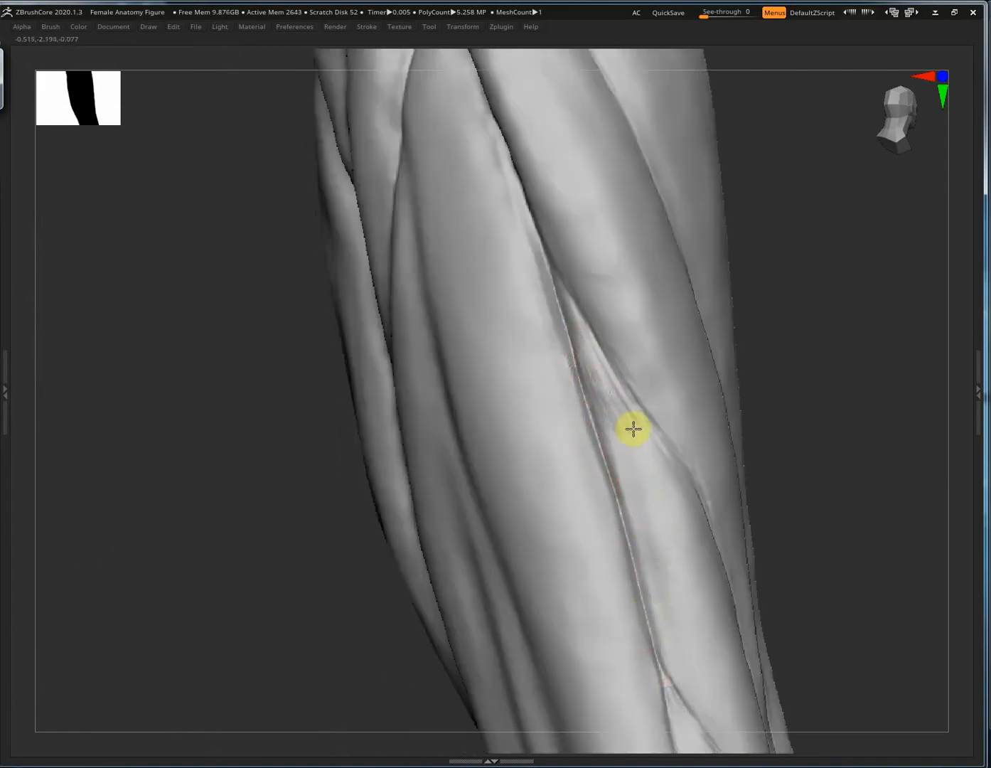
drag(617, 414, 639, 516)
drag(603, 386, 626, 418)
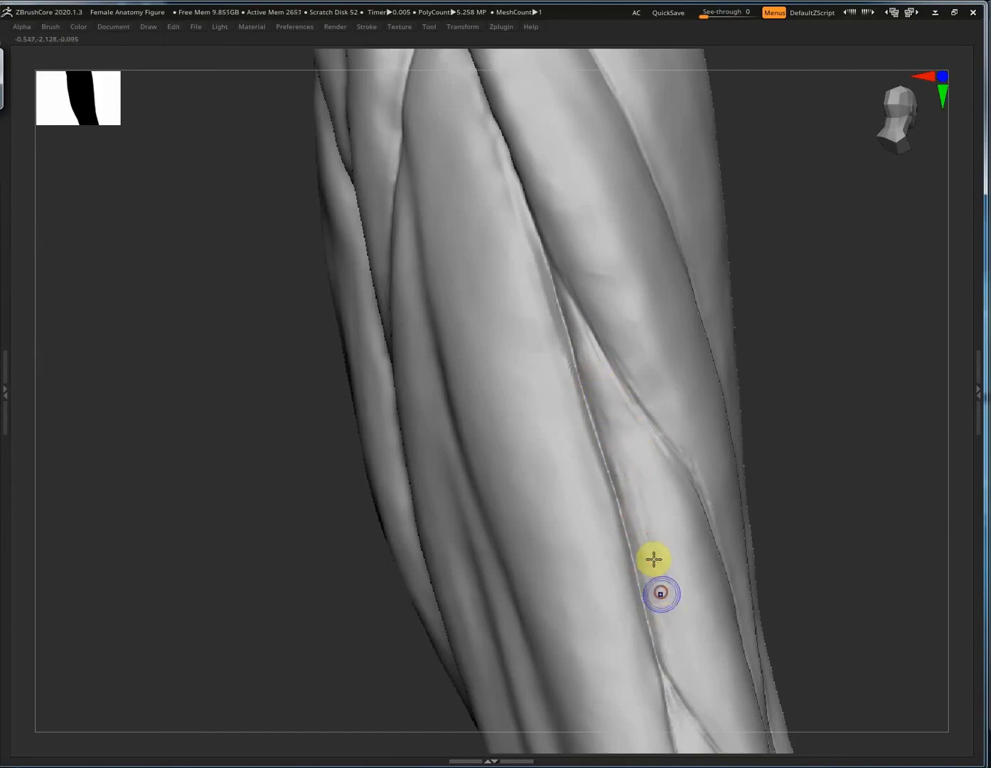
mouse_move(652, 557)
right_down()
mouse_move(582, 338)
mouse_move(457, 385)
mouse_move(368, 209)
right_up()
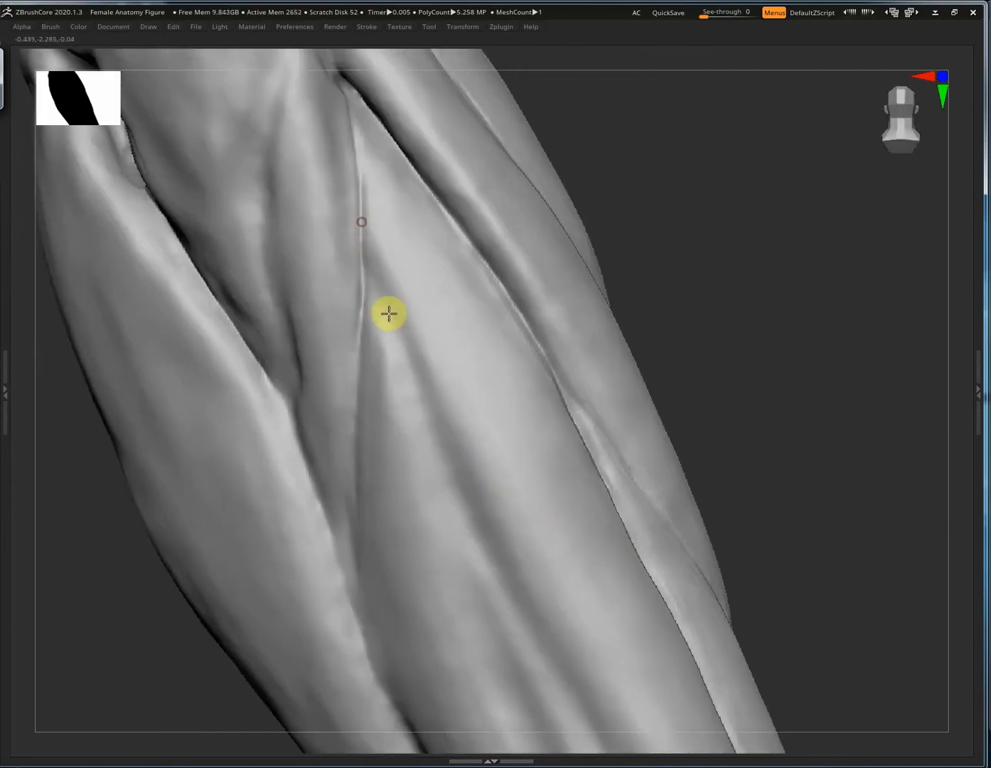
Carve the inner branch of the forked seam from the tip of the muscle wedge down the upper forearm.
drag(379, 269, 455, 480)
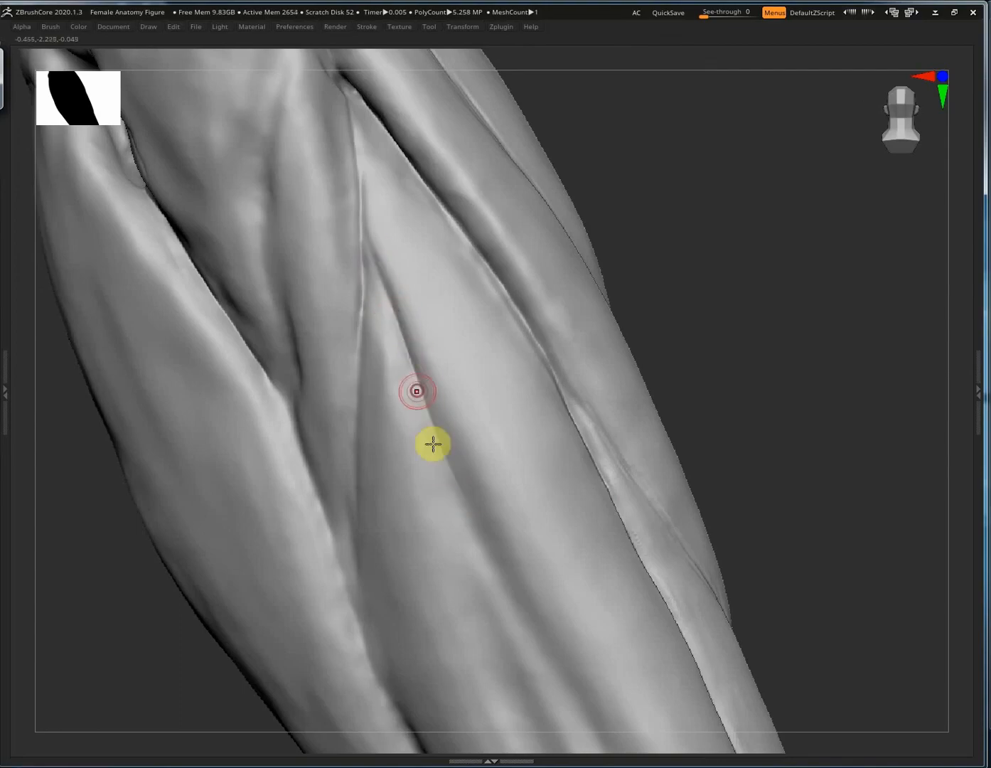
drag(431, 396, 453, 474)
drag(419, 366, 449, 490)
drag(430, 411, 516, 613)
alt+right_drag(542, 577, 466, 388)
drag(430, 399, 496, 503)
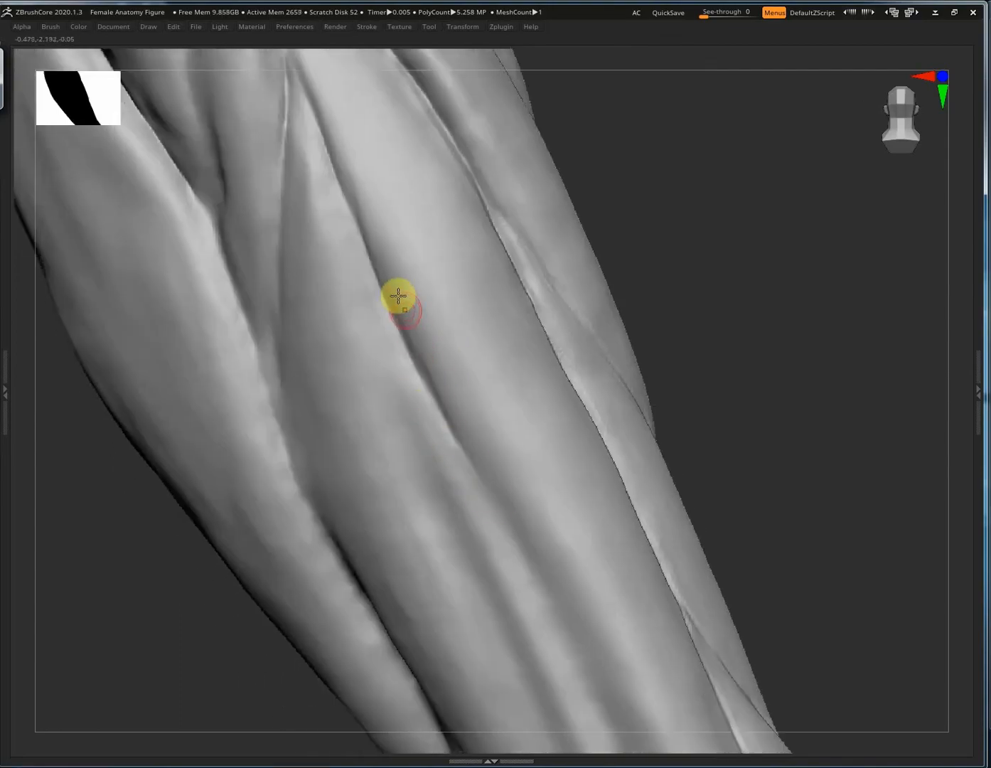
Extend the carved groove between the two long muscles down through the middle of the forearm.
drag(400, 302, 548, 603)
mouse_move(472, 453)
mouse_down()
mouse_move(546, 598)
mouse_move(507, 528)
mouse_move(555, 578)
mouse_up()
drag(514, 532, 580, 656)
drag(516, 527, 579, 656)
alt+right_drag(472, 448, 374, 199)
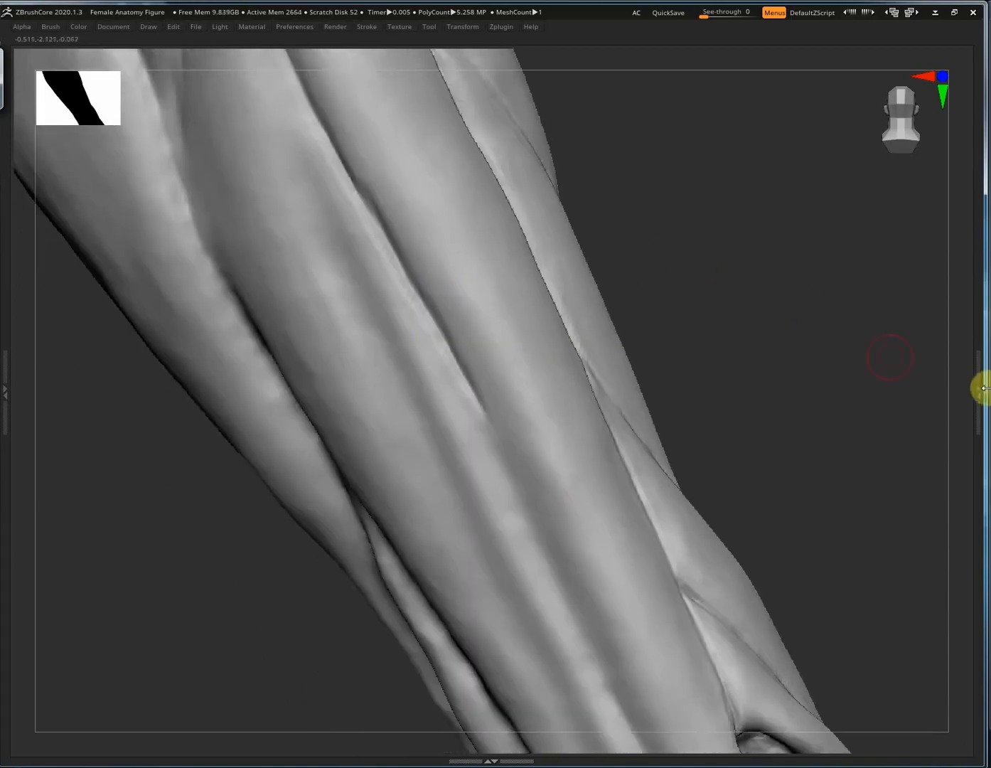
right_drag(489, 307, 473, 273)
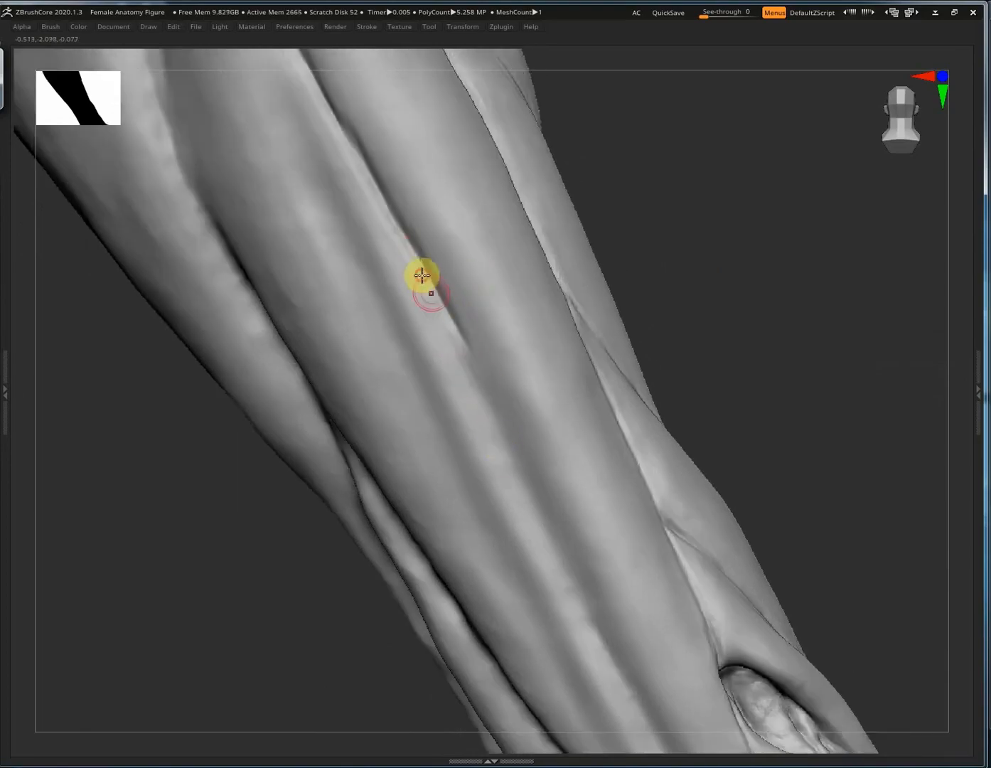
drag(419, 276, 511, 446)
drag(472, 348, 516, 469)
Continue the groove down the lower forearm and between the tendons at the back of the wrist.
right_drag(520, 528, 500, 492)
drag(499, 430, 611, 651)
alt+right_drag(622, 566, 543, 463)
drag(477, 430, 568, 621)
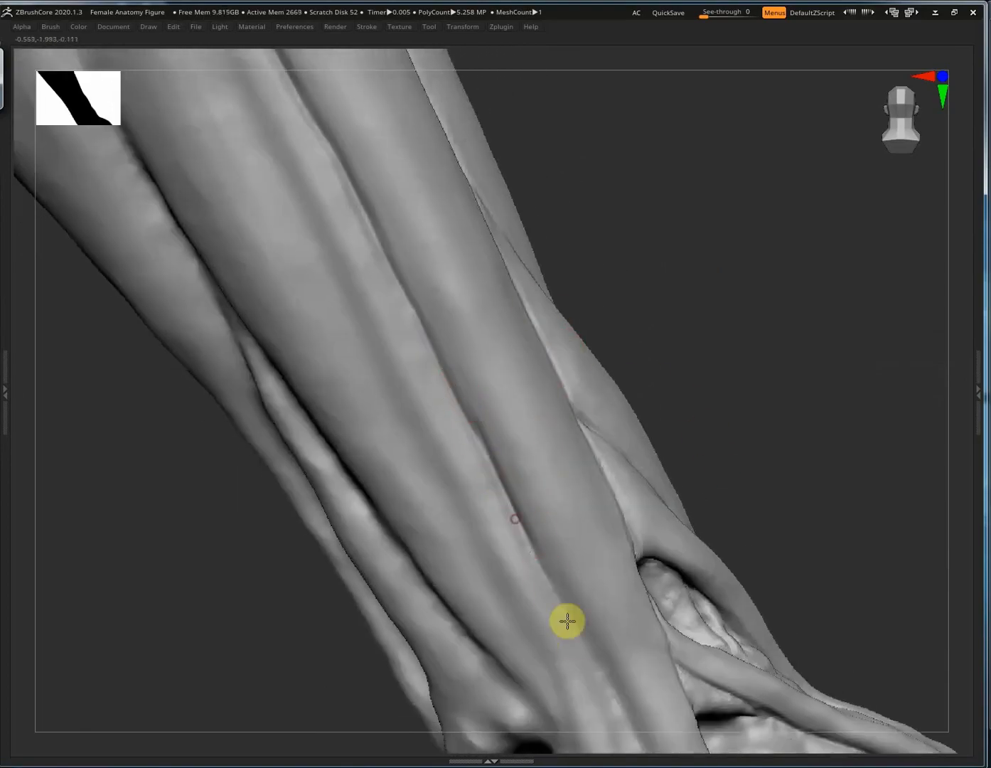
right_drag(541, 568, 490, 465)
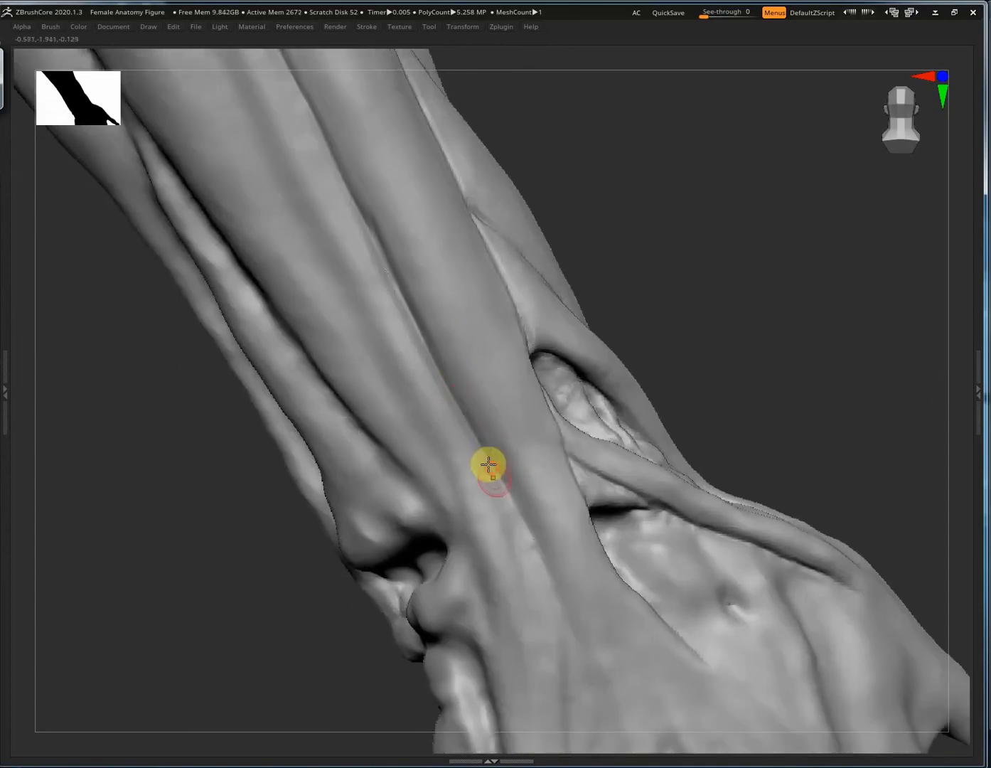
mouse_move(489, 464)
mouse_down()
mouse_move(569, 619)
mouse_move(567, 570)
mouse_up()
Carve a second, parallel seam beside the main groove, starting at the upper forearm wedge and outlining a narrow muscle strip.
alt+right_drag(565, 537, 509, 330)
alt+right_drag(384, 106, 541, 590)
mouse_move(423, 384)
alt+right_down()
mouse_move(511, 612)
mouse_move(256, 155)
mouse_move(226, 122)
alt+right_up()
drag(213, 106, 378, 356)
alt+right_drag(241, 170, 278, 289)
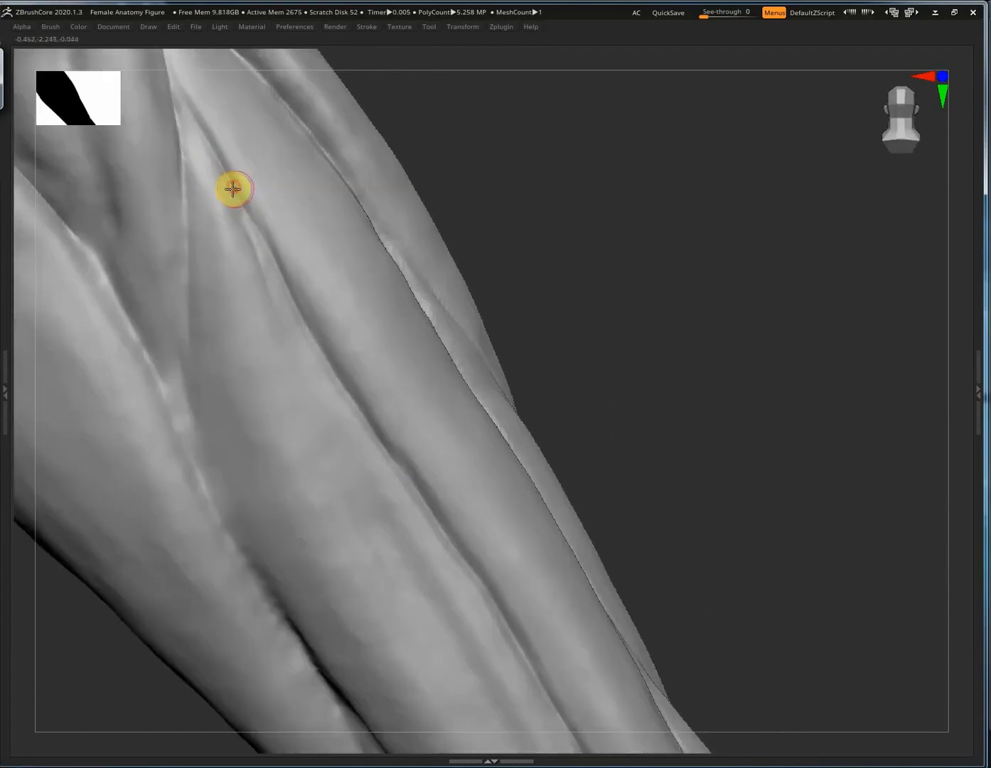
drag(234, 194, 351, 462)
alt+right_drag(341, 435, 280, 315)
drag(223, 214, 329, 403)
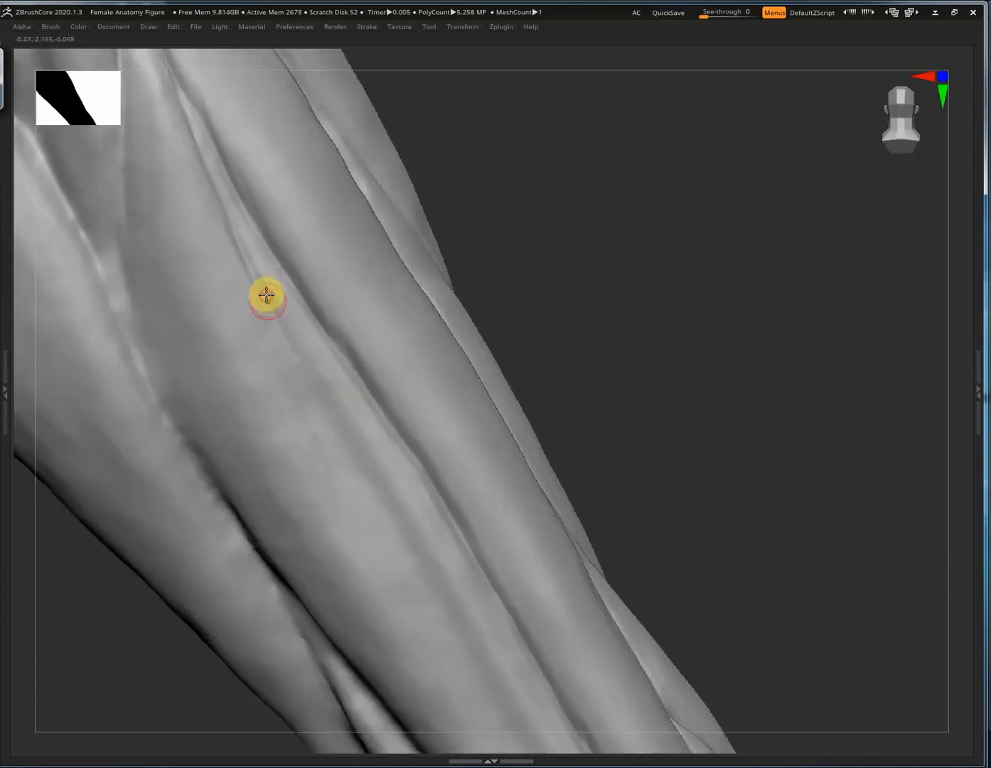
drag(266, 294, 335, 436)
Extend the second parallel seam down the lower forearm to the tendons just above the wrist.
alt+right_drag(435, 602, 379, 445)
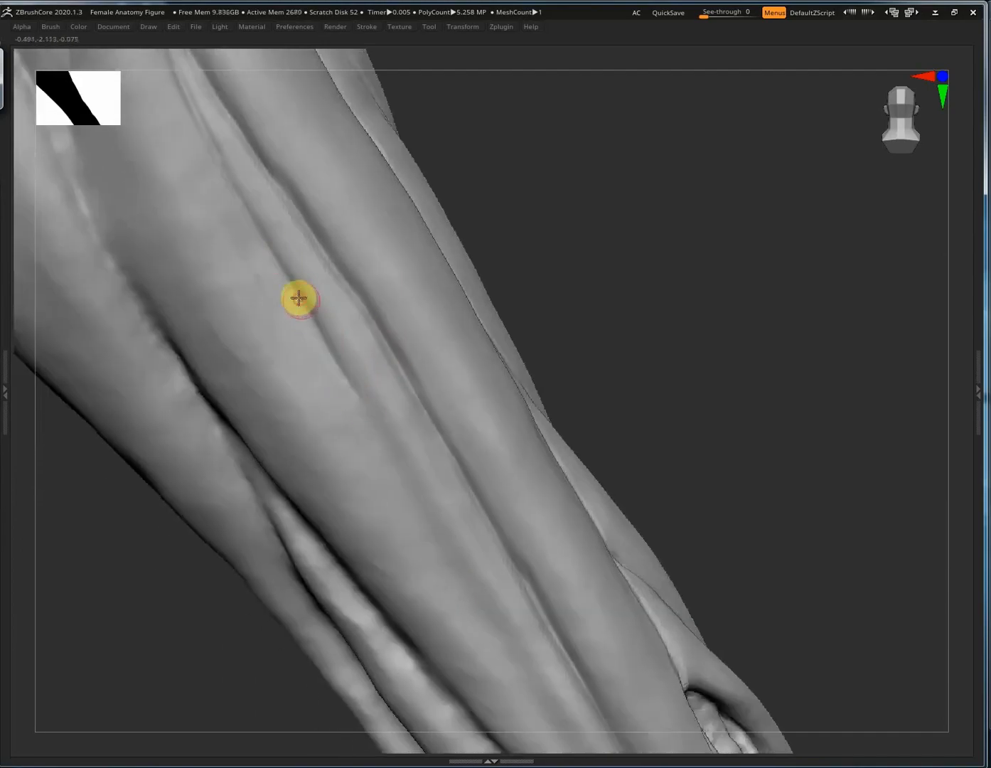
drag(300, 298, 416, 513)
alt+right_drag(416, 514, 292, 312)
mouse_move(292, 311)
mouse_down()
mouse_move(332, 338)
mouse_move(502, 630)
mouse_up()
alt+right_drag(502, 549, 442, 410)
drag(442, 409, 485, 472)
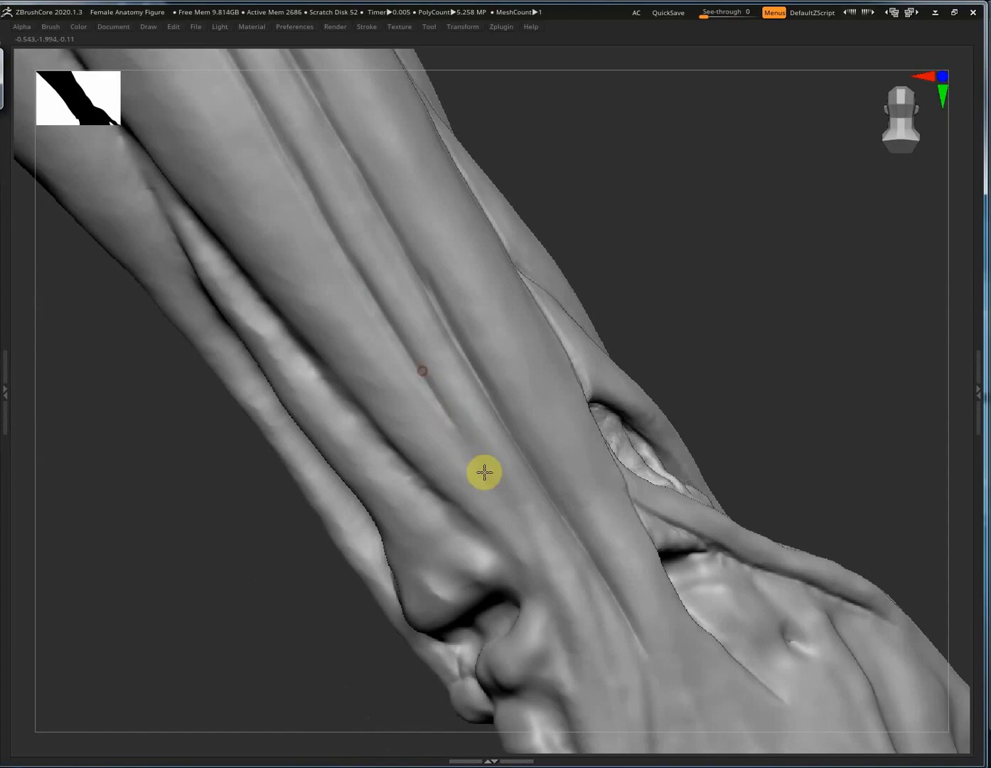
drag(359, 264, 476, 465)
Adjust the brush's Z Intensity and sharpen the edge of the large outer forearm muscle from below the elbow downward.
alt+right_drag(302, 178, 460, 575)
key(u)
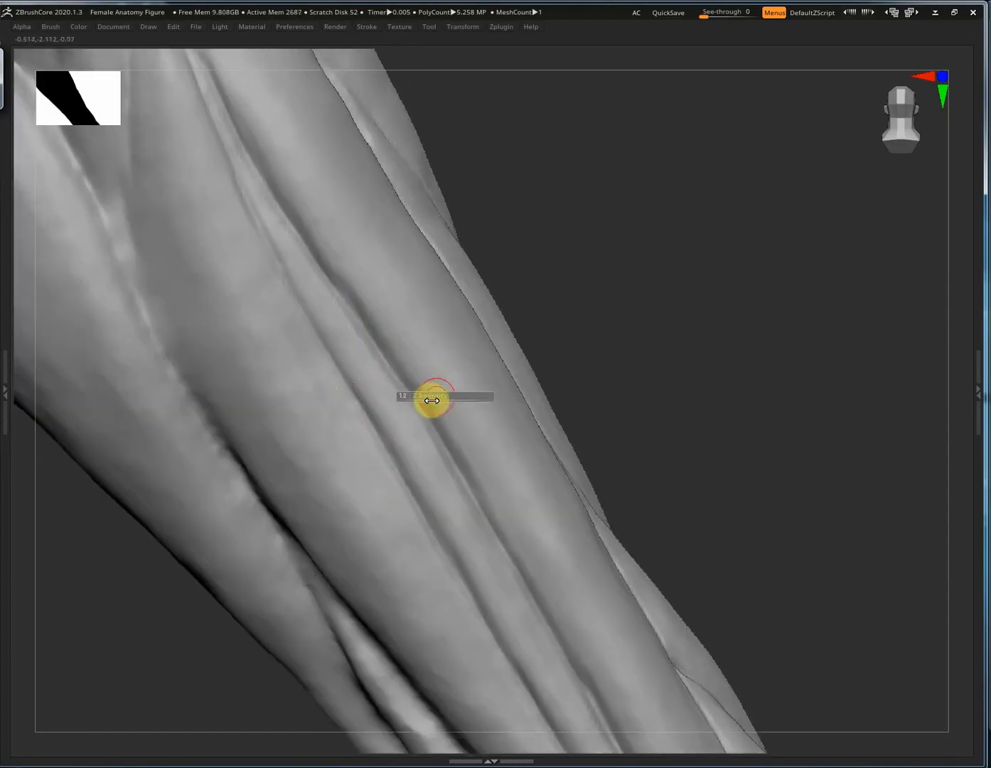
alt+right_drag(410, 350, 513, 566)
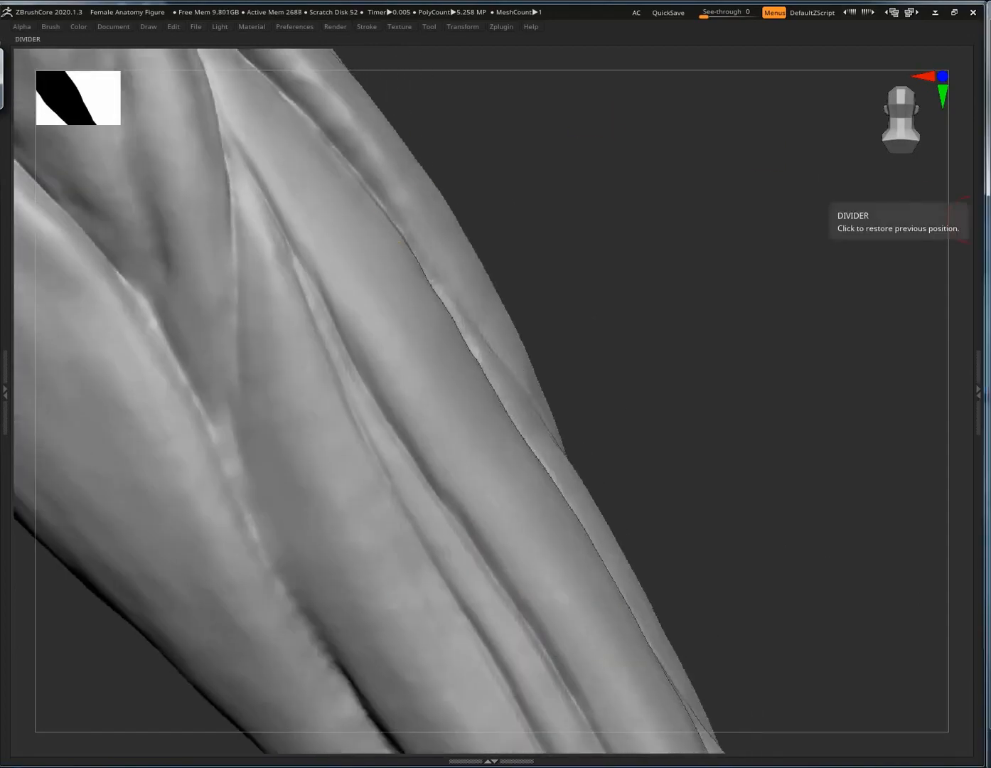
right_drag(663, 326, 614, 326)
right_drag(235, 299, 235, 222)
mouse_move(235, 222)
mouse_down()
mouse_move(250, 498)
mouse_move(330, 664)
mouse_move(391, 734)
mouse_up()
drag(277, 570, 379, 721)
alt+right_drag(427, 635, 522, 757)
right_drag(320, 490, 248, 465)
mouse_move(239, 451)
mouse_down()
mouse_move(343, 673)
mouse_move(330, 648)
mouse_up()
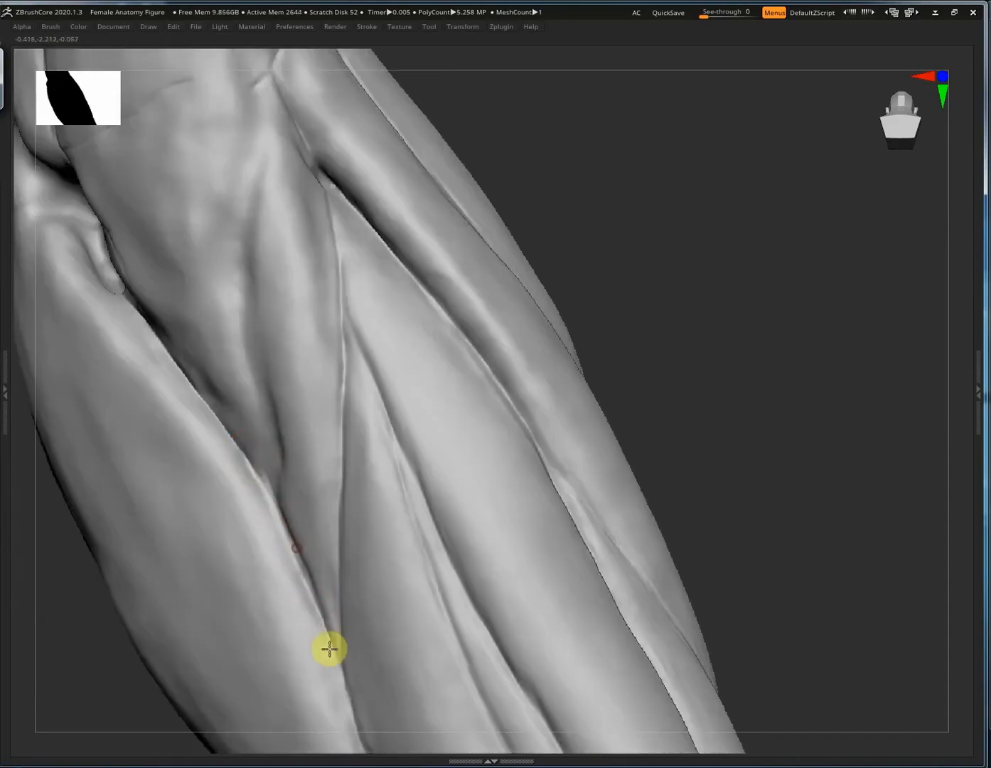
Carve a curved seam from the small notch at the upper arm crease down to the outer forearm muscle's edge.
mouse_move(330, 648)
right_down()
mouse_move(305, 386)
mouse_move(343, 385)
right_up()
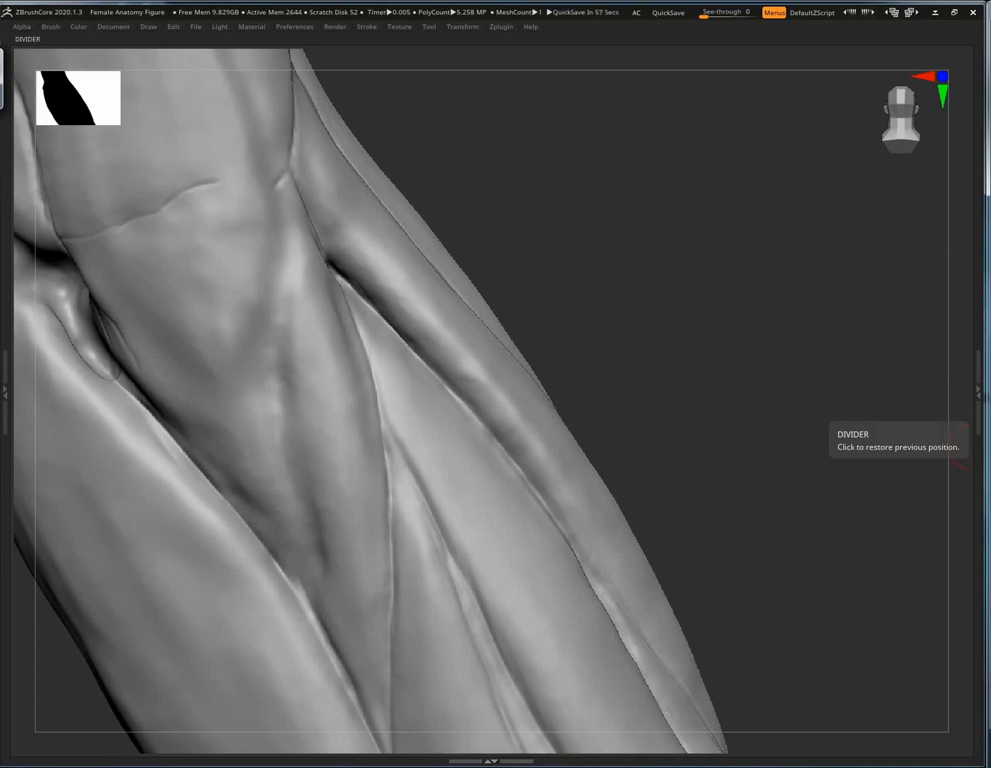
mouse_move(610, 359)
mouse_down()
mouse_move(407, 342)
mouse_move(279, 256)
mouse_move(318, 288)
mouse_move(317, 427)
mouse_up()
right_drag(317, 414, 338, 418)
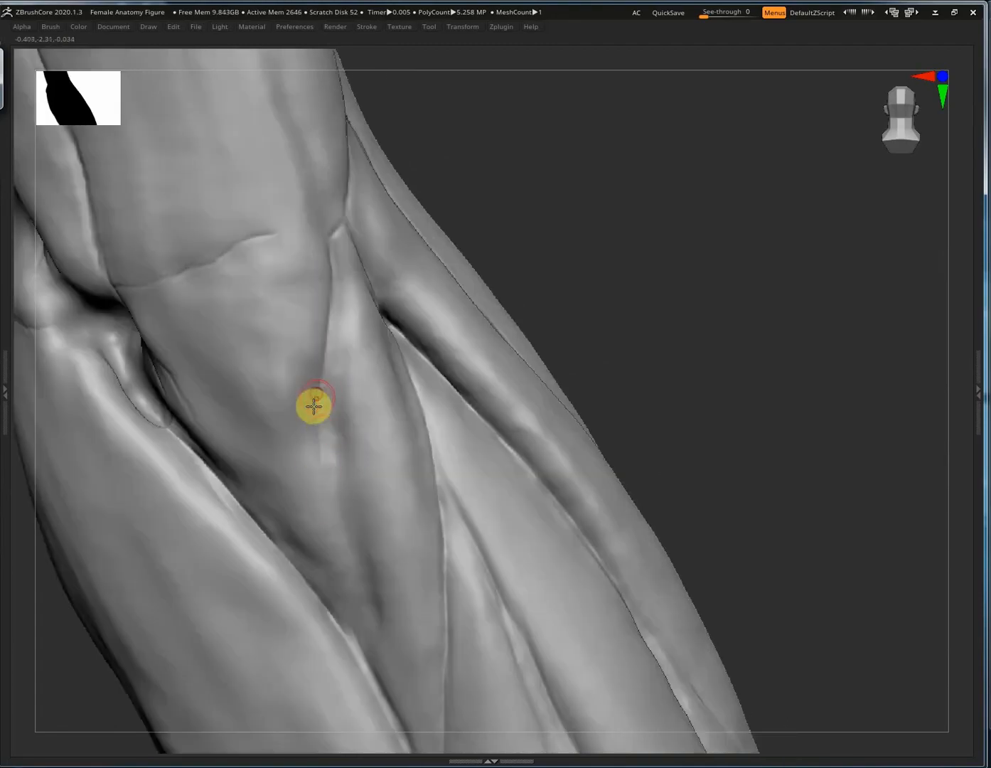
mouse_move(314, 406)
mouse_down()
mouse_move(353, 588)
mouse_move(335, 529)
mouse_up()
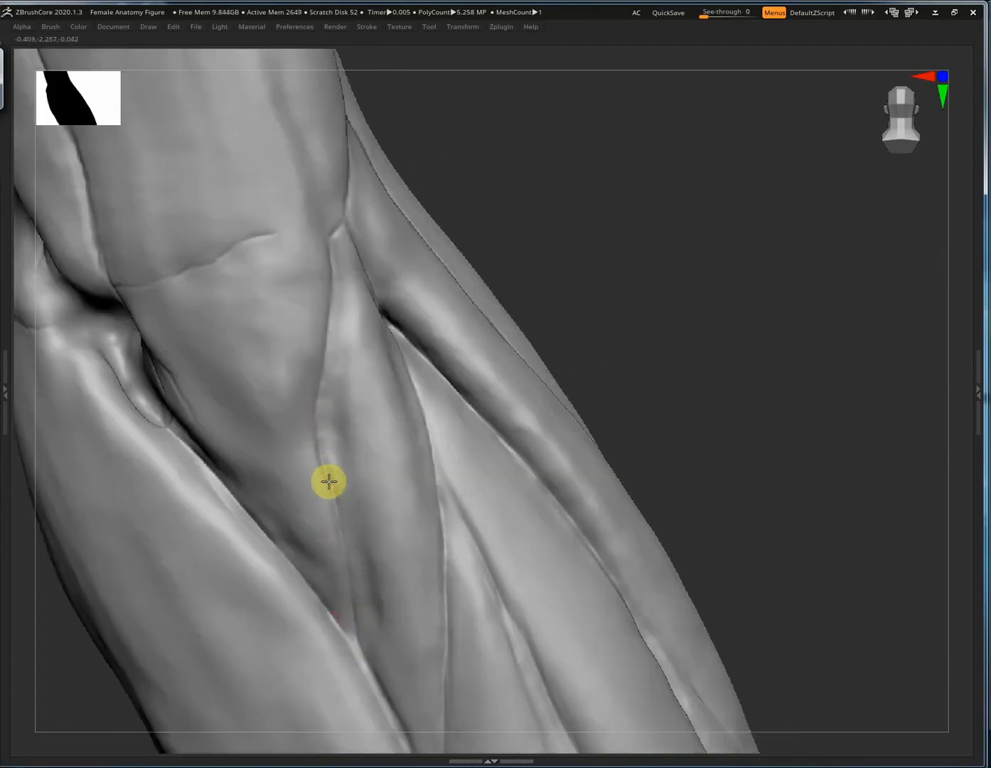
mouse_move(314, 413)
mouse_down()
mouse_move(333, 502)
mouse_move(369, 585)
mouse_up()
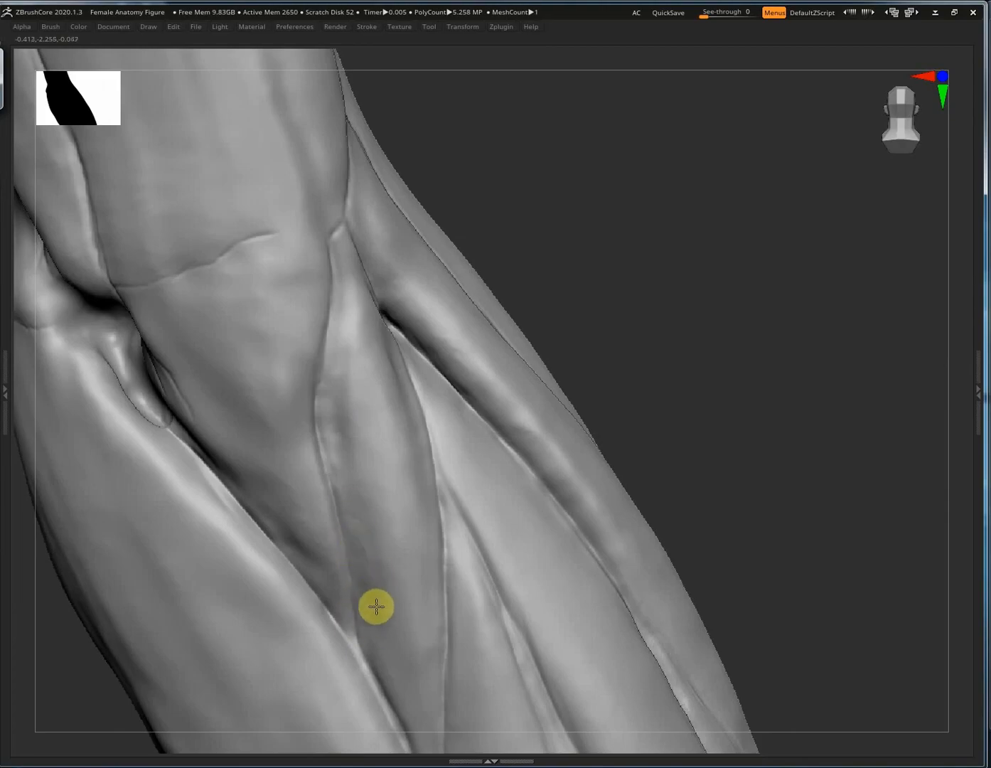
Build up and even out the upper part of the narrow muscle beside the small hollow below the elbow.
drag(335, 396, 326, 417)
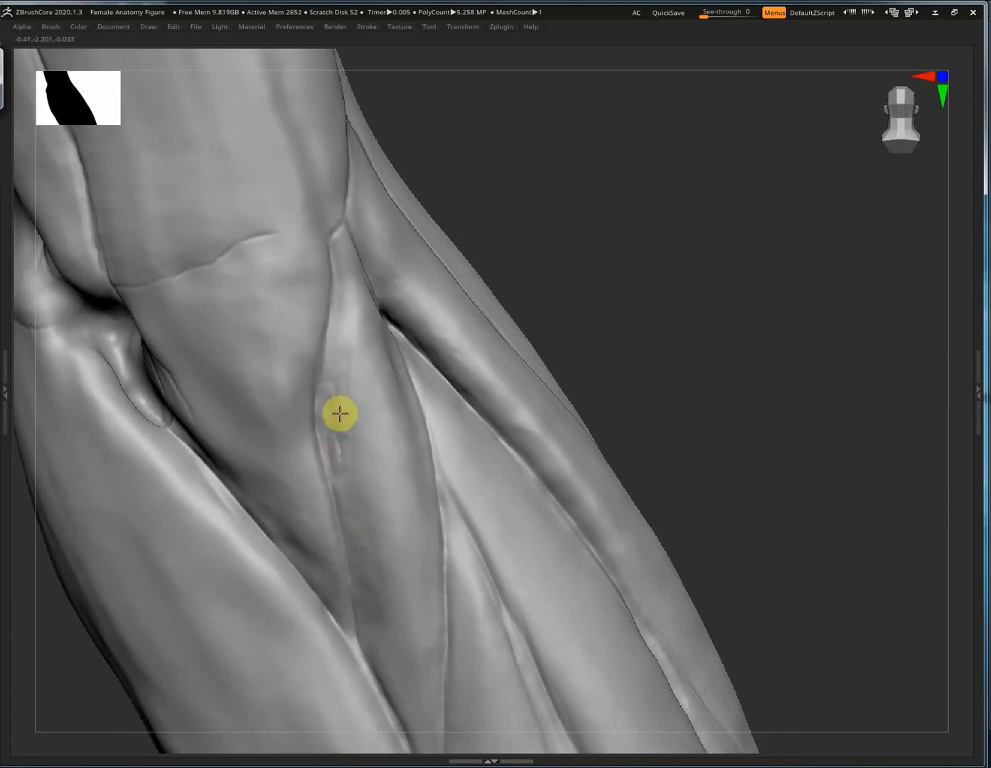
right_drag(344, 347, 323, 373)
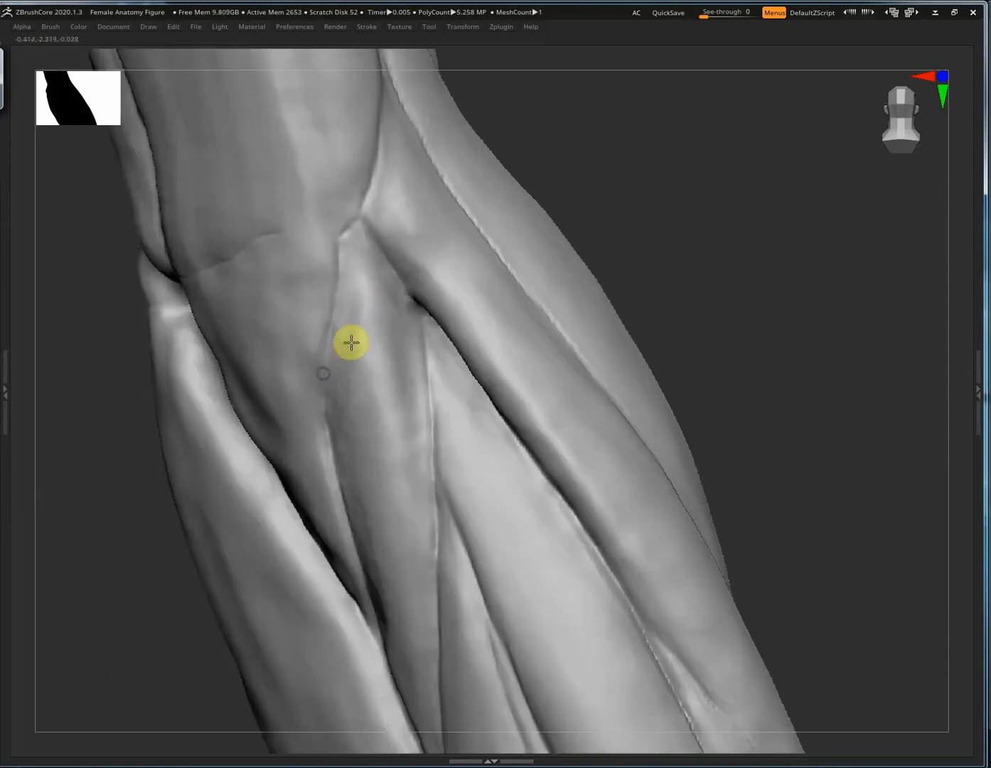
drag(398, 323, 419, 413)
drag(414, 331, 418, 413)
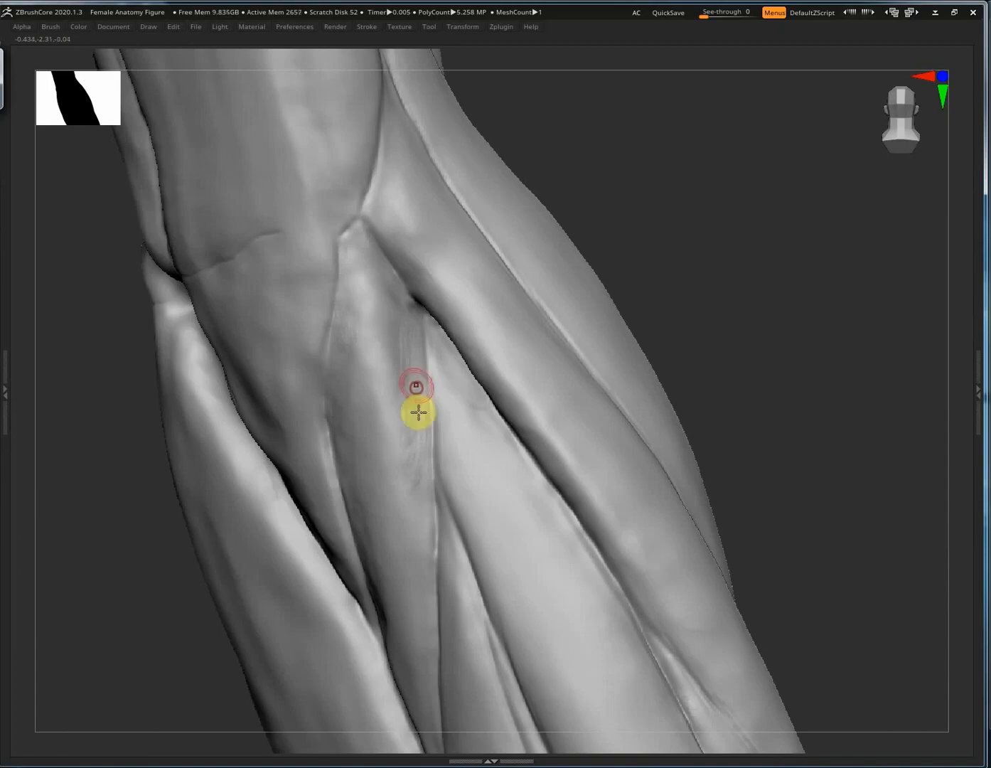
right_drag(408, 352, 354, 219)
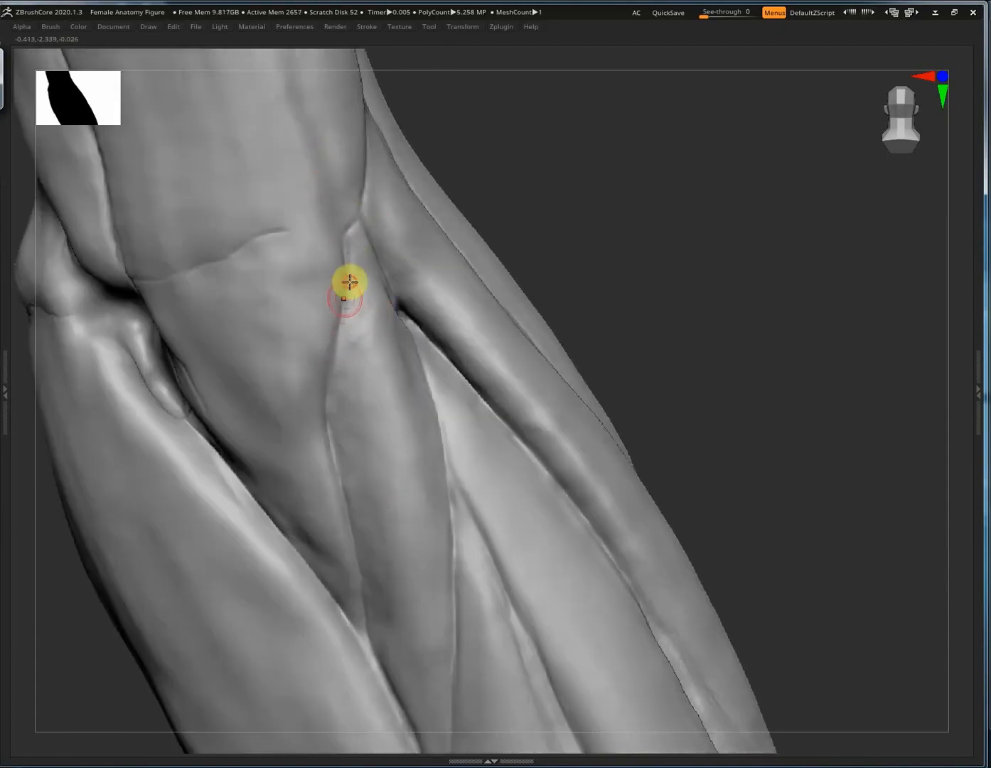
right_drag(359, 592, 362, 389)
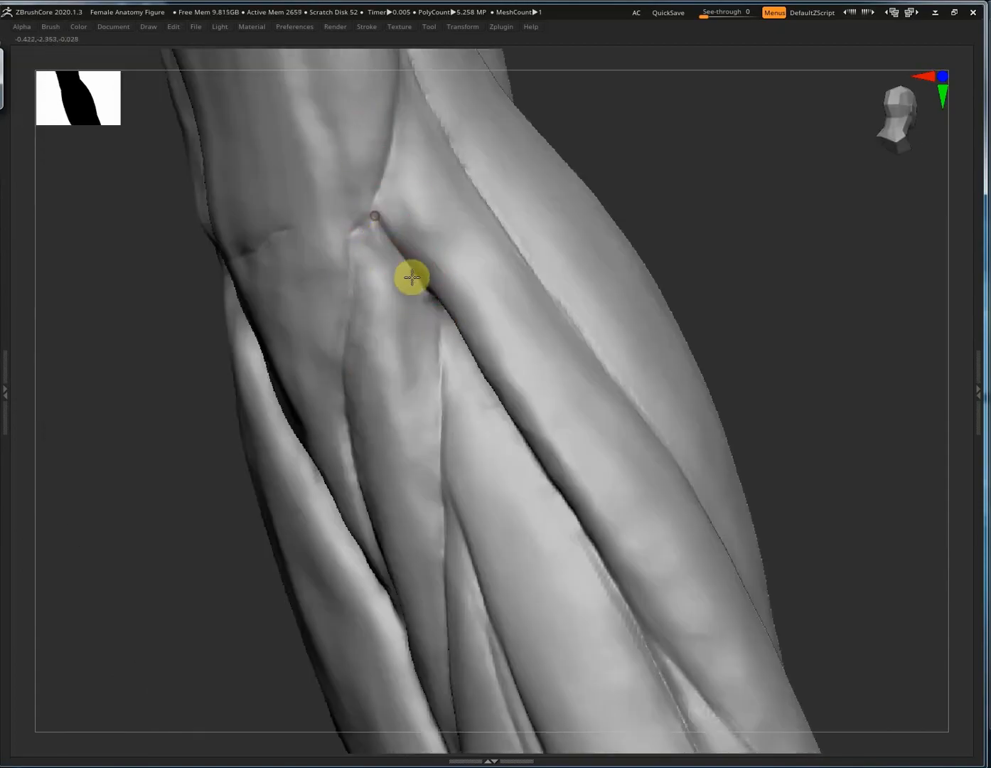
drag(445, 303, 440, 452)
mouse_move(440, 353)
right_down()
mouse_move(454, 491)
mouse_move(365, 390)
mouse_move(489, 398)
right_up()
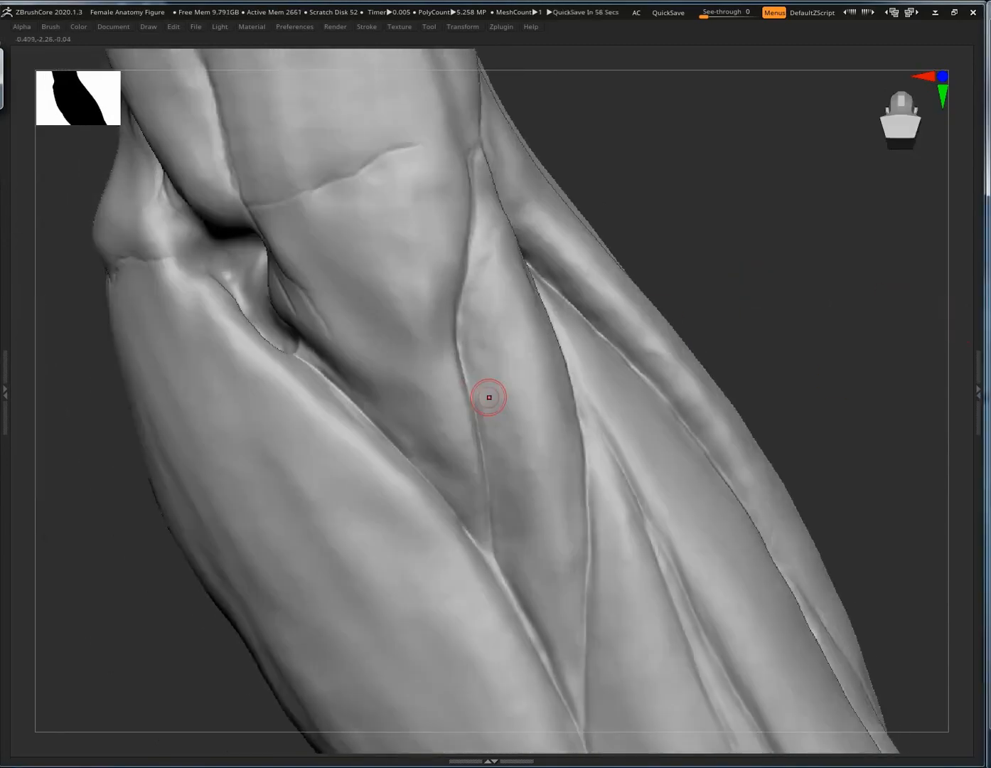
Sharpen the seam along the upper arm's edge down to the notch where the forearm muscles begin.
mouse_move(750, 205)
mouse_down()
mouse_move(519, 308)
mouse_move(475, 362)
mouse_move(568, 373)
mouse_move(542, 372)
mouse_move(475, 237)
mouse_move(488, 226)
mouse_up()
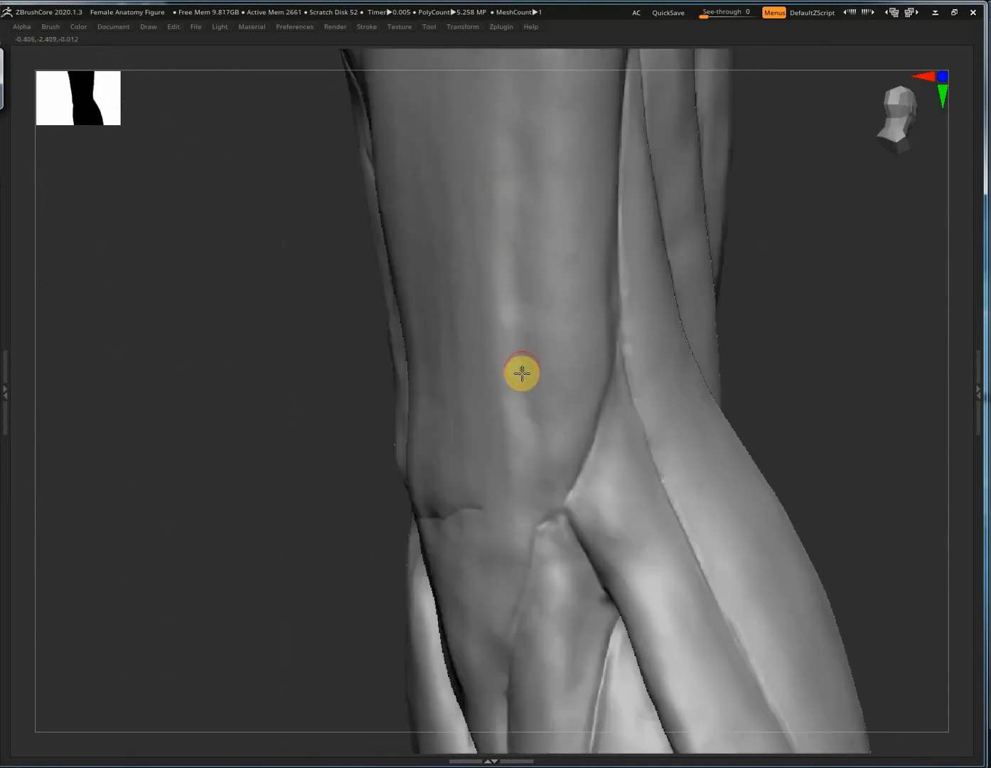
right_drag(522, 374, 540, 384)
drag(626, 284, 602, 413)
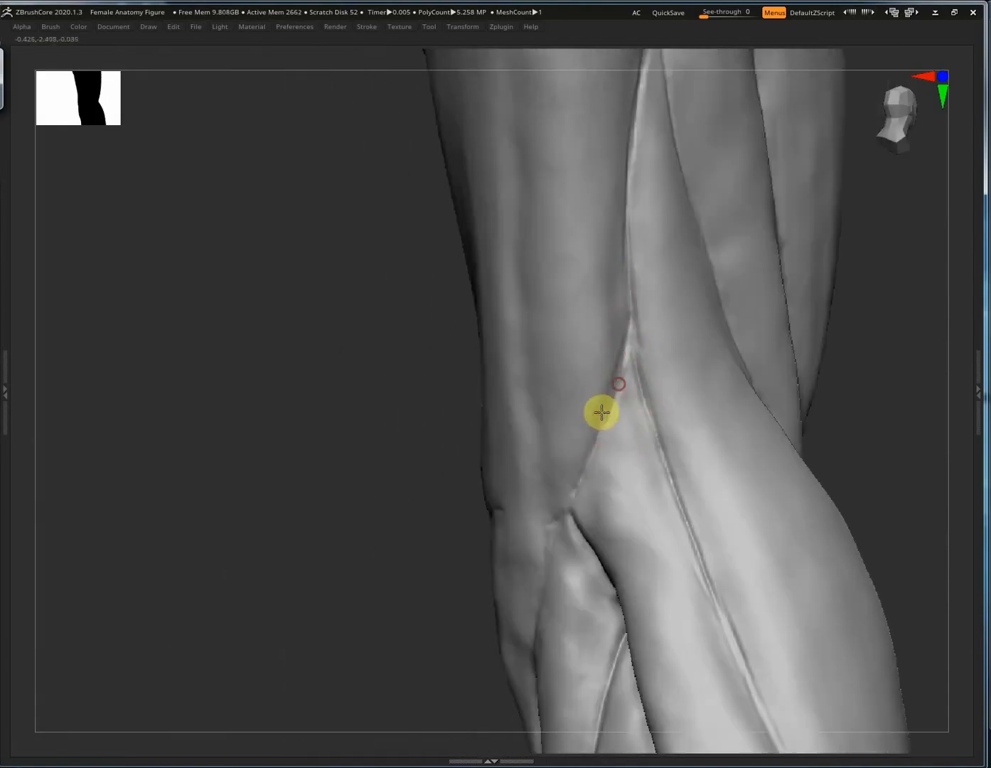
right_drag(601, 413, 557, 520)
Carve the outline of a small spindle-shaped muscle between the upper arm seam and the notch at the elbow crease.
right_drag(531, 603, 457, 526)
right_drag(342, 540, 680, 331)
right_drag(659, 402, 605, 523)
right_drag(596, 577, 583, 599)
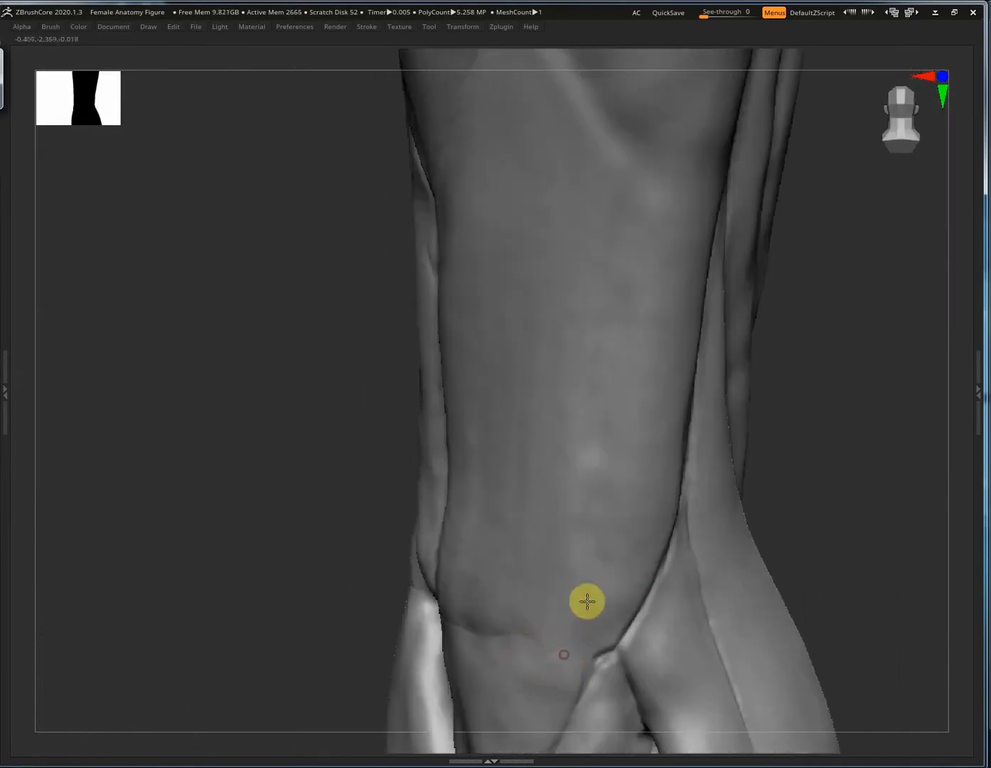
right_drag(605, 509, 626, 524)
mouse_move(626, 524)
mouse_down()
mouse_move(703, 413)
mouse_move(710, 385)
mouse_up()
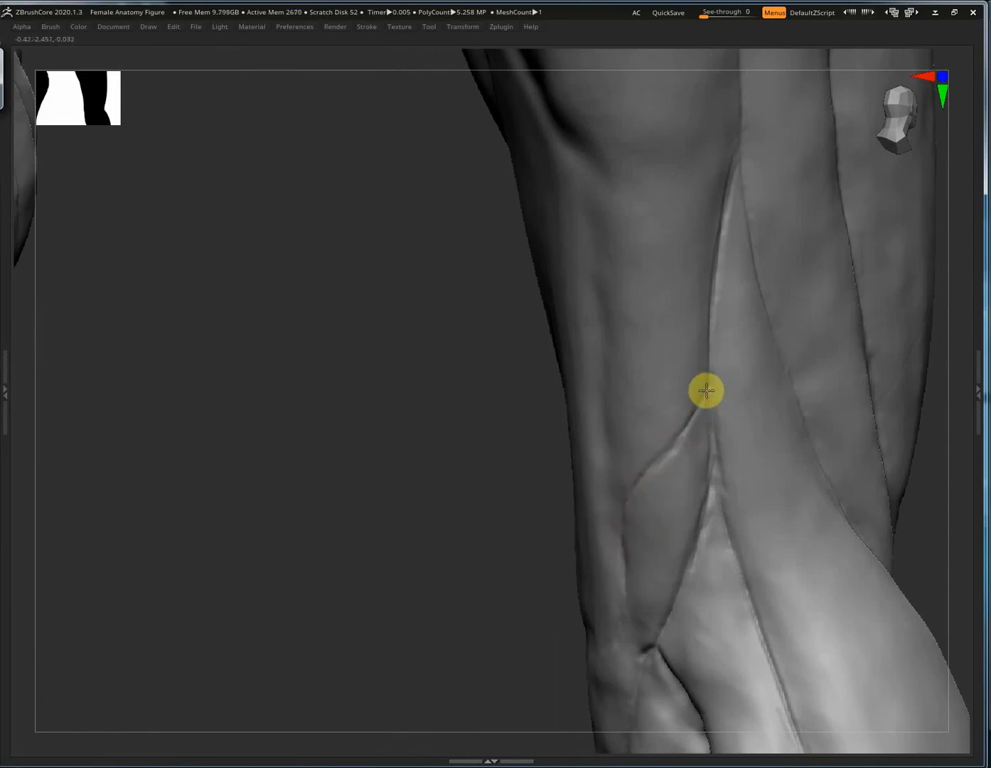
right_drag(706, 390, 710, 353)
right_drag(697, 299, 680, 352)
drag(667, 477, 657, 523)
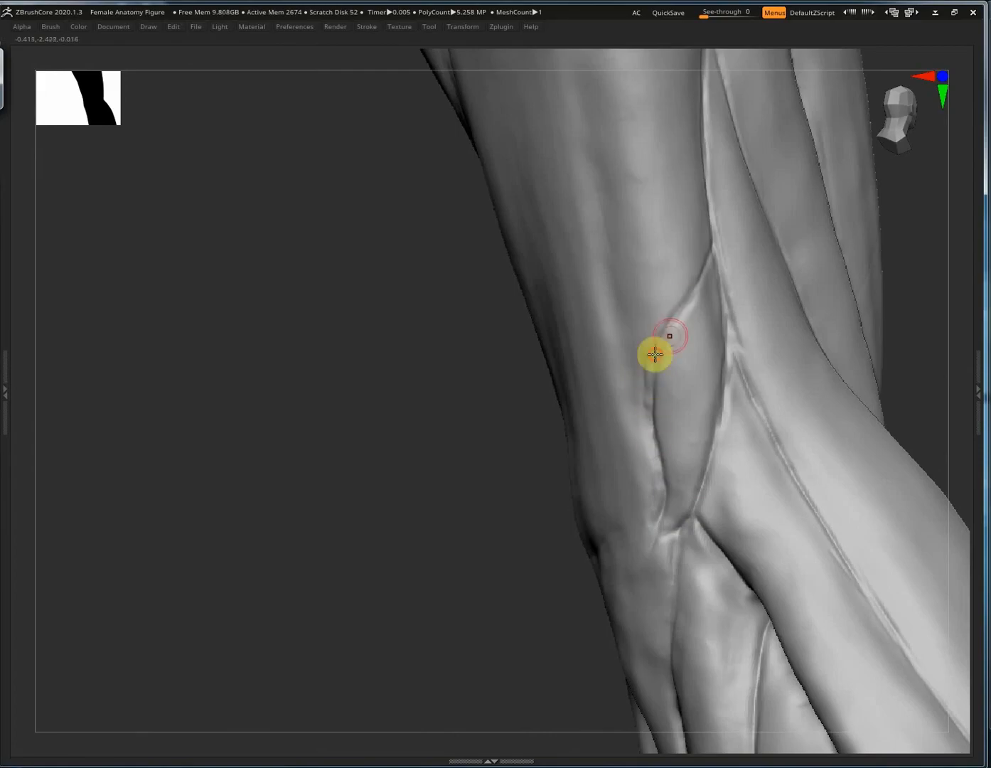
Fill out the small spindle-shaped muscle above the notch with short strokes and round its surface.
mouse_move(689, 279)
right_down()
mouse_move(670, 301)
mouse_move(673, 266)
mouse_move(722, 279)
right_up()
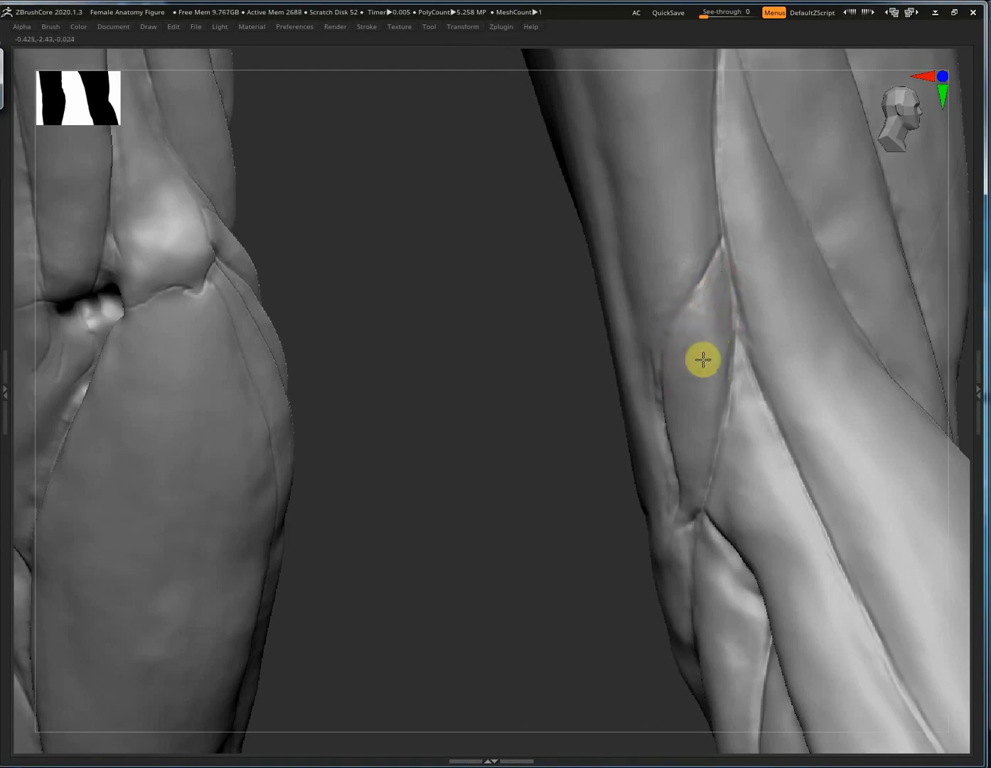
right_drag(715, 387, 696, 349)
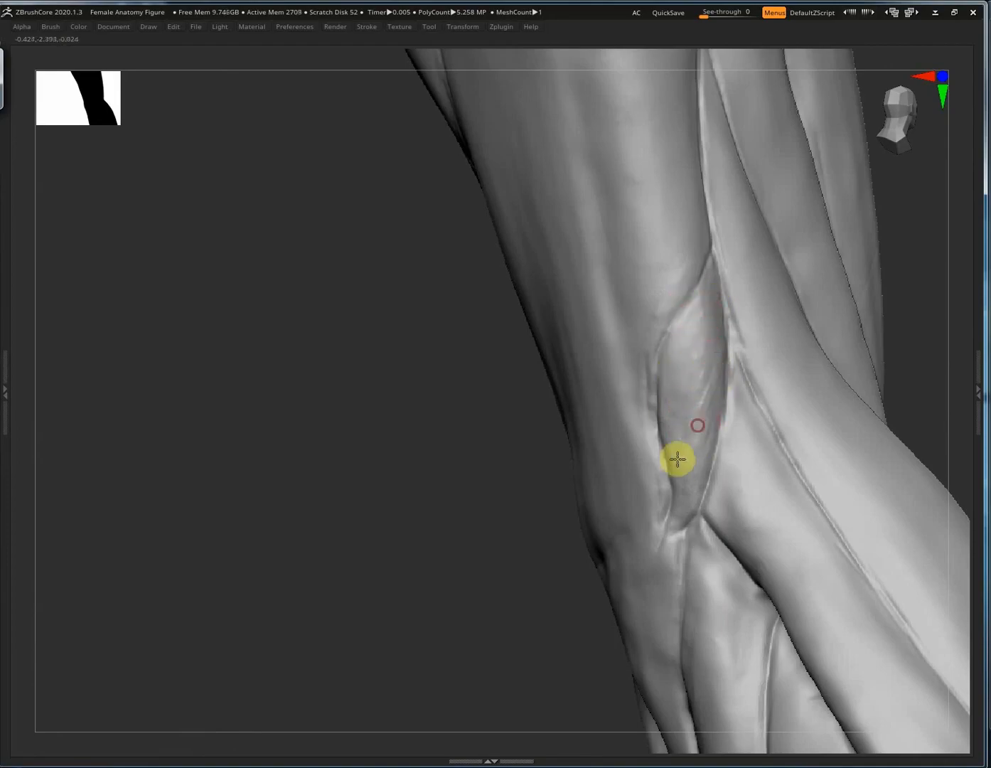
right_drag(703, 393, 753, 404)
drag(694, 382, 692, 388)
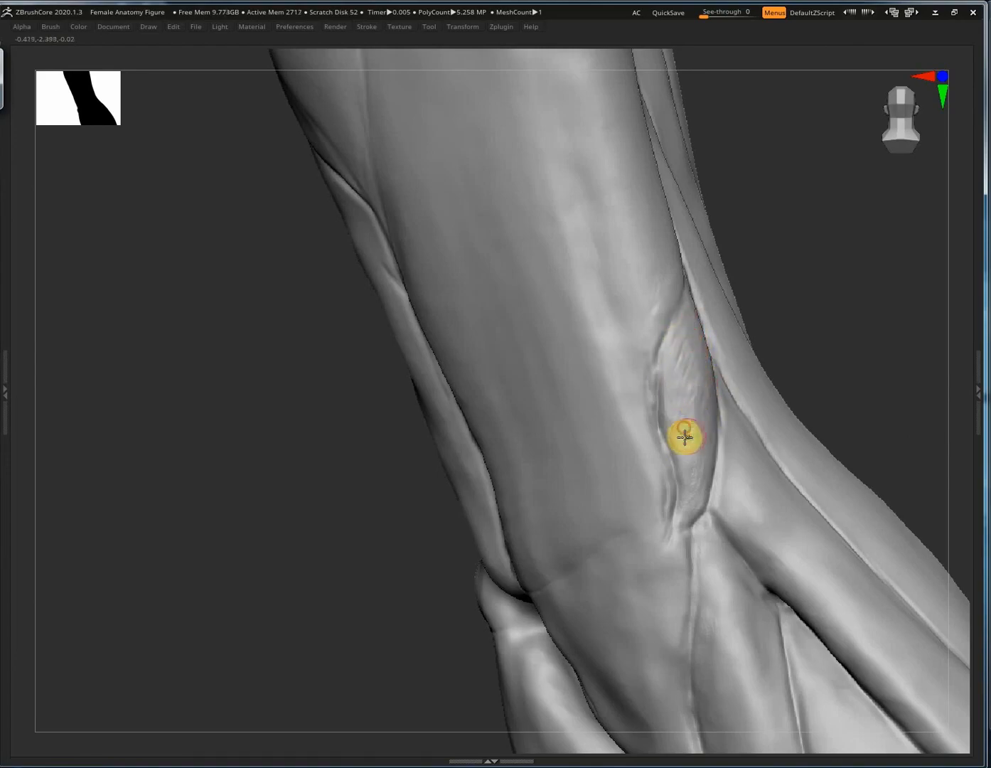
mouse_move(703, 413)
right_down()
mouse_move(730, 309)
mouse_move(699, 321)
right_up()
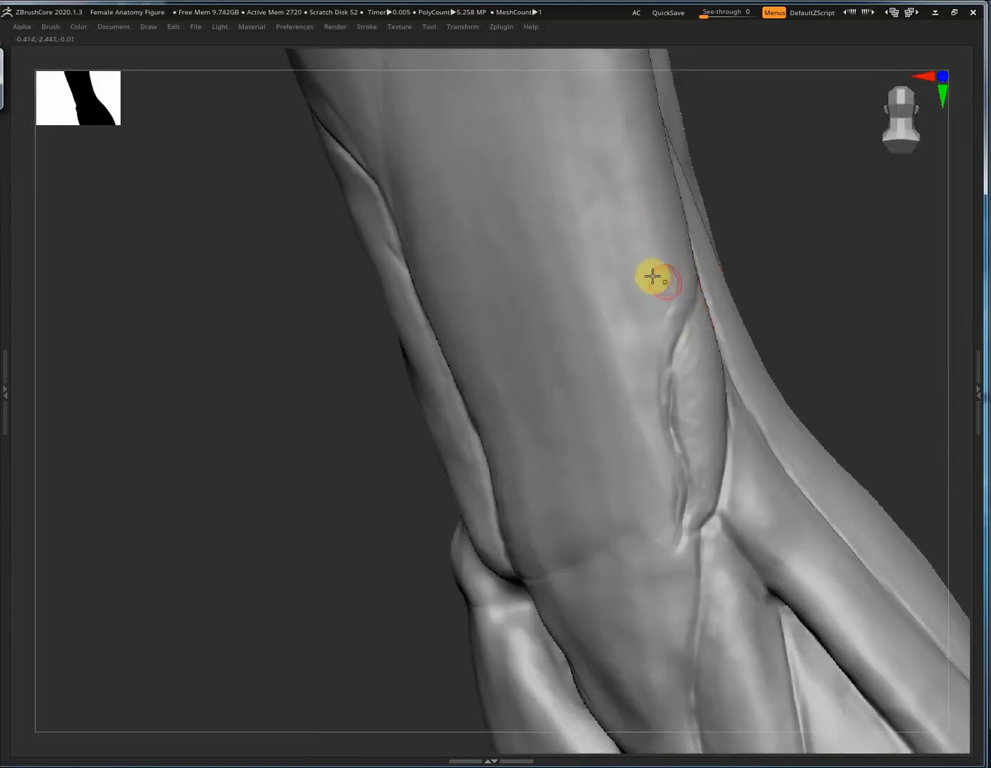
Build up the upper arm surface directly above the spindle-shaped muscle with short, fine strokes along the seam.
mouse_move(678, 243)
mouse_down()
mouse_move(629, 204)
mouse_move(660, 282)
mouse_move(651, 222)
mouse_move(667, 288)
mouse_up()
right_drag(658, 291, 606, 290)
mouse_move(670, 206)
mouse_down()
mouse_move(689, 237)
mouse_move(679, 143)
mouse_up()
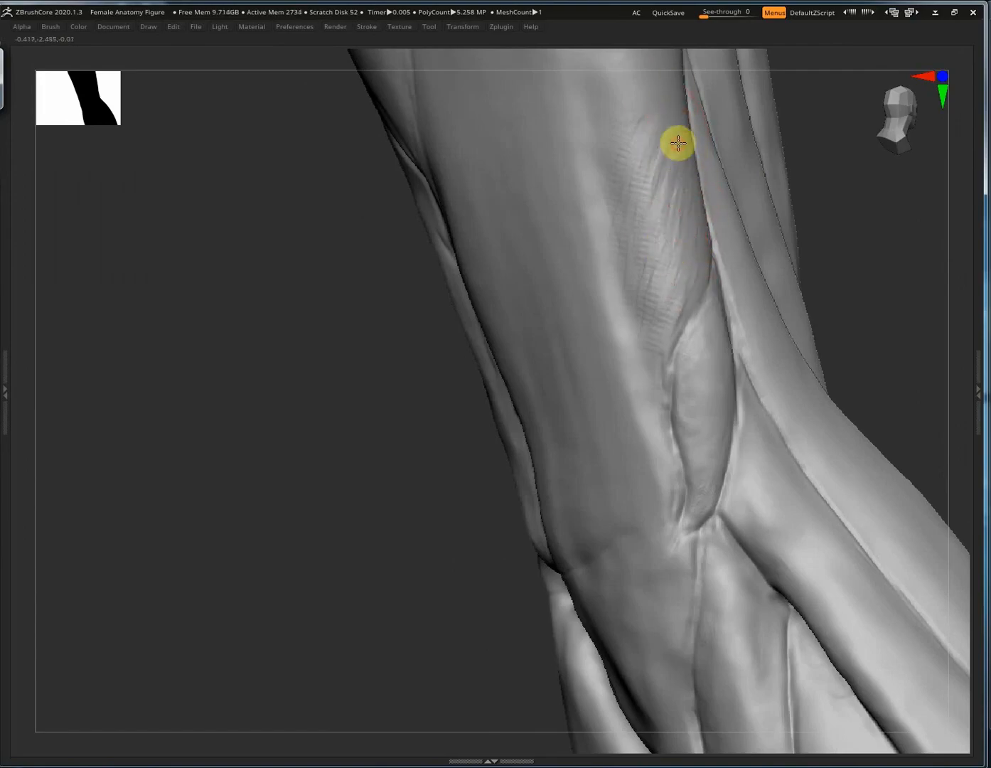
drag(650, 257, 695, 205)
right_drag(755, 171, 711, 151)
mouse_move(717, 144)
mouse_down()
mouse_move(691, 186)
mouse_move(706, 273)
mouse_up()
mouse_move(706, 273)
right_down()
mouse_move(703, 255)
mouse_move(748, 268)
mouse_move(761, 312)
mouse_move(723, 299)
mouse_move(738, 273)
mouse_move(717, 275)
mouse_move(730, 369)
mouse_move(880, 314)
right_up()
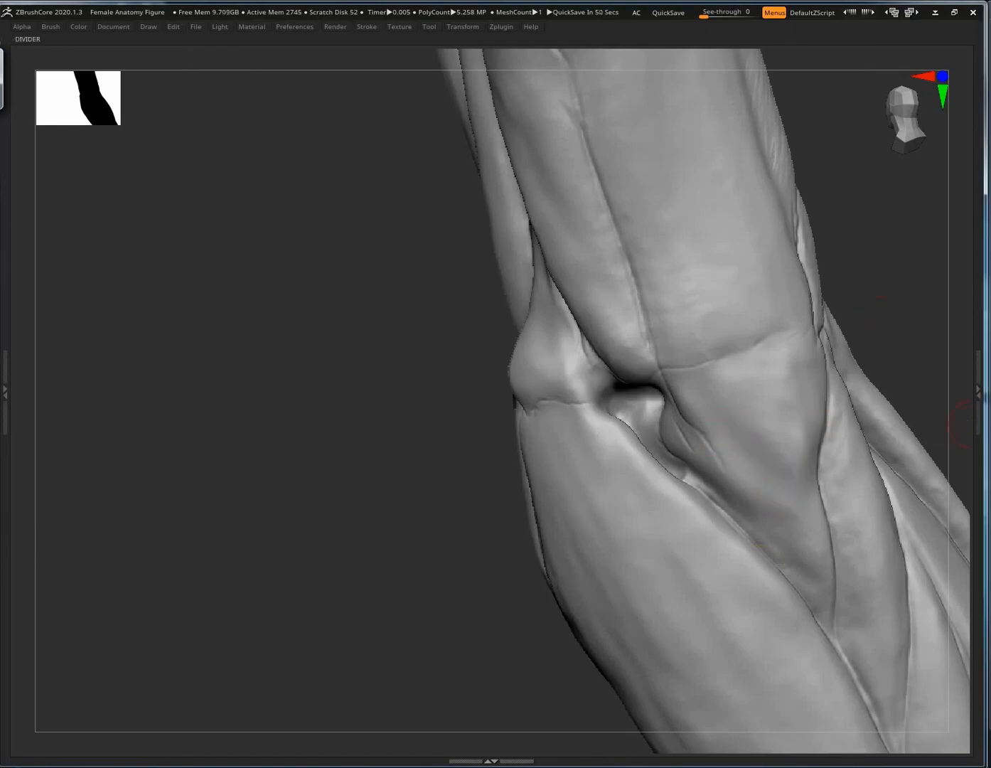
Rework the crease running across the arm above the notch with strokes along its length and smooth its lower side.
ctrl+right_drag(749, 424, 747, 456)
mouse_move(644, 360)
mouse_down()
mouse_move(713, 332)
mouse_move(733, 352)
mouse_move(754, 306)
mouse_up()
drag(640, 341, 704, 305)
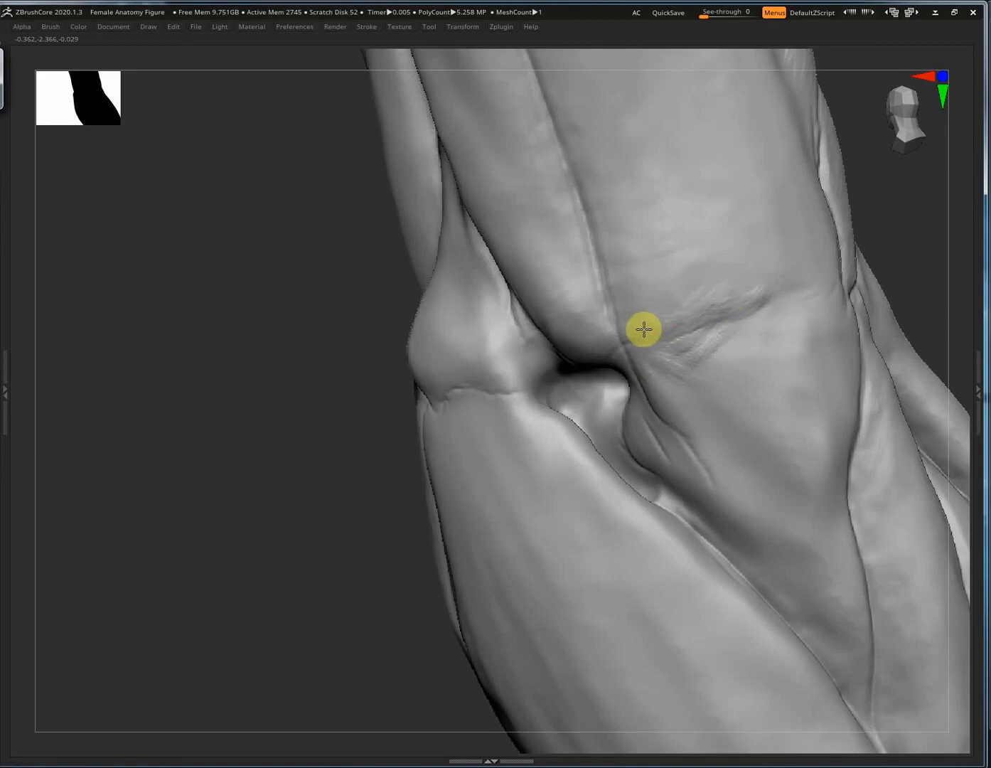
drag(643, 329, 791, 278)
mouse_move(713, 339)
shift+mouse_down()
mouse_move(686, 372)
mouse_move(668, 365)
shift+mouse_up()
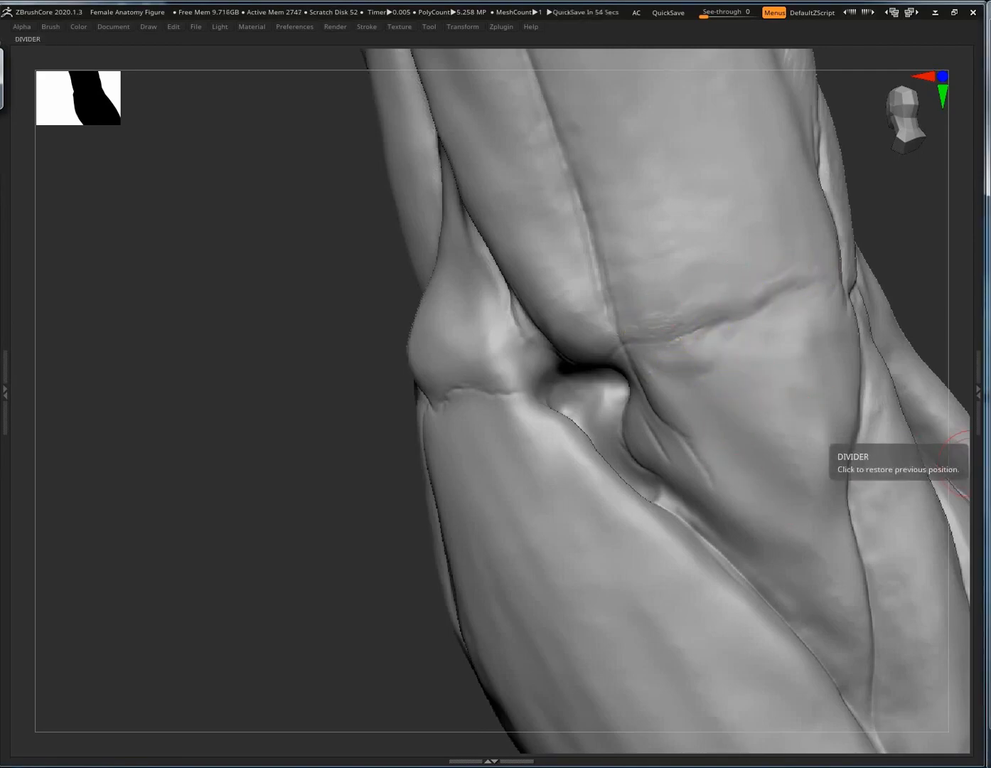
Extend the small muscle's outline down from the notch, then build up and smooth the triangular muscle surface beside it.
mouse_move(654, 385)
mouse_down()
mouse_move(692, 394)
mouse_move(686, 376)
mouse_move(745, 532)
mouse_up()
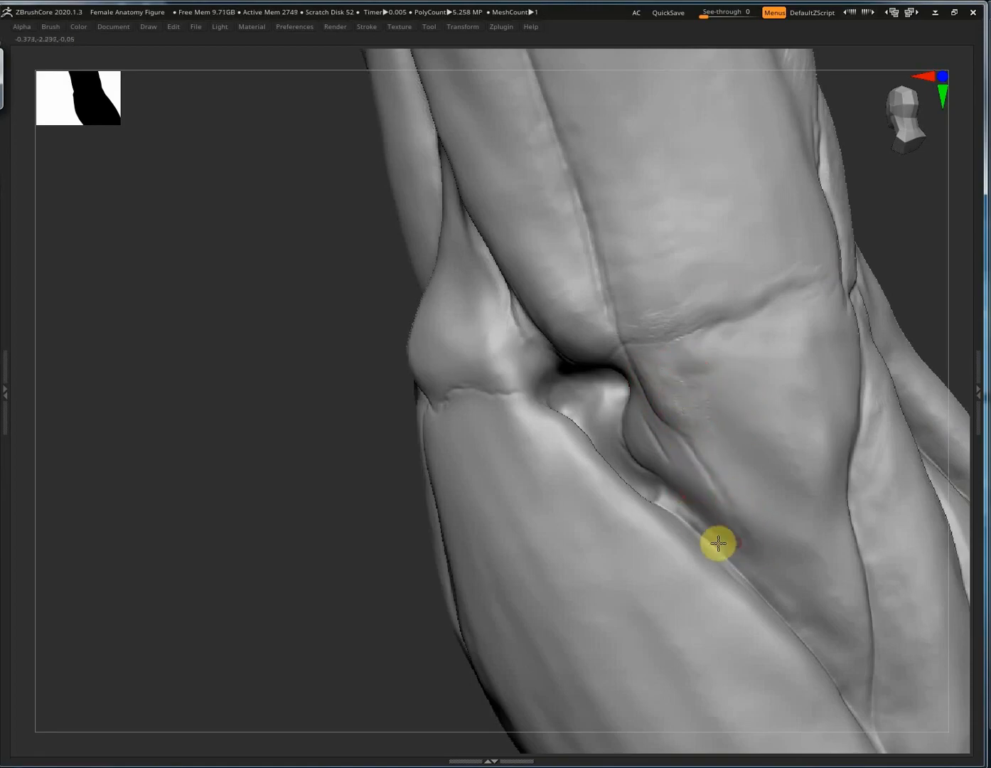
mouse_move(696, 465)
mouse_down()
mouse_move(715, 447)
mouse_move(676, 388)
mouse_up()
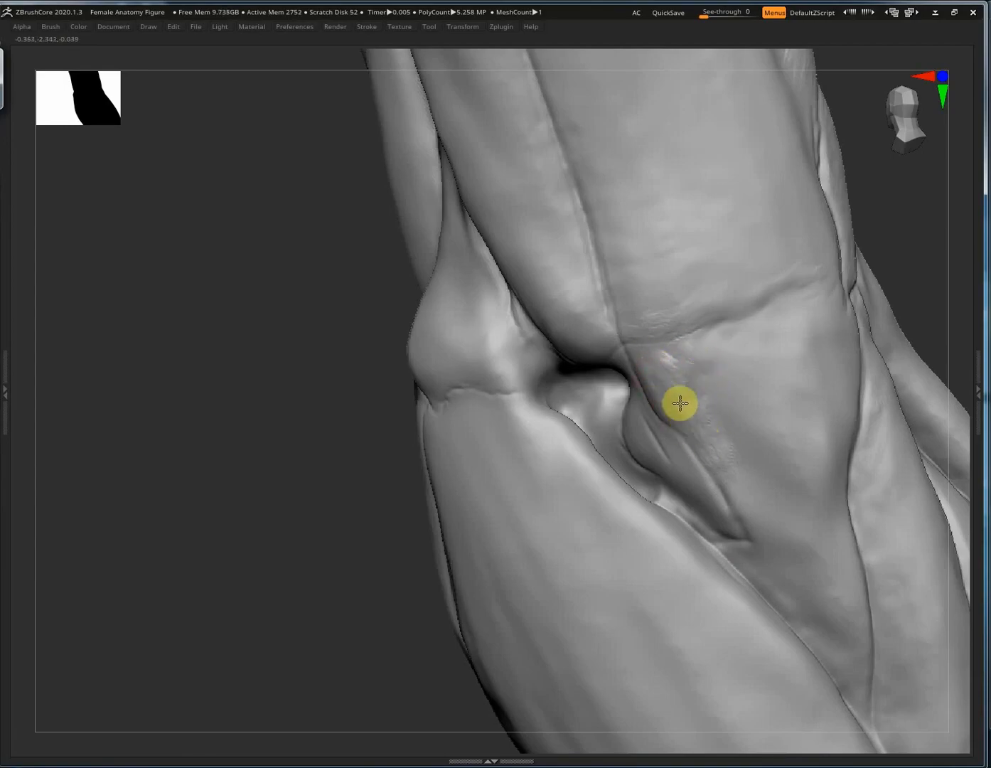
drag(706, 419, 737, 492)
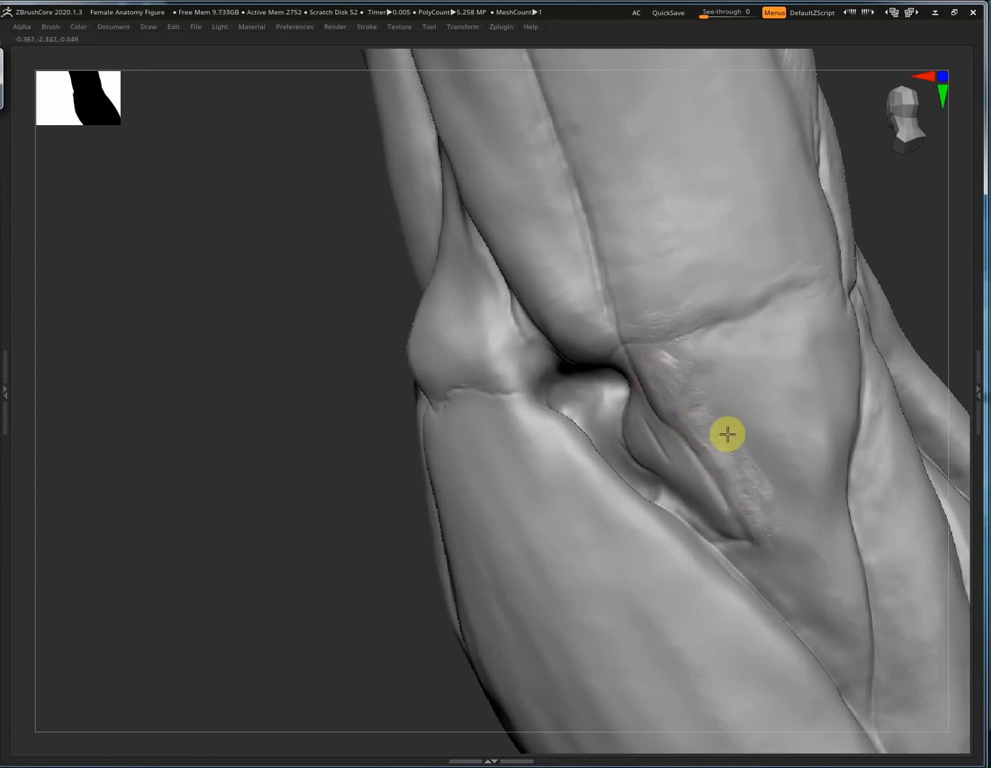
mouse_move(711, 411)
mouse_down()
mouse_move(765, 489)
mouse_move(763, 443)
mouse_move(797, 557)
mouse_up()
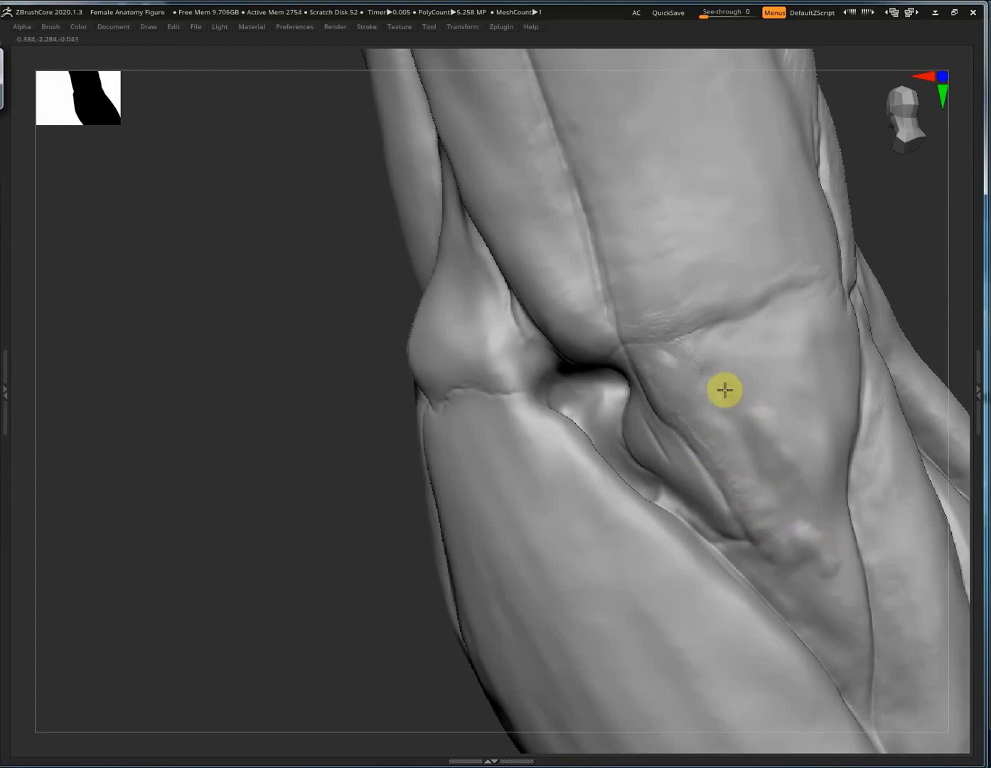
mouse_move(725, 390)
mouse_down()
mouse_move(830, 595)
mouse_move(821, 622)
mouse_move(762, 572)
mouse_up()
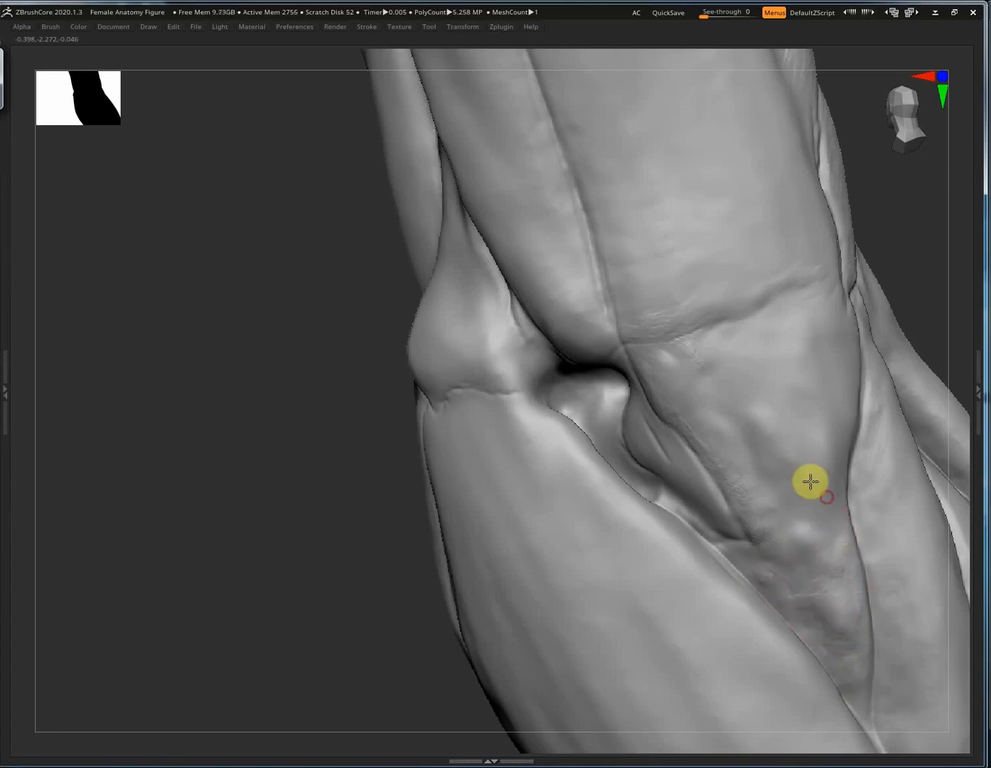
right_drag(810, 483, 474, 398)
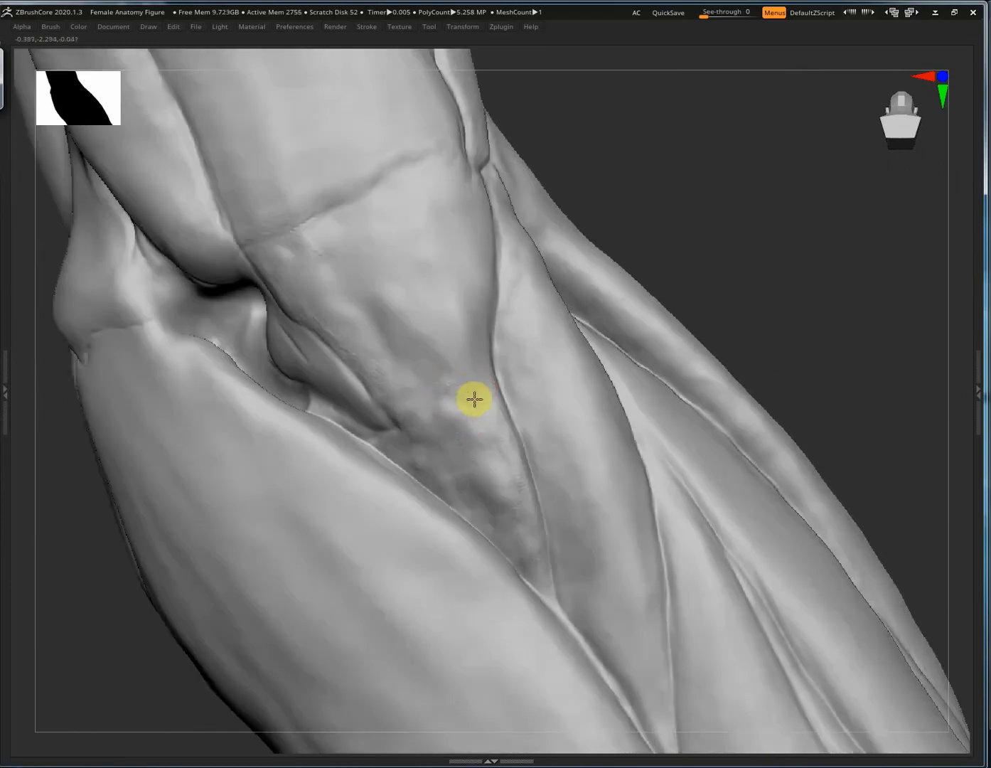
shift+drag(460, 413, 475, 462)
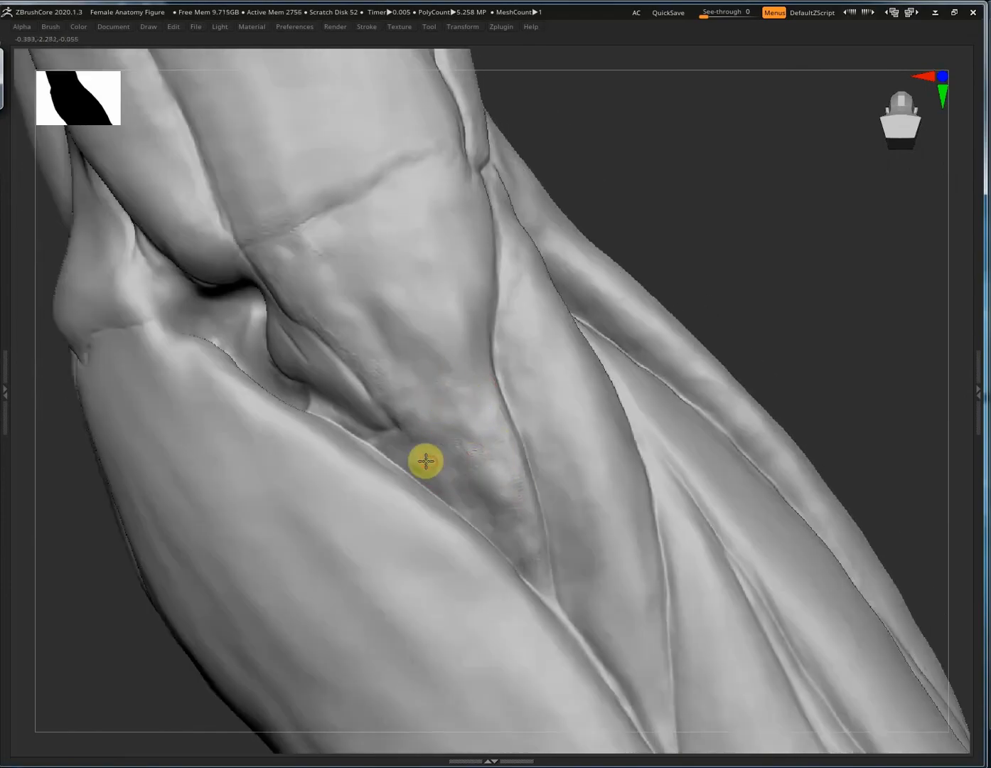
Define the muscle edge leading into the notch and set the DamStandard brush to focal shift -89 and draw size 4.
mouse_move(465, 425)
right_down()
mouse_move(544, 404)
mouse_move(543, 478)
mouse_move(474, 419)
mouse_move(533, 430)
right_up()
drag(259, 378, 324, 415)
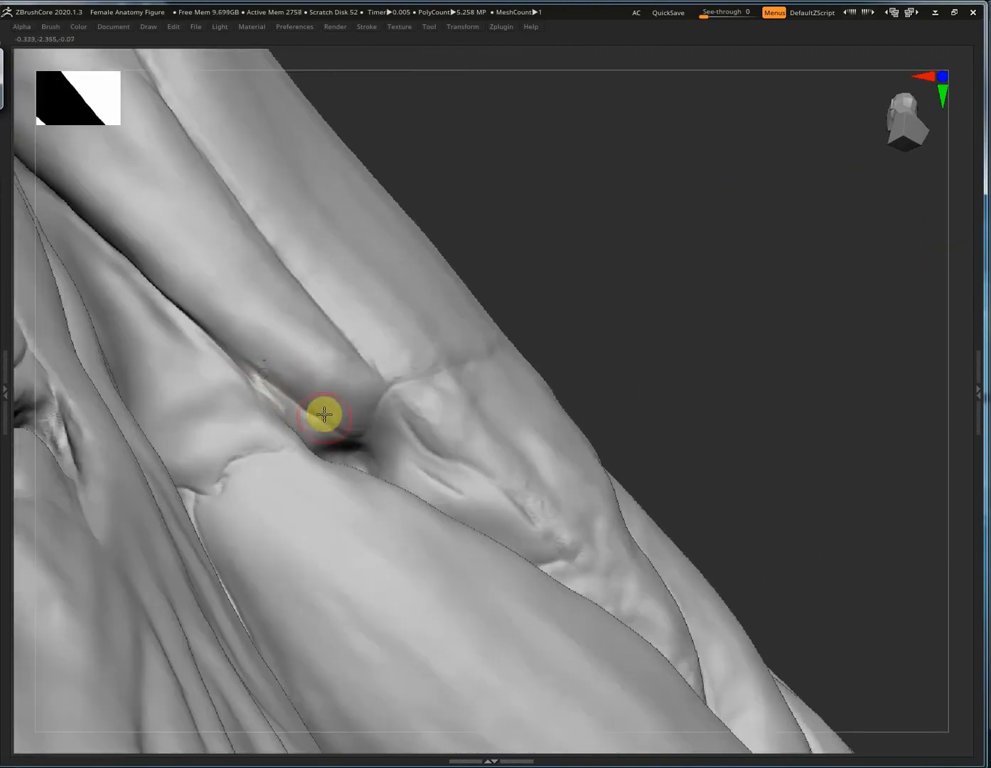
key(space)
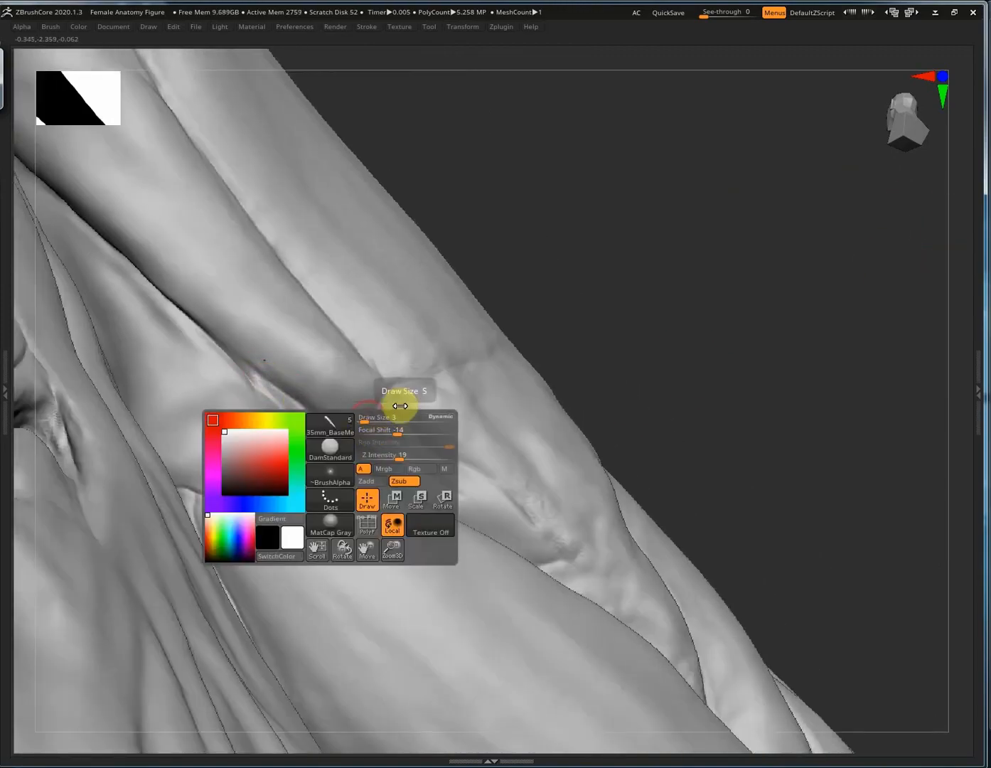
click(398, 418)
key(space)
drag(387, 427, 376, 435)
click(375, 438)
key(space)
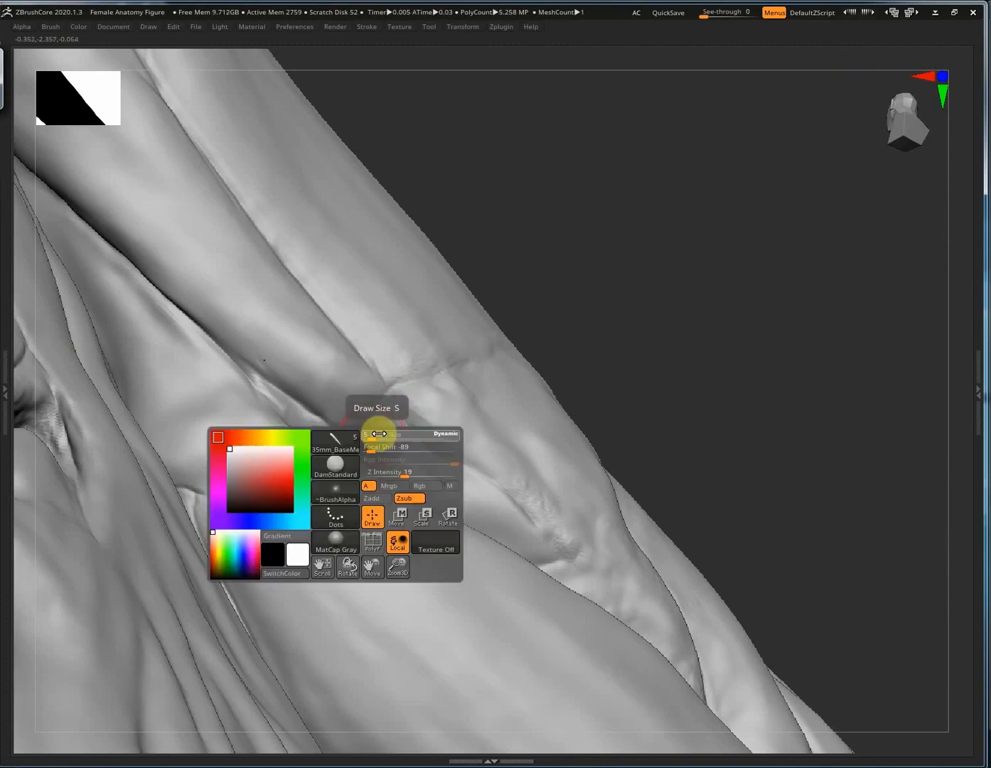
key(space)
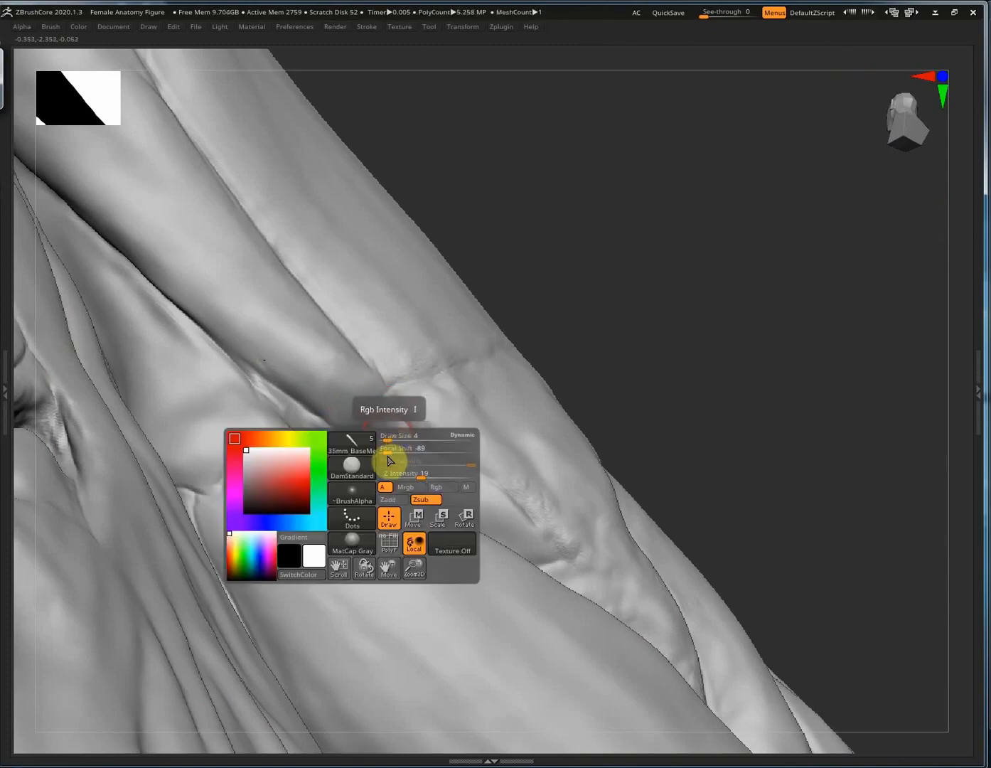
key(space)
drag(399, 456, 413, 456)
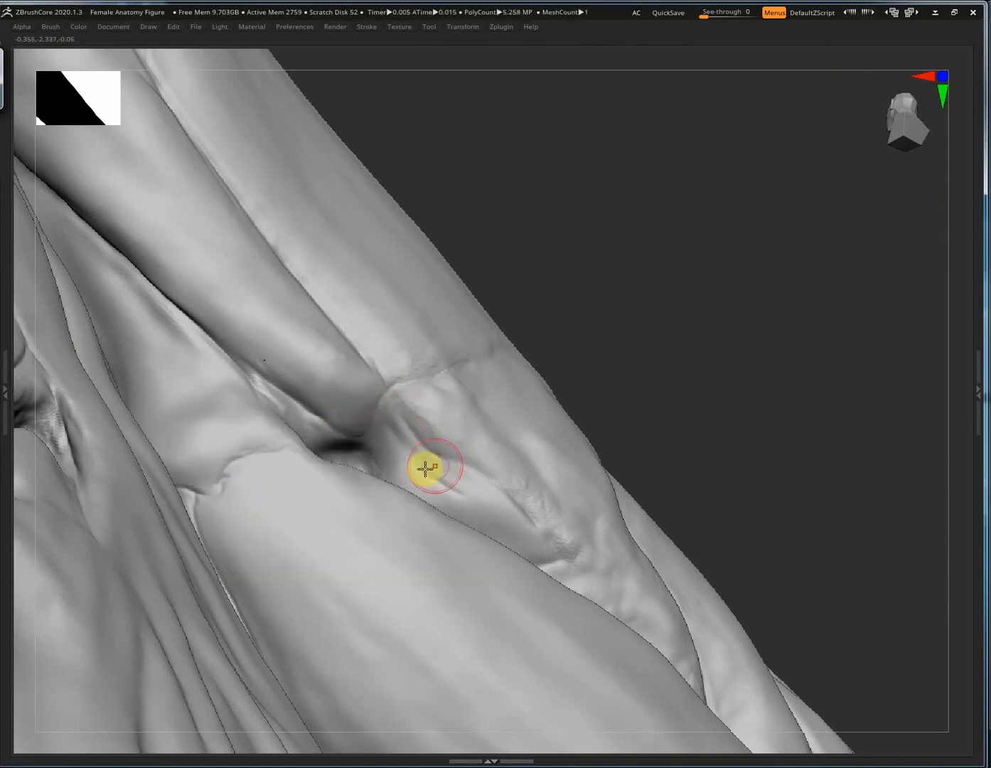
key(s)
click(405, 470)
Carve a sharp groove from the crease down along the small muscle and touch up the recess around the notch.
mouse_move(387, 396)
ctrl+right_down()
mouse_move(372, 400)
mouse_move(399, 404)
ctrl+right_up()
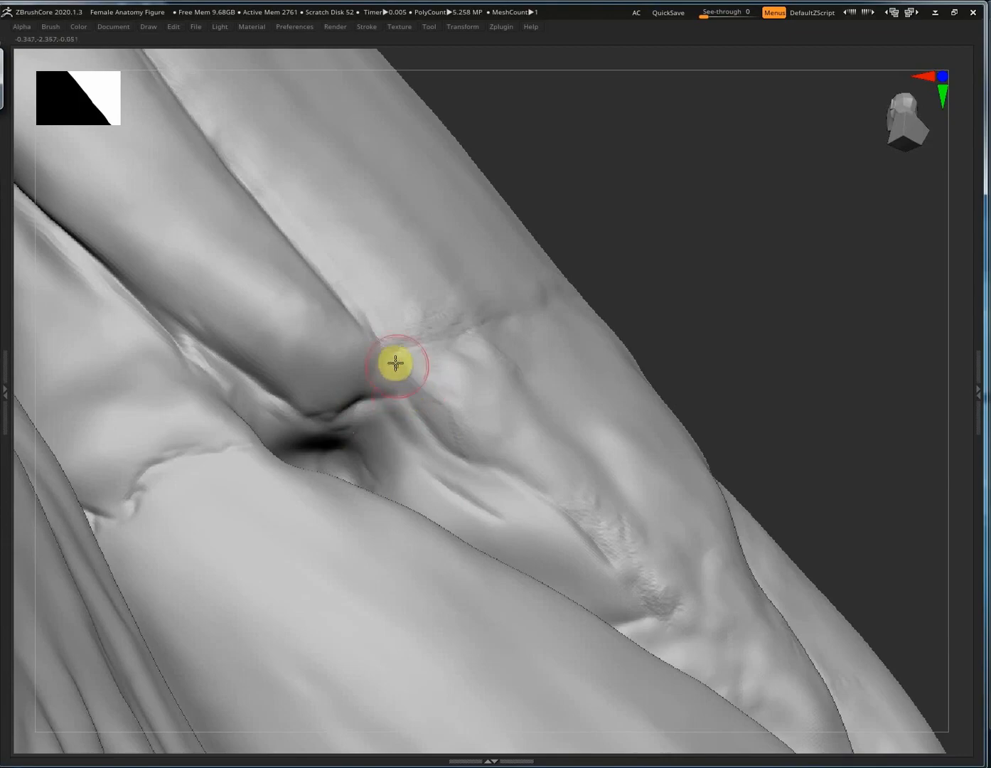
drag(396, 364, 447, 444)
mouse_move(410, 392)
mouse_down()
mouse_move(474, 460)
mouse_move(559, 516)
mouse_move(674, 632)
mouse_up()
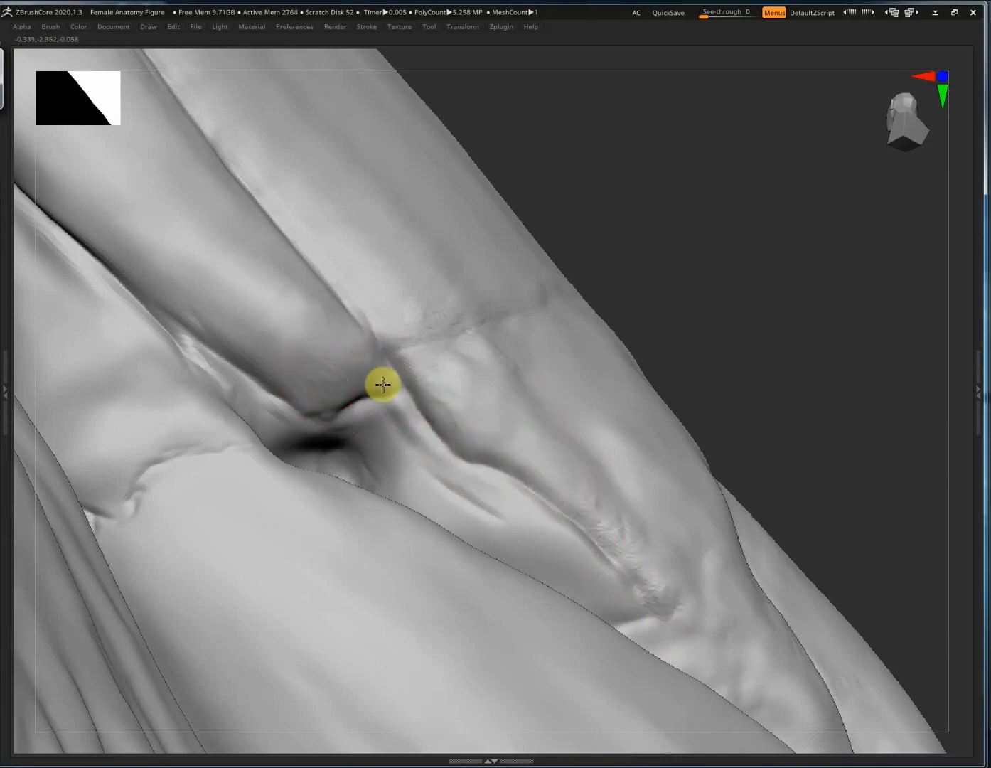
right_drag(387, 493, 289, 475)
mouse_move(290, 475)
mouse_down()
mouse_move(290, 484)
mouse_move(277, 480)
mouse_up()
right_drag(308, 483, 288, 479)
drag(287, 479, 323, 477)
right_drag(326, 483, 253, 504)
mouse_move(252, 504)
mouse_down()
mouse_move(271, 485)
mouse_move(281, 518)
mouse_move(337, 559)
mouse_up()
Smooth and reshape the narrow tendon sliver in the gap between the two long forearm muscles.
right_drag(337, 558, 389, 528)
right_drag(458, 472, 295, 439)
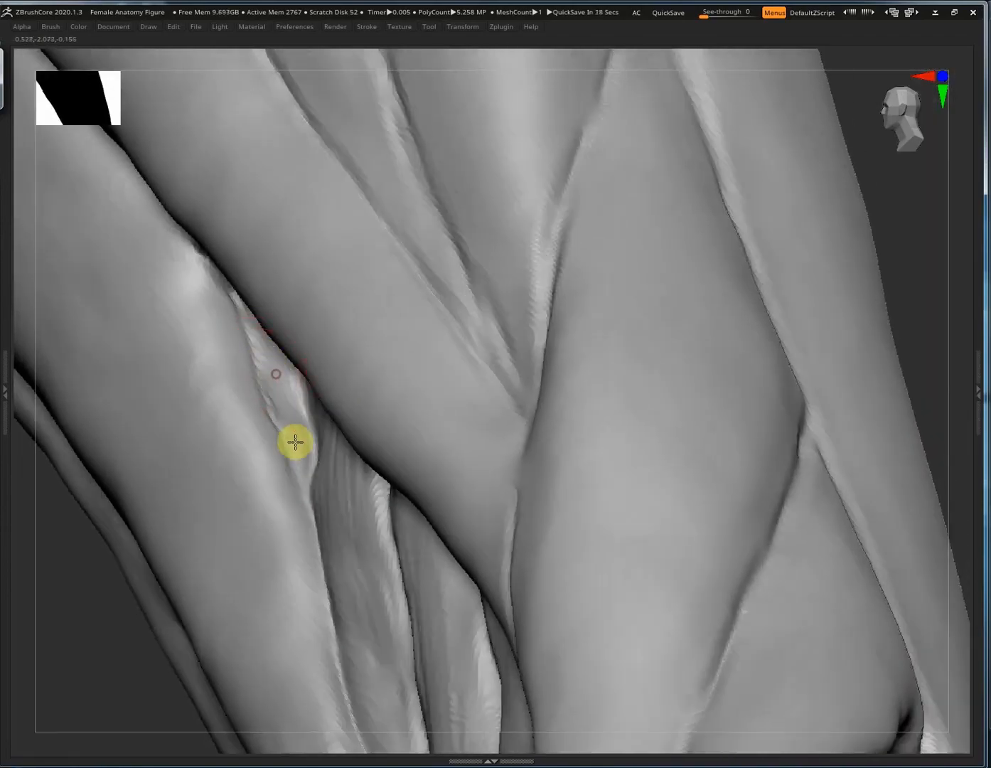
right_drag(279, 394, 261, 320)
mouse_move(261, 320)
shift+mouse_down()
mouse_move(270, 345)
mouse_move(248, 332)
mouse_move(291, 368)
shift+mouse_up()
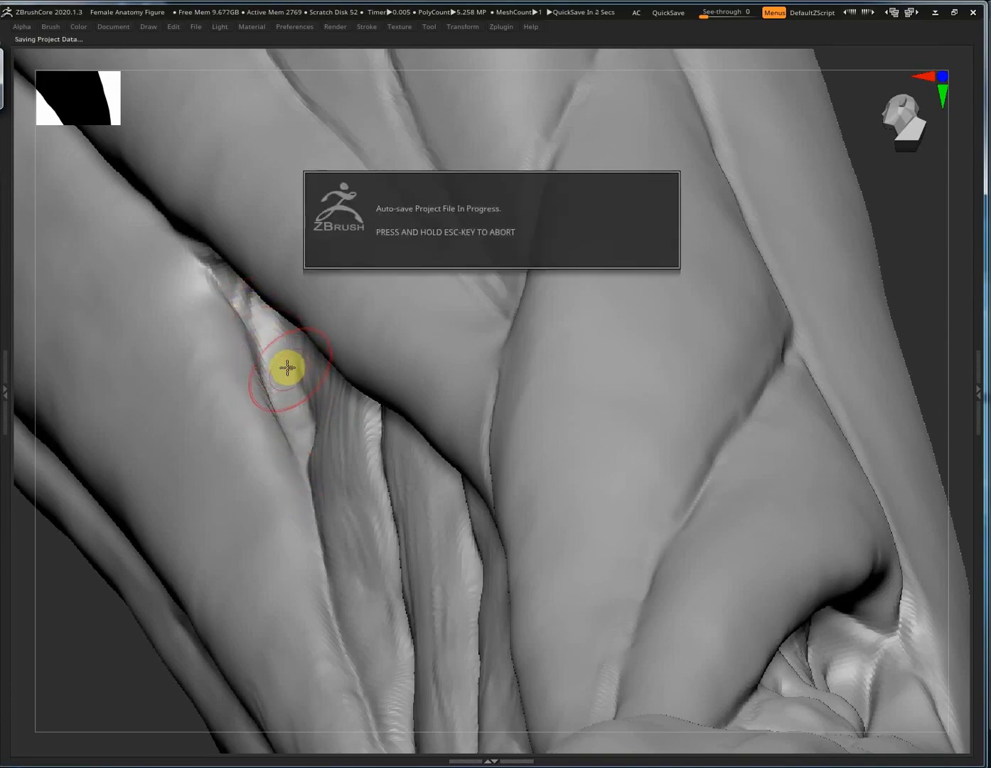
mouse_move(287, 368)
right_down()
mouse_move(334, 374)
mouse_move(290, 314)
right_up()
drag(290, 314, 327, 424)
mouse_move(317, 356)
mouse_down()
mouse_move(343, 451)
mouse_move(287, 344)
mouse_up()
Build up the lower rim of the bony elbow prominence and sharpen the seam of the slender muscle directly beneath it.
mouse_move(637, 443)
right_down()
mouse_move(717, 546)
mouse_move(708, 542)
mouse_move(759, 525)
mouse_move(717, 400)
mouse_move(715, 560)
right_up()
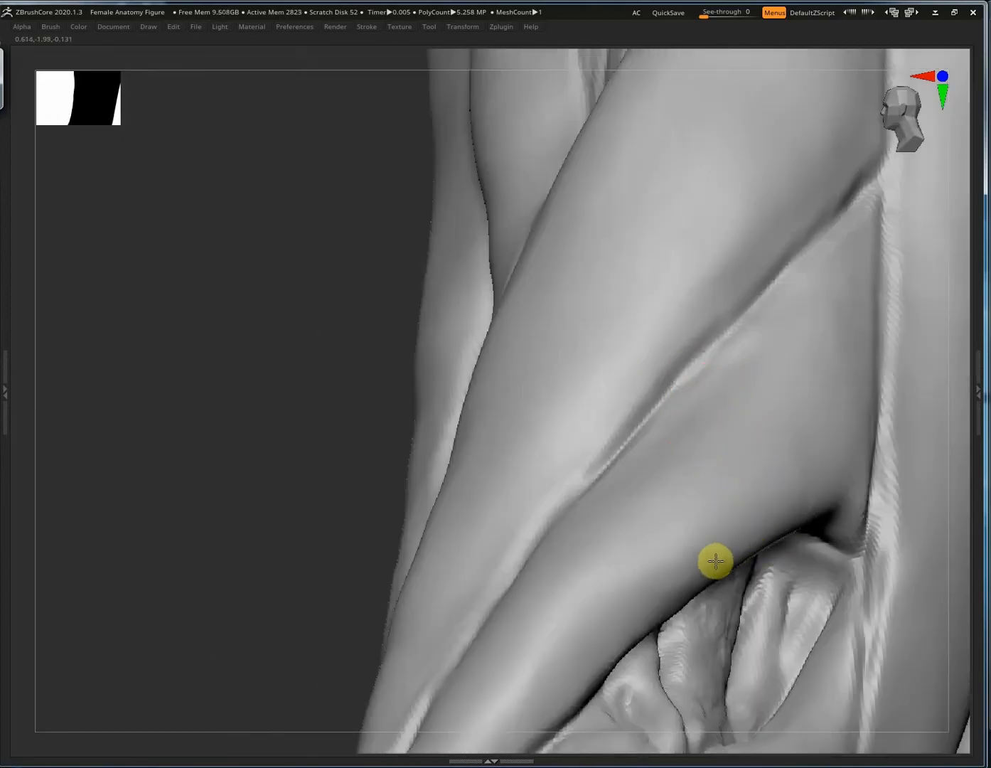
right_drag(597, 564, 558, 343)
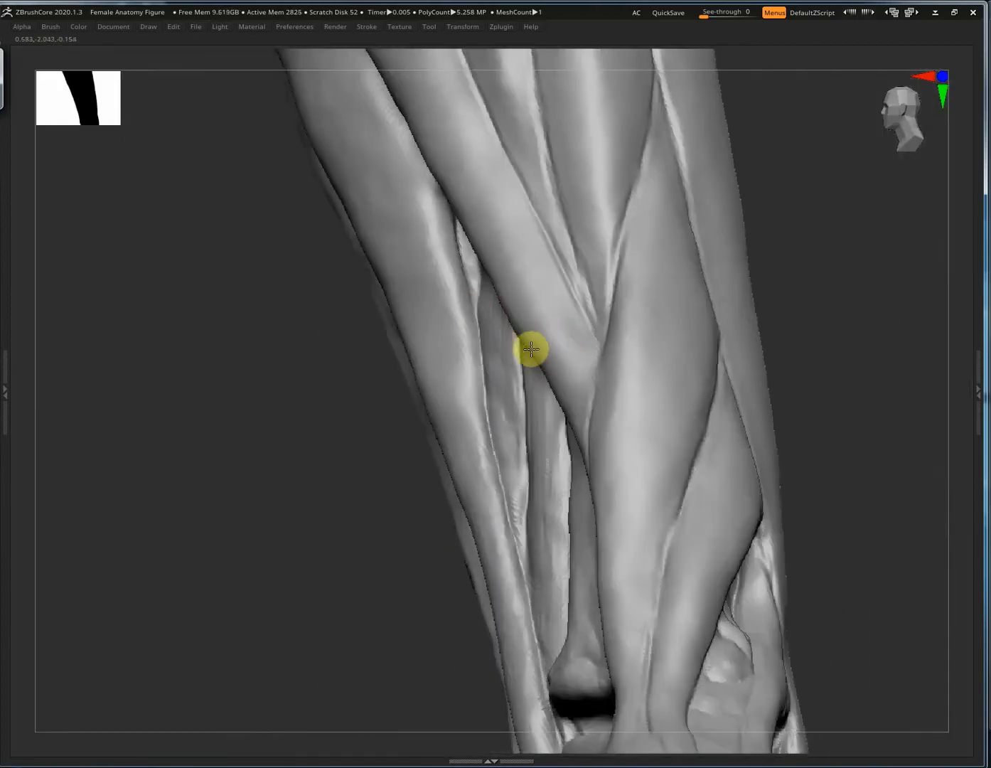
right_drag(440, 333, 646, 535)
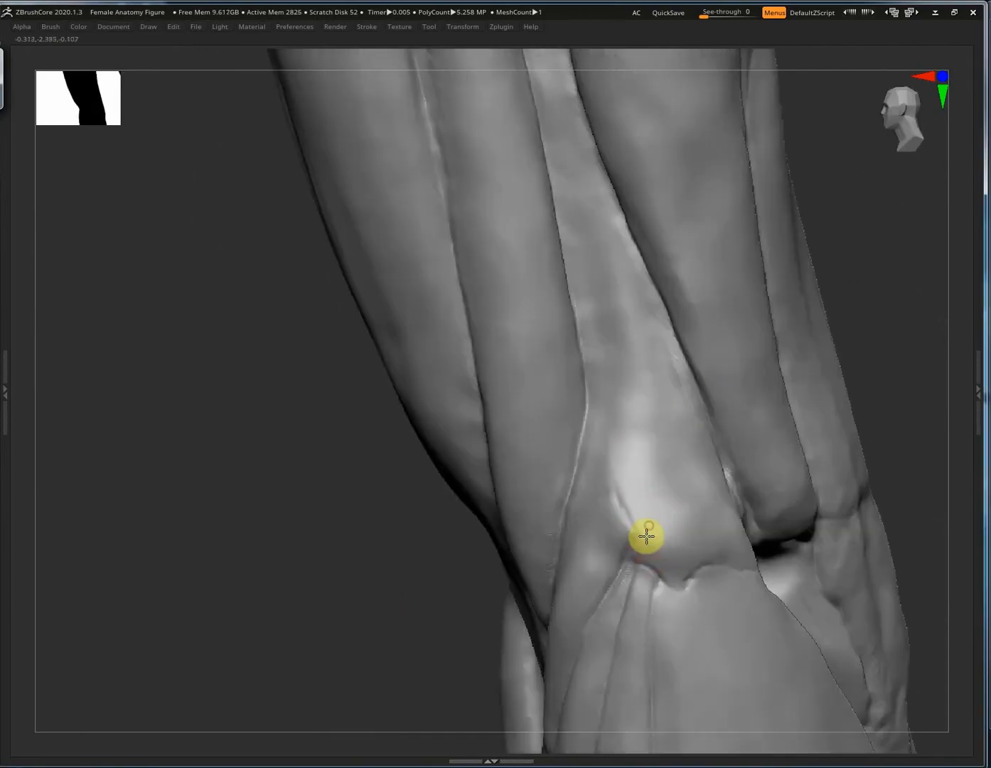
drag(674, 571, 695, 536)
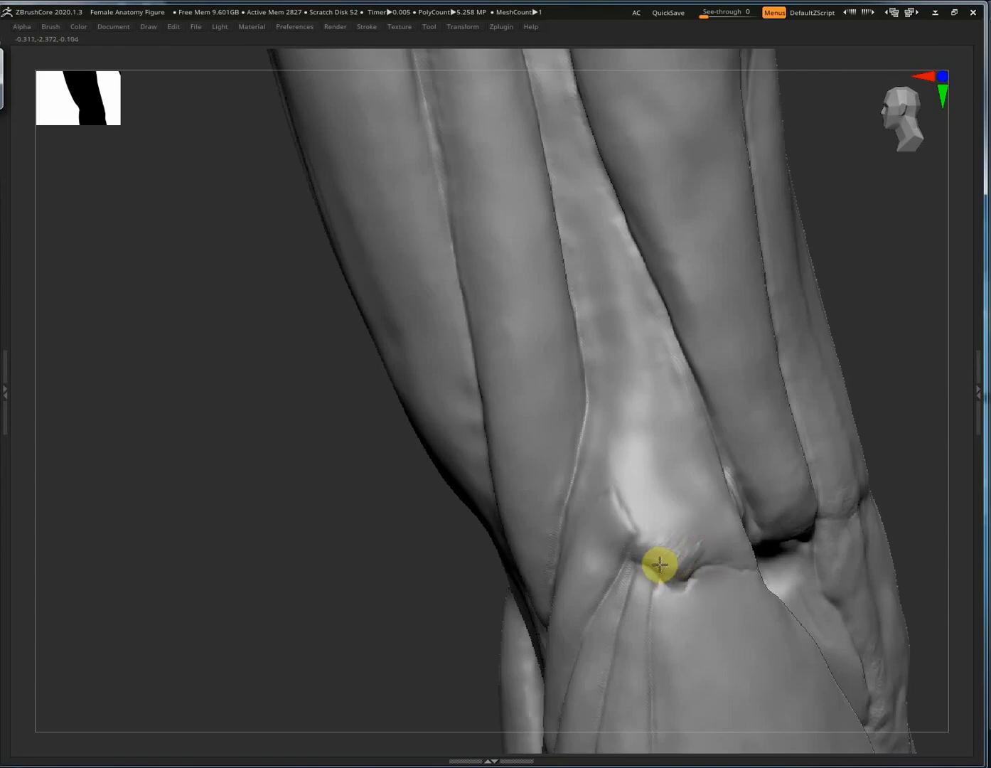
right_drag(642, 509, 650, 532)
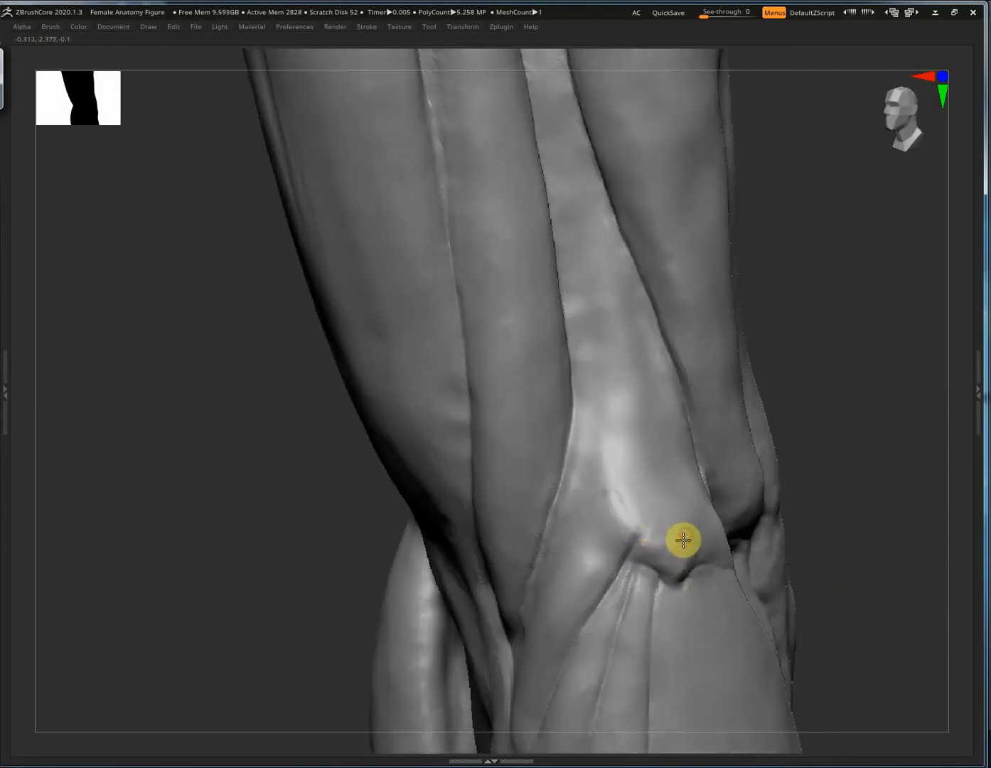
drag(648, 591, 644, 662)
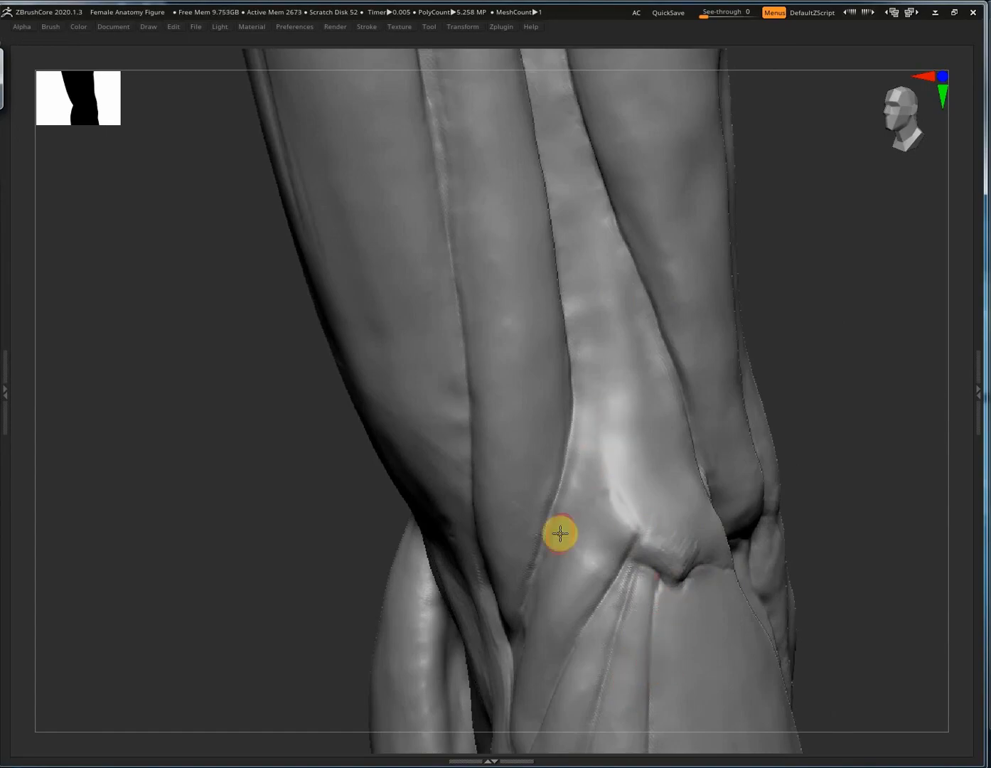
Refine the inner corner of the bony elbow prominence where the slender forearm muscles attach, working from several angles.
right_drag(616, 388, 664, 542)
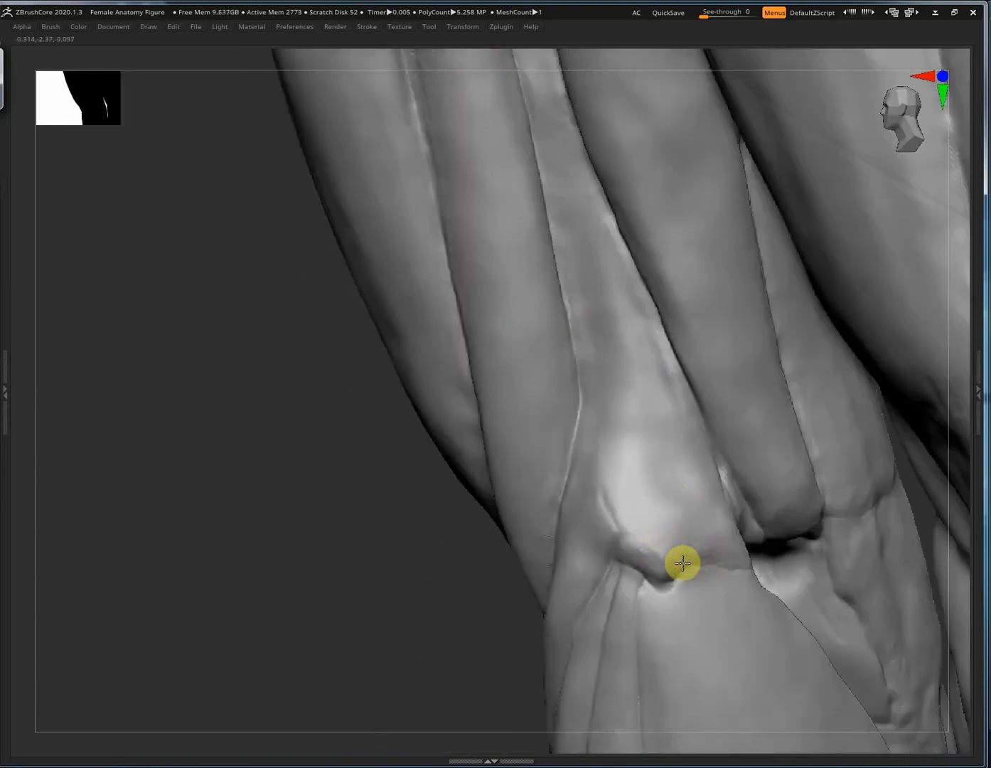
mouse_move(706, 458)
right_down()
mouse_move(718, 464)
mouse_move(617, 500)
right_up()
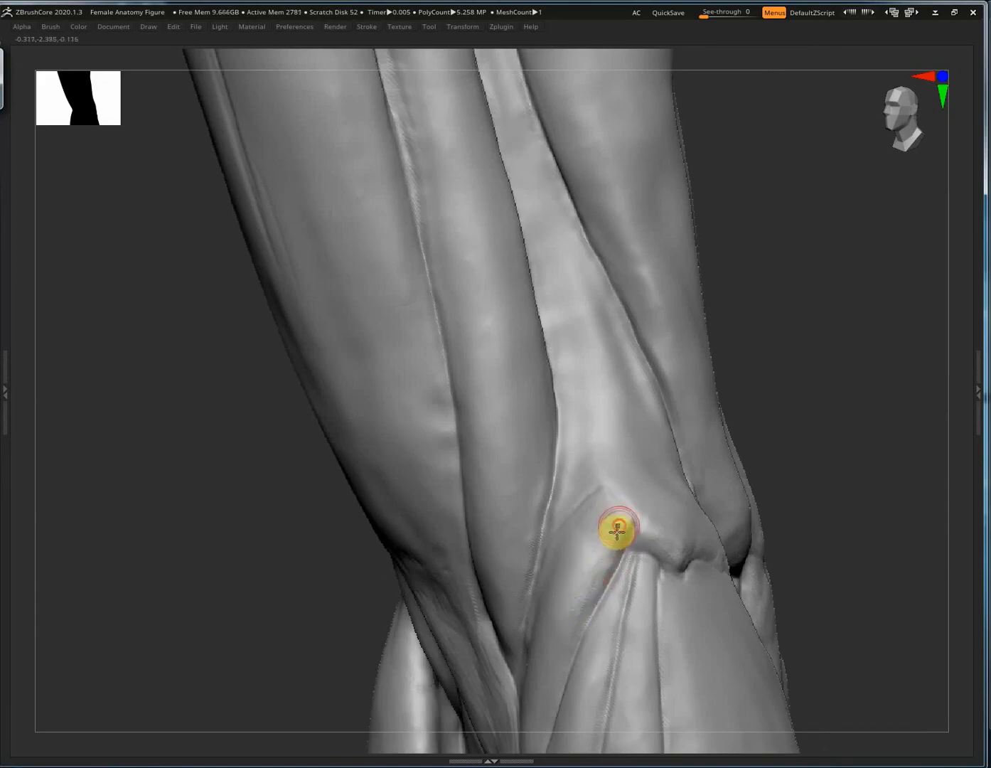
mouse_move(600, 546)
right_down()
mouse_move(610, 563)
mouse_move(574, 532)
mouse_move(620, 495)
mouse_move(612, 521)
right_up()
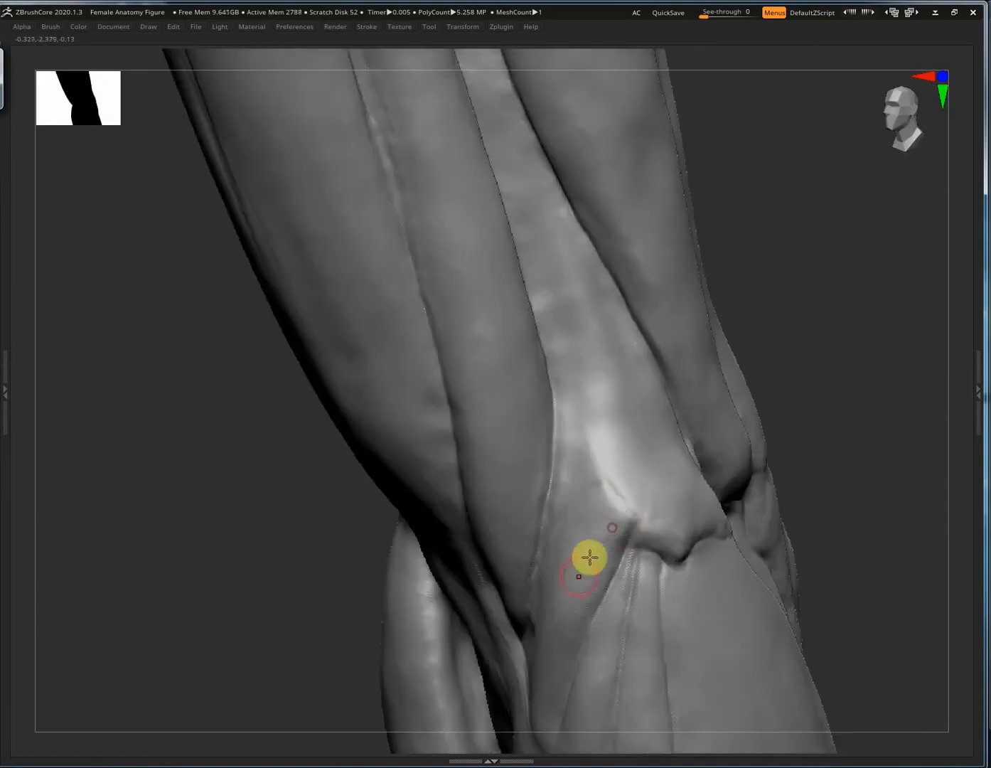
mouse_move(614, 511)
mouse_down()
mouse_move(606, 563)
mouse_move(656, 604)
mouse_move(656, 536)
mouse_up()
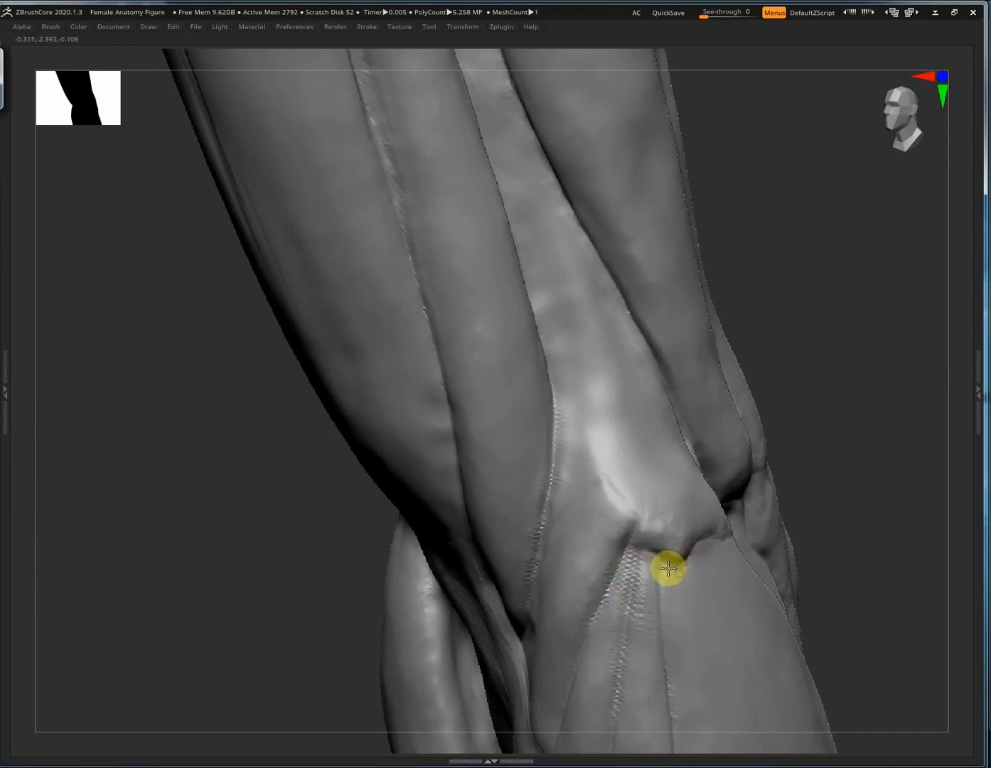
Smooth the small muscle's edge below the notch and deepen the groove separating it from the triangular muscle.
mouse_move(666, 569)
right_down()
mouse_move(685, 475)
mouse_move(531, 424)
mouse_move(613, 503)
right_up()
shift+drag(596, 547, 584, 517)
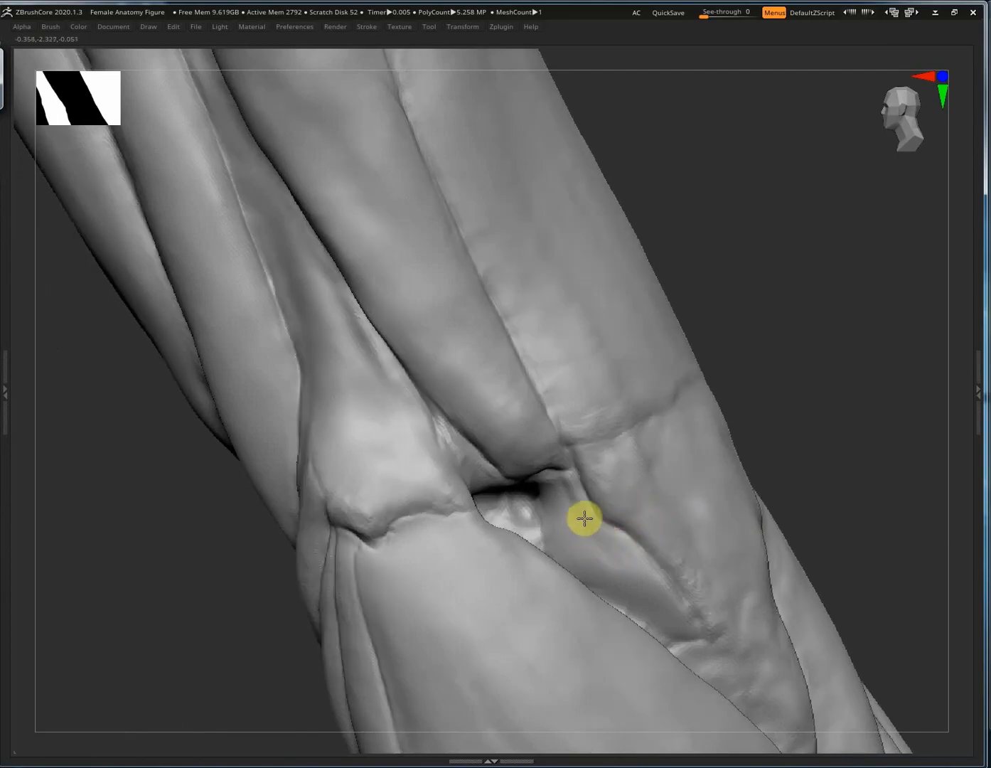
ctrl+right_drag(635, 516, 730, 475)
mouse_move(517, 453)
mouse_down()
mouse_move(553, 452)
mouse_move(538, 470)
mouse_move(531, 516)
mouse_move(549, 529)
mouse_move(587, 509)
mouse_up()
drag(582, 450, 644, 501)
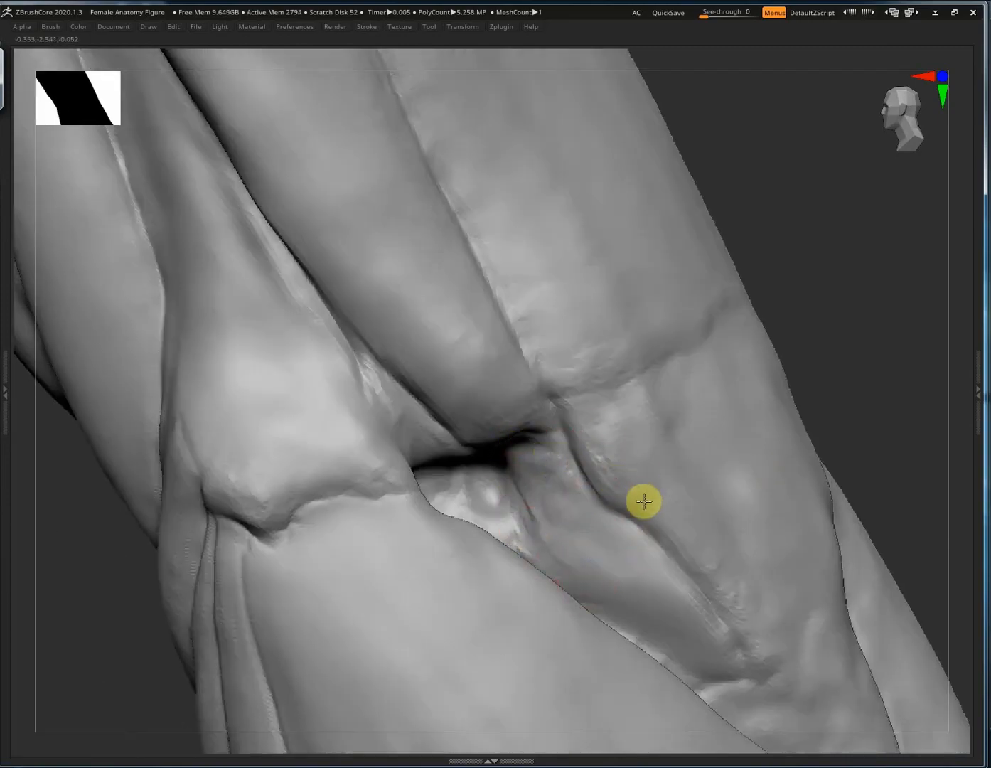
Soften the crease across the arm and blend the surface below it into the edge of the groove.
drag(583, 381, 669, 354)
drag(603, 401, 656, 334)
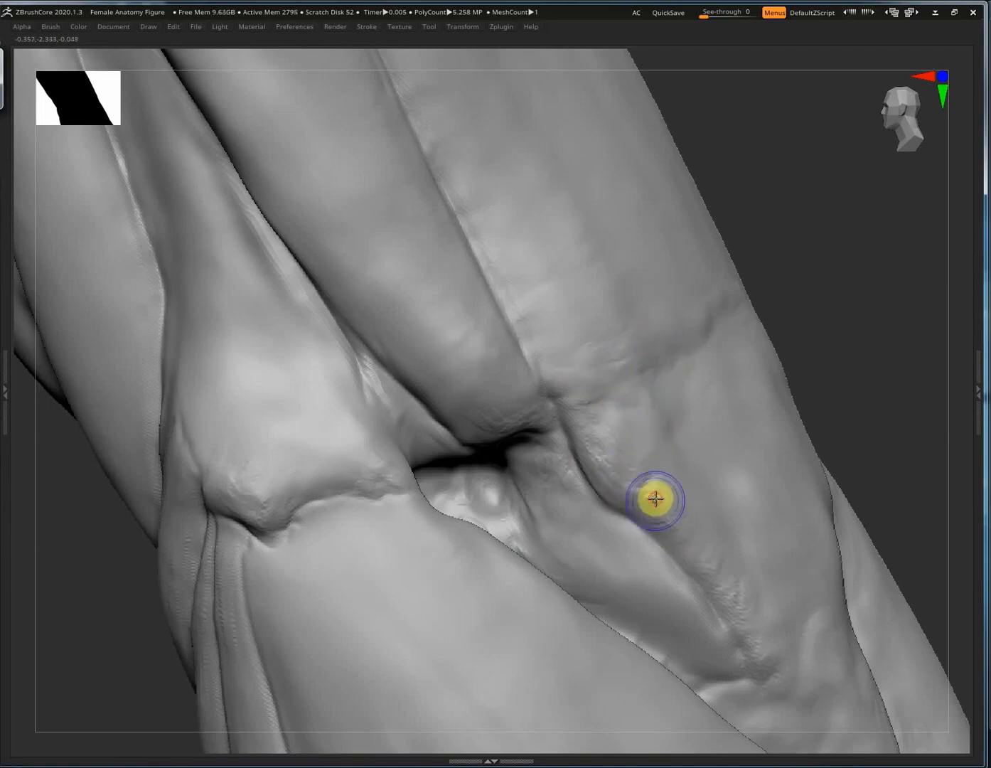
shift+drag(655, 499, 605, 463)
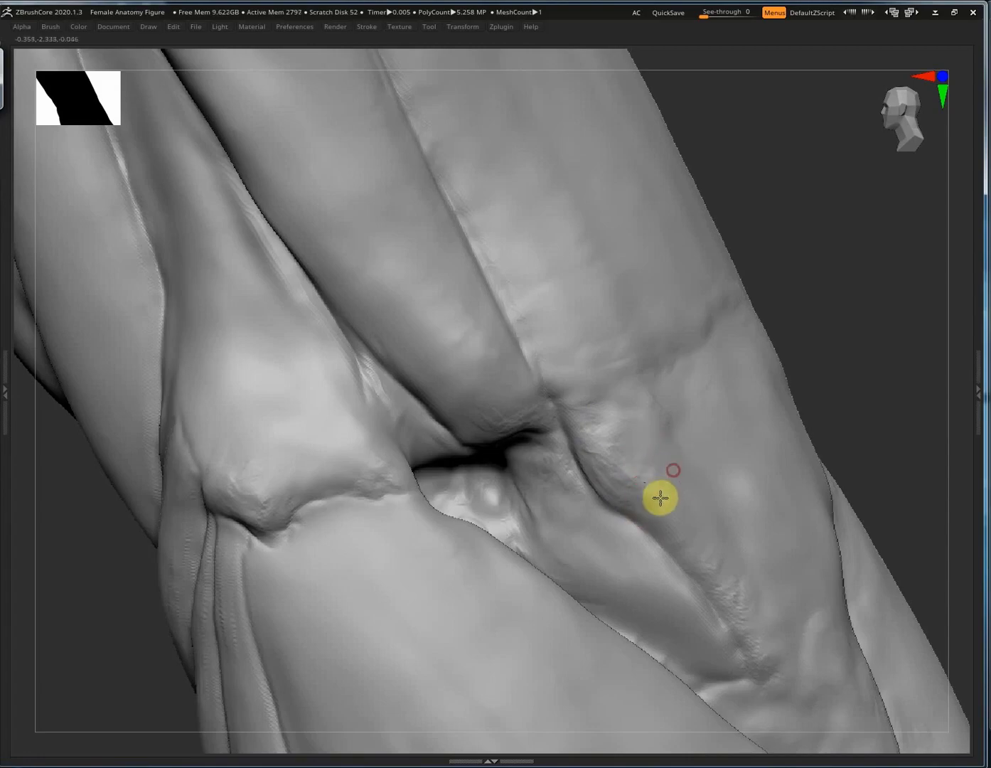
mouse_move(661, 497)
mouse_down()
mouse_move(612, 483)
mouse_move(588, 451)
mouse_up()
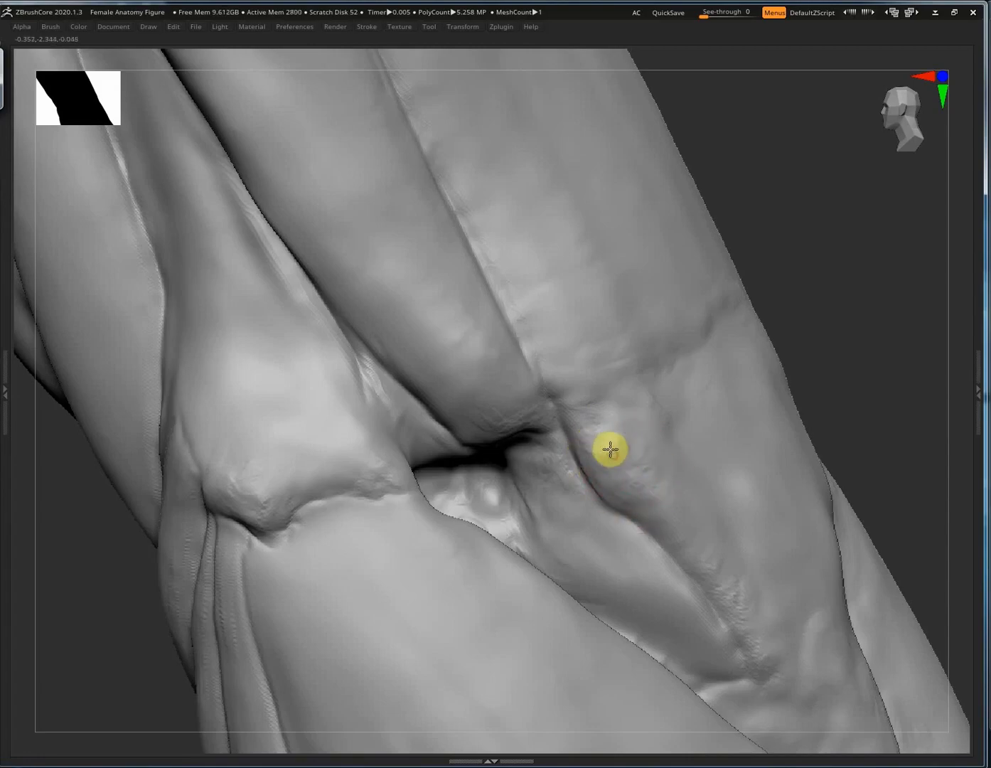
Carve down the surface of the small muscle below the elbow notch and define its edge against the neighbouring hollow.
mouse_move(608, 530)
mouse_down()
mouse_move(559, 482)
mouse_move(623, 583)
mouse_up()
drag(697, 616, 620, 561)
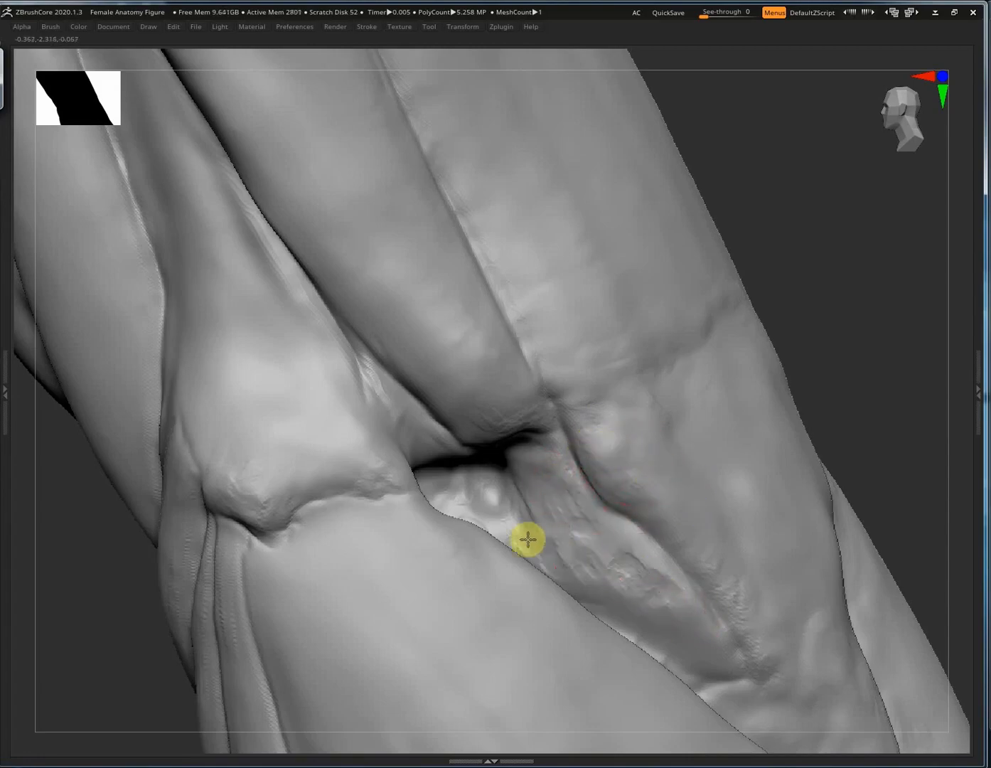
mouse_move(528, 540)
mouse_down()
mouse_move(551, 524)
mouse_move(582, 553)
mouse_move(644, 569)
mouse_move(724, 675)
mouse_move(613, 592)
mouse_move(656, 575)
mouse_move(615, 523)
mouse_move(564, 548)
mouse_up()
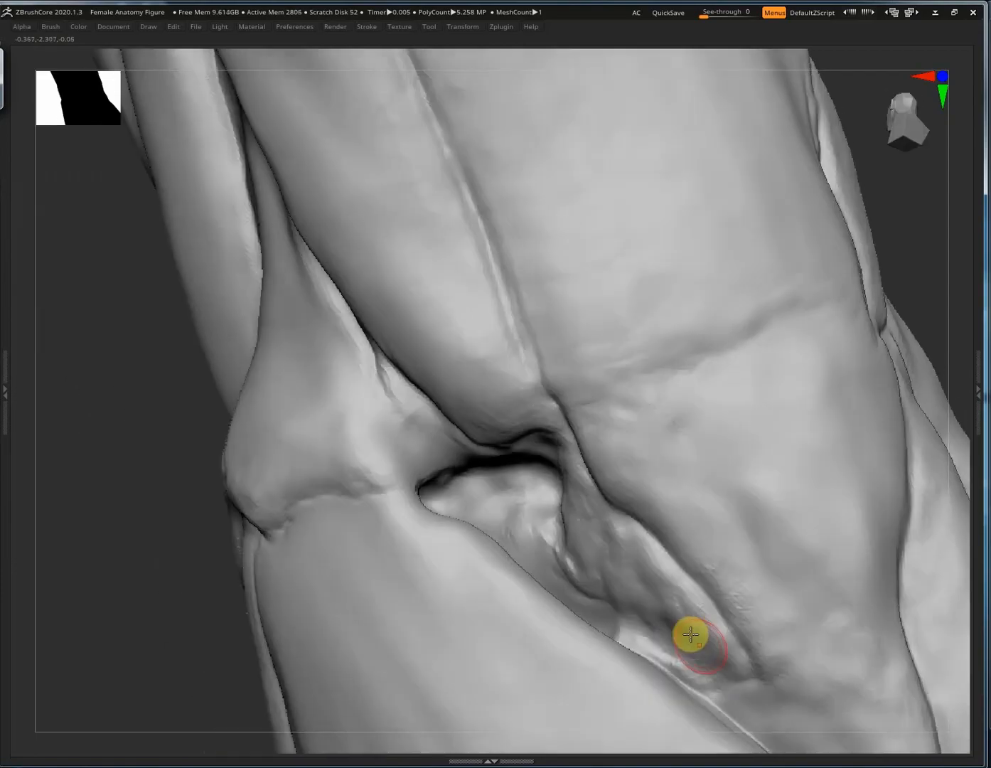
drag(690, 637, 662, 620)
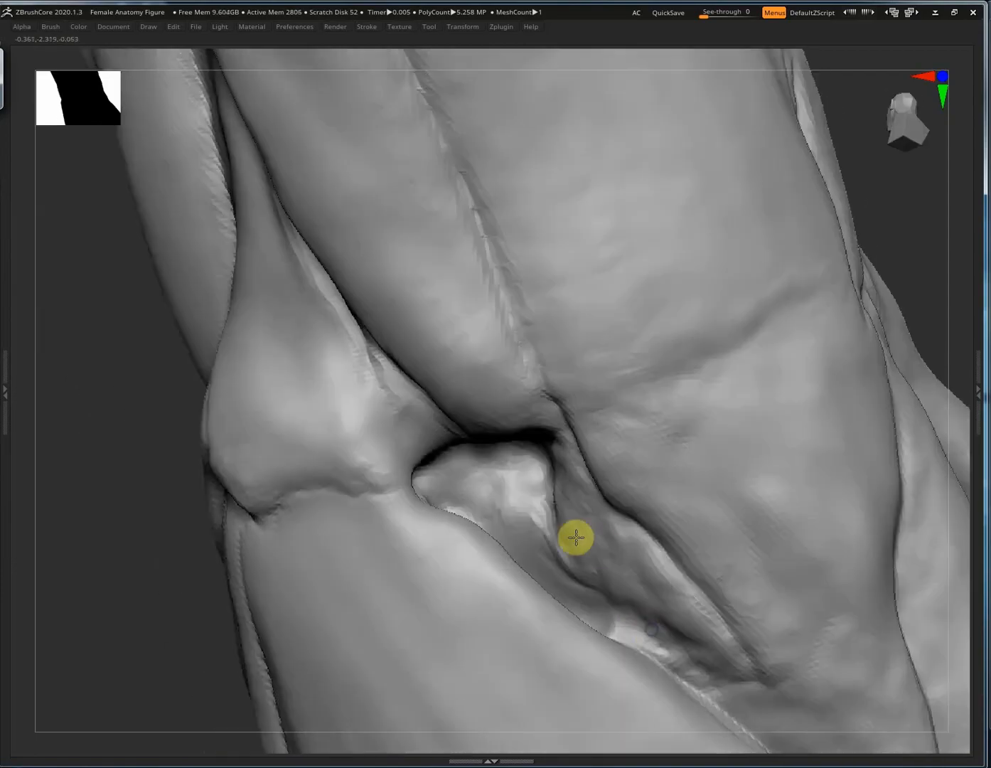
mouse_move(575, 535)
mouse_down()
mouse_move(550, 543)
mouse_move(520, 531)
mouse_move(559, 513)
mouse_up()
Refine the hollow's rim beneath the bony elbow prominence and blend the lower end of the upper arm muscle above it.
right_drag(559, 513, 411, 458)
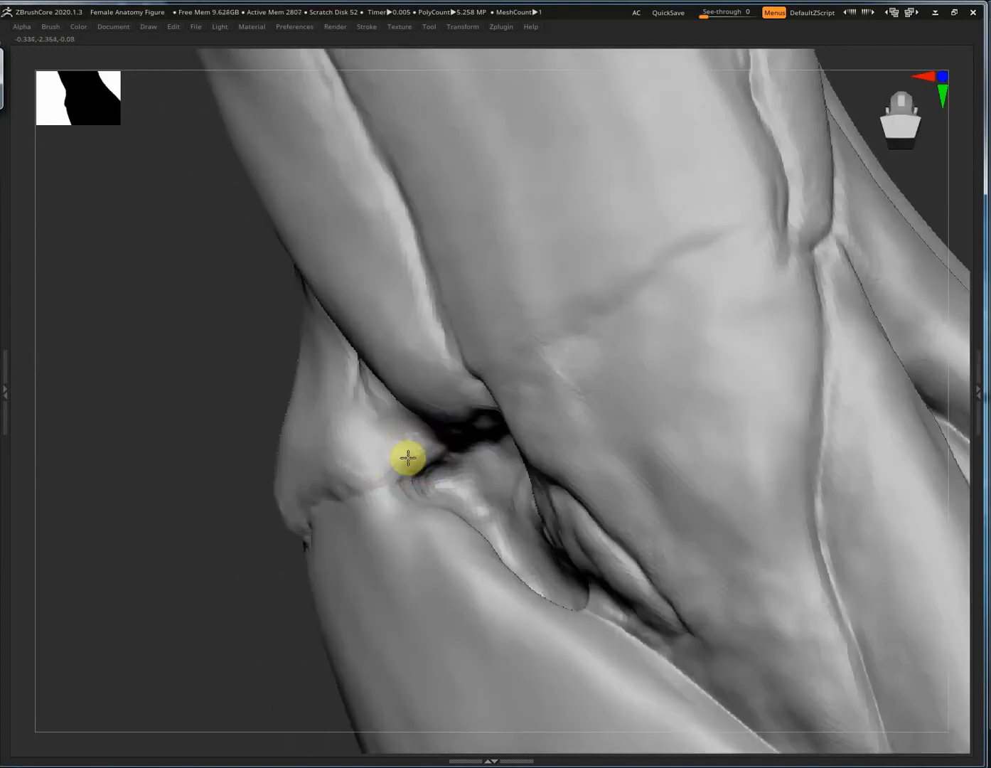
drag(430, 452, 383, 395)
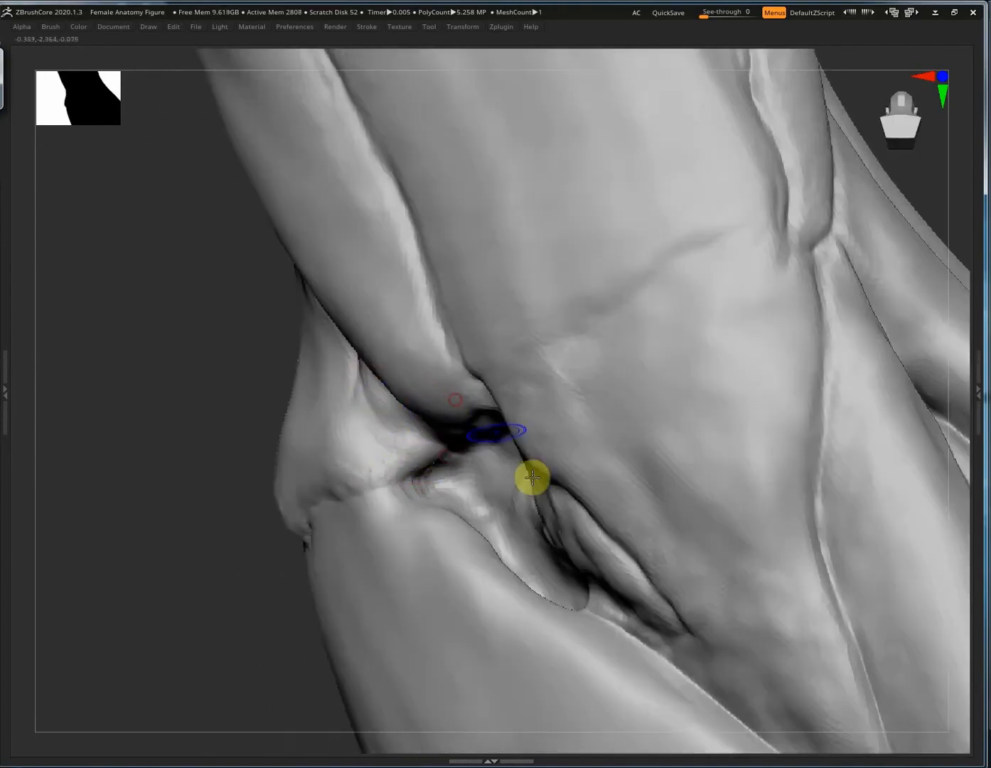
mouse_move(455, 476)
mouse_down()
mouse_move(500, 507)
mouse_move(485, 525)
mouse_up()
mouse_move(485, 524)
right_down()
mouse_move(439, 495)
mouse_move(492, 597)
mouse_move(504, 600)
right_up()
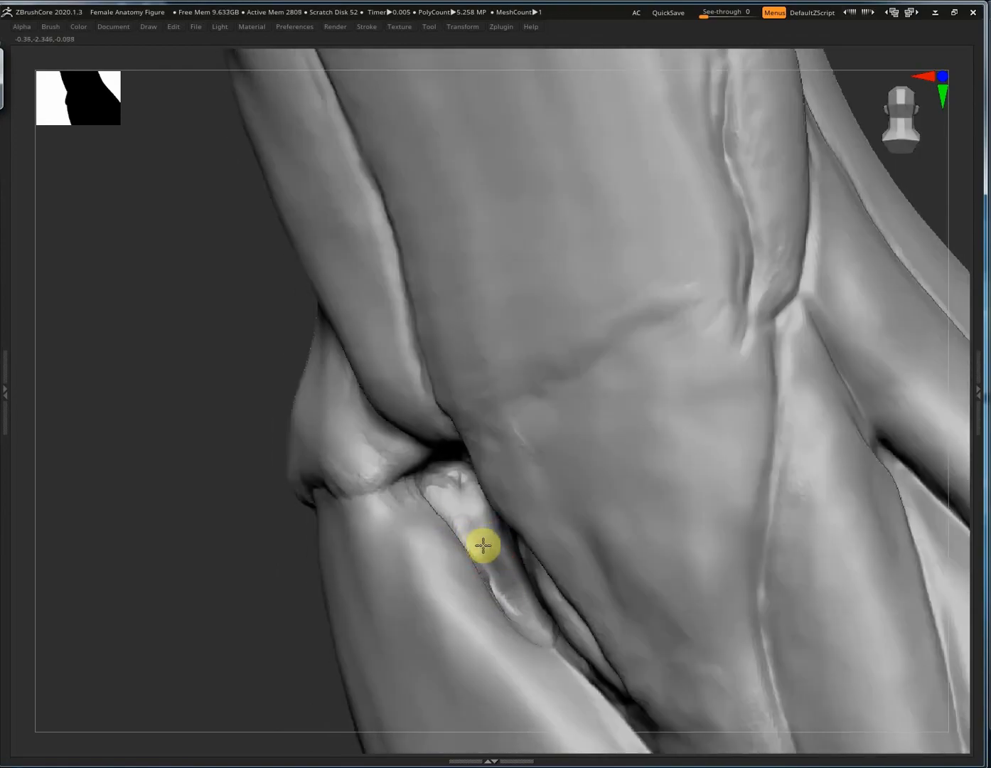
right_drag(483, 544, 519, 609)
right_drag(504, 544, 501, 501)
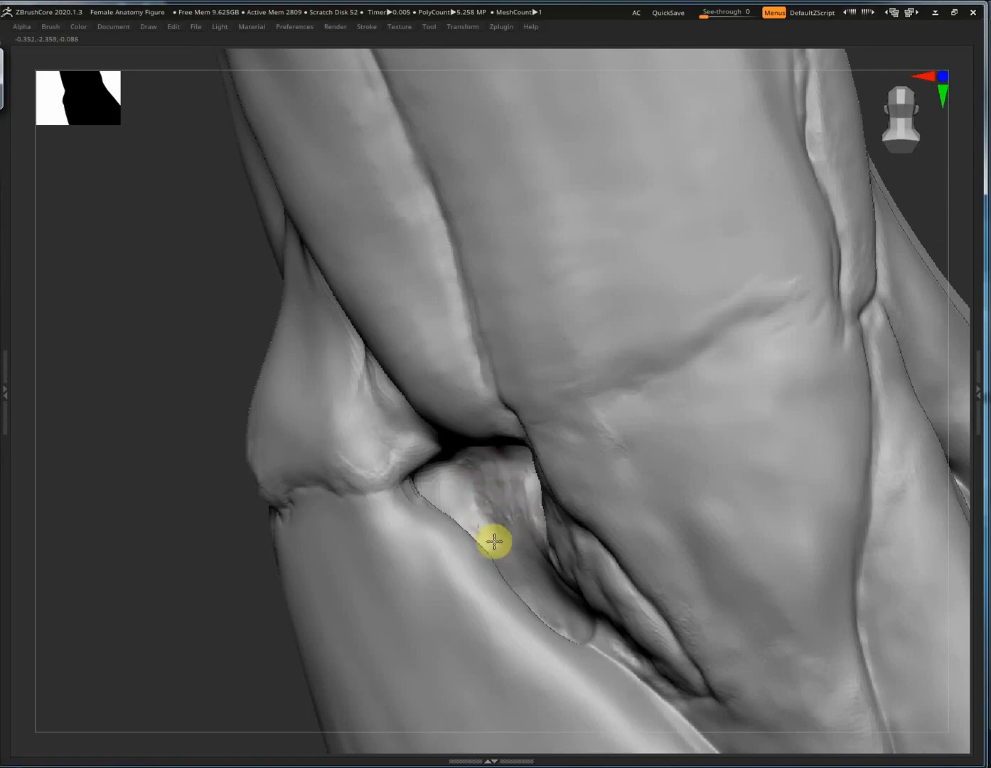
right_drag(507, 550, 513, 361)
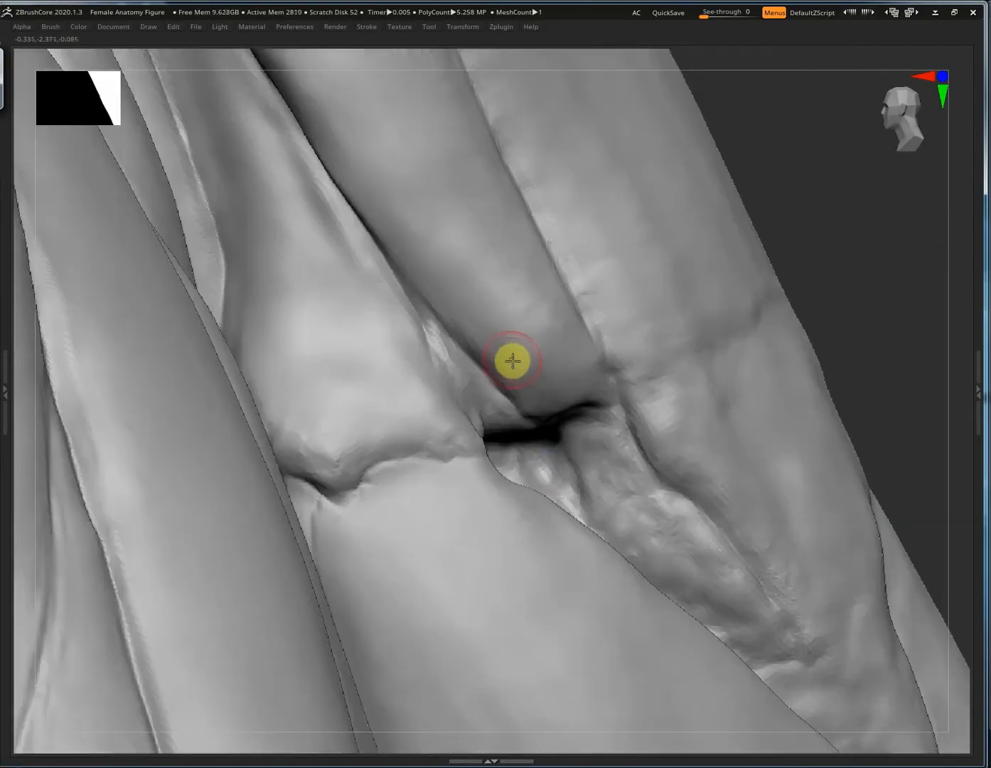
drag(551, 381, 517, 376)
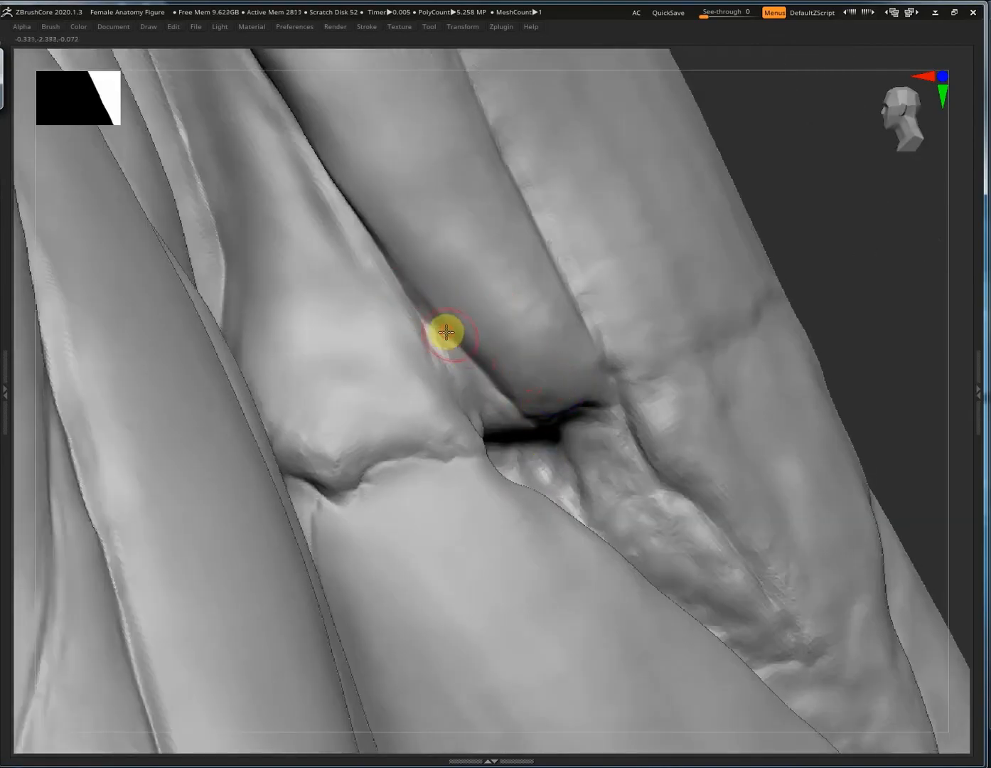
Reshape the crease across the elbow into a lower, curved edge and smooth the broad muscle surface above it.
mouse_move(616, 413)
right_down()
mouse_move(421, 466)
mouse_move(459, 450)
mouse_move(451, 345)
mouse_move(430, 313)
mouse_move(438, 315)
mouse_move(422, 315)
mouse_move(460, 288)
mouse_move(718, 418)
mouse_move(214, 463)
right_up()
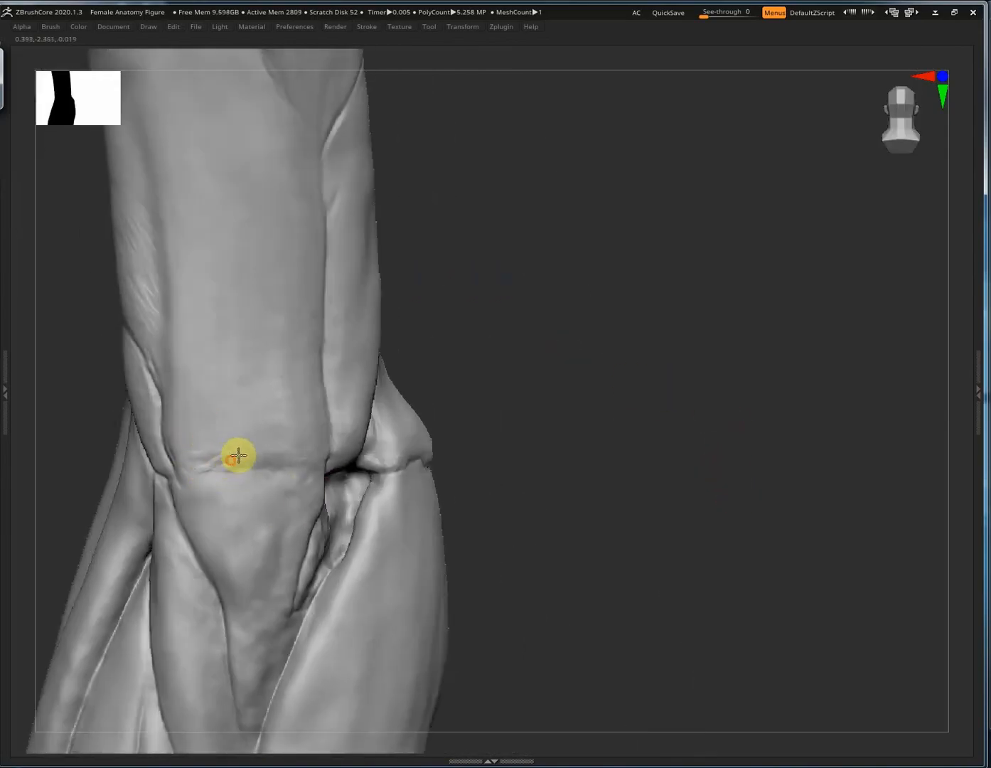
mouse_move(239, 456)
mouse_down()
mouse_move(206, 470)
mouse_move(276, 468)
mouse_up()
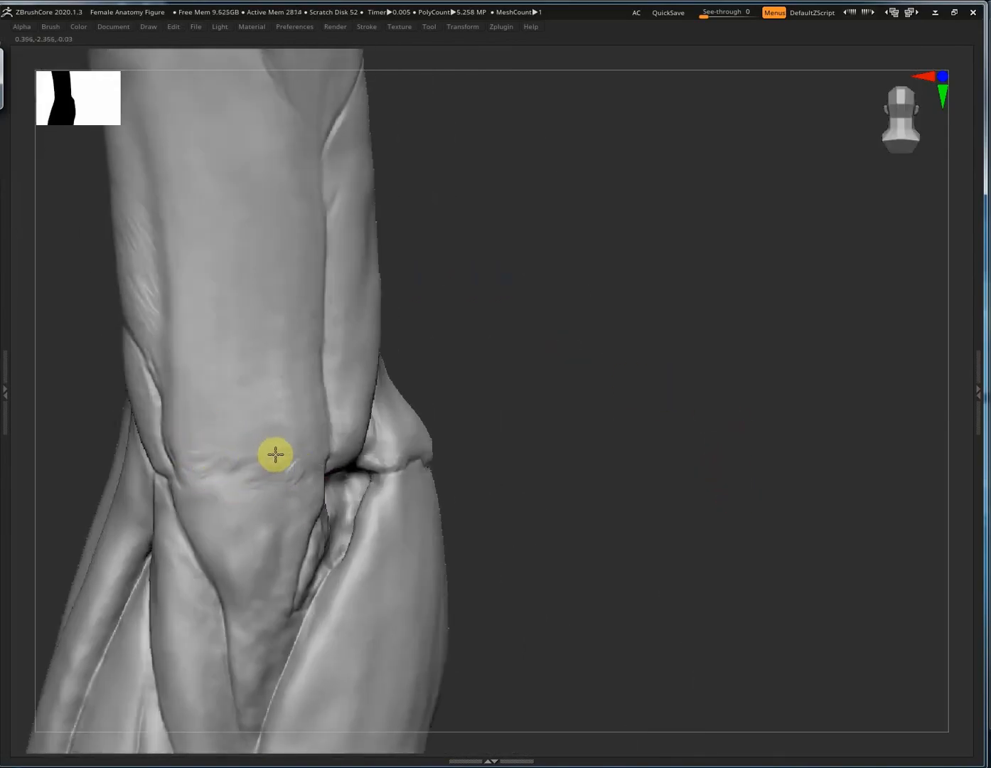
drag(206, 502, 256, 498)
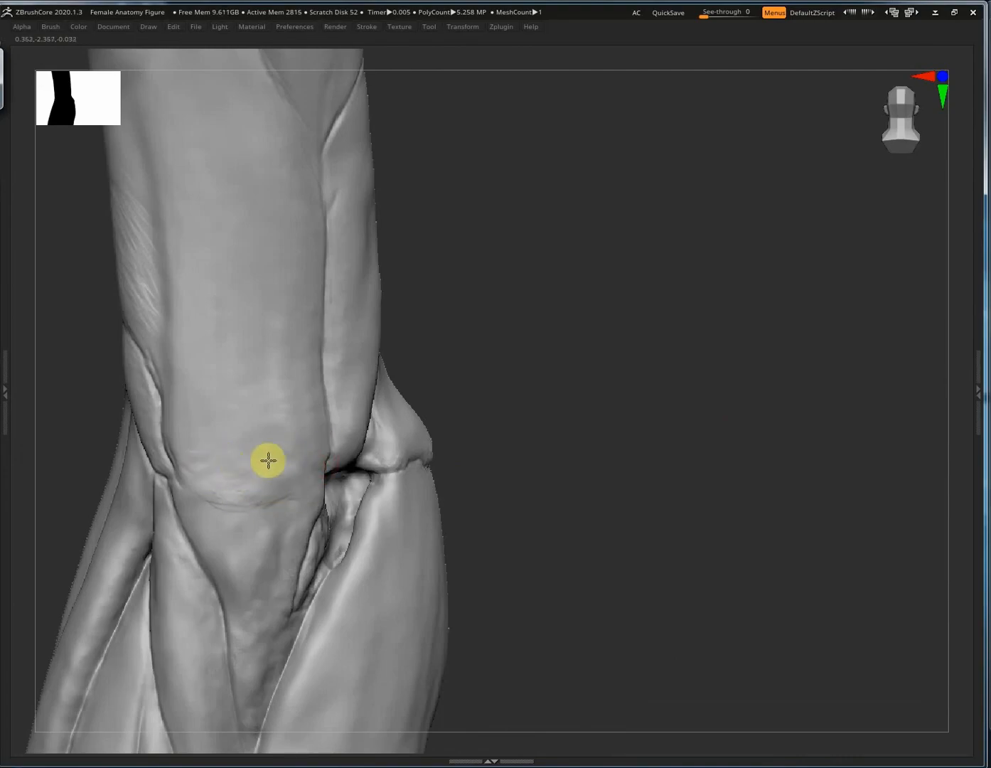
drag(221, 461, 206, 416)
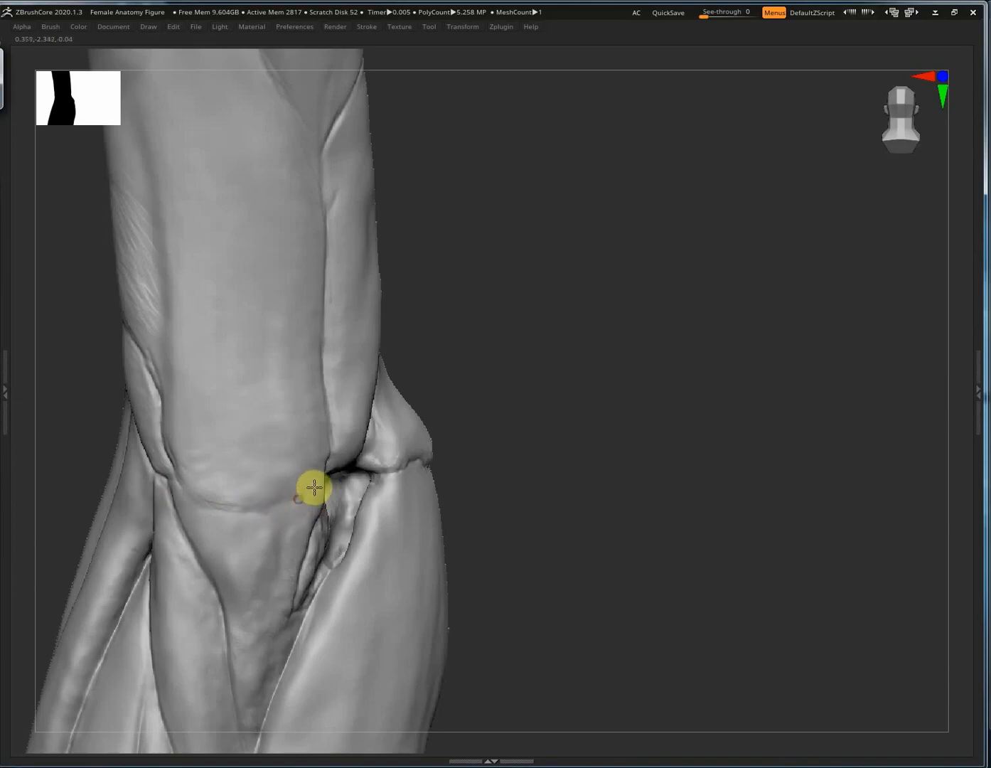
right_drag(259, 534, 312, 485)
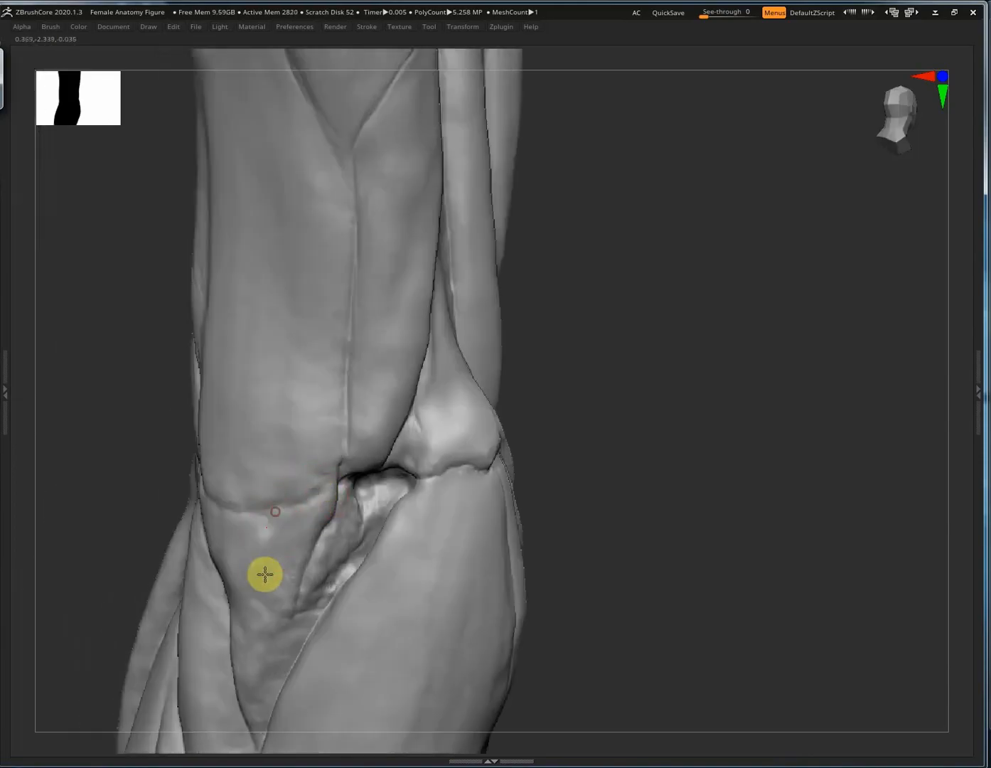
Touch up the small muscle in the elbow hollow and the inner lower rim of the bony prominence from several angles.
right_drag(265, 573, 175, 406)
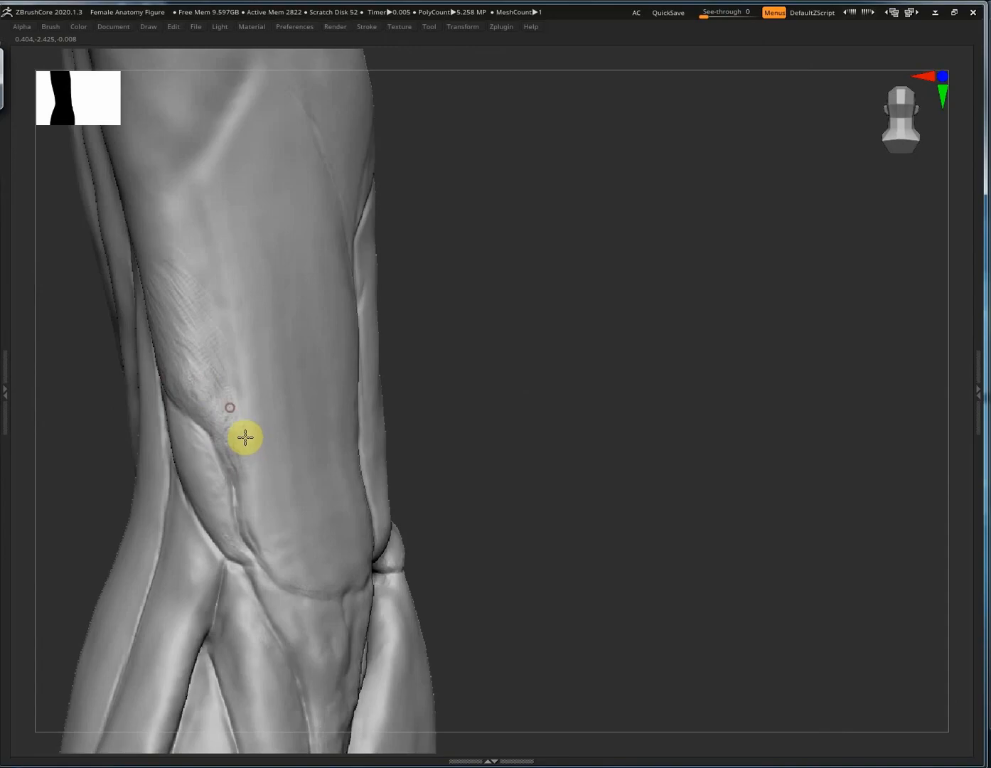
mouse_move(245, 438)
right_down()
mouse_move(181, 448)
mouse_move(544, 400)
mouse_move(504, 482)
mouse_move(629, 439)
mouse_move(436, 370)
mouse_move(484, 314)
mouse_move(482, 410)
mouse_move(488, 214)
mouse_move(421, 335)
mouse_move(517, 274)
mouse_move(370, 372)
right_up()
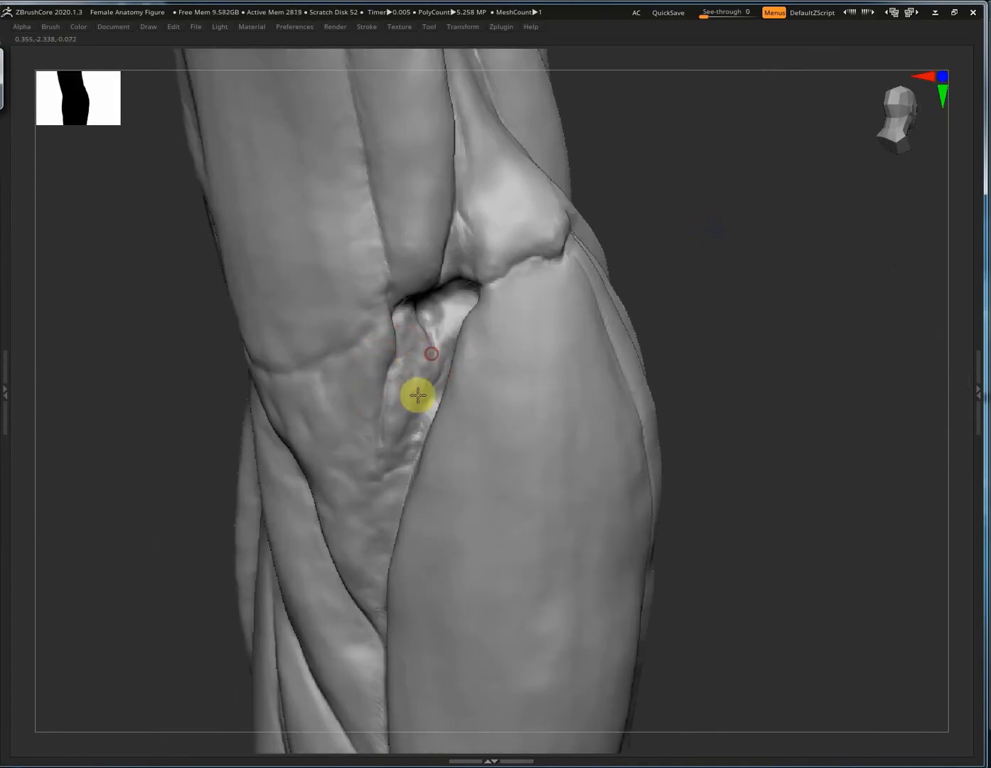
right_drag(521, 323, 478, 282)
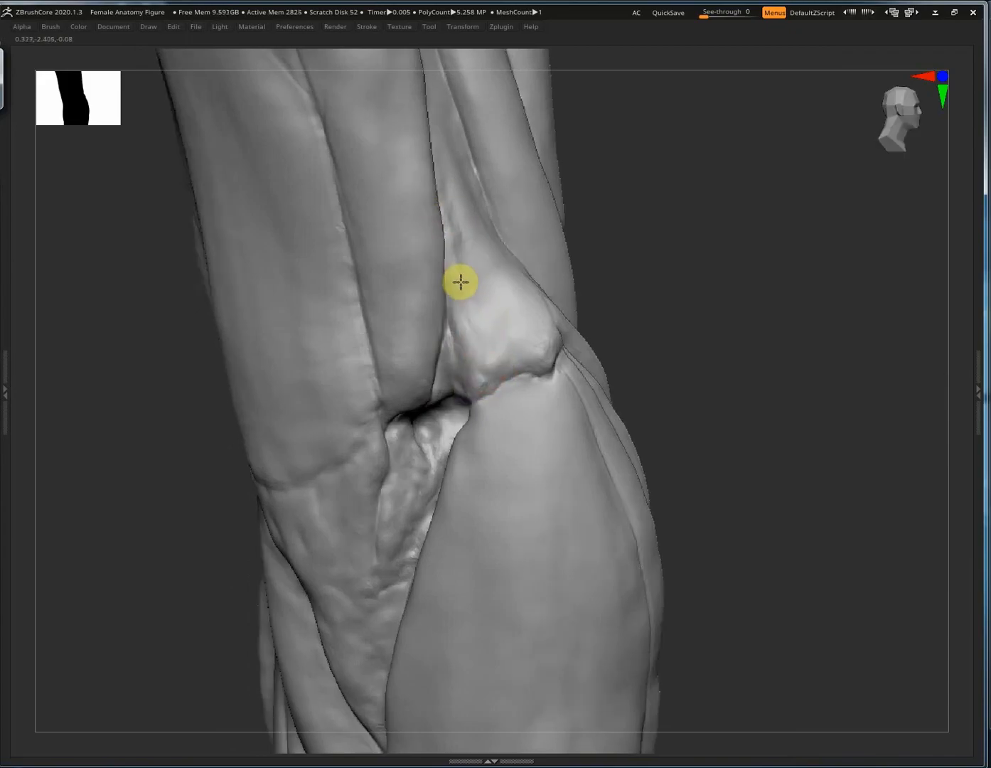
Adjust the brush size and sharpen the grooves between the forearm muscles fanning out from the bony elbow prominence.
mouse_move(612, 169)
mouse_down()
mouse_move(626, 154)
mouse_move(532, 277)
mouse_move(482, 313)
mouse_move(535, 347)
mouse_move(495, 404)
mouse_move(556, 458)
mouse_move(616, 450)
mouse_move(636, 466)
mouse_up()
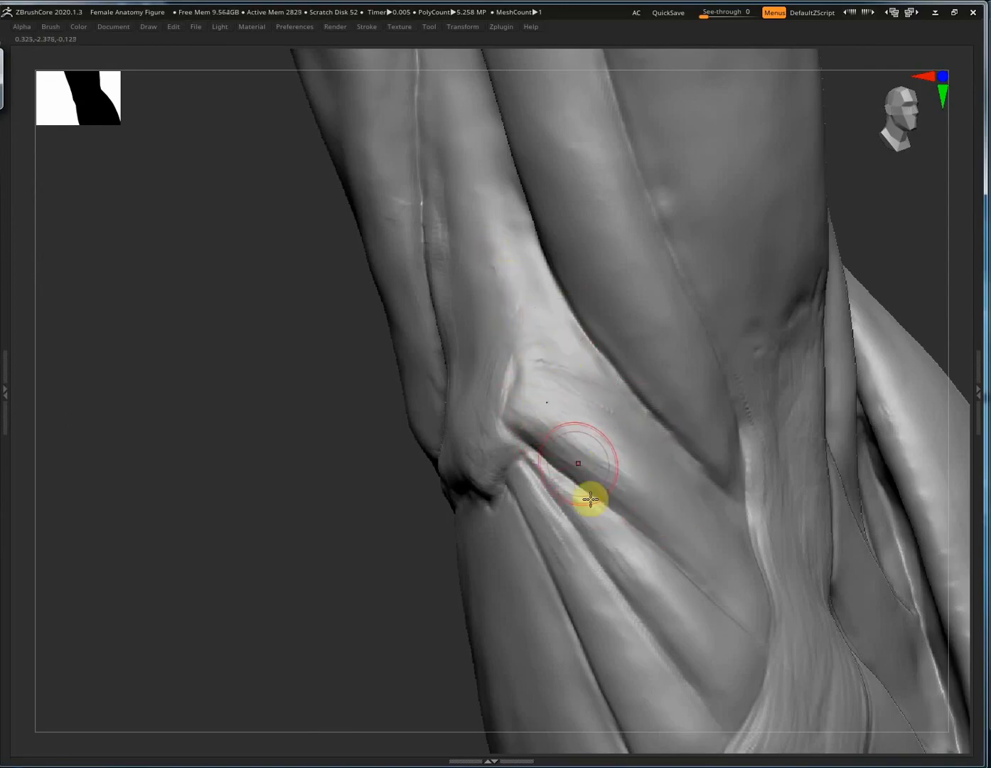
key(s)
drag(571, 529, 562, 531)
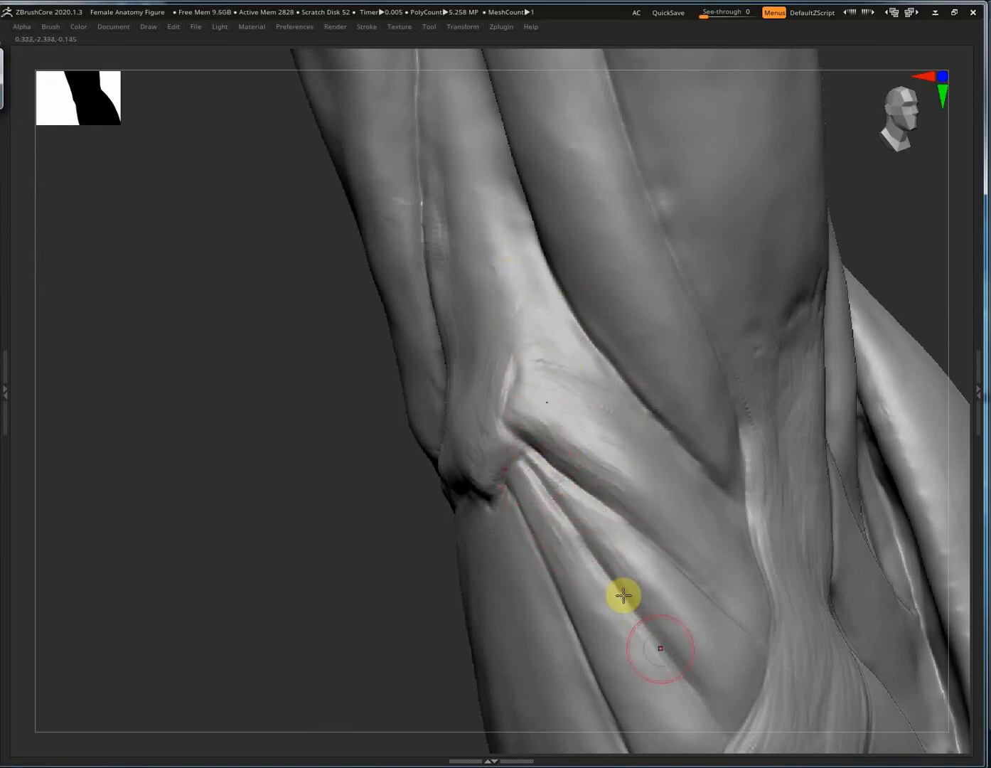
right_drag(665, 586, 618, 422)
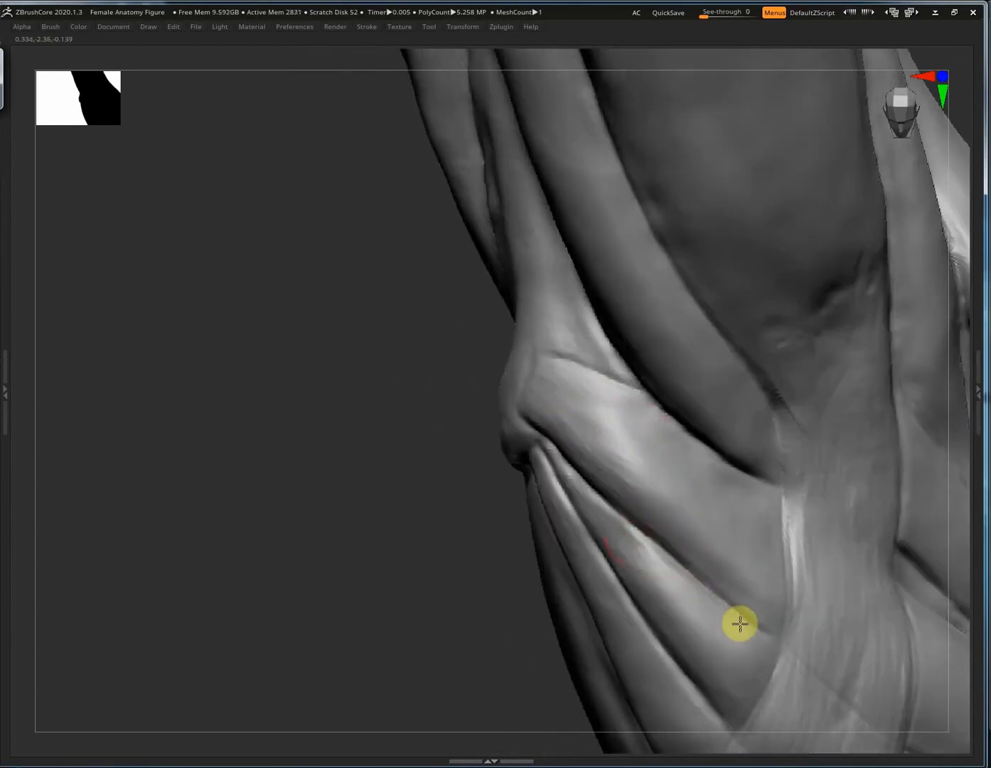
Refine the narrow bony ridge that rises from the elbow prominence between the upper arm muscles.
right_drag(748, 532, 664, 337)
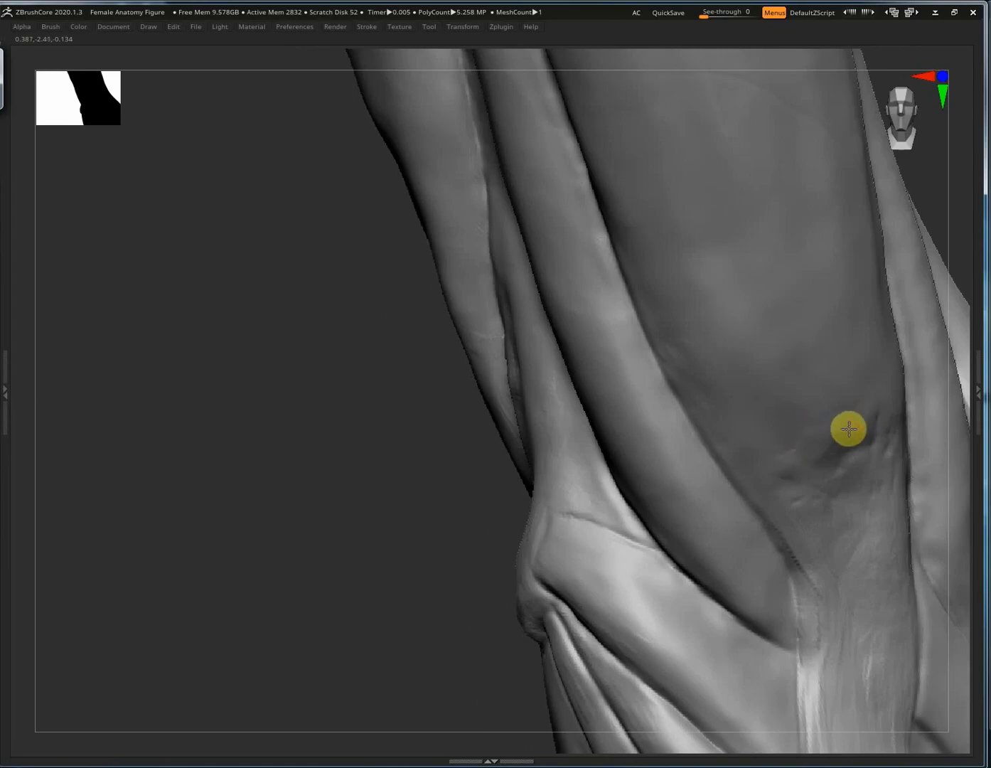
right_drag(789, 423, 480, 356)
right_drag(510, 308, 561, 606)
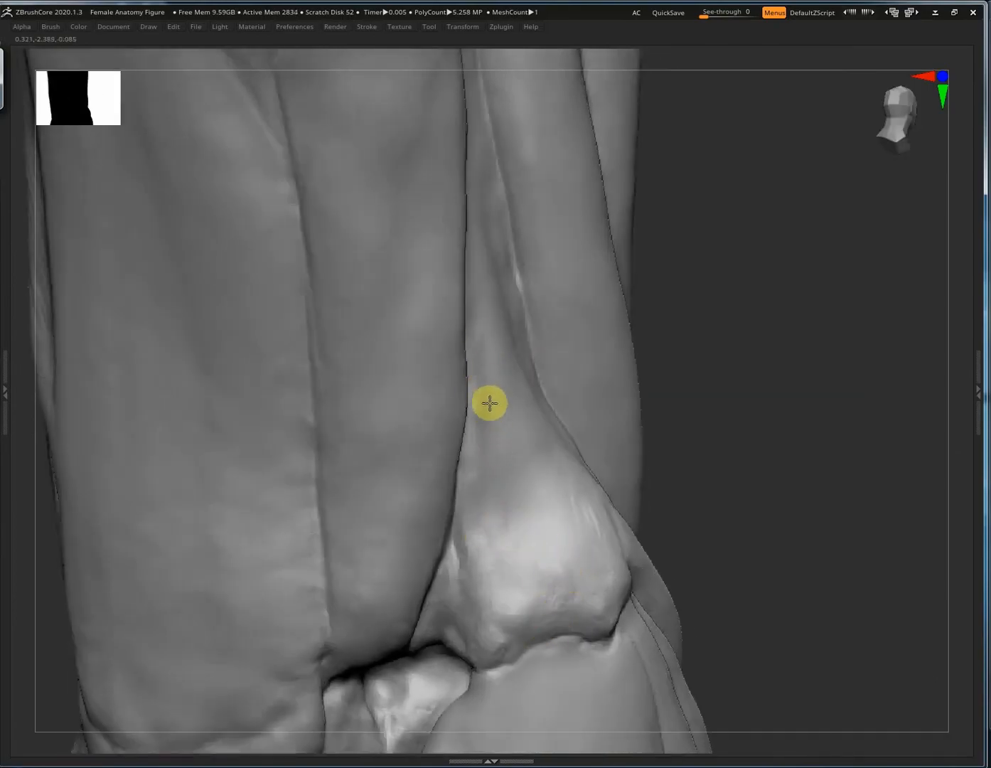
drag(490, 403, 490, 445)
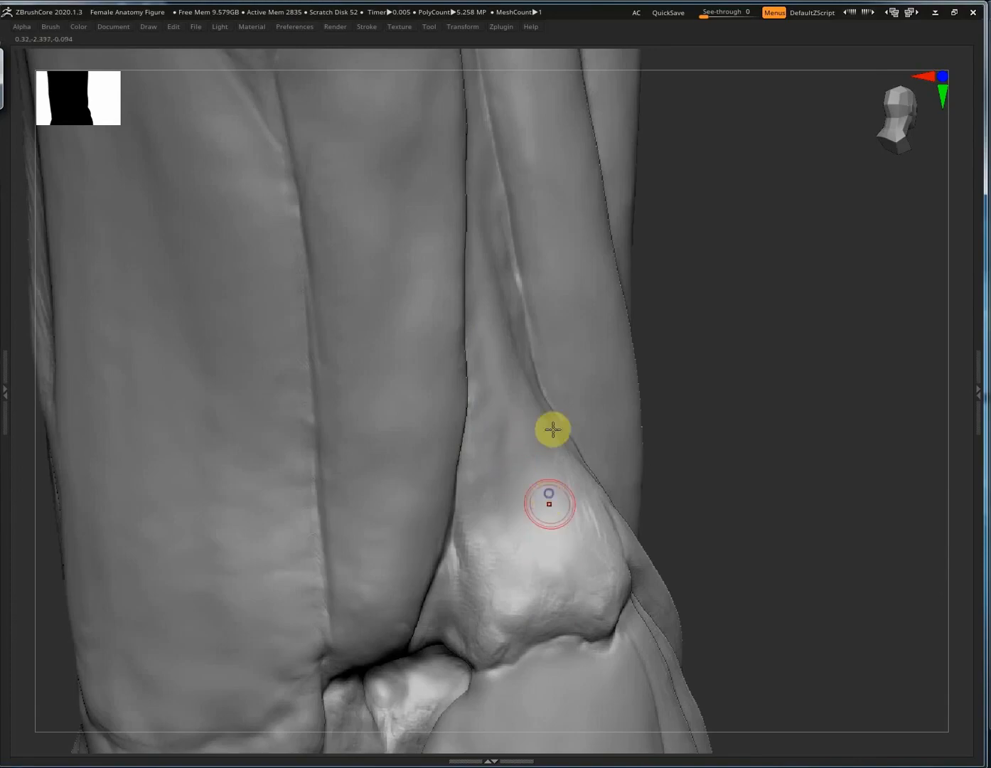
Sharpen the seam where the large forearm muscle's tapering edge meets the exposed bone, from mid-forearm down to the narrow gap.
ctrl+right_drag(548, 505, 272, 494)
alt+right_drag(527, 537, 504, 311)
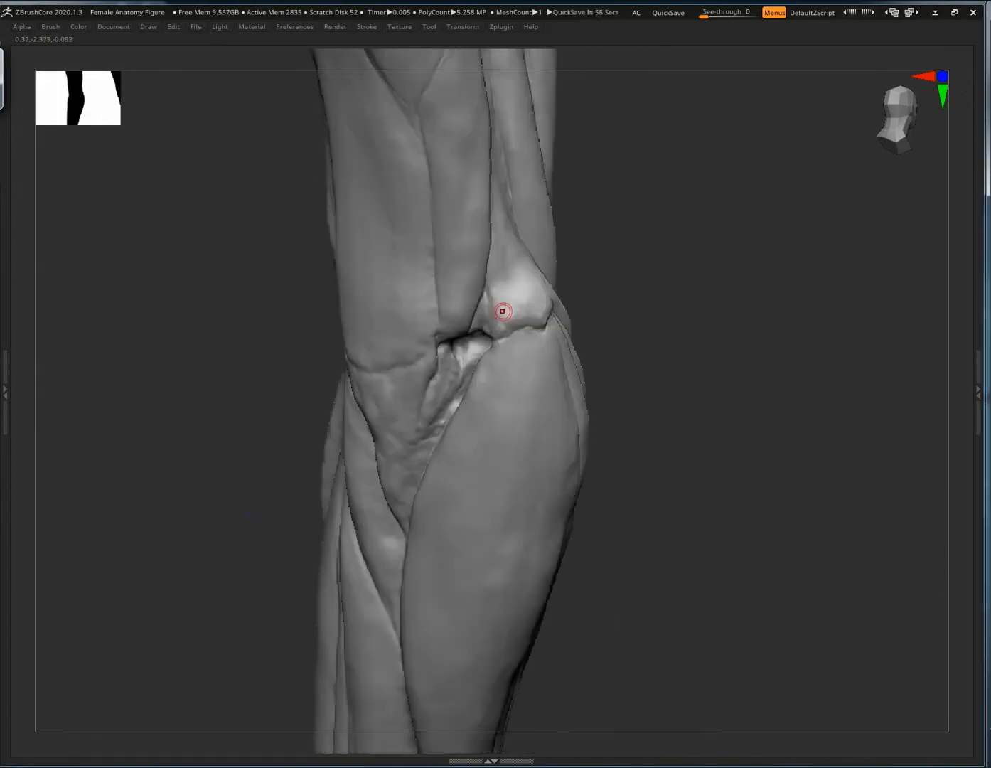
right_drag(655, 576, 700, 430)
ctrl+right_drag(573, 470, 797, 345)
alt+right_drag(525, 341, 783, 218)
mouse_move(603, 379)
right_down()
mouse_move(568, 325)
mouse_move(581, 310)
right_up()
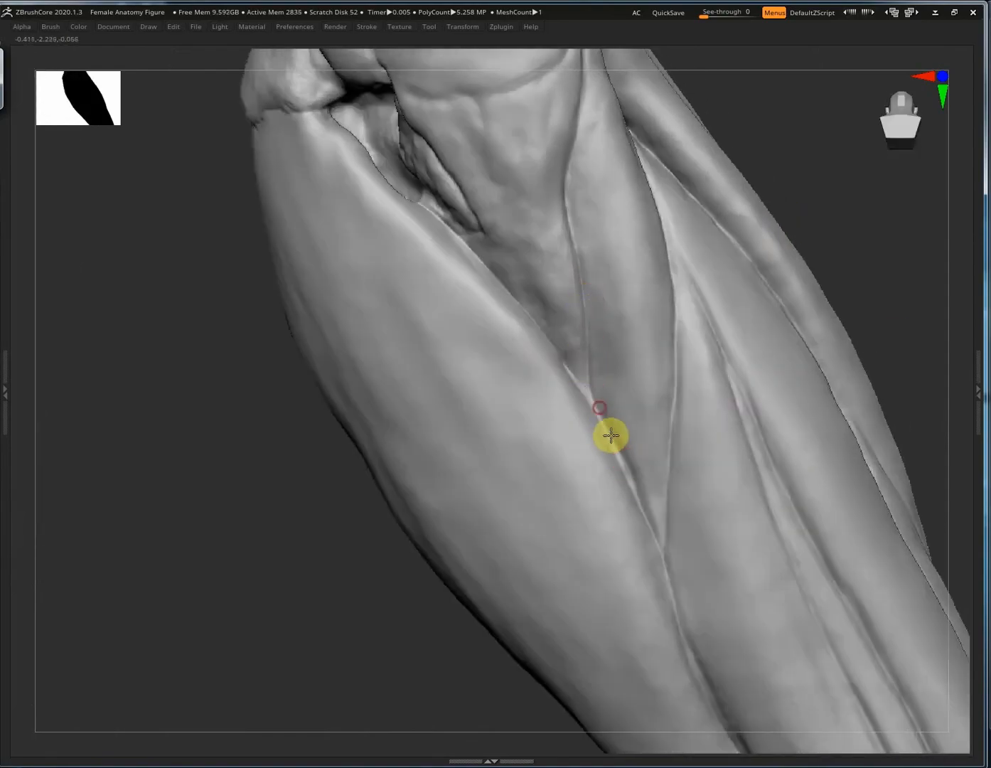
right_drag(610, 435, 732, 423)
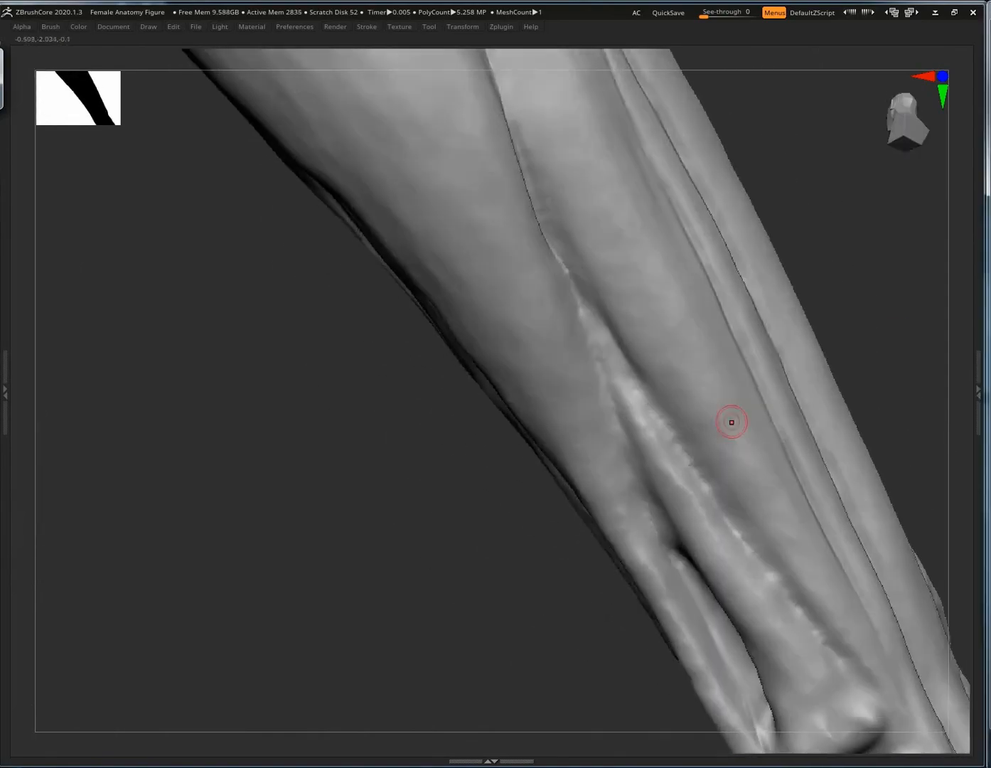
right_drag(848, 389, 588, 199)
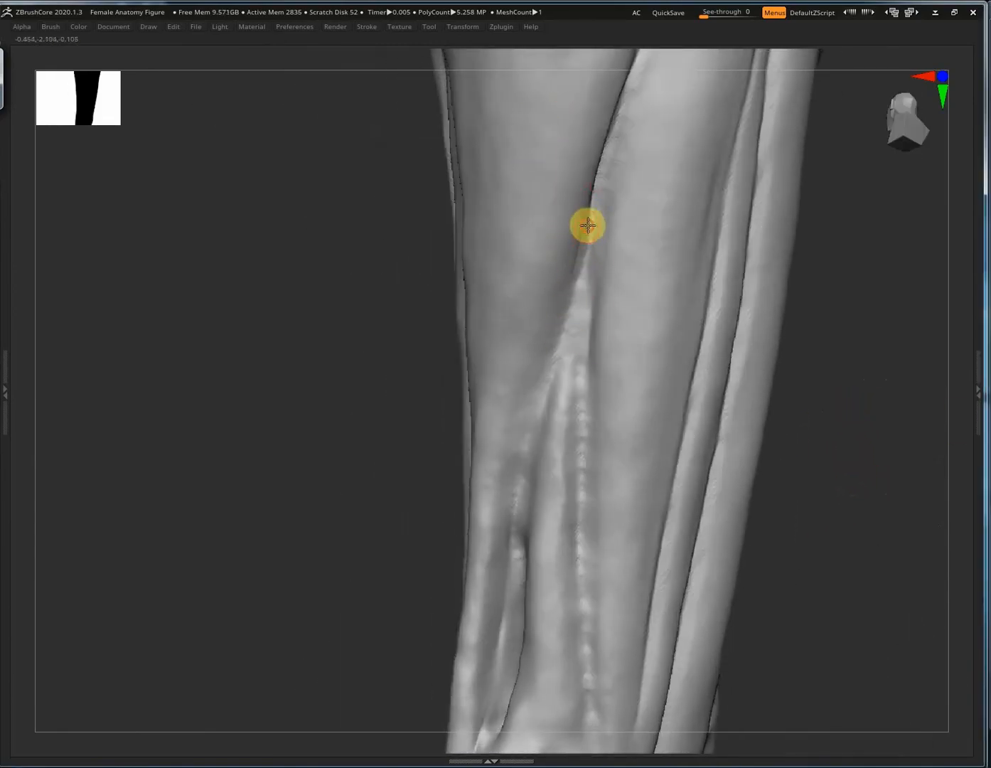
mouse_move(587, 225)
mouse_down()
mouse_move(517, 487)
mouse_move(537, 418)
mouse_move(526, 451)
mouse_up()
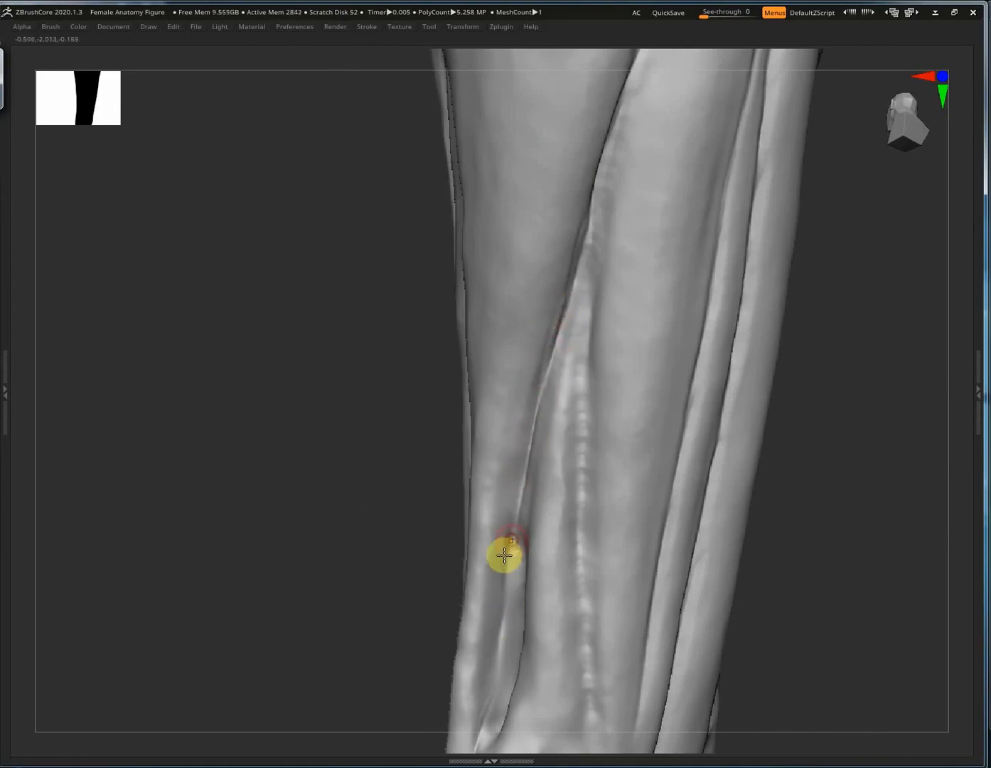
mouse_move(504, 554)
mouse_down()
mouse_move(491, 672)
mouse_move(561, 314)
mouse_up()
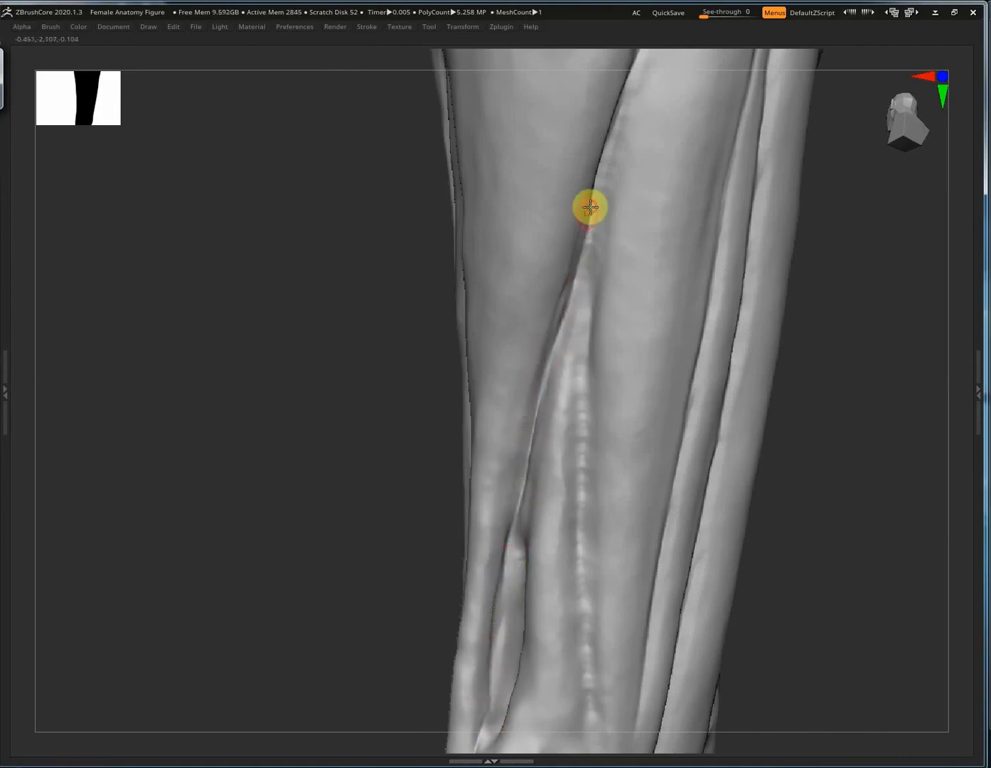
drag(590, 207, 584, 236)
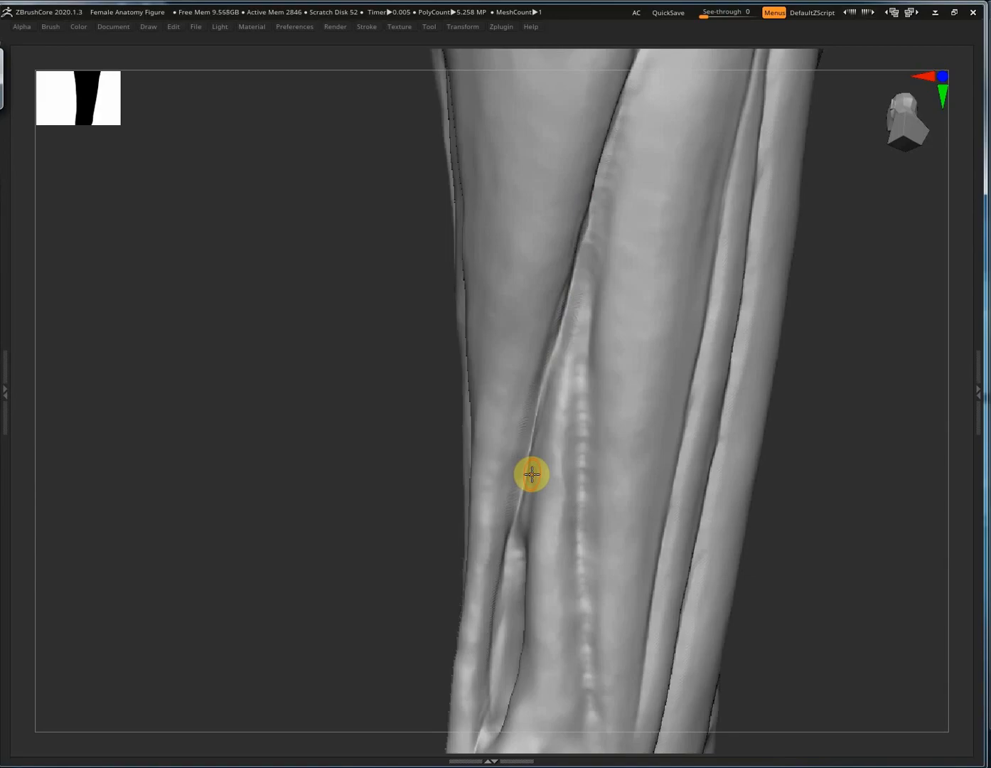
Replace the beaded seam on the bone's other side with a clean, sharp line running down toward the wrist.
drag(593, 203, 587, 319)
mouse_move(603, 171)
mouse_down()
mouse_move(587, 349)
mouse_move(592, 521)
mouse_up()
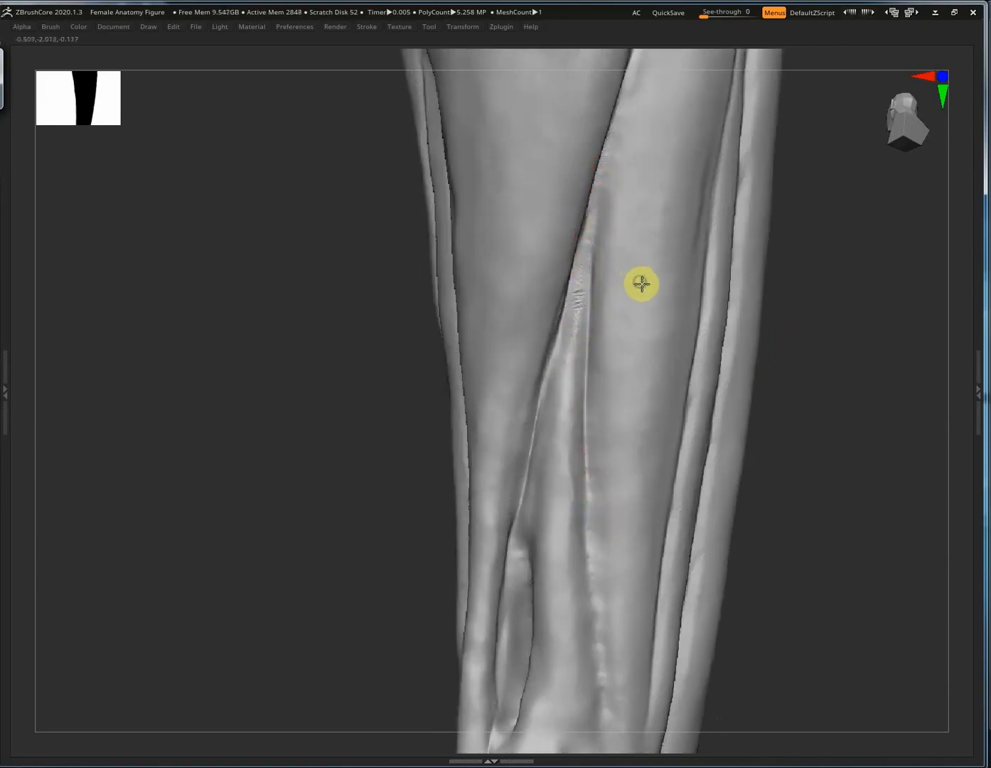
alt+right_drag(642, 284, 665, 124)
shift+drag(597, 196, 598, 181)
right_drag(621, 297, 655, 295)
drag(603, 215, 607, 305)
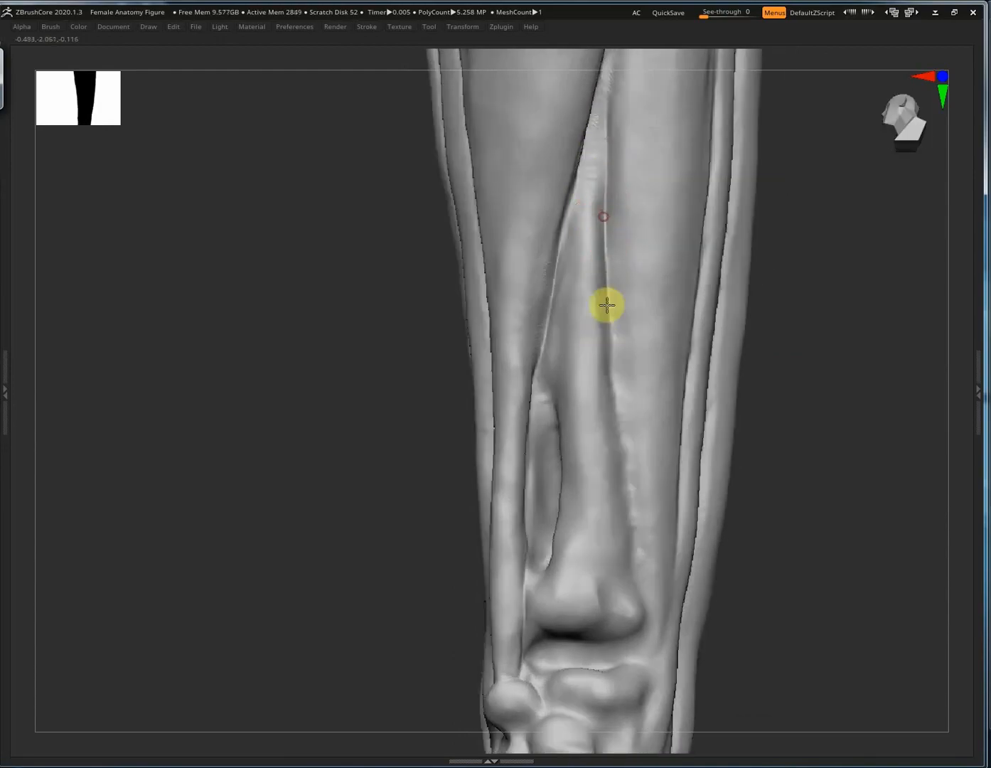
drag(614, 405, 615, 420)
right_drag(614, 420, 627, 411)
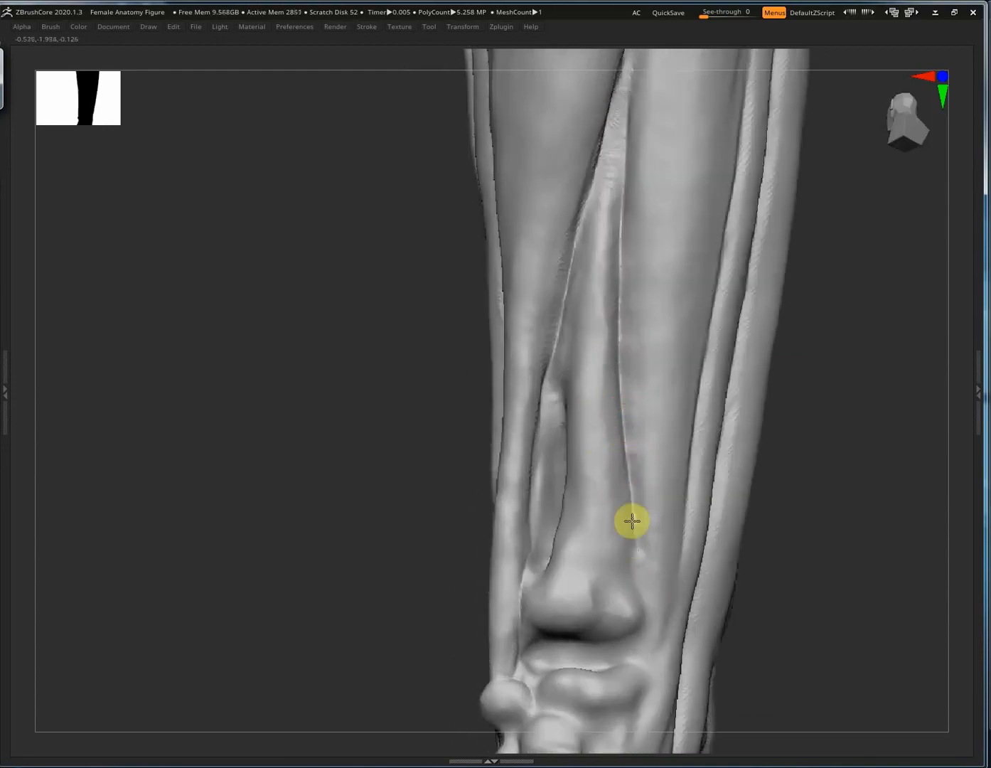
drag(632, 521, 638, 571)
Extend the sharp seam around the bone's flared lower end at the wrist and define the edge of the adjoining muscle.
mouse_move(635, 547)
alt+right_down()
mouse_move(644, 396)
mouse_move(662, 436)
alt+right_up()
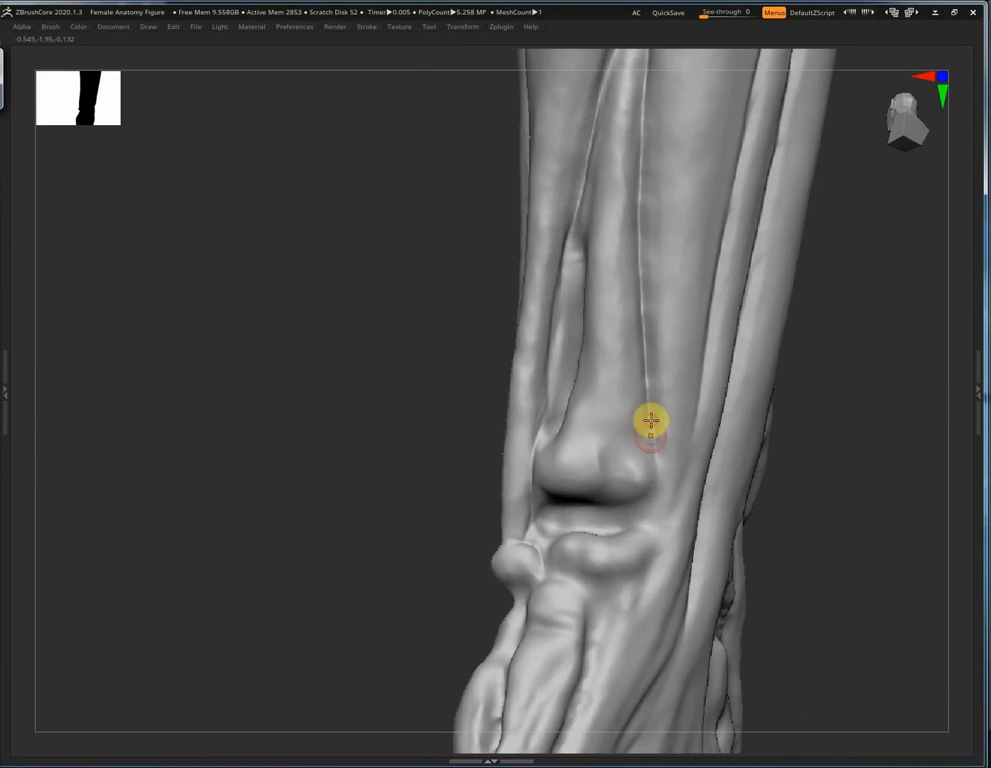
drag(651, 420, 658, 491)
right_drag(628, 502, 700, 434)
drag(706, 400, 633, 587)
drag(705, 365, 677, 474)
mouse_move(677, 473)
right_down()
mouse_move(688, 384)
mouse_move(553, 479)
right_up()
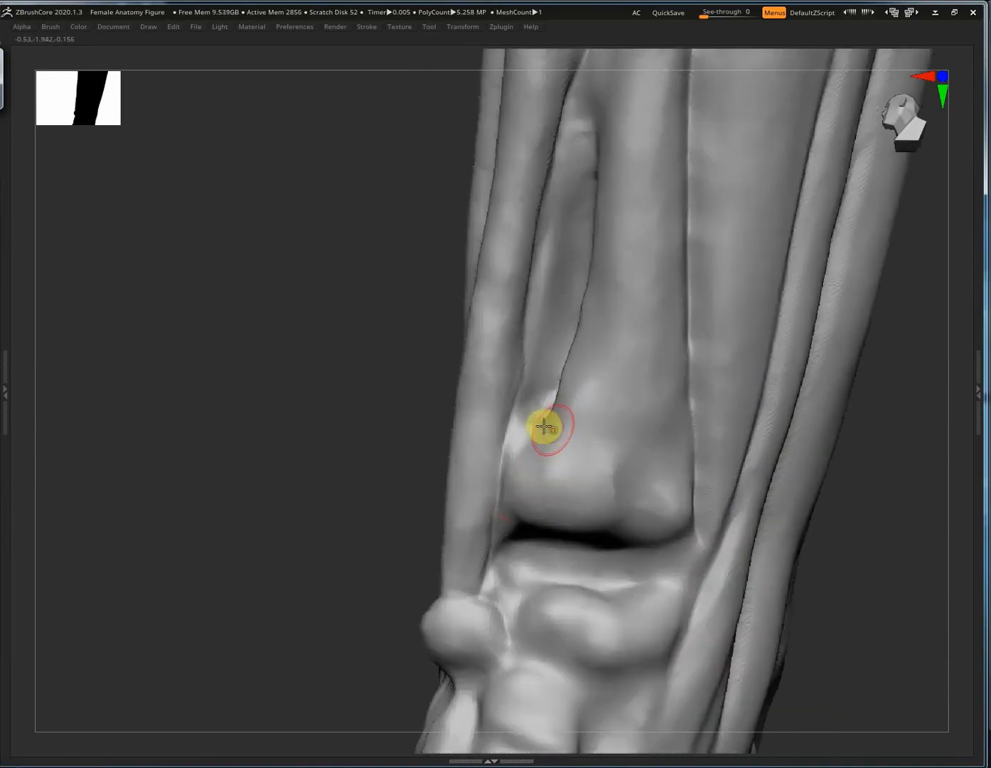
Smooth the long slender tendon beside the narrow gap above the wrist and sharpen its edge along the gap.
right_drag(544, 426, 549, 302)
drag(519, 274, 515, 337)
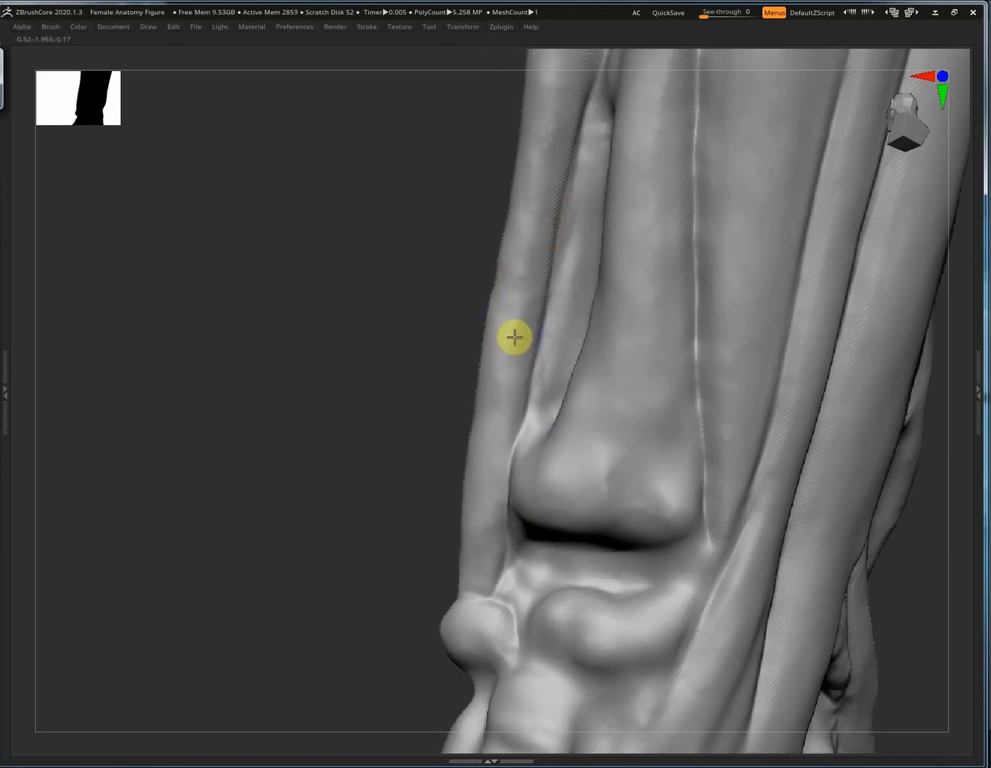
shift+drag(497, 285, 476, 458)
mouse_move(521, 257)
mouse_down()
mouse_move(519, 430)
mouse_move(626, 522)
mouse_move(634, 469)
mouse_move(657, 525)
mouse_move(653, 471)
mouse_up()
mouse_move(501, 383)
right_down()
mouse_move(557, 430)
mouse_move(590, 420)
right_up()
right_drag(571, 157, 556, 157)
drag(559, 96, 521, 322)
Define the lower end of the narrow gap where the deep muscle meets the bone's flared end.
mouse_move(521, 322)
right_down()
mouse_move(564, 288)
mouse_move(554, 323)
right_up()
drag(553, 338, 547, 432)
right_drag(605, 447, 558, 483)
mouse_move(560, 454)
mouse_down()
mouse_move(587, 407)
mouse_move(578, 442)
mouse_up()
mouse_move(578, 442)
right_down()
mouse_move(603, 398)
mouse_move(576, 237)
right_up()
drag(575, 237, 555, 416)
Sculpt raised bony ridges and a short vertical groove on the flared lower end of the forearm bone, undoing a stray stroke.
drag(651, 474, 650, 461)
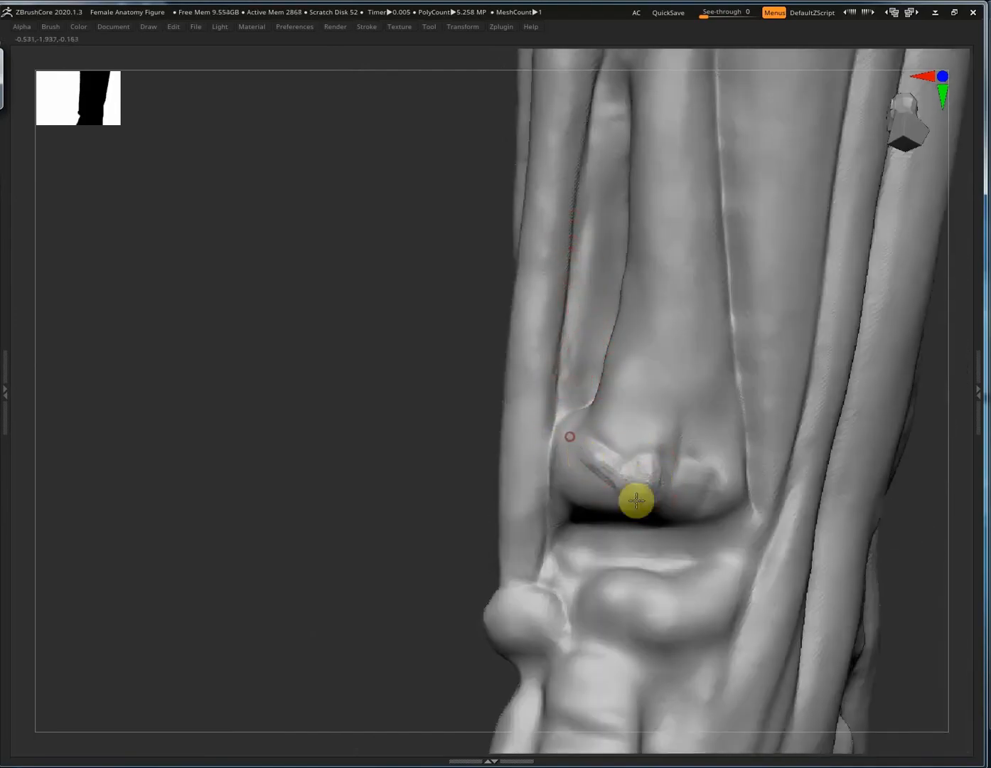
mouse_move(637, 499)
mouse_down()
mouse_move(708, 456)
mouse_move(728, 414)
mouse_up()
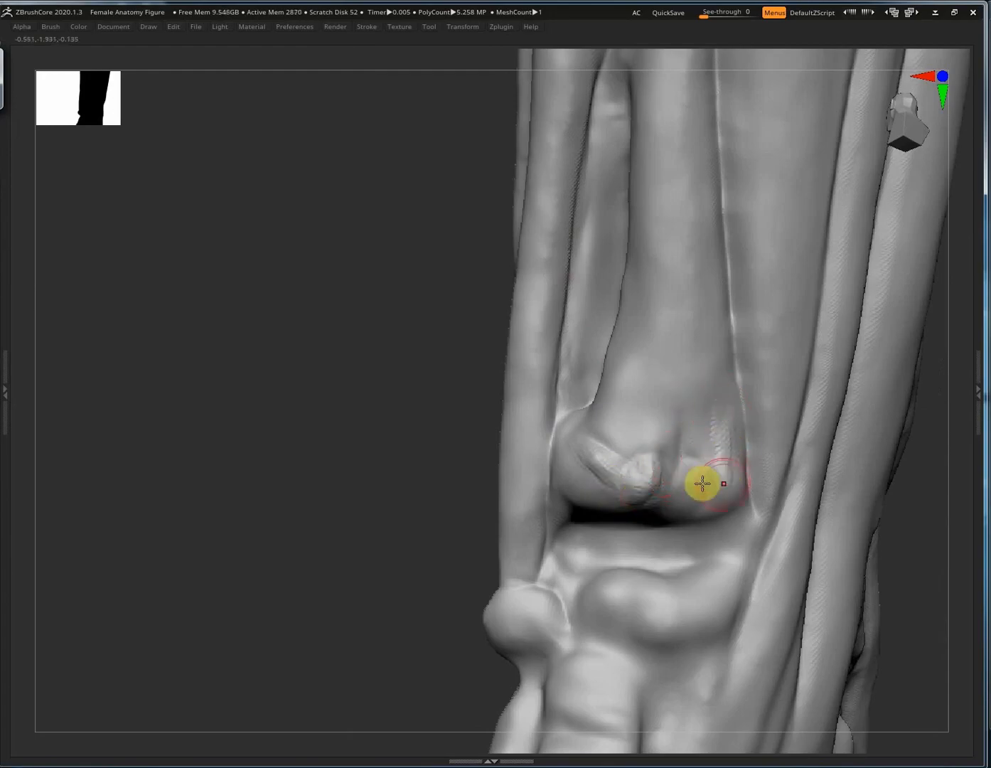
mouse_move(692, 477)
mouse_down()
mouse_move(677, 437)
mouse_move(663, 455)
mouse_up()
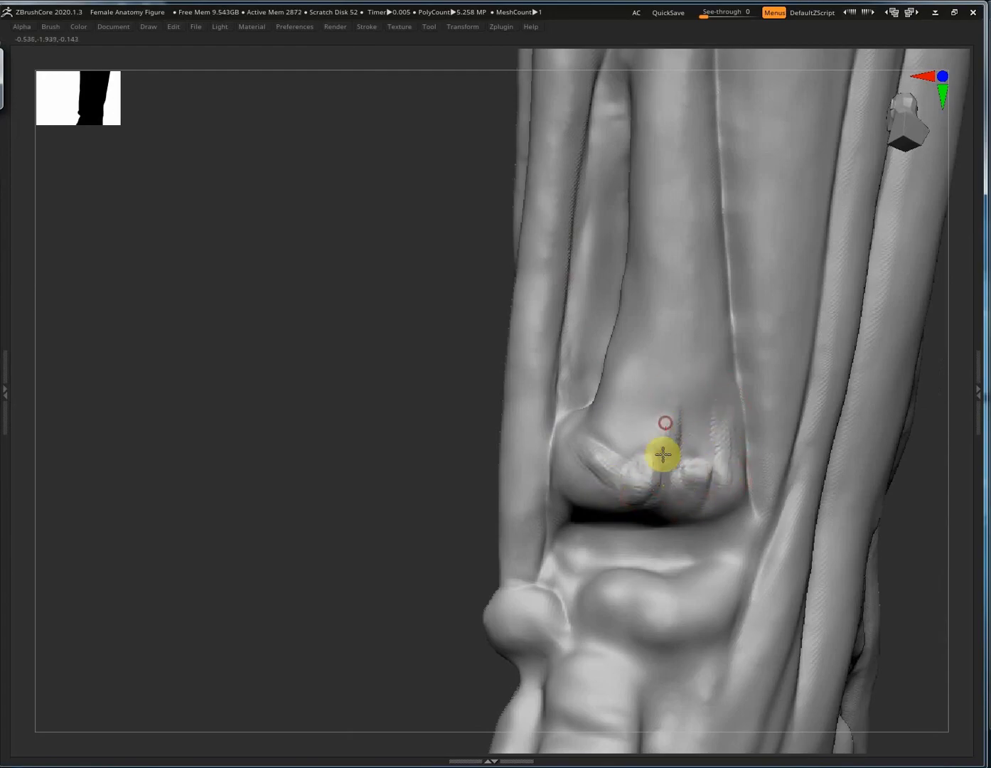
mouse_move(664, 375)
mouse_down()
mouse_move(728, 451)
mouse_move(609, 433)
mouse_up()
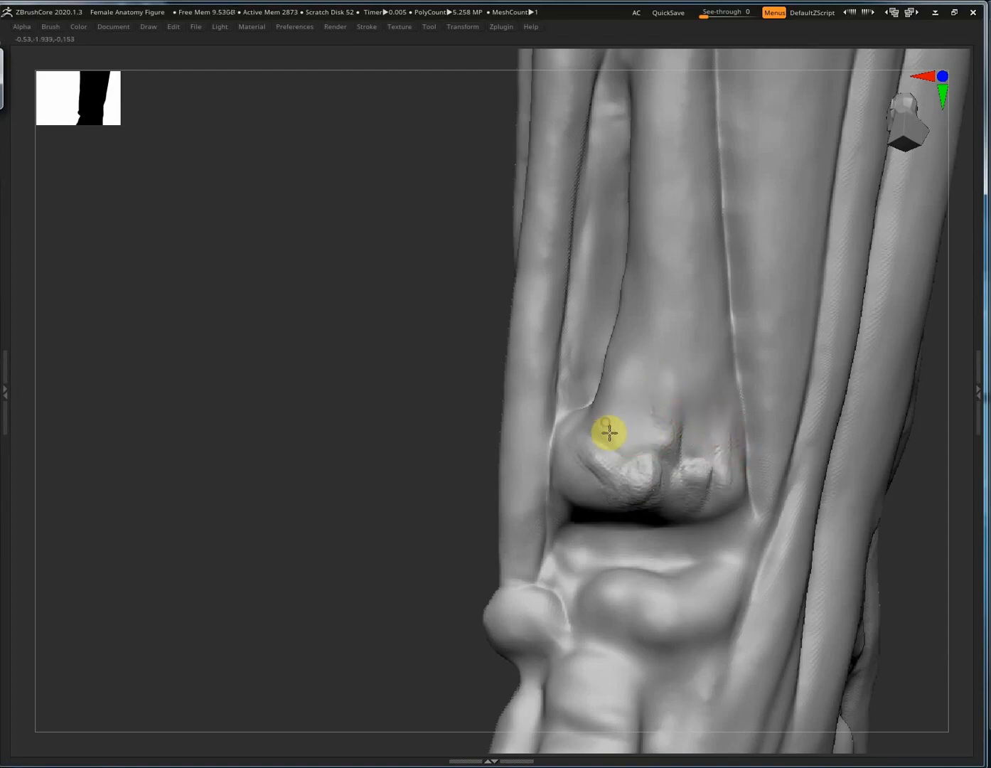
mouse_move(681, 421)
mouse_down()
mouse_move(659, 435)
mouse_move(717, 458)
mouse_move(690, 384)
mouse_move(725, 395)
mouse_move(717, 389)
mouse_move(758, 421)
mouse_up()
key(ctrl+z)
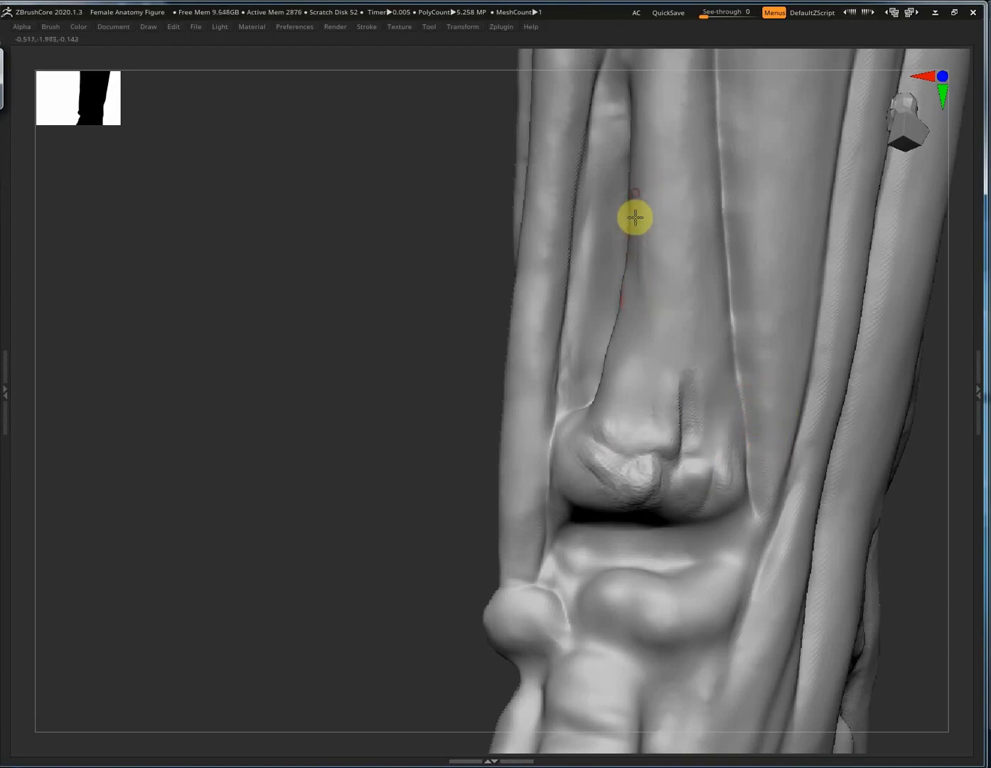
Refine the bone shaft above the flared end and build up a small bony knob at its outer corner.
mouse_move(644, 320)
mouse_down()
mouse_move(639, 262)
mouse_move(657, 229)
mouse_up()
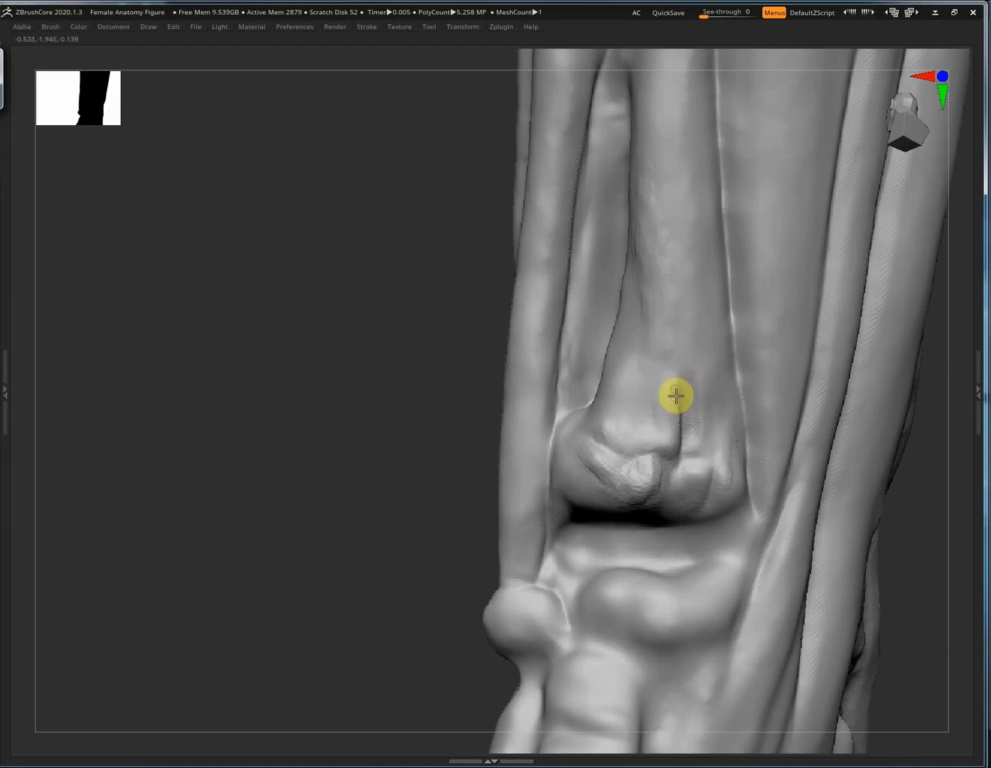
drag(676, 396, 620, 490)
mouse_move(707, 497)
mouse_down()
mouse_move(732, 496)
mouse_move(730, 552)
mouse_move(642, 526)
mouse_move(635, 545)
mouse_up()
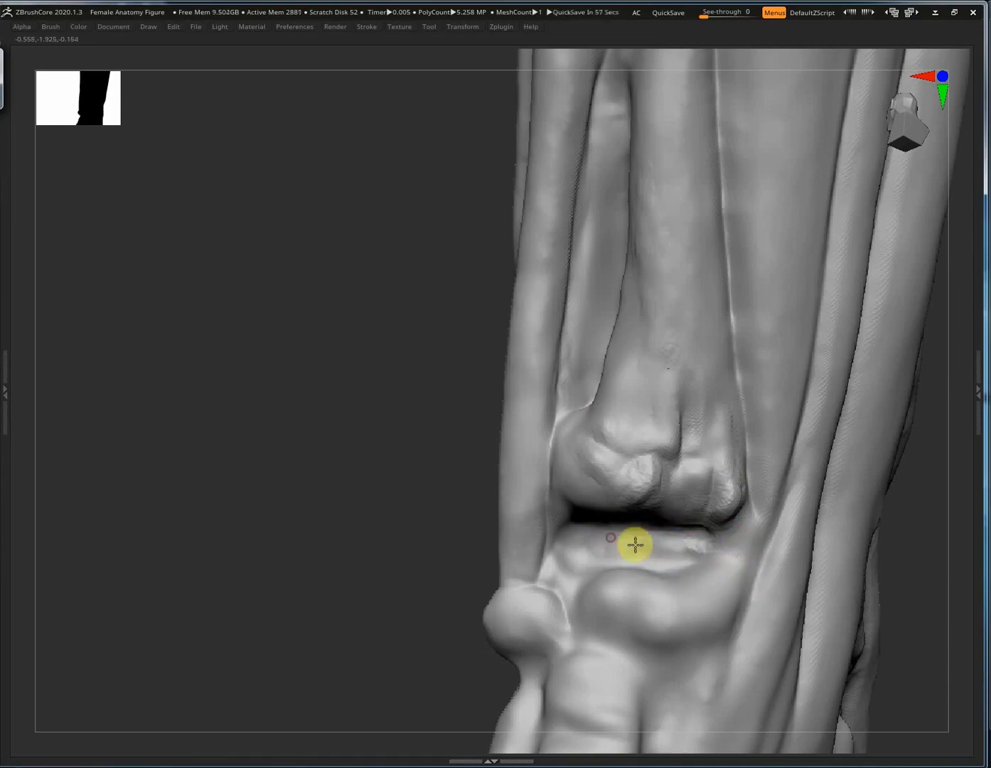
right_drag(648, 402, 674, 351)
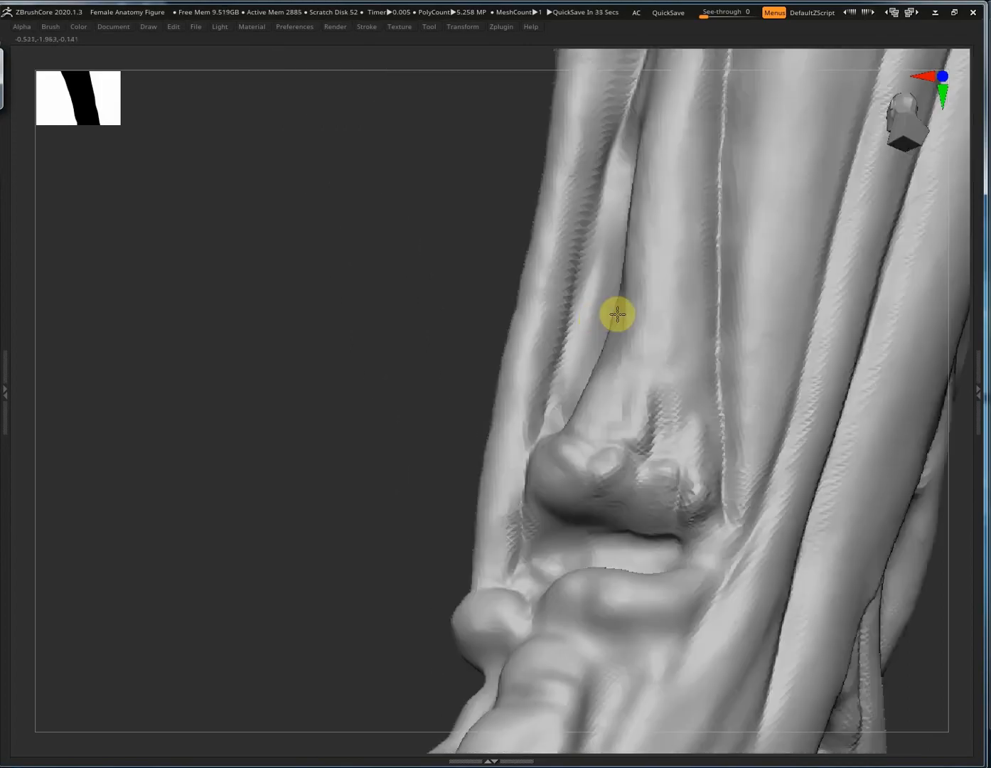
mouse_move(658, 339)
mouse_down()
mouse_move(677, 326)
mouse_move(691, 350)
mouse_up()
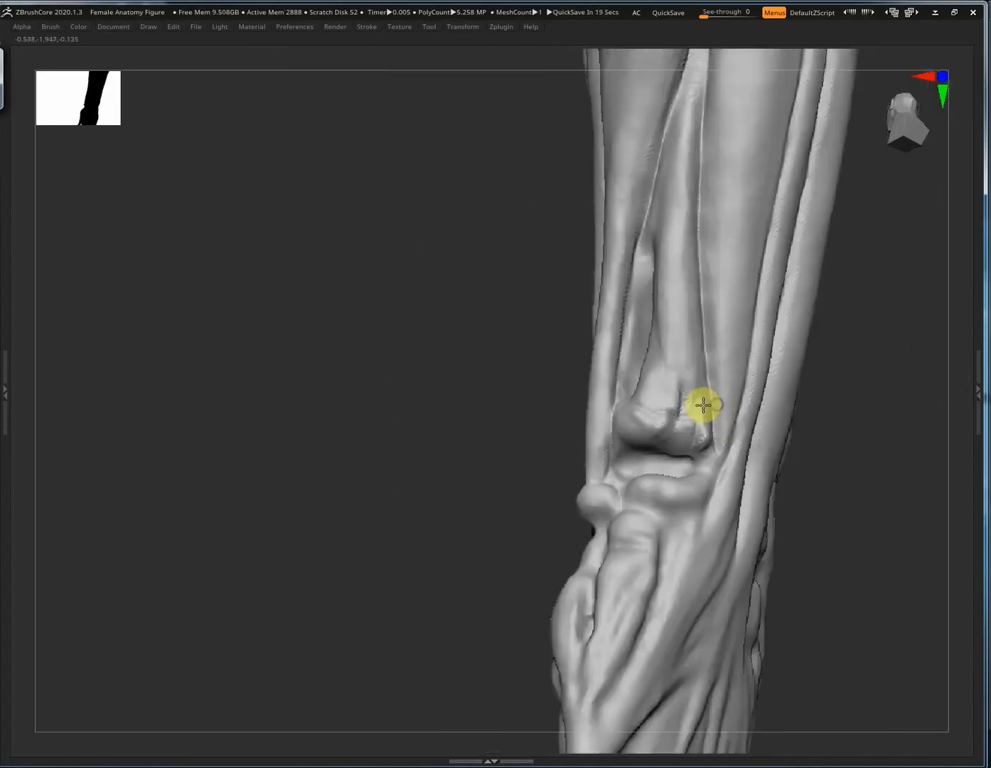
Deepen the narrow gap between tendon and bone and taper its upper end to a clean point.
mouse_move(700, 404)
right_down()
mouse_move(692, 233)
mouse_move(643, 312)
mouse_move(810, 183)
mouse_move(663, 354)
right_up()
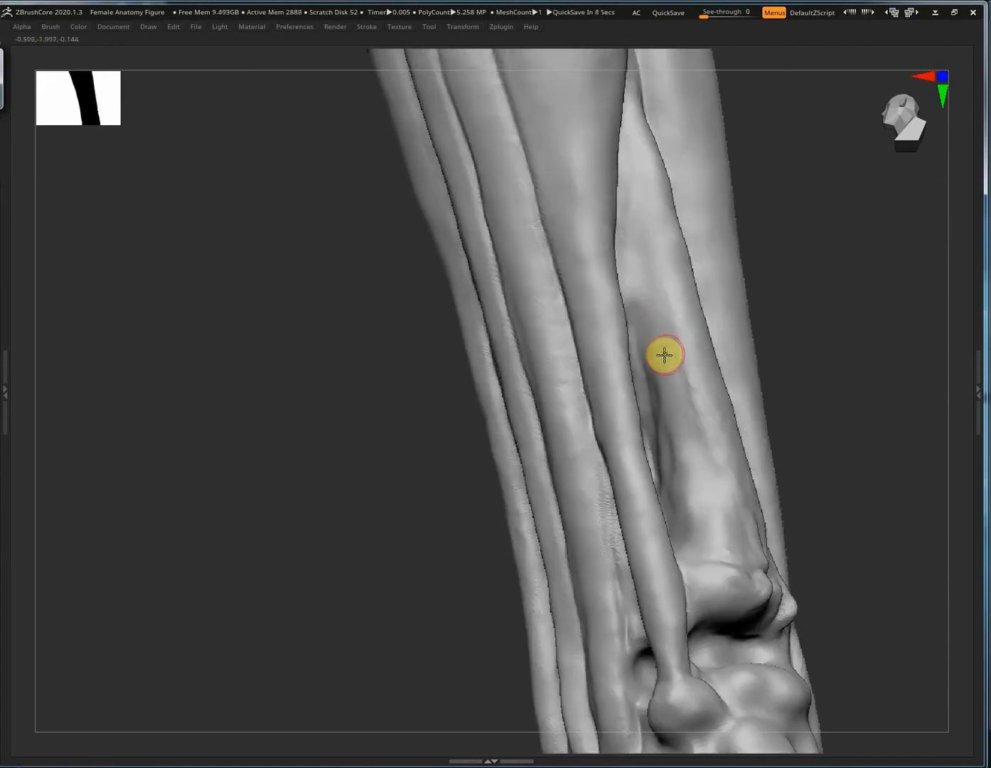
drag(665, 354, 635, 312)
right_drag(661, 279, 637, 274)
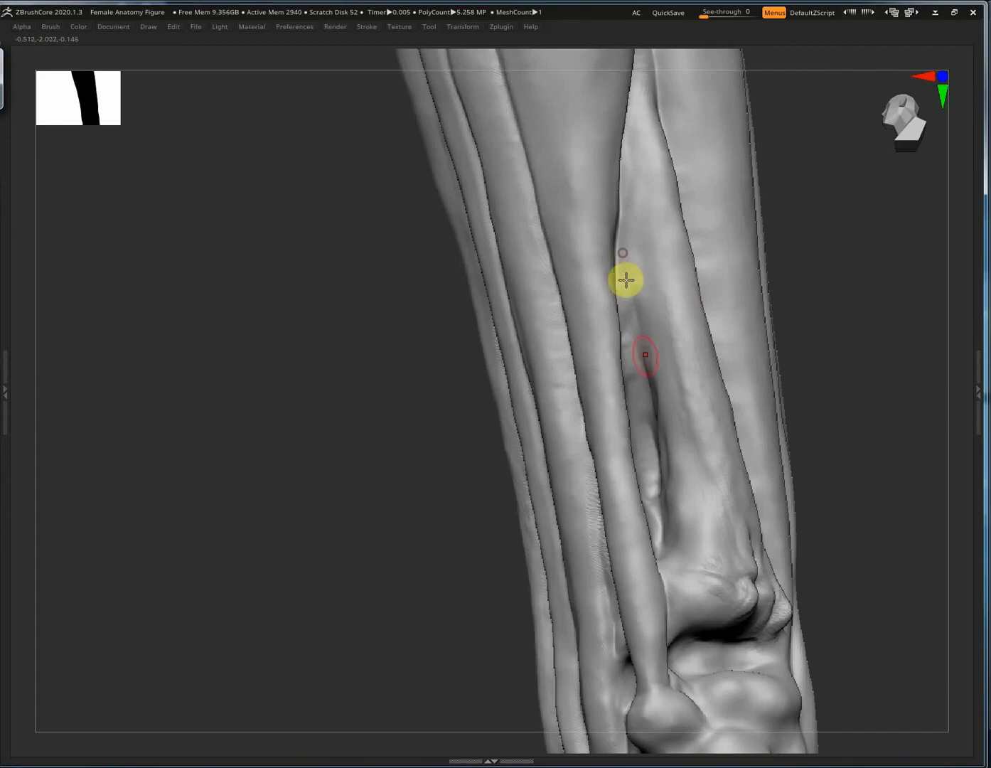
mouse_move(618, 245)
right_down()
mouse_move(636, 317)
mouse_move(628, 260)
mouse_move(629, 275)
right_up()
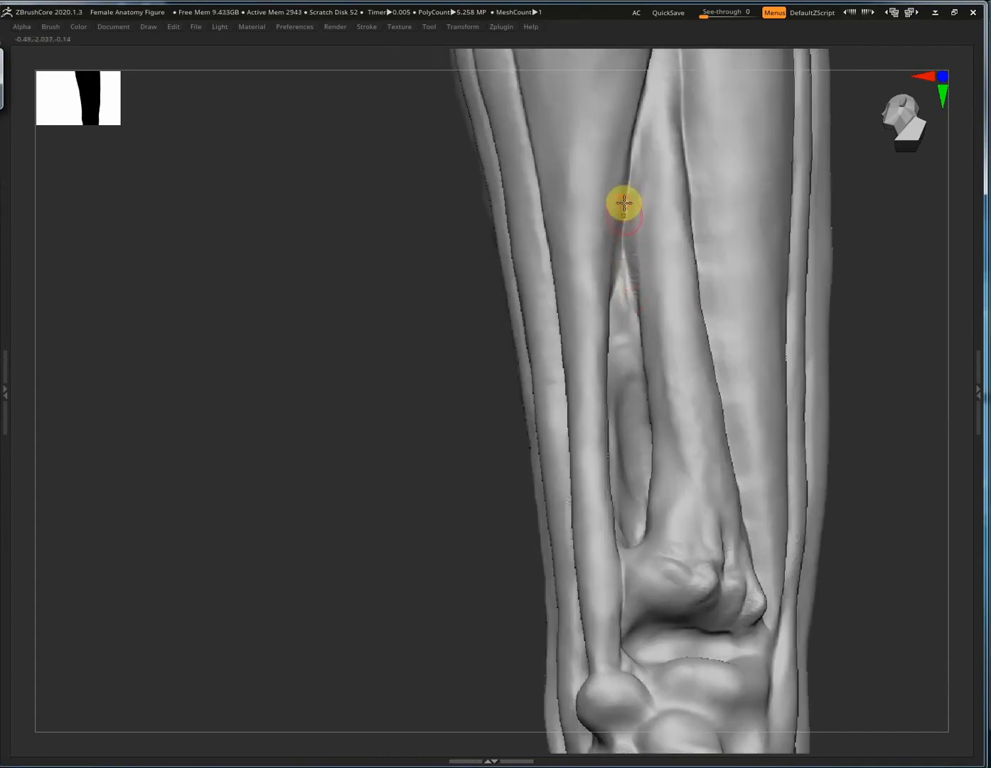
right_drag(641, 349, 629, 230)
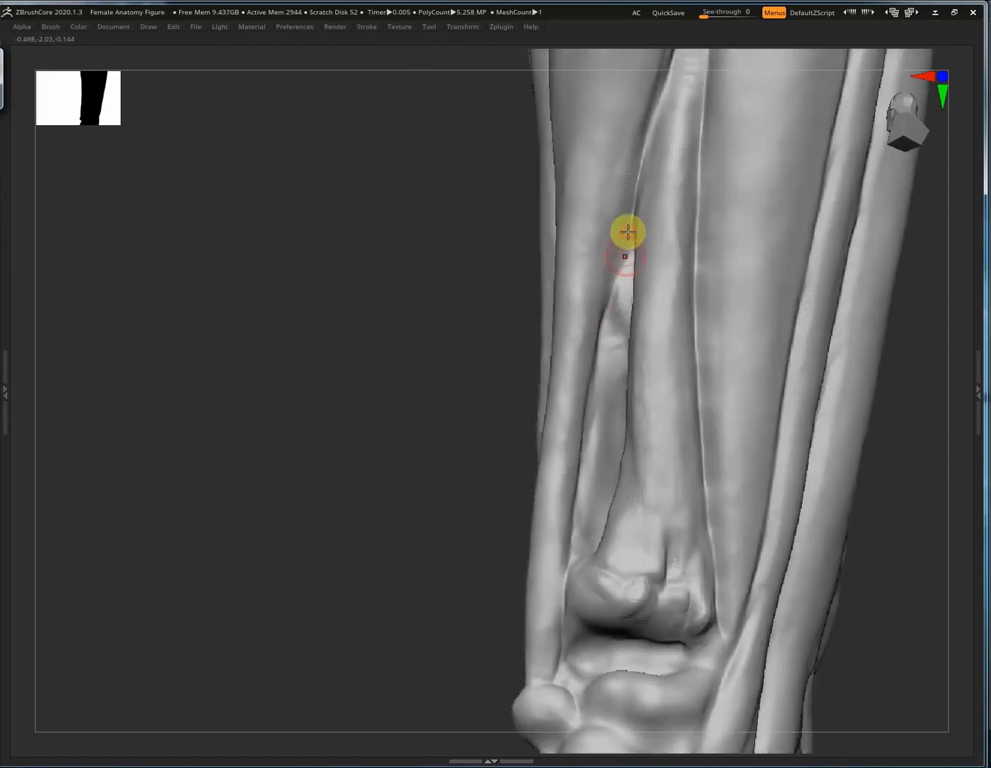
right_drag(629, 344, 639, 272)
Inspect the mesh wireframe at the gap's upper end, smooth the stretched polygons, and redefine the edge there.
key(shift+f)
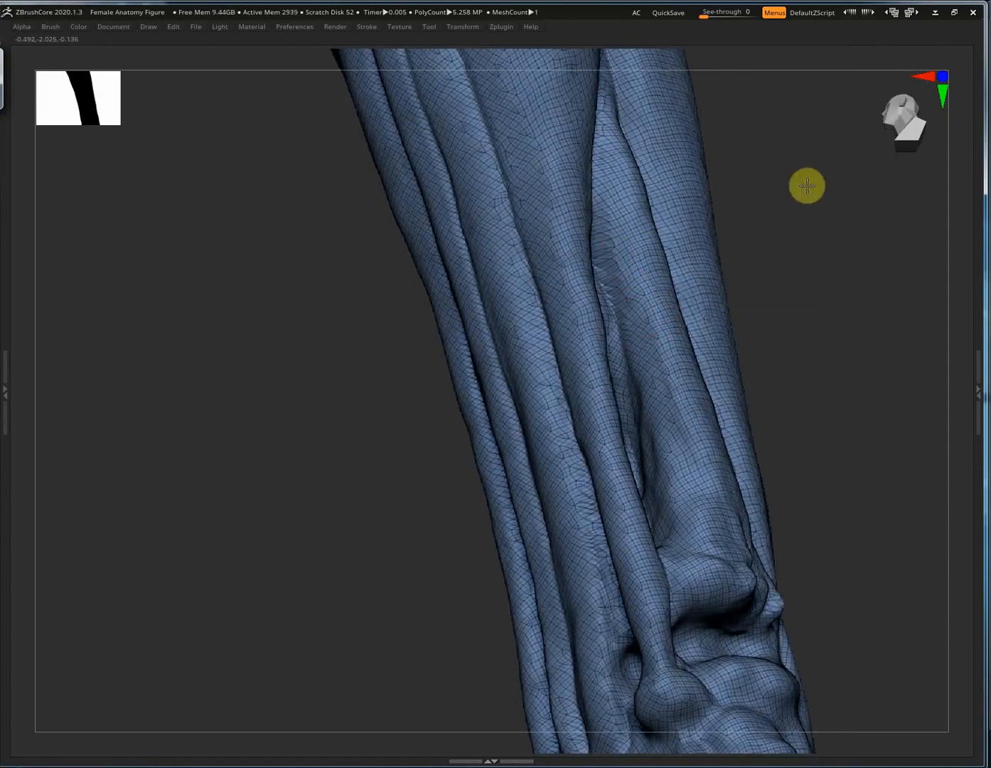
ctrl+right_drag(806, 185, 609, 269)
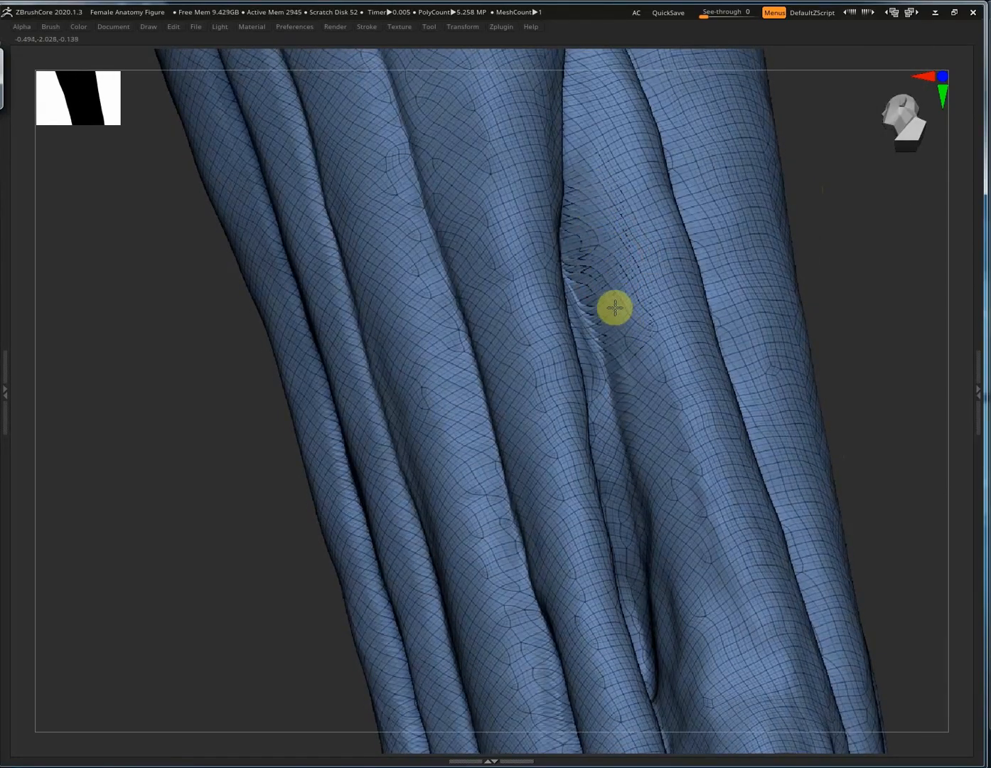
shift+drag(615, 308, 631, 341)
key(shift+f)
right_drag(636, 256, 589, 204)
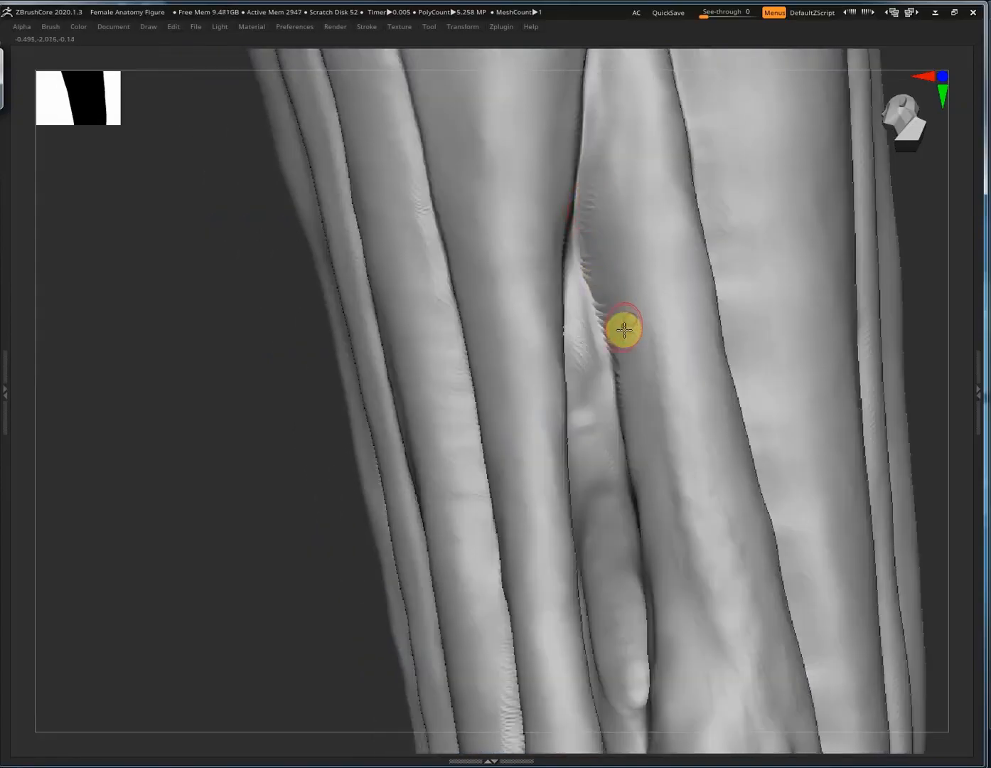
right_drag(623, 330, 593, 350)
drag(594, 349, 584, 283)
Separate the deep muscle inside the gap from the neighbouring tendon and bone down to the flared end, checking the wireframe.
mouse_move(583, 283)
right_down()
mouse_move(575, 258)
mouse_move(619, 343)
mouse_move(692, 404)
mouse_move(703, 440)
mouse_move(627, 353)
mouse_move(664, 432)
mouse_move(659, 538)
mouse_move(640, 439)
right_up()
key(shift+f)
key(shift+f)
key(shift+f)
key(shift+f)
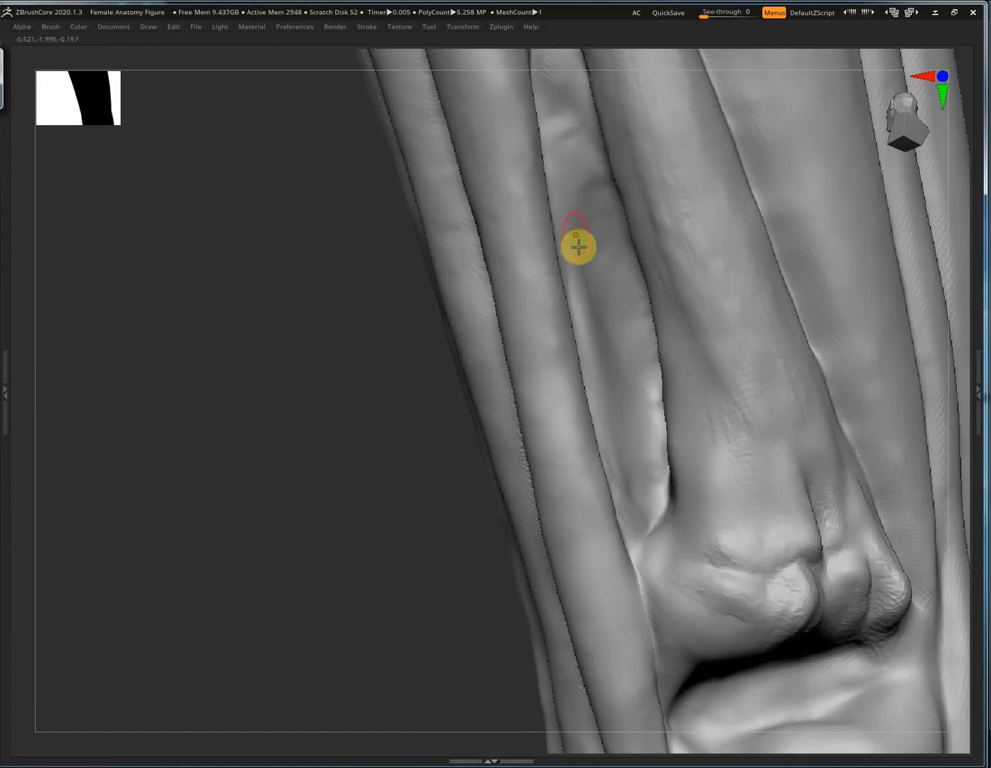
right_drag(578, 246, 684, 247)
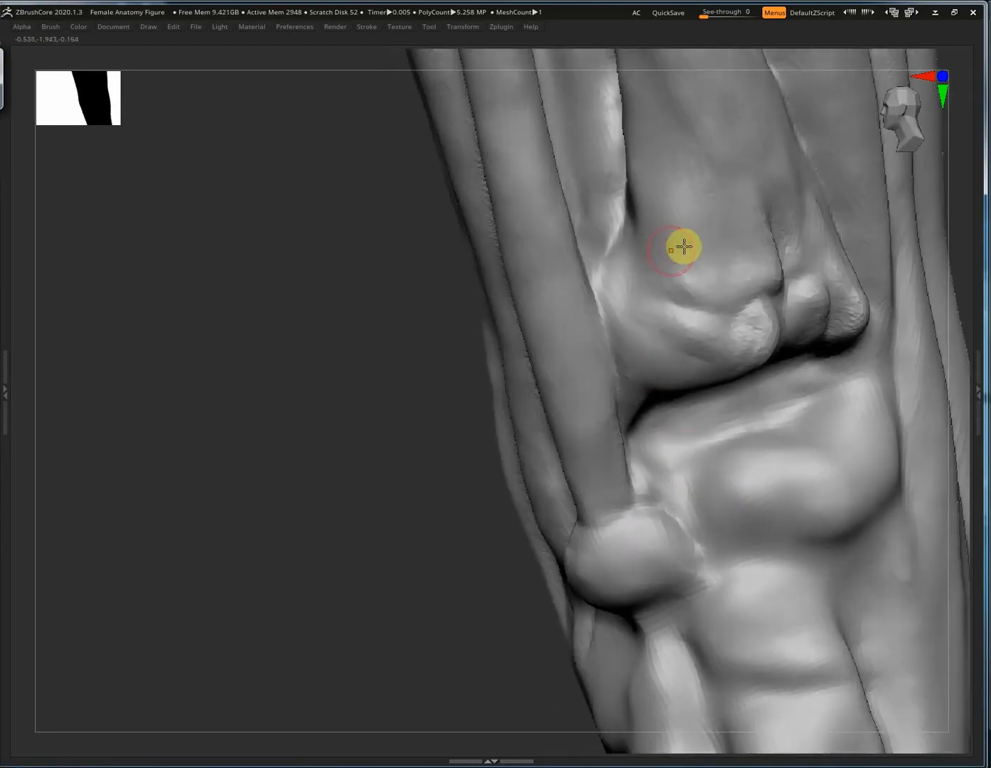
Define the crease around the round wrist bone and the upper edges of the wrist bones below the joint gap.
mouse_move(668, 437)
mouse_down()
mouse_move(696, 599)
mouse_move(621, 624)
mouse_up()
mouse_move(670, 475)
mouse_down()
mouse_move(805, 431)
mouse_move(823, 365)
mouse_move(760, 390)
mouse_up()
right_drag(652, 361, 749, 452)
drag(653, 425, 742, 445)
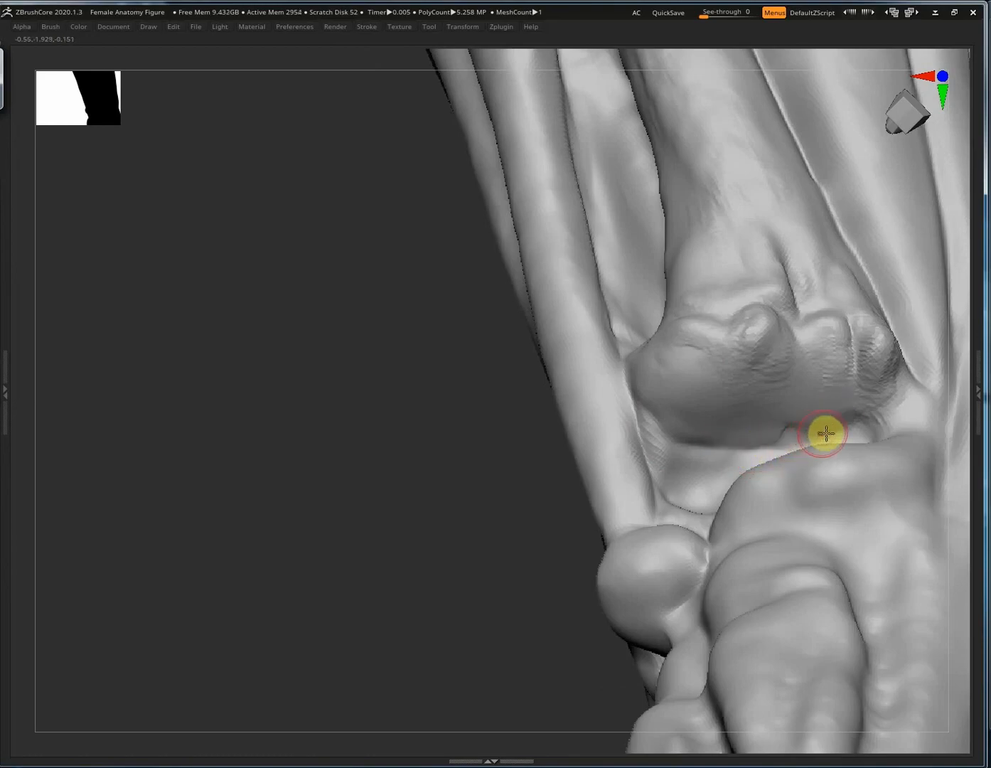
Refine the recess beneath the bone's flared end and display the wireframe to inspect the joint gap's mesh.
right_drag(825, 434, 763, 431)
mouse_move(762, 431)
mouse_down()
mouse_move(689, 415)
mouse_move(779, 446)
mouse_up()
key(shift+f)
ctrl+right_drag(780, 447, 781, 405)
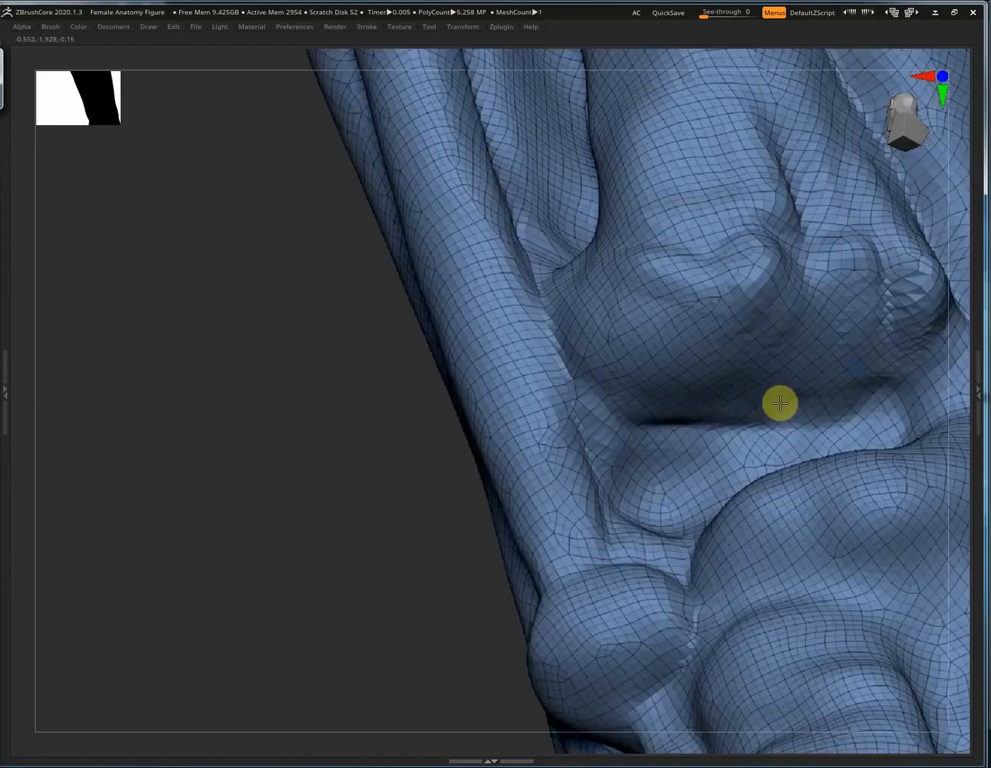
Build up the ulna head's corner beside the wrist tendons and turn off the polygon wireframe display.
mouse_move(718, 401)
ctrl+right_down()
mouse_move(716, 414)
mouse_move(654, 423)
ctrl+right_up()
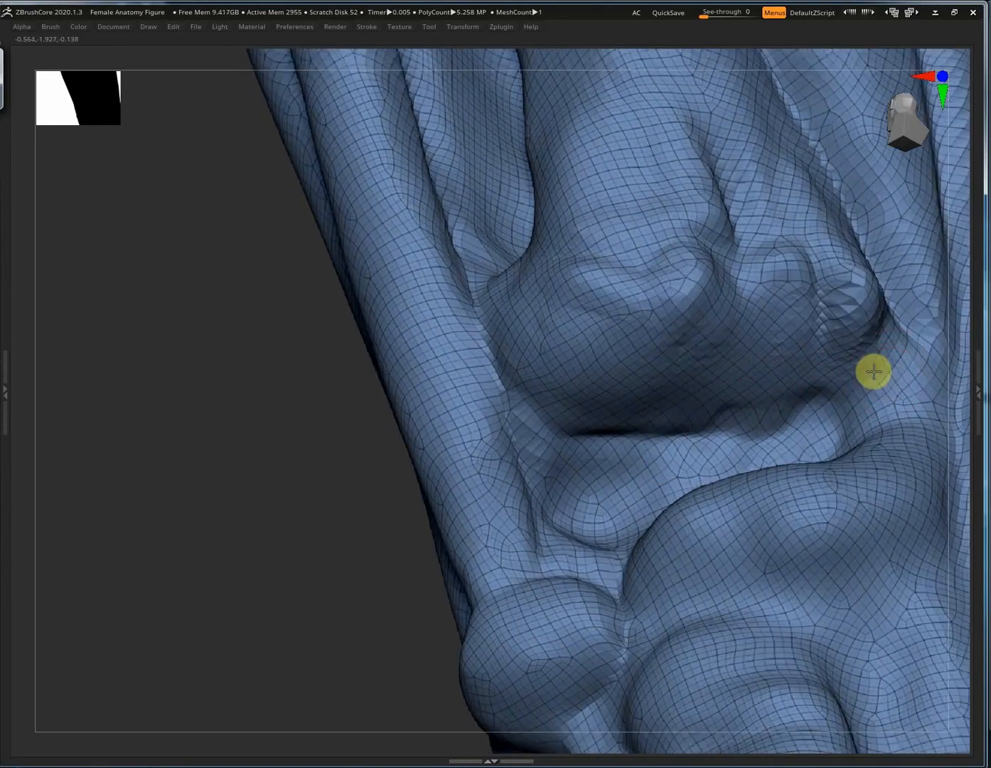
right_drag(873, 371, 896, 358)
mouse_move(903, 318)
mouse_down()
mouse_move(888, 378)
mouse_move(825, 410)
mouse_up()
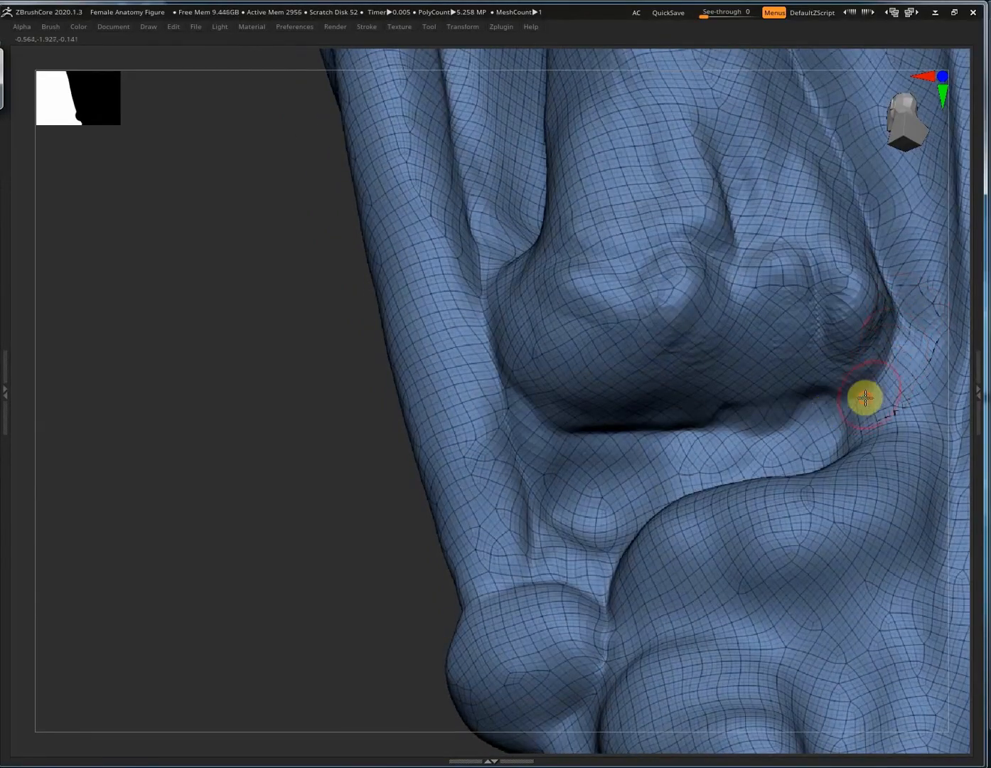
mouse_move(880, 376)
mouse_down()
mouse_move(846, 410)
mouse_move(805, 414)
mouse_up()
drag(903, 346, 884, 374)
key(shift+f)
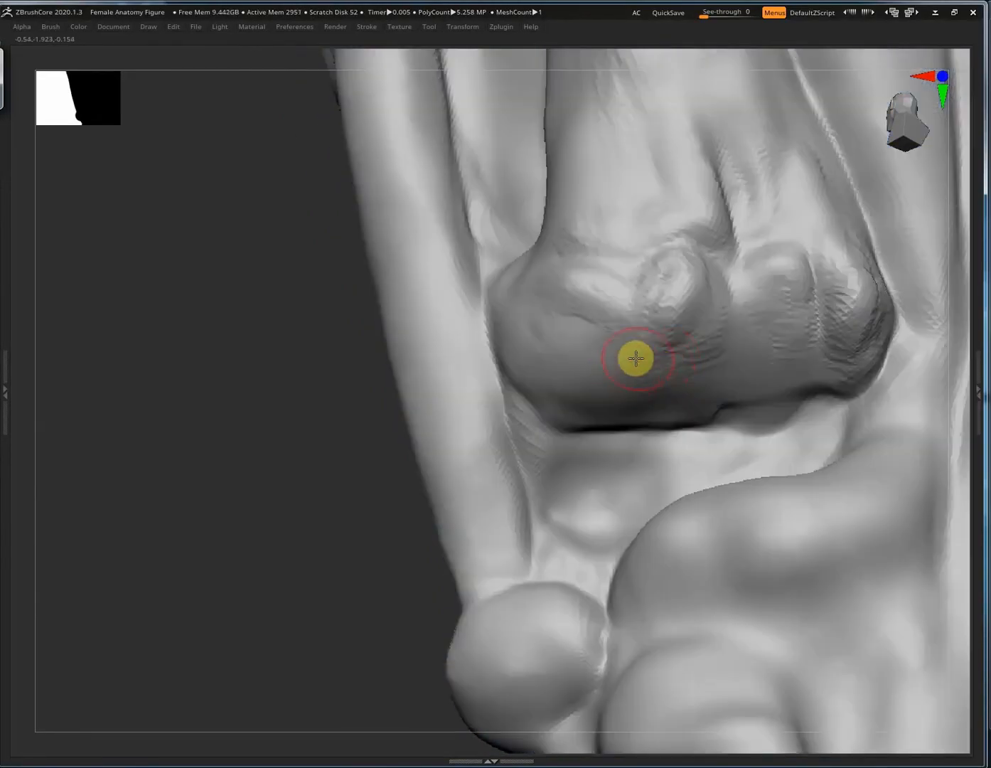
Sculpt bony bumps across the ulna head's face and lower edge, sharpening the gap beneath it.
mouse_move(805, 365)
mouse_down()
mouse_move(837, 376)
mouse_move(873, 344)
mouse_move(846, 395)
mouse_move(770, 358)
mouse_move(782, 389)
mouse_move(774, 398)
mouse_move(798, 376)
mouse_move(800, 339)
mouse_move(849, 283)
mouse_move(871, 335)
mouse_move(789, 355)
mouse_up()
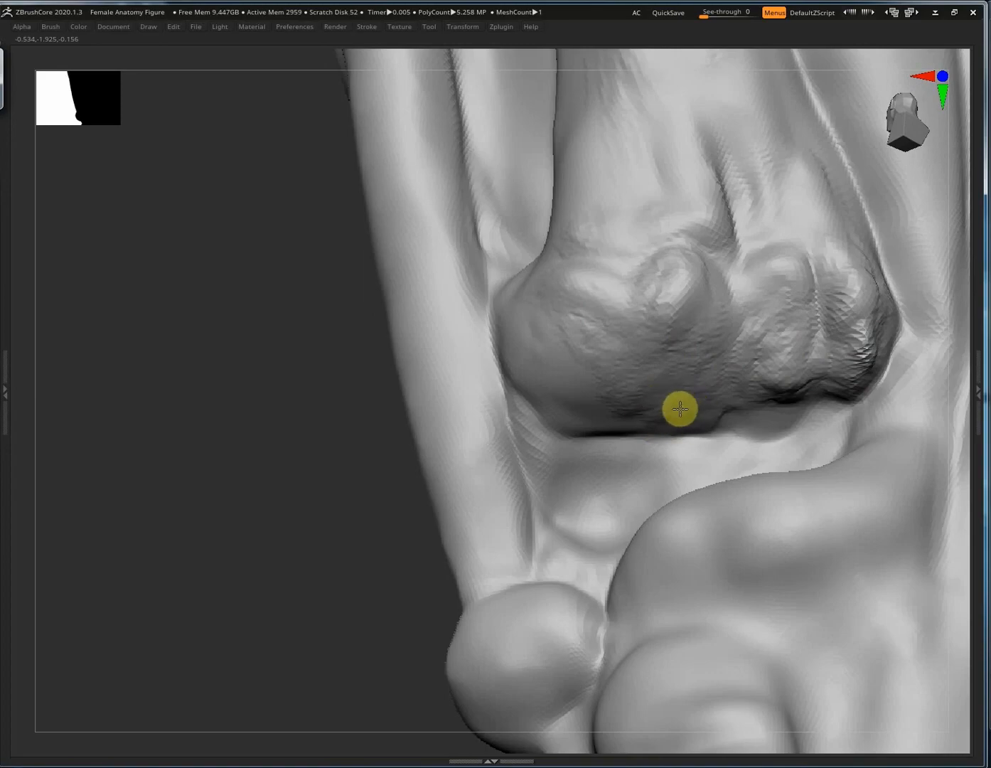
mouse_move(668, 411)
mouse_down()
mouse_move(782, 295)
mouse_move(800, 323)
mouse_move(572, 300)
mouse_up()
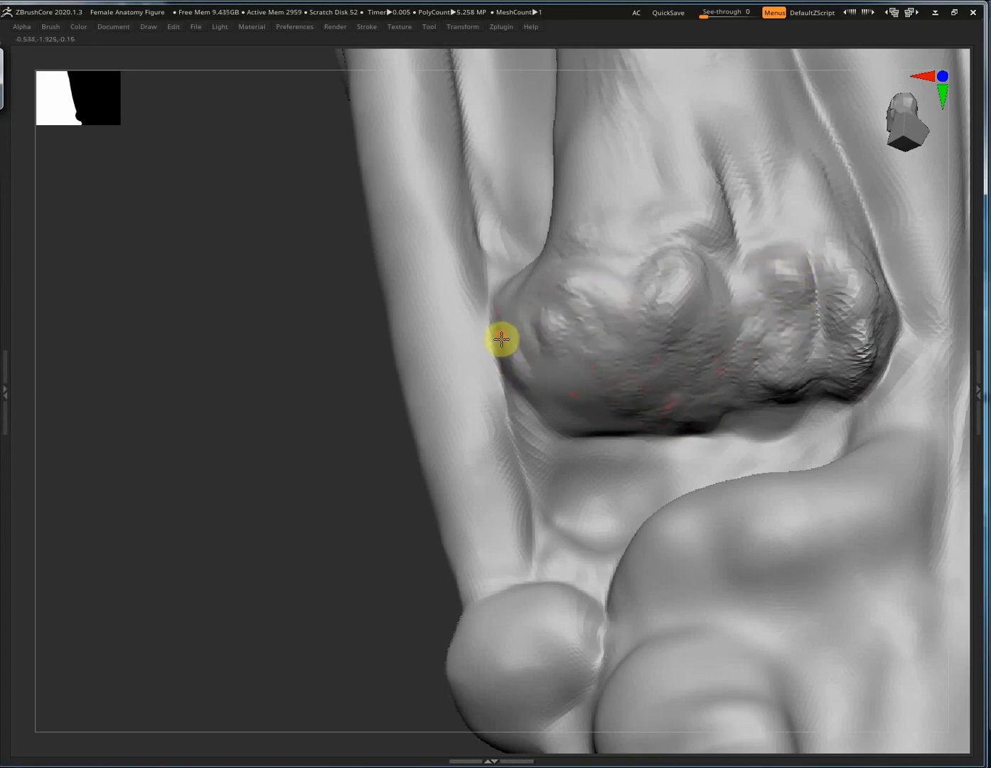
drag(501, 339, 545, 361)
mouse_move(563, 411)
mouse_down()
mouse_move(555, 398)
mouse_move(609, 427)
mouse_move(557, 396)
mouse_move(563, 387)
mouse_move(586, 416)
mouse_move(699, 431)
mouse_move(764, 418)
mouse_up()
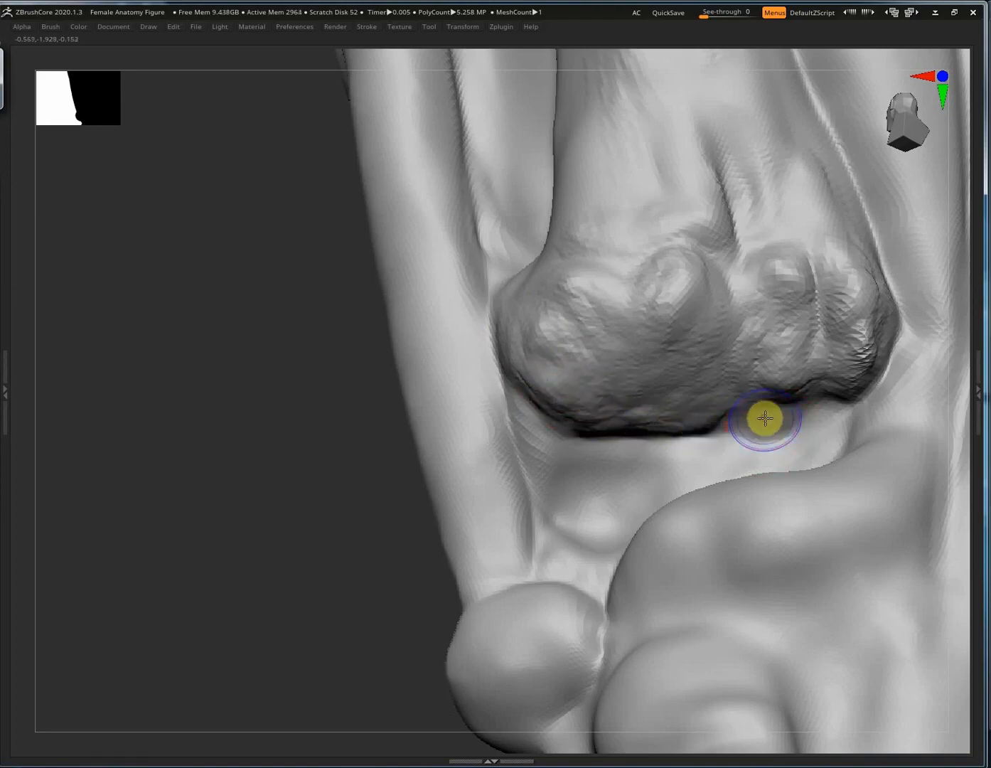
right_drag(788, 436, 808, 447)
mouse_move(783, 458)
mouse_down()
mouse_move(796, 454)
mouse_move(710, 470)
mouse_move(633, 460)
mouse_move(623, 491)
mouse_move(682, 484)
mouse_move(707, 513)
mouse_move(832, 419)
mouse_up()
Add rough relief to the side of the ulna head facing the long tendon and refine its upper rim.
right_drag(619, 367, 710, 319)
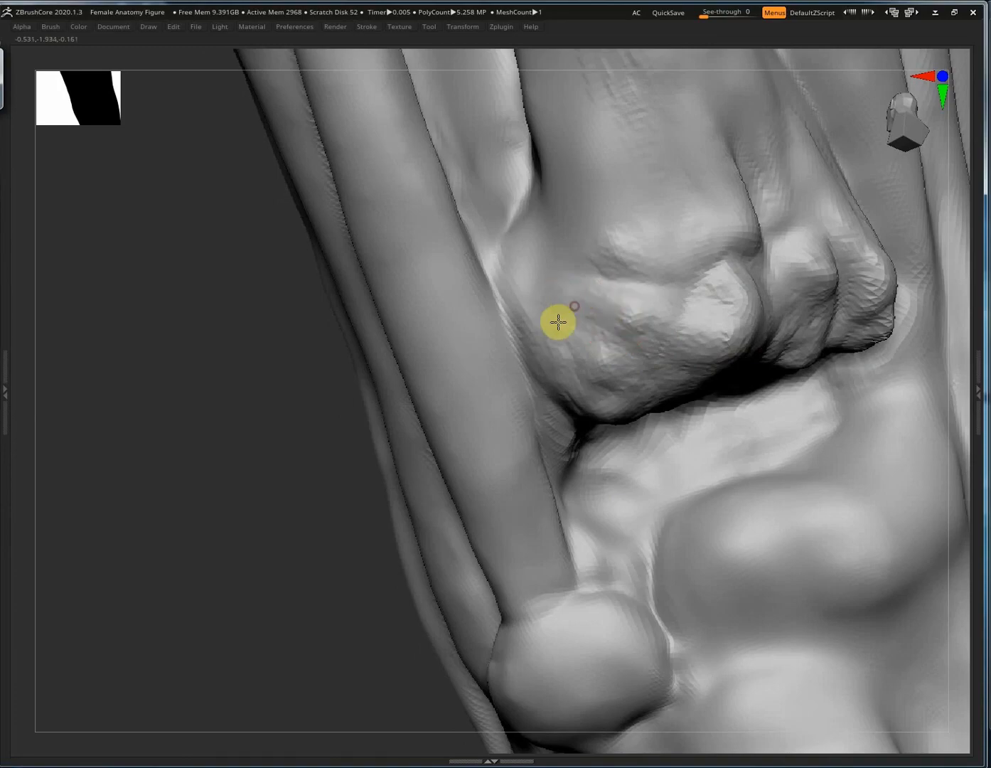
mouse_move(558, 320)
mouse_down()
mouse_move(517, 230)
mouse_move(533, 306)
mouse_up()
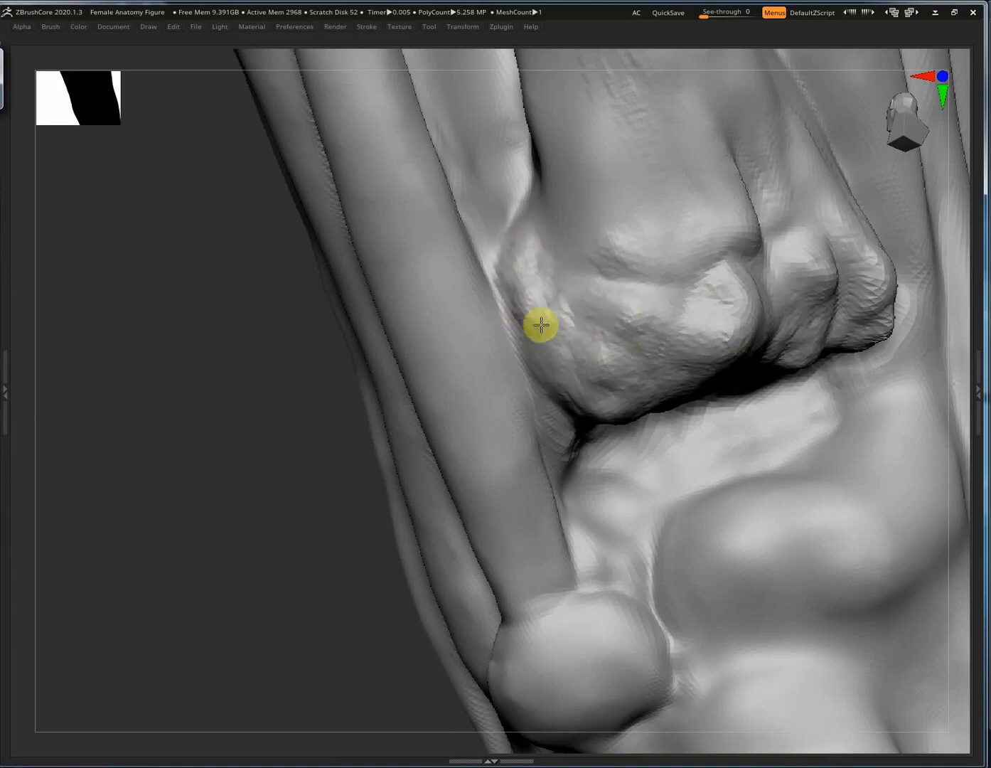
drag(540, 325, 578, 346)
mouse_move(605, 261)
mouse_down()
mouse_move(540, 253)
mouse_move(609, 276)
mouse_move(522, 221)
mouse_move(562, 244)
mouse_move(622, 212)
mouse_move(558, 127)
mouse_move(616, 204)
mouse_move(699, 264)
mouse_move(581, 256)
mouse_up()
mouse_move(491, 377)
right_down()
mouse_move(487, 362)
mouse_move(742, 326)
right_up()
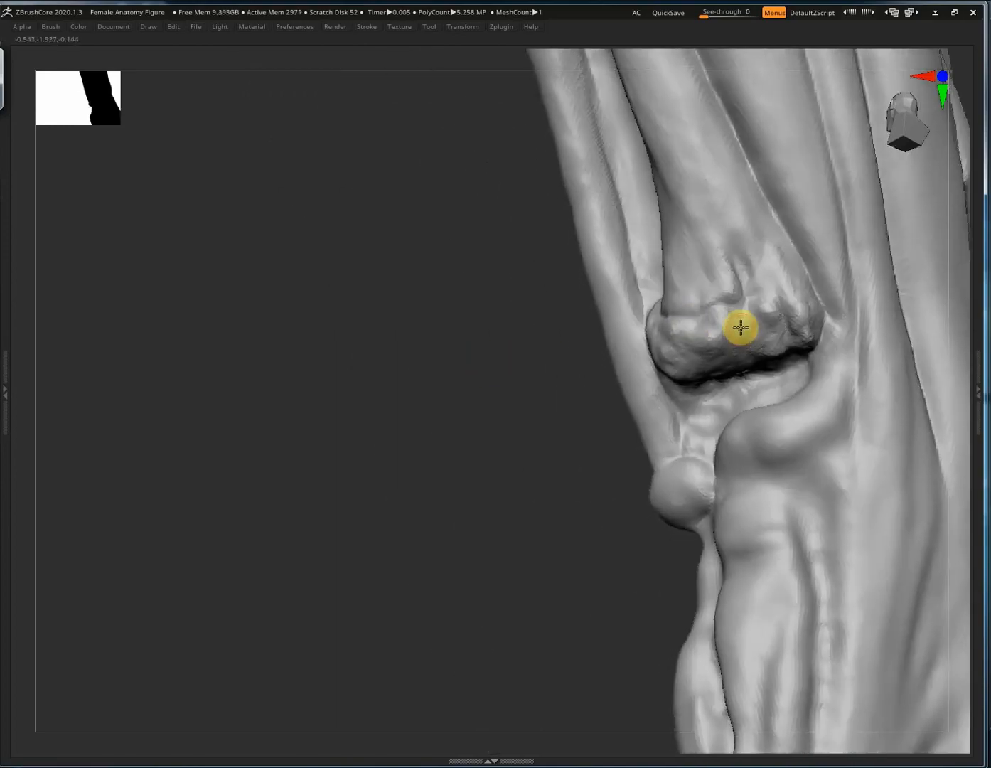
mouse_move(667, 341)
ctrl+right_down()
mouse_move(751, 307)
mouse_move(672, 361)
ctrl+right_up()
mouse_move(679, 356)
mouse_down()
mouse_move(670, 382)
mouse_move(722, 361)
mouse_move(689, 373)
mouse_up()
Refine the ulna head's surface and its corner beside the tendons on the opposite wrist.
mouse_move(799, 338)
ctrl+right_down()
mouse_move(783, 355)
mouse_move(842, 386)
mouse_move(834, 390)
mouse_move(913, 350)
mouse_move(833, 398)
mouse_move(813, 393)
mouse_move(842, 398)
mouse_move(828, 410)
mouse_move(854, 442)
mouse_move(840, 387)
mouse_move(677, 400)
mouse_move(809, 262)
mouse_move(763, 290)
mouse_move(430, 412)
mouse_move(372, 318)
mouse_move(526, 182)
mouse_move(319, 298)
mouse_move(312, 275)
ctrl+right_up()
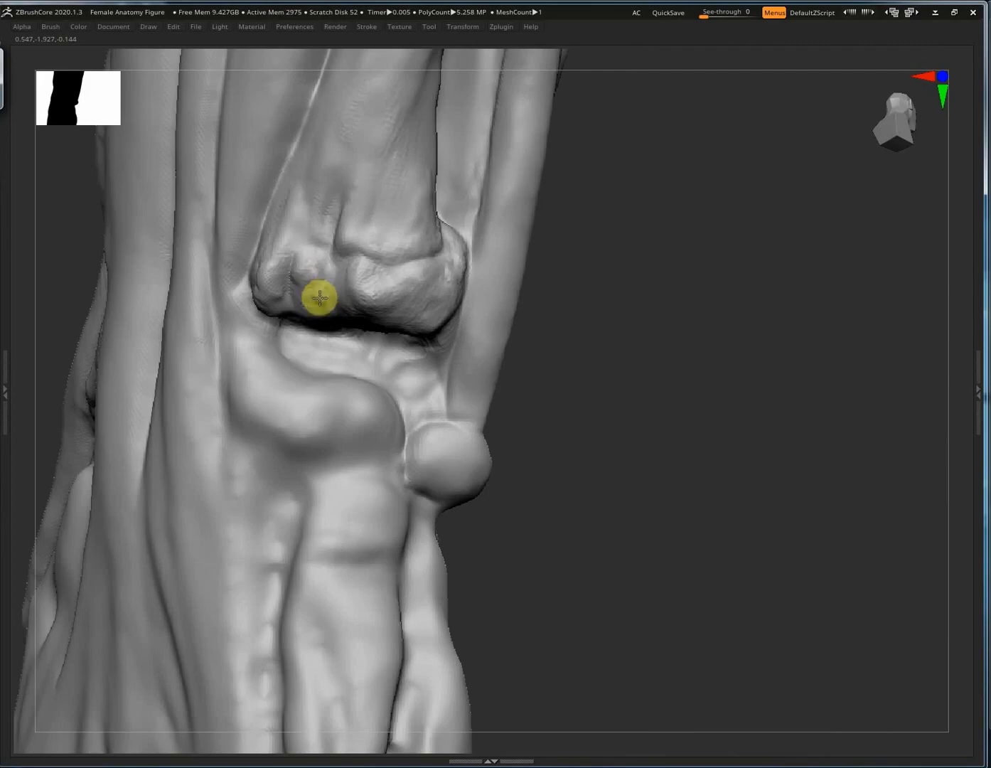
drag(320, 299, 310, 288)
mouse_move(298, 288)
right_down()
mouse_move(317, 293)
mouse_move(310, 247)
mouse_move(341, 227)
mouse_move(441, 253)
mouse_move(487, 308)
mouse_move(427, 363)
mouse_move(347, 258)
right_up()
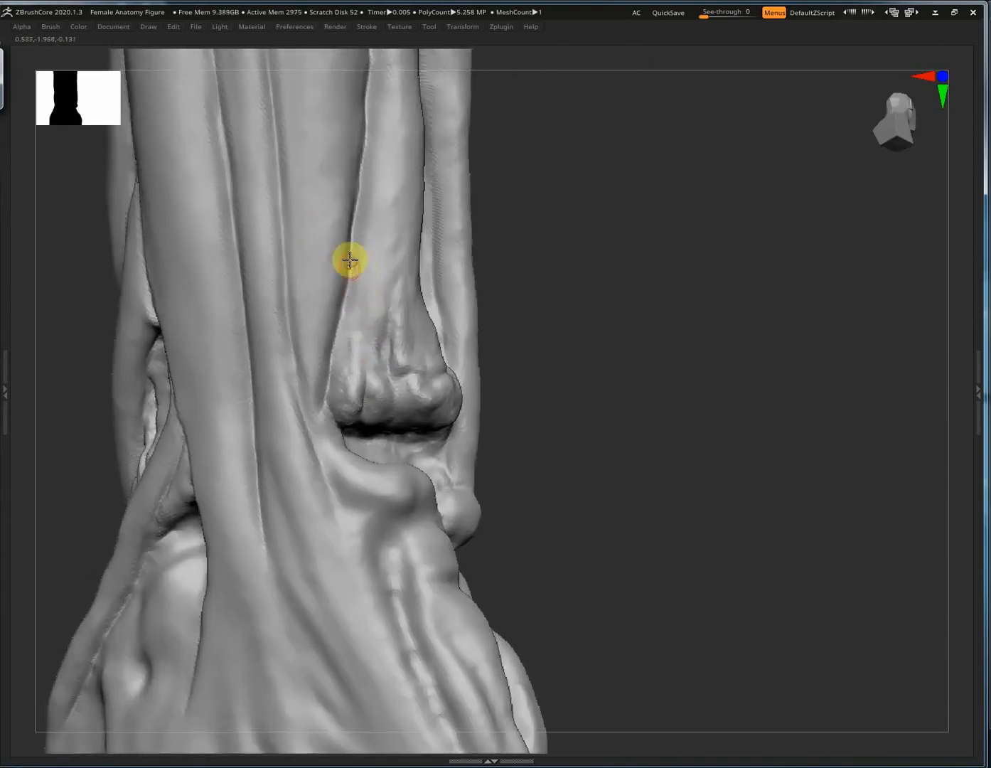
right_drag(332, 402, 442, 384)
mouse_move(416, 318)
right_down()
mouse_move(416, 383)
mouse_move(406, 339)
right_up()
mouse_move(411, 405)
right_down()
mouse_move(587, 320)
mouse_move(750, 273)
mouse_move(637, 412)
mouse_move(674, 492)
mouse_move(719, 445)
mouse_move(683, 445)
mouse_move(842, 204)
mouse_move(537, 339)
mouse_move(422, 412)
right_up()
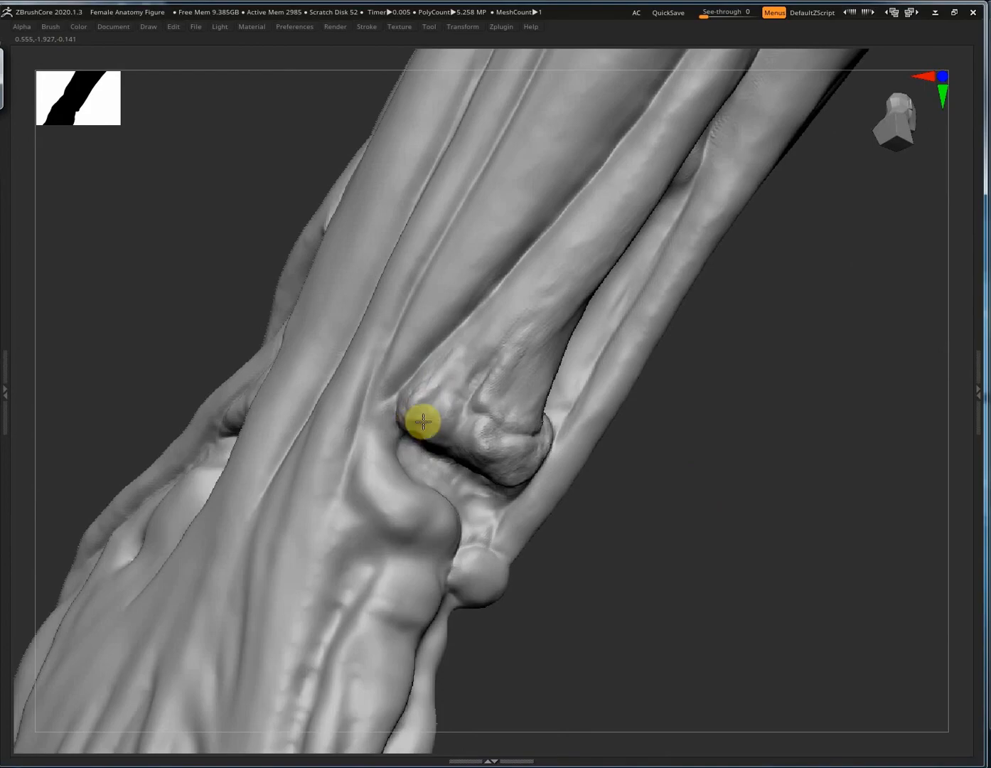
Save the project as Female Anatomy Figure, replacing the existing file.
right_drag(427, 430, 581, 507)
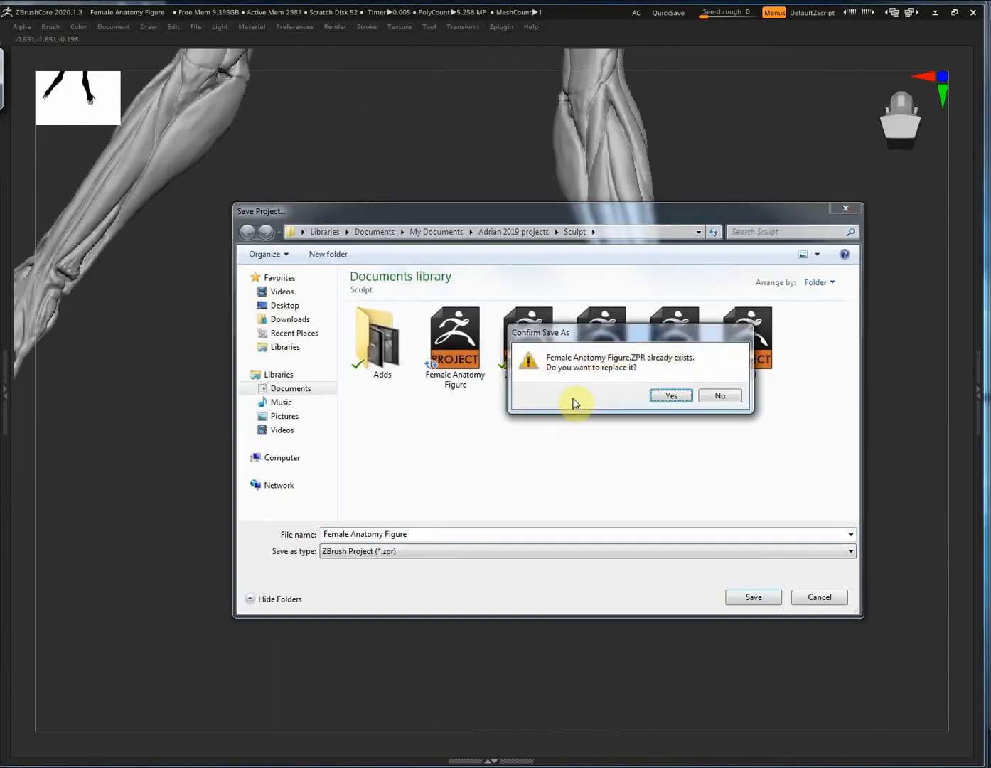
click(605, 395)
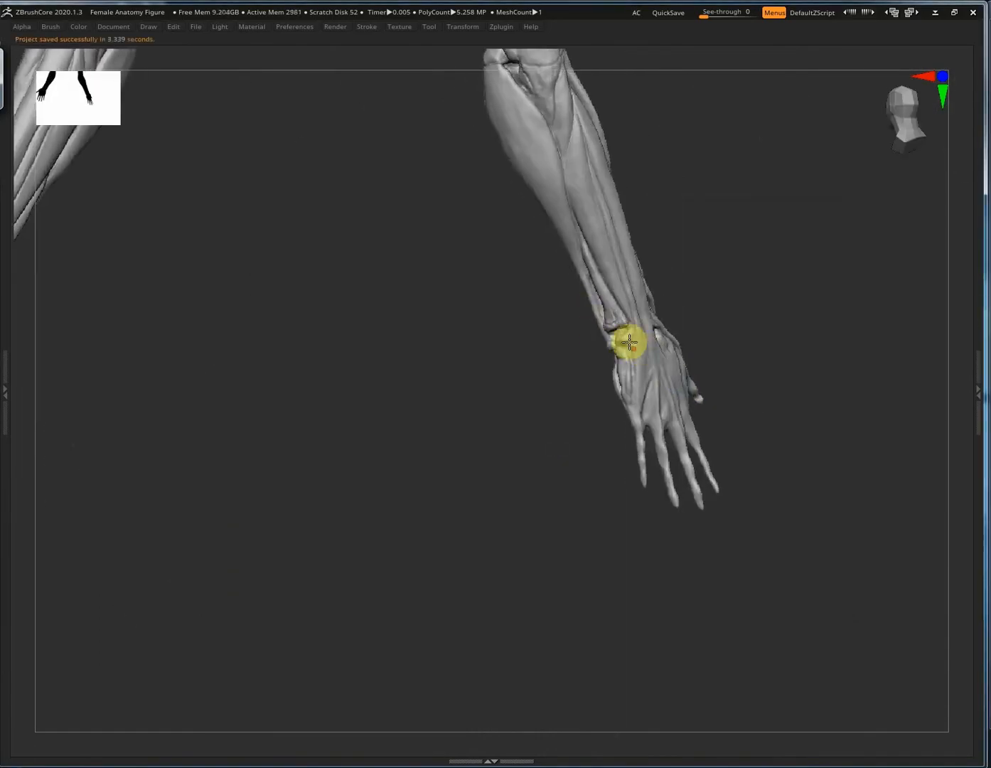
Define the creases around the carpal bones and lay in a thin strand running down from the ulna head's corner.
right_drag(629, 342, 702, 347)
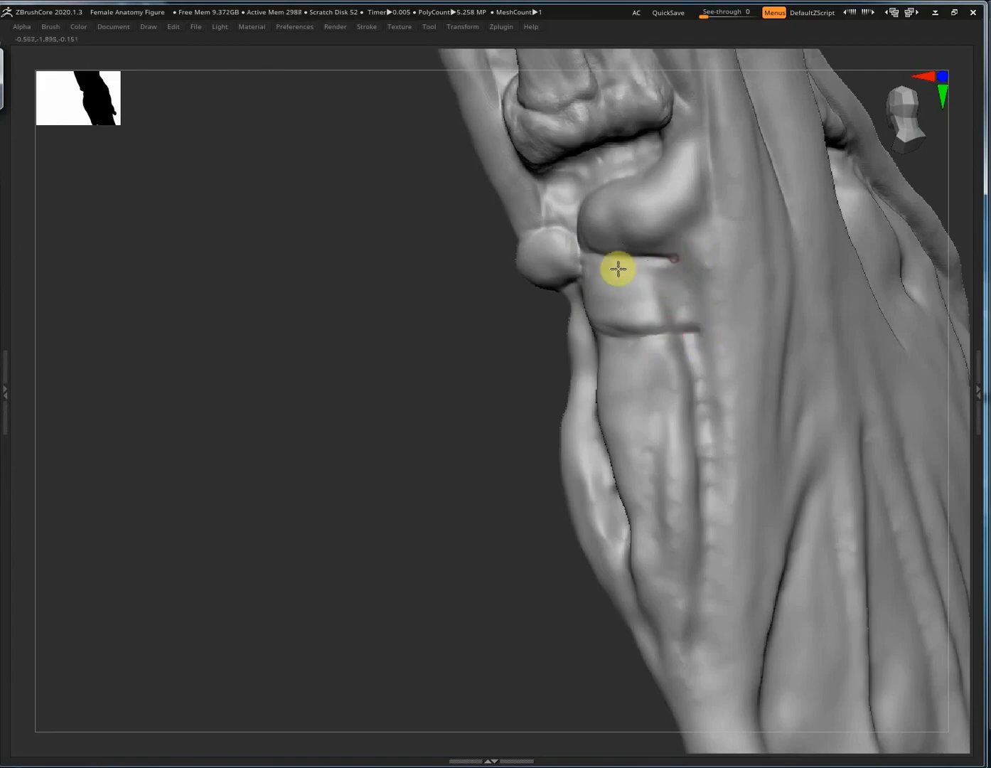
mouse_move(618, 269)
right_down()
mouse_move(663, 258)
mouse_move(674, 206)
right_up()
drag(675, 123, 686, 241)
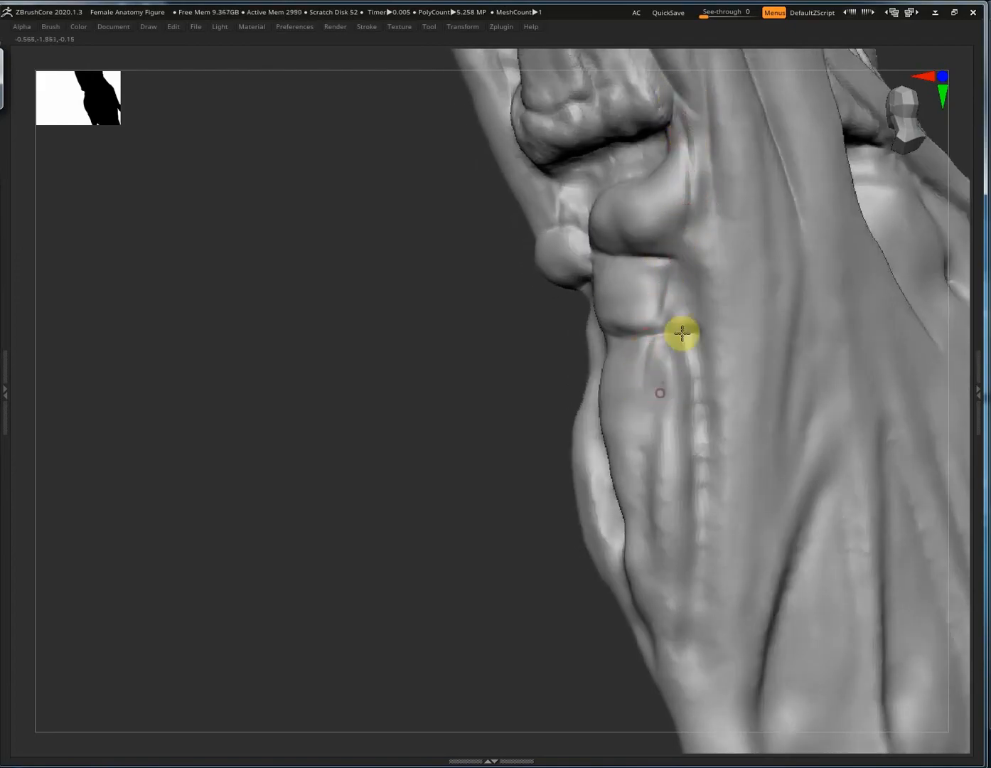
drag(680, 336, 708, 219)
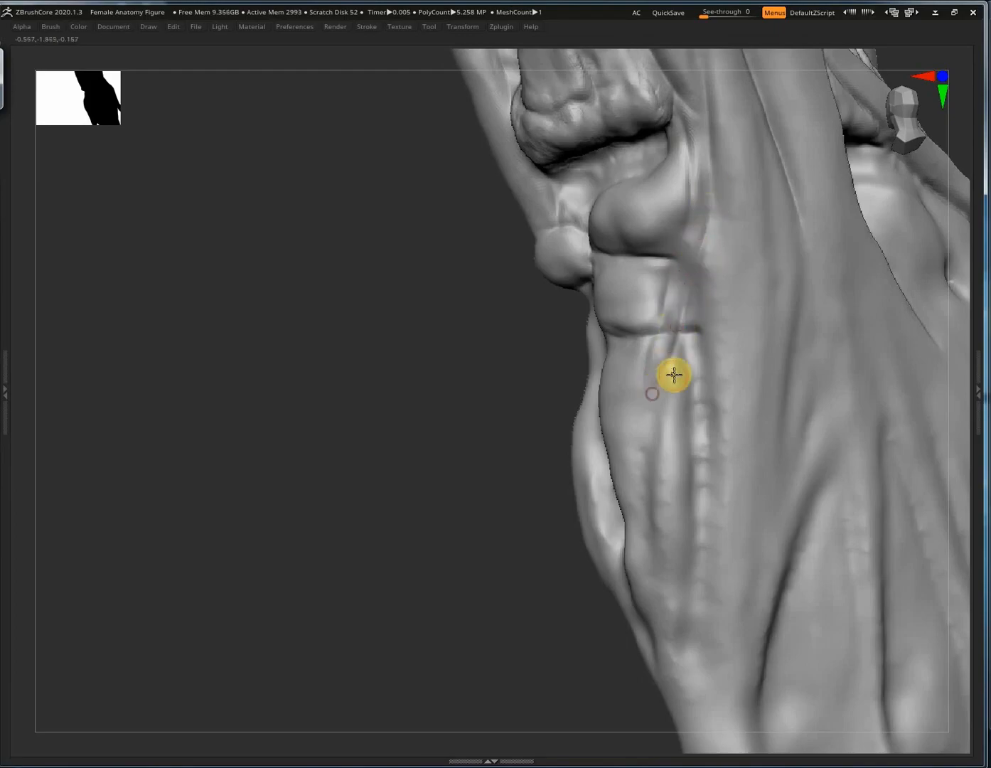
Sharpen and extend the thin ligament strand along the tendons and diagonally across the lower carpal bone.
mouse_move(622, 358)
right_down()
mouse_move(650, 339)
mouse_move(646, 248)
mouse_move(624, 251)
mouse_move(655, 193)
mouse_move(719, 213)
mouse_move(725, 230)
right_up()
mouse_move(724, 169)
mouse_down()
mouse_move(722, 231)
mouse_move(682, 374)
mouse_move(706, 309)
mouse_move(723, 192)
mouse_move(722, 260)
mouse_up()
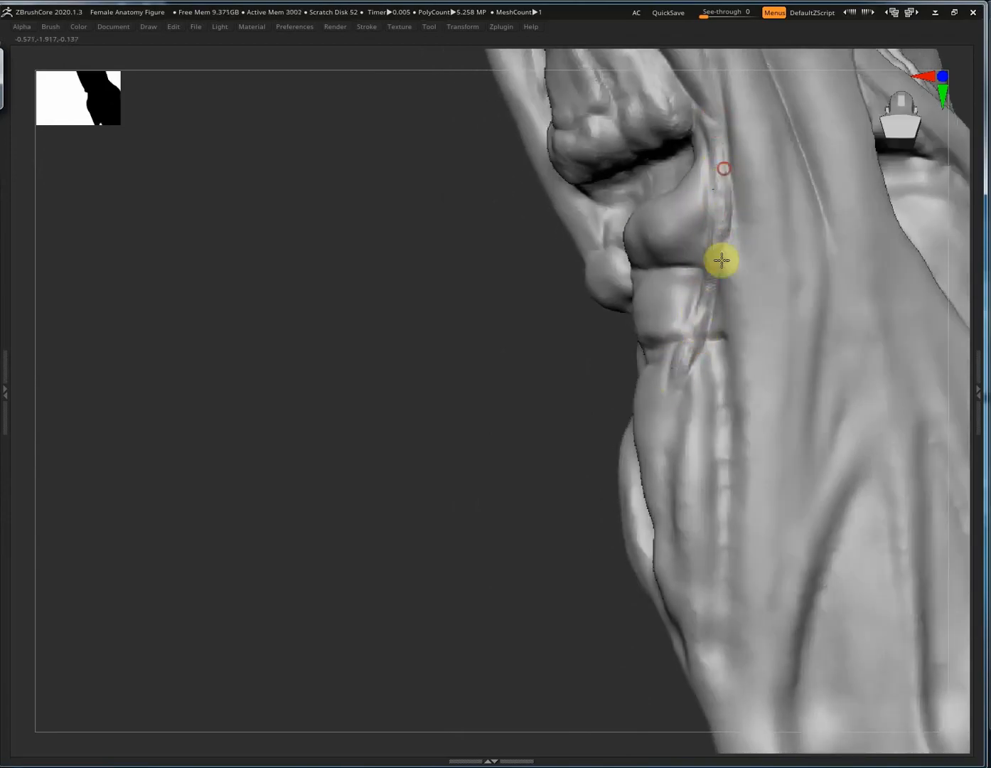
right_drag(725, 230, 711, 244)
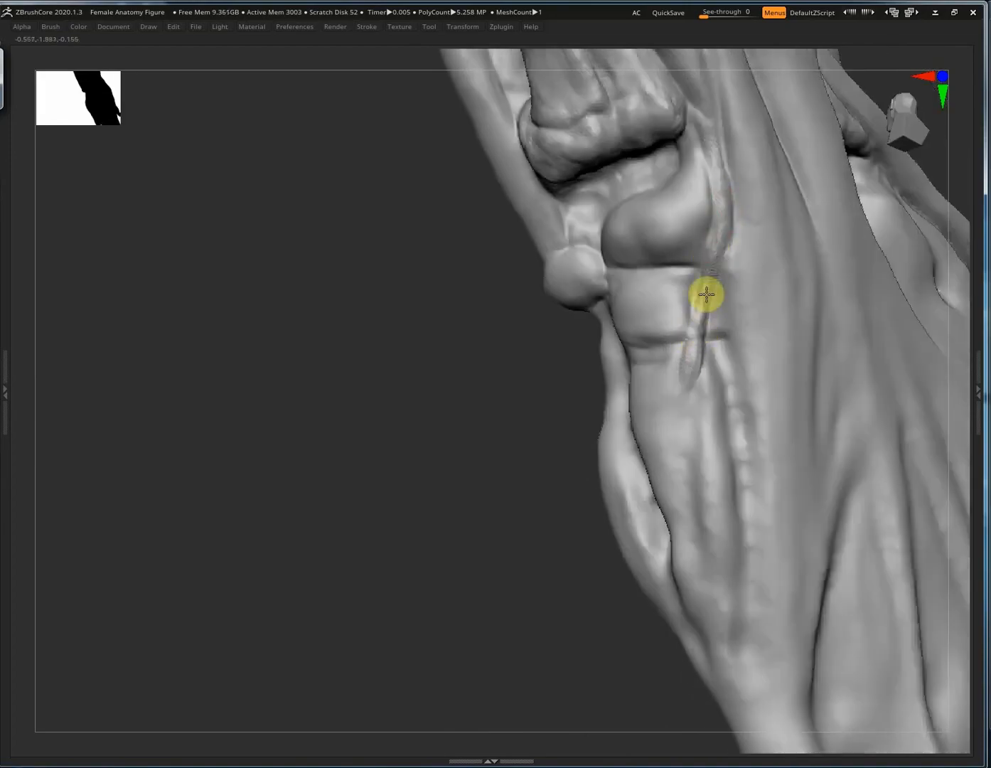
mouse_move(730, 292)
right_down()
mouse_move(689, 348)
mouse_move(605, 273)
mouse_move(559, 278)
mouse_move(744, 264)
mouse_move(724, 301)
right_up()
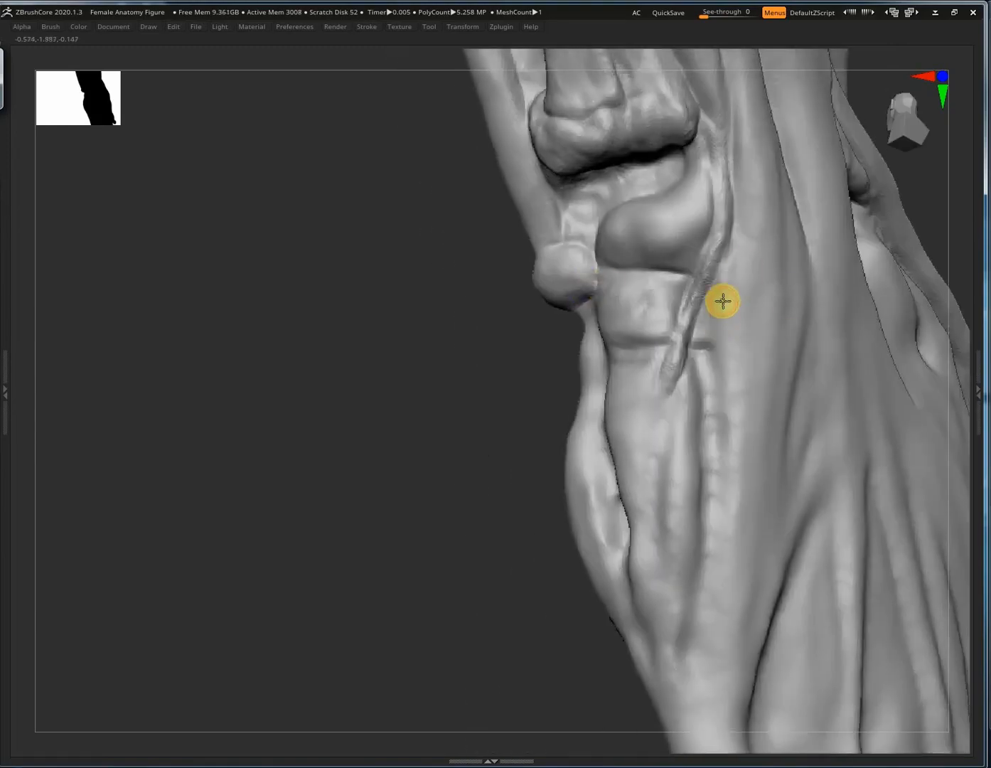
right_drag(730, 370, 730, 225)
right_drag(710, 294, 650, 312)
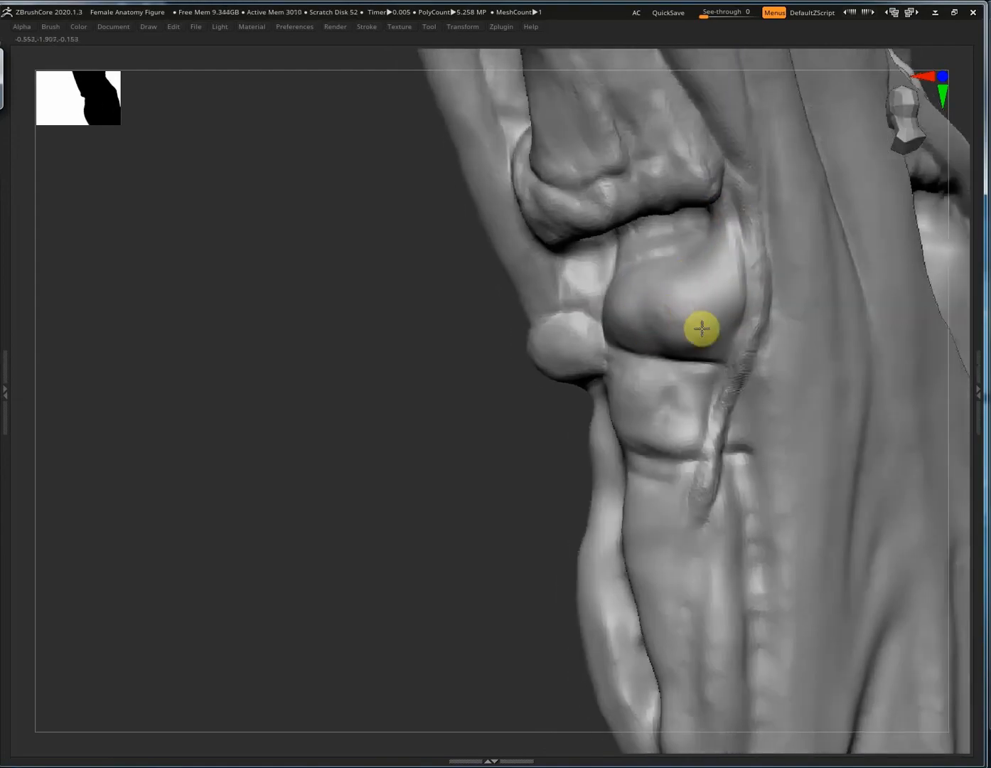
Adjust the brush size and sculpt the outline and rounded surface of the carpal bone just below the ulna head.
key(s)
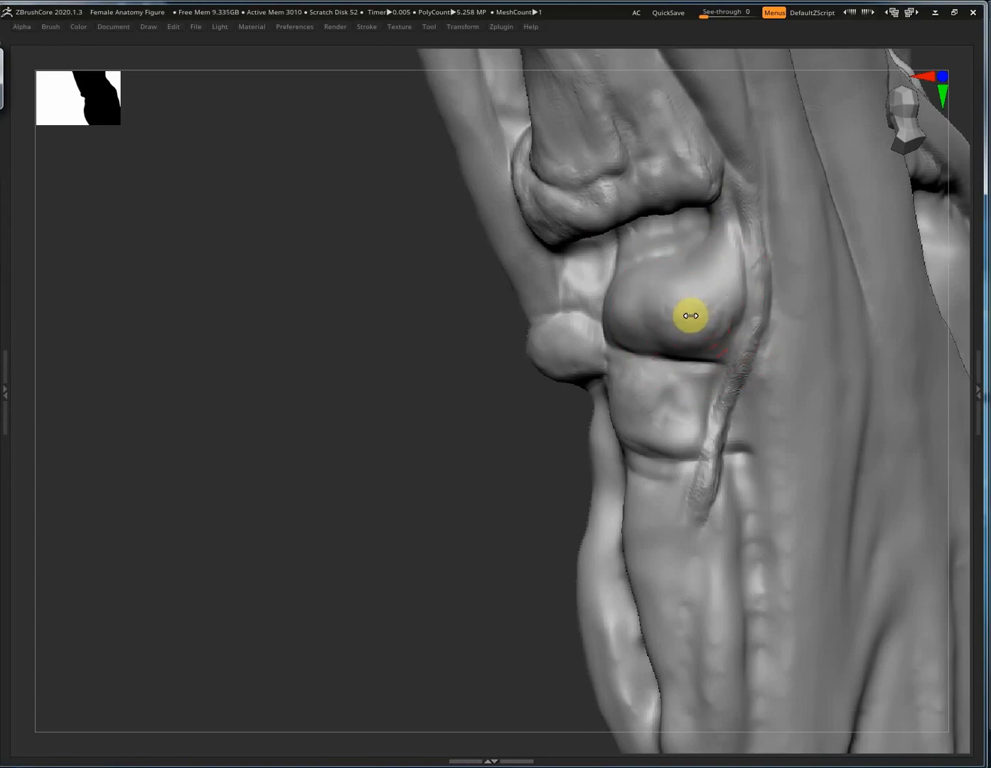
right_drag(686, 316, 639, 253)
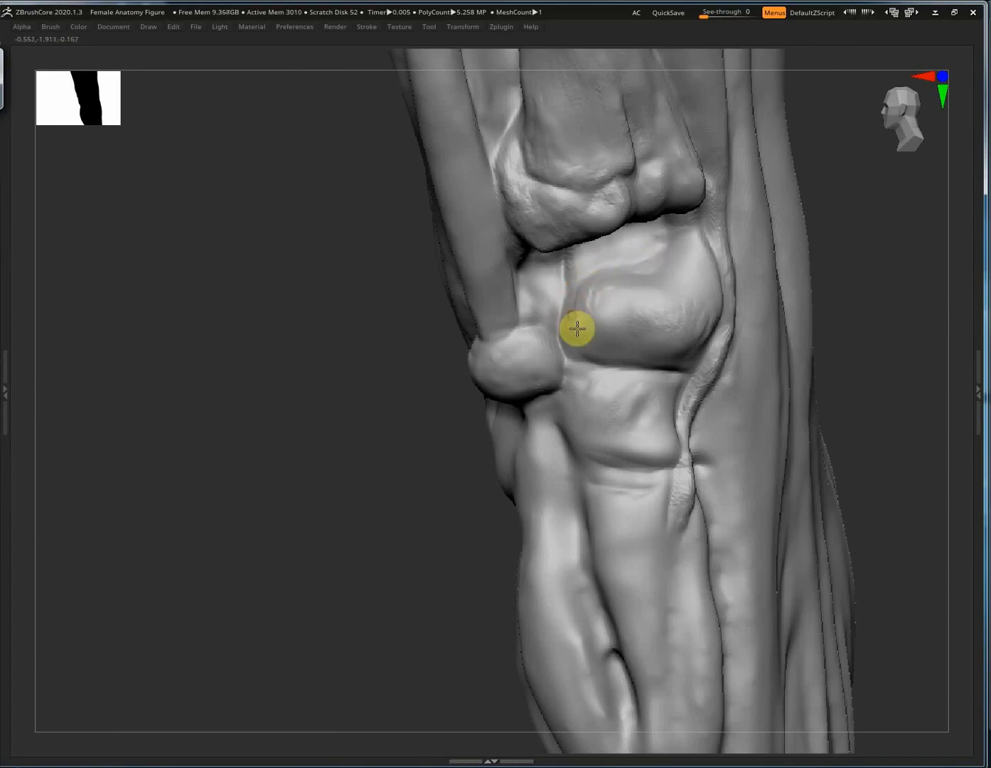
mouse_move(582, 307)
mouse_down()
mouse_move(593, 299)
mouse_move(656, 334)
mouse_up()
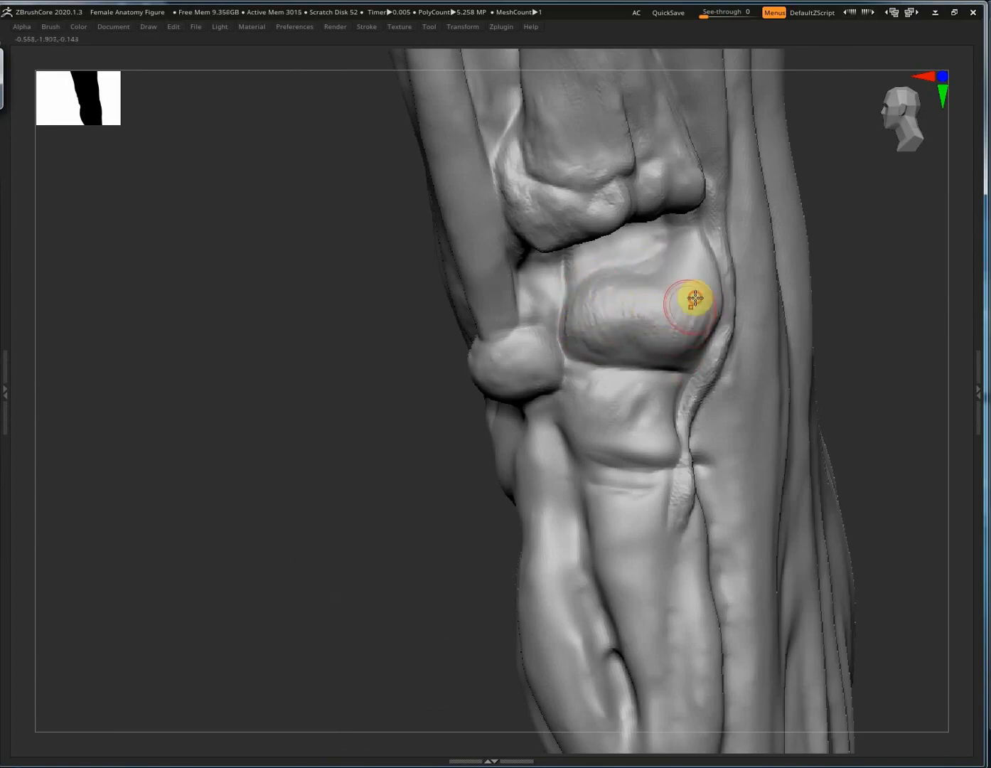
right_drag(695, 299, 715, 310)
mouse_move(715, 310)
mouse_down()
mouse_move(718, 217)
mouse_move(710, 277)
mouse_move(683, 297)
mouse_up()
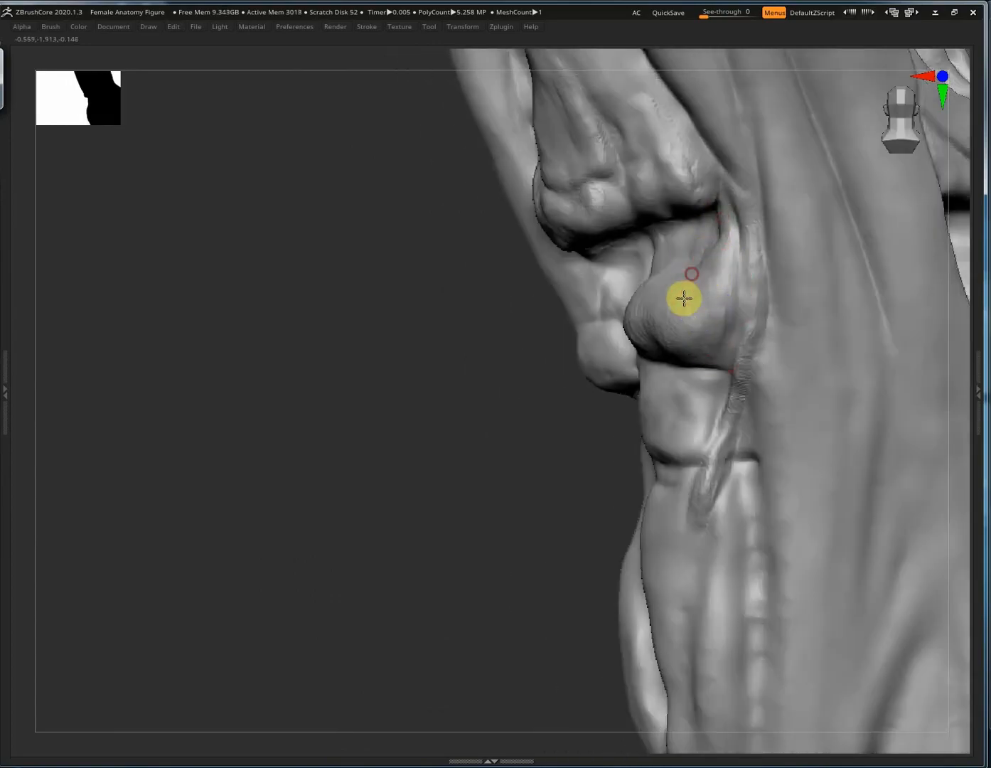
mouse_move(684, 298)
right_down()
mouse_move(664, 261)
mouse_move(675, 265)
mouse_move(703, 229)
mouse_move(622, 265)
right_up()
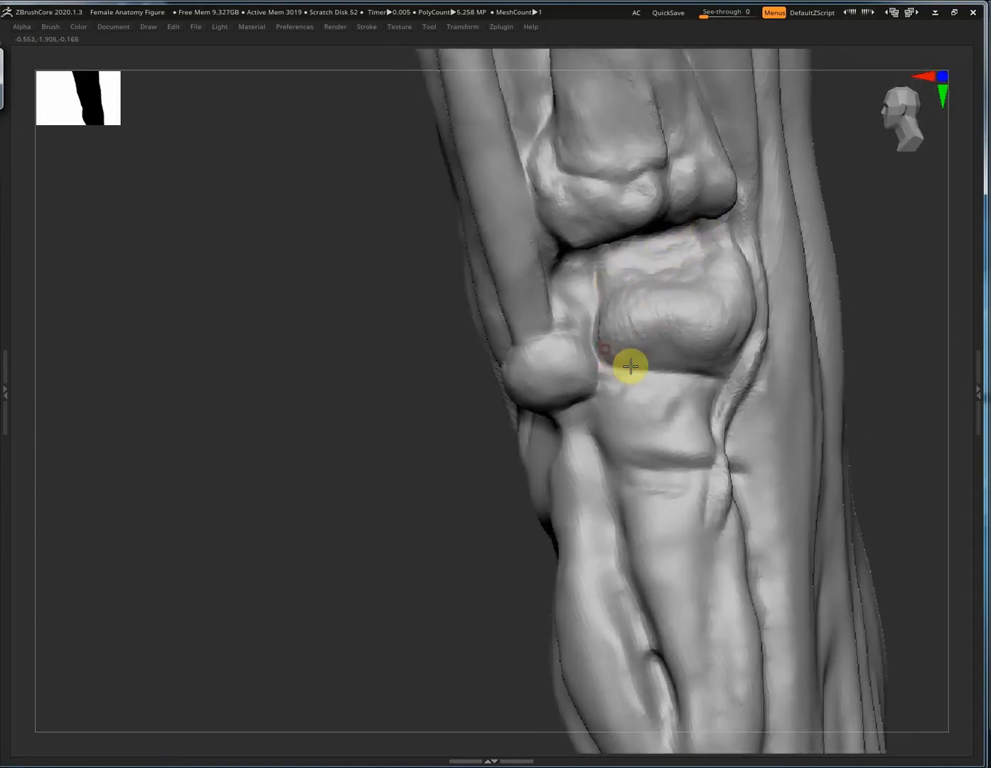
Deepen the groove between the upper carpal bone and the ligament strand, up to the ulna head's corner.
right_drag(712, 339, 738, 349)
mouse_move(739, 349)
mouse_down()
mouse_move(739, 292)
mouse_move(781, 345)
mouse_up()
drag(800, 245, 737, 403)
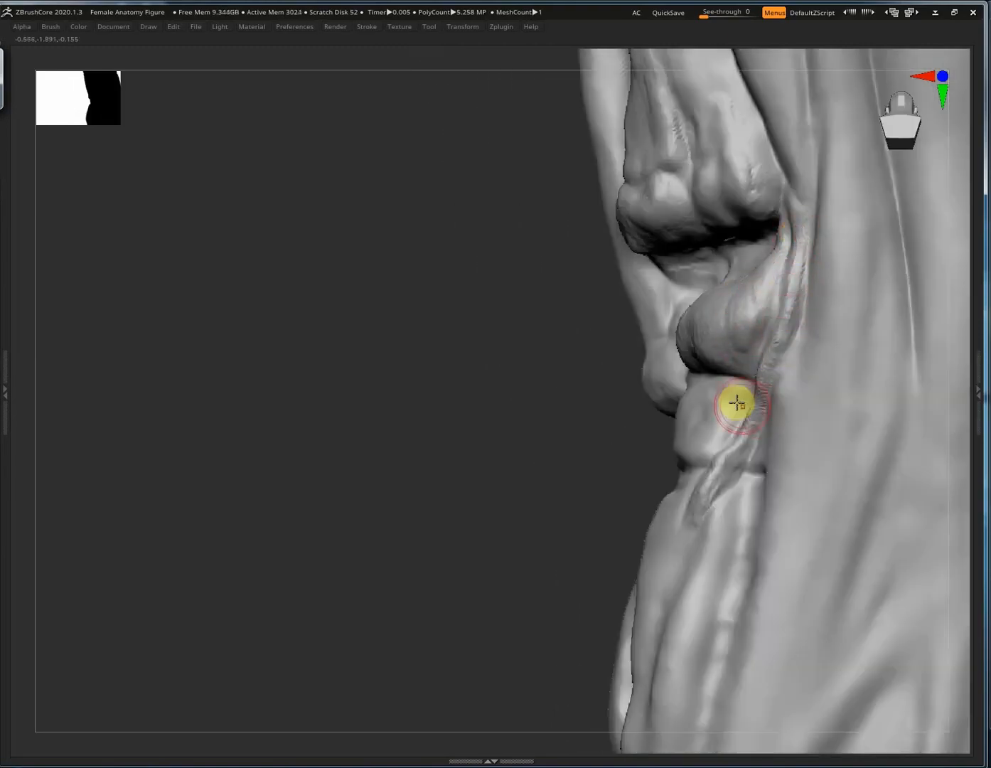
right_drag(813, 215, 718, 393)
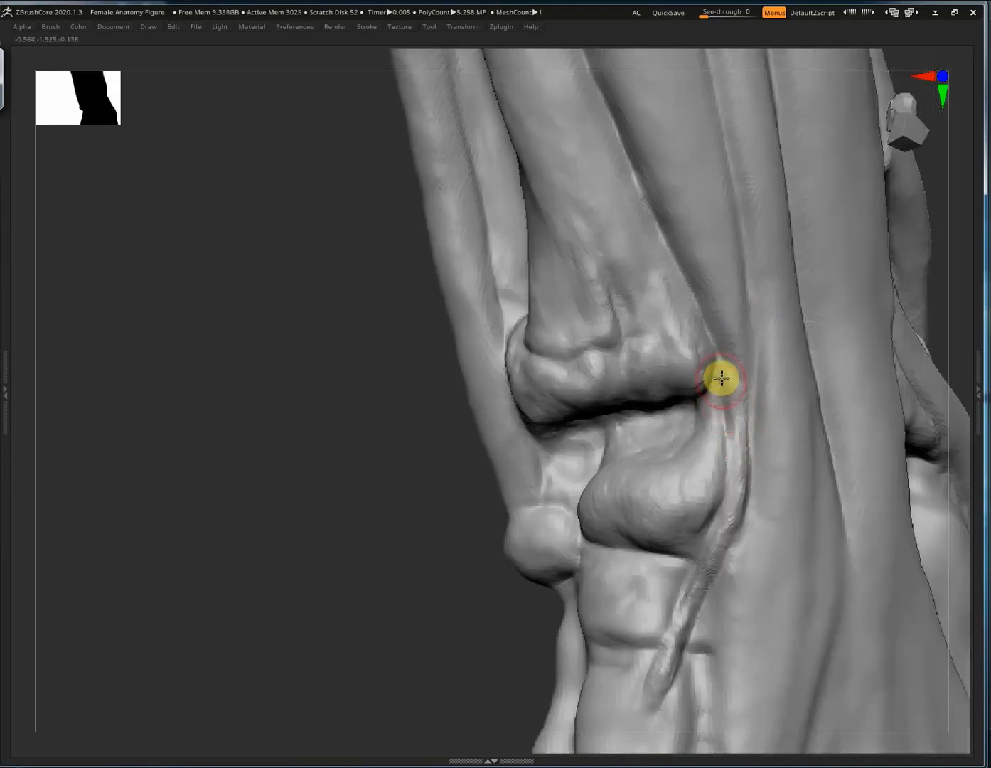
Add surface relief to the lower carpal bone and sharpen the crease separating it from the upper one.
right_drag(727, 474, 625, 464)
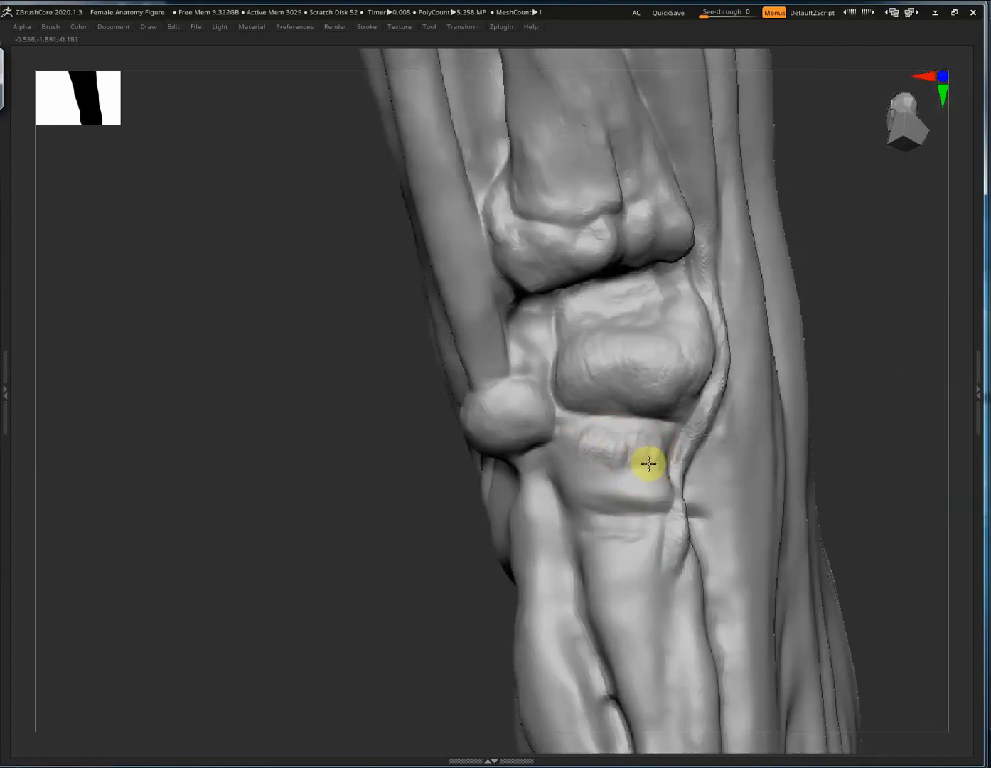
mouse_move(615, 494)
right_down()
mouse_move(573, 502)
mouse_move(659, 478)
mouse_move(637, 434)
mouse_move(609, 430)
right_up()
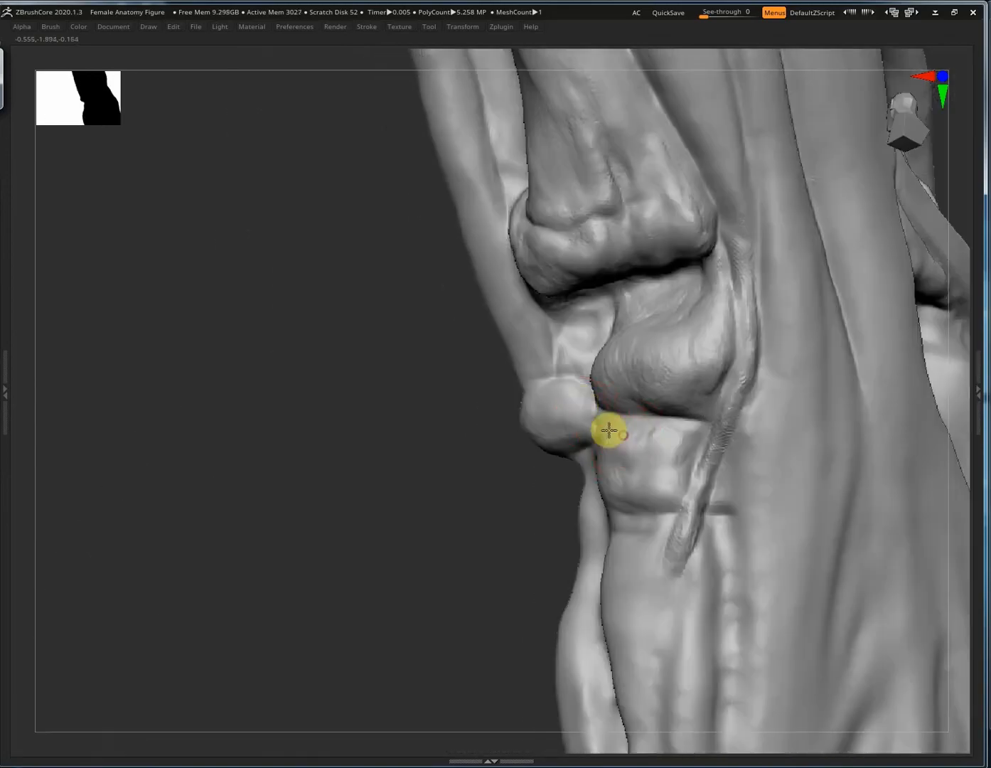
right_drag(684, 411, 709, 414)
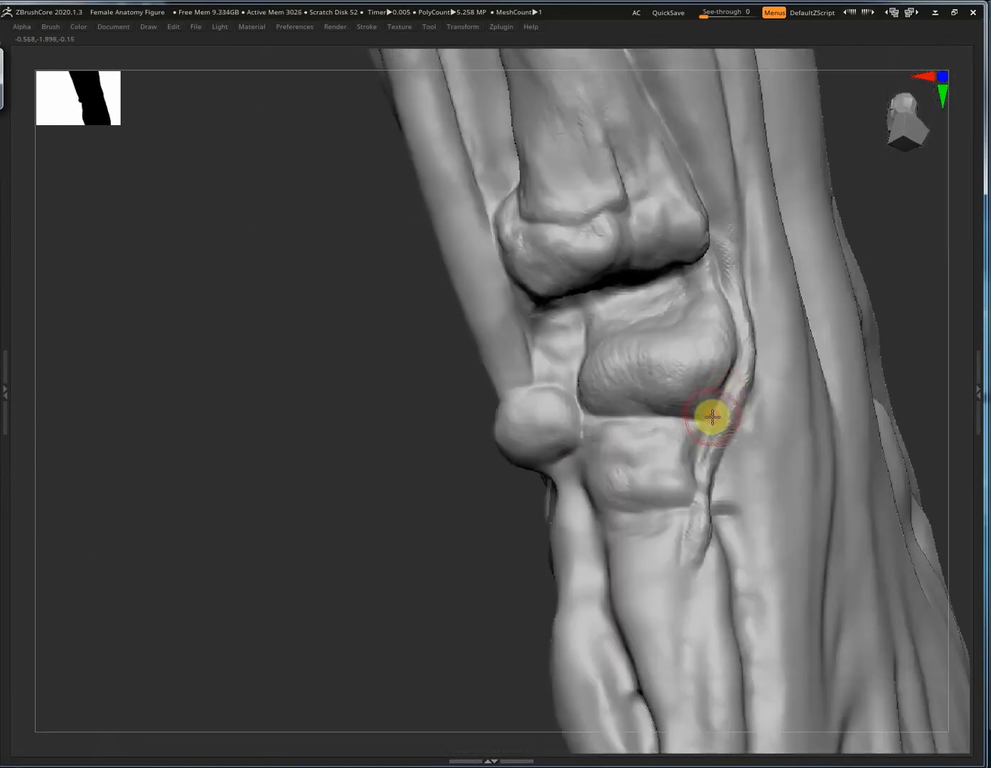
right_drag(647, 491, 587, 418)
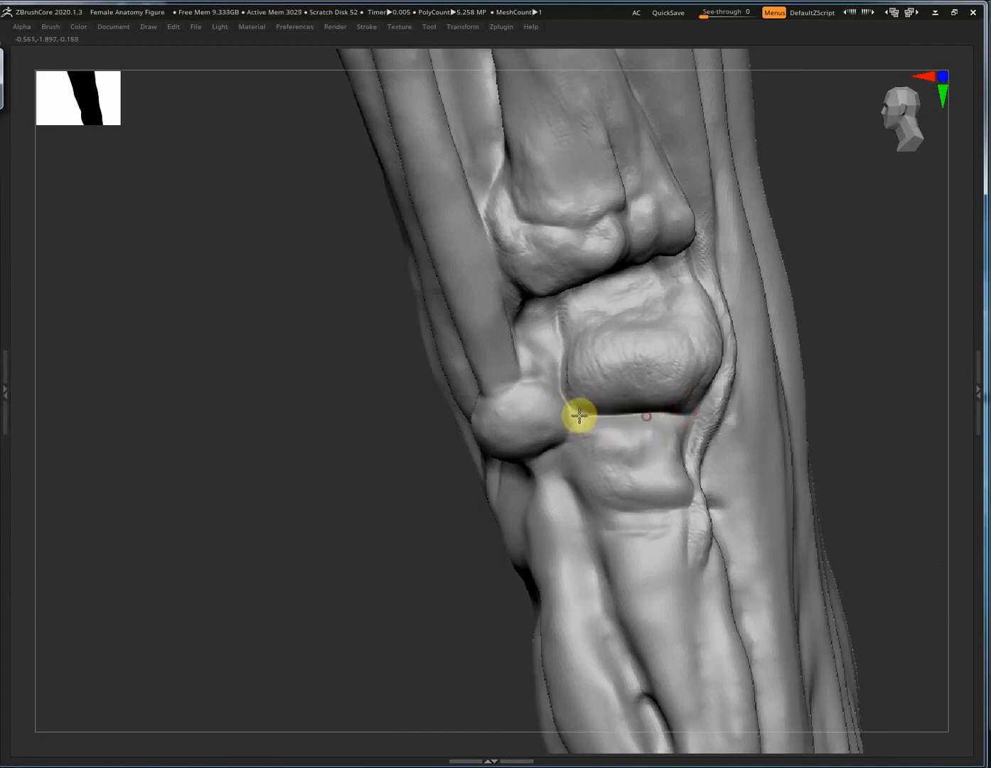
Carve detail into the long tendon along the forearm's outer edge beside and above the ulna head.
mouse_move(629, 453)
right_down()
mouse_move(566, 372)
mouse_move(571, 347)
right_up()
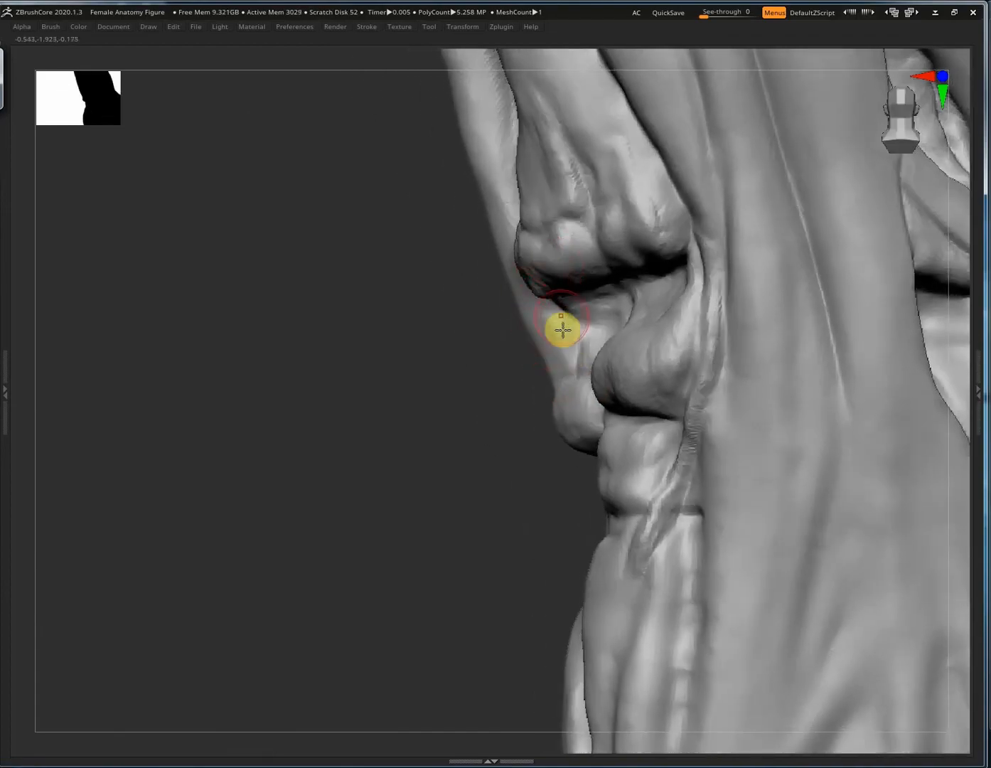
mouse_move(540, 308)
right_down()
mouse_move(578, 367)
mouse_move(504, 187)
right_up()
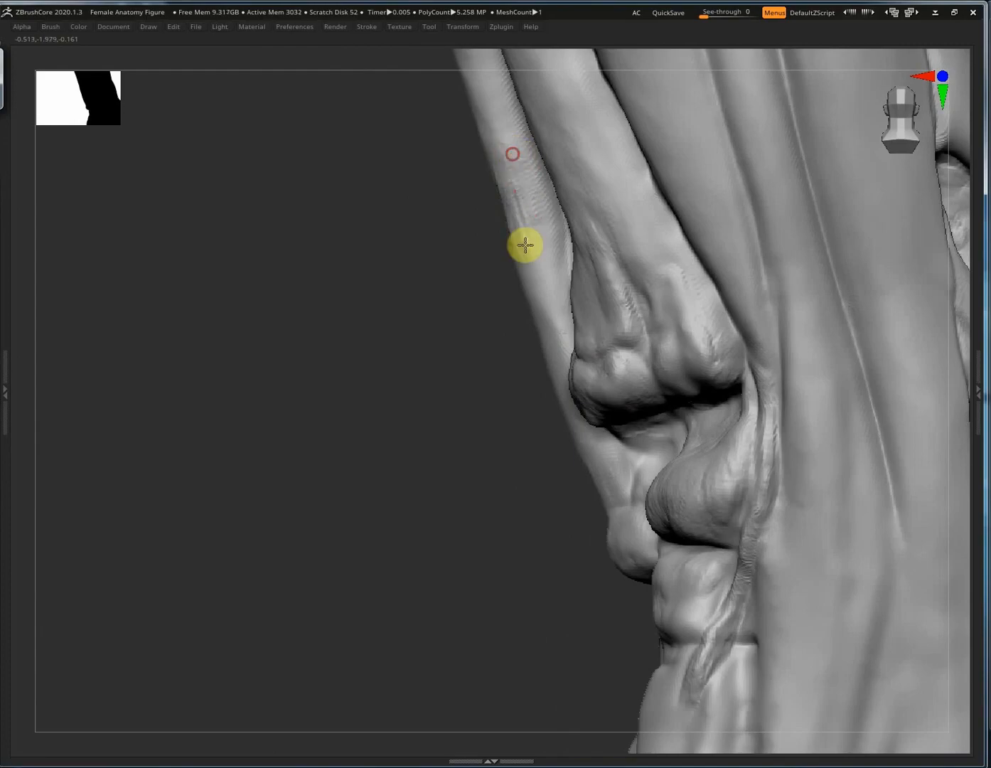
mouse_move(323, 473)
right_down()
mouse_move(506, 517)
mouse_move(569, 327)
right_up()
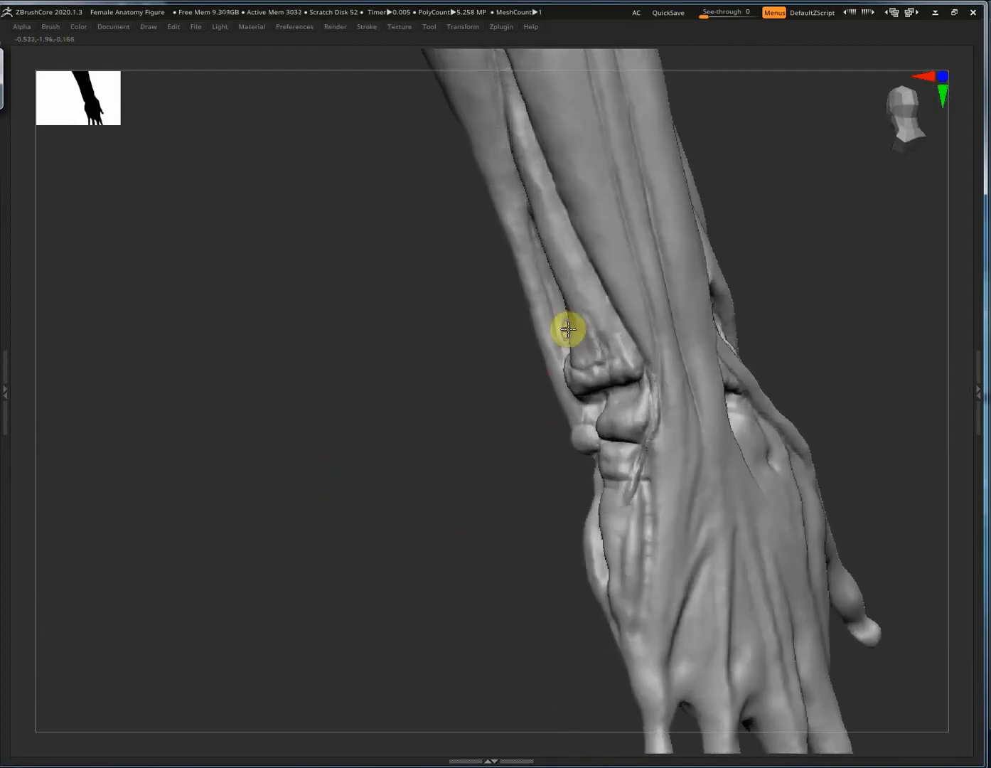
Sculpt the rounded metacarpal base below the lower carpal bone and the strand's lower end, adjusting the brush size as needed.
right_drag(664, 340, 533, 243)
right_drag(704, 410, 813, 384)
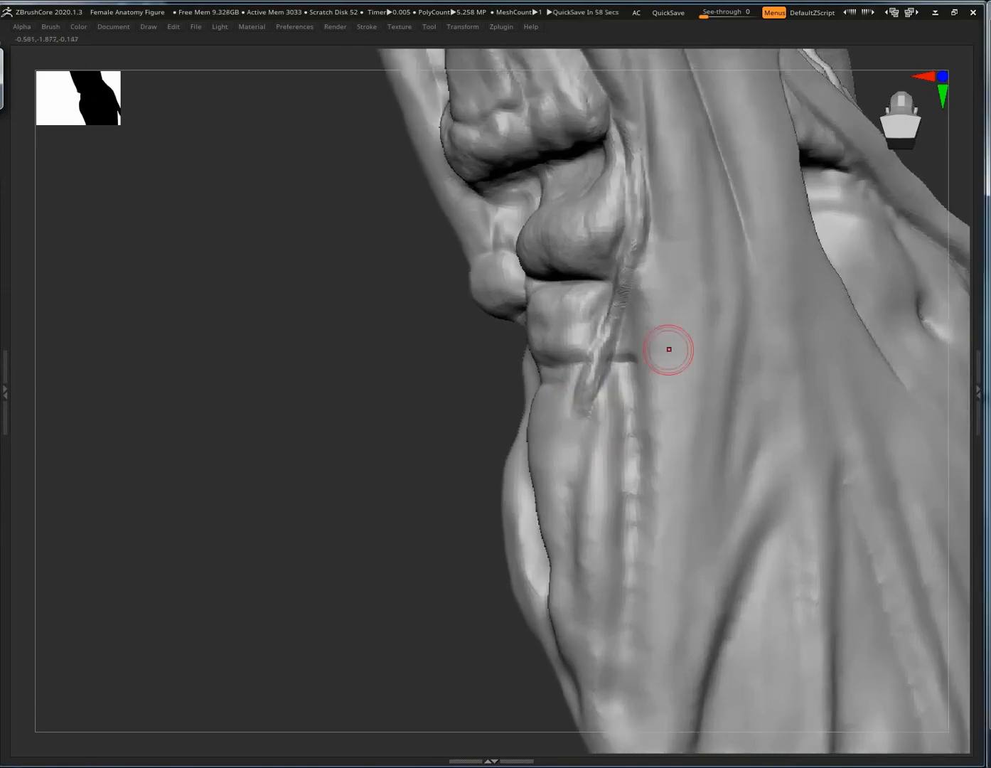
right_drag(669, 350, 495, 361)
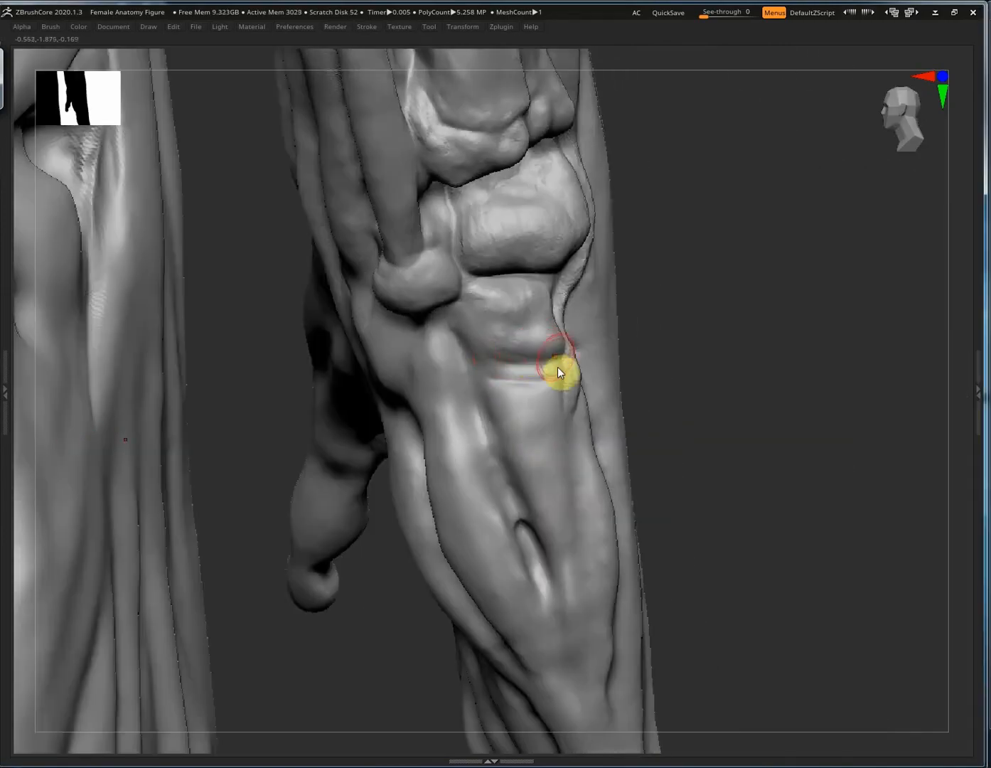
drag(557, 367, 534, 378)
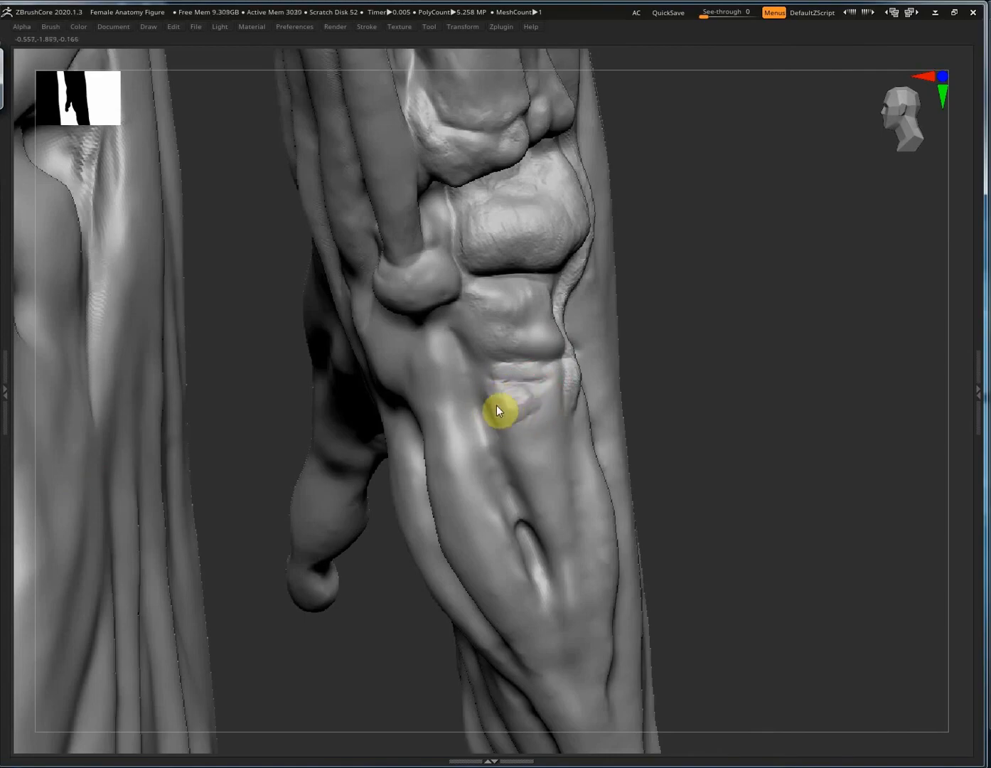
right_drag(487, 406, 542, 431)
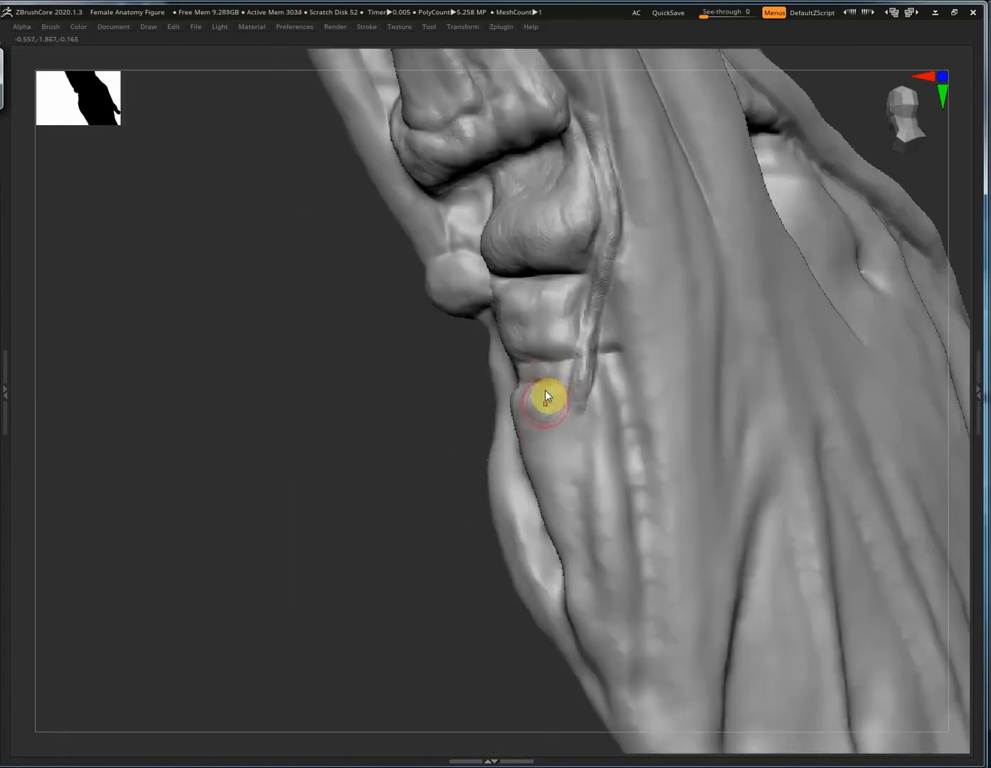
key(s)
mouse_move(550, 375)
mouse_down()
mouse_move(526, 374)
mouse_move(557, 370)
mouse_move(553, 415)
mouse_move(573, 424)
mouse_up()
drag(570, 472, 539, 410)
Sculpt the ulna shaft's outer edge and the groove separating it from the long tendon above the wrist.
mouse_move(522, 442)
right_down()
mouse_move(604, 442)
mouse_move(646, 388)
mouse_move(635, 413)
mouse_move(679, 537)
mouse_move(460, 182)
right_up()
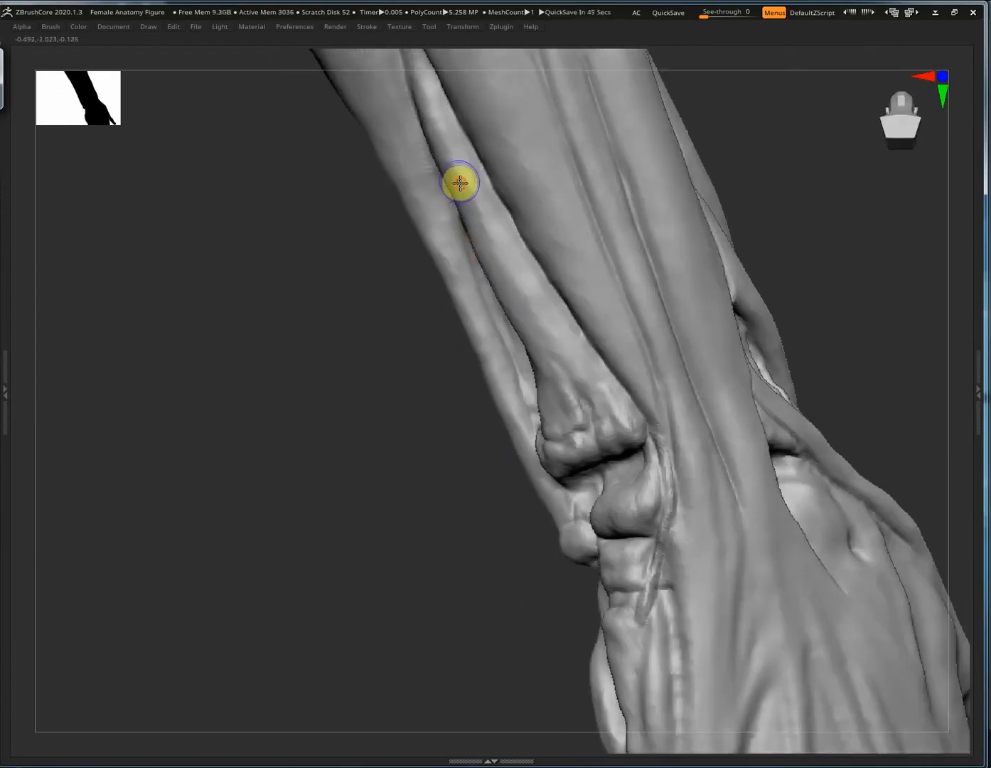
mouse_move(490, 233)
right_down()
mouse_move(499, 236)
mouse_move(423, 233)
right_up()
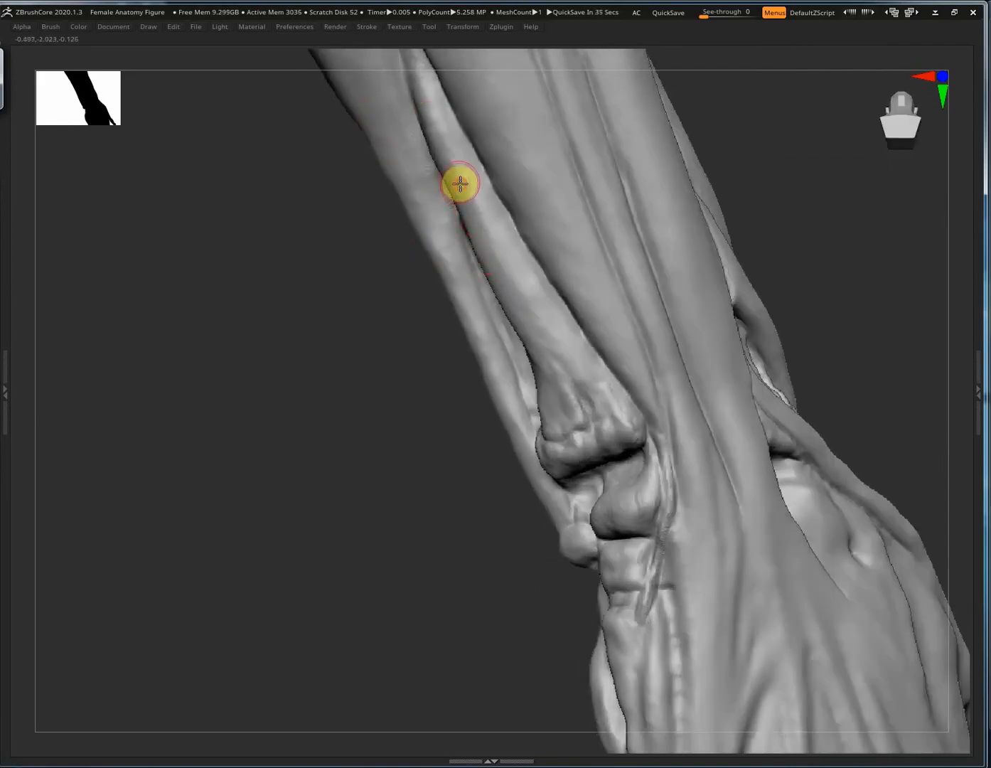
drag(460, 183, 520, 293)
right_drag(540, 281, 400, 86)
drag(401, 86, 515, 354)
mouse_move(515, 354)
right_down()
mouse_move(517, 377)
mouse_move(587, 374)
mouse_move(483, 242)
right_up()
drag(423, 98, 494, 347)
drag(455, 223, 493, 362)
Adjust the forearm's outer contour above the ulna head at a lower subdivision level and return to the higher level.
mouse_move(493, 361)
right_down()
mouse_move(423, 285)
mouse_move(828, 274)
mouse_move(829, 259)
right_up()
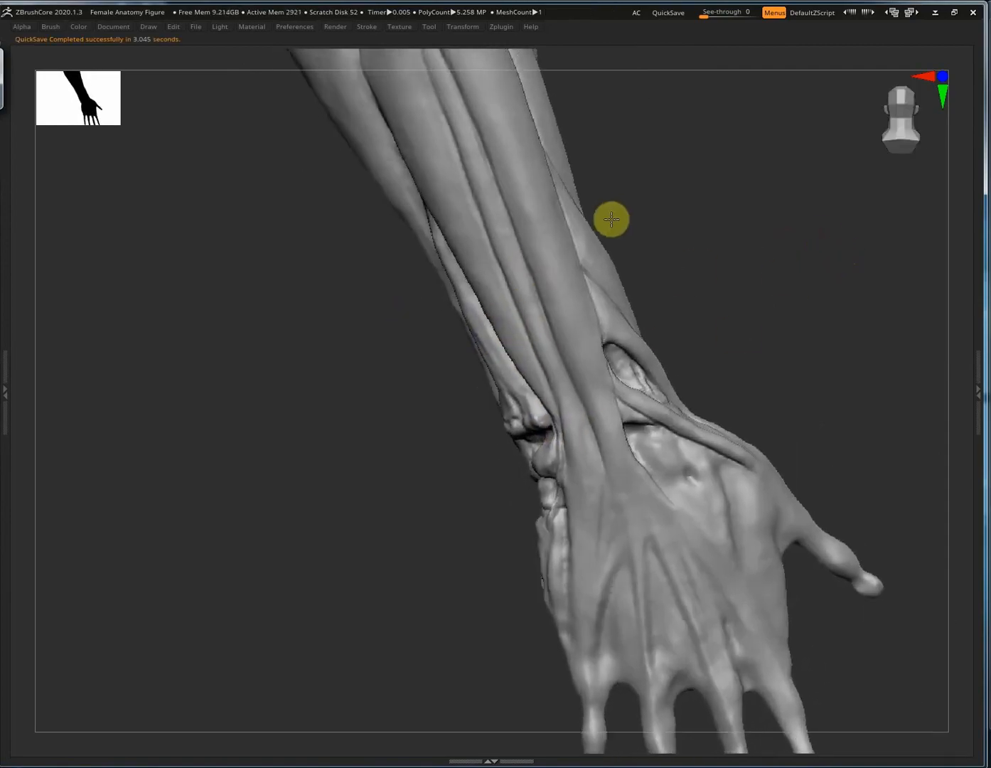
right_drag(511, 270, 465, 335)
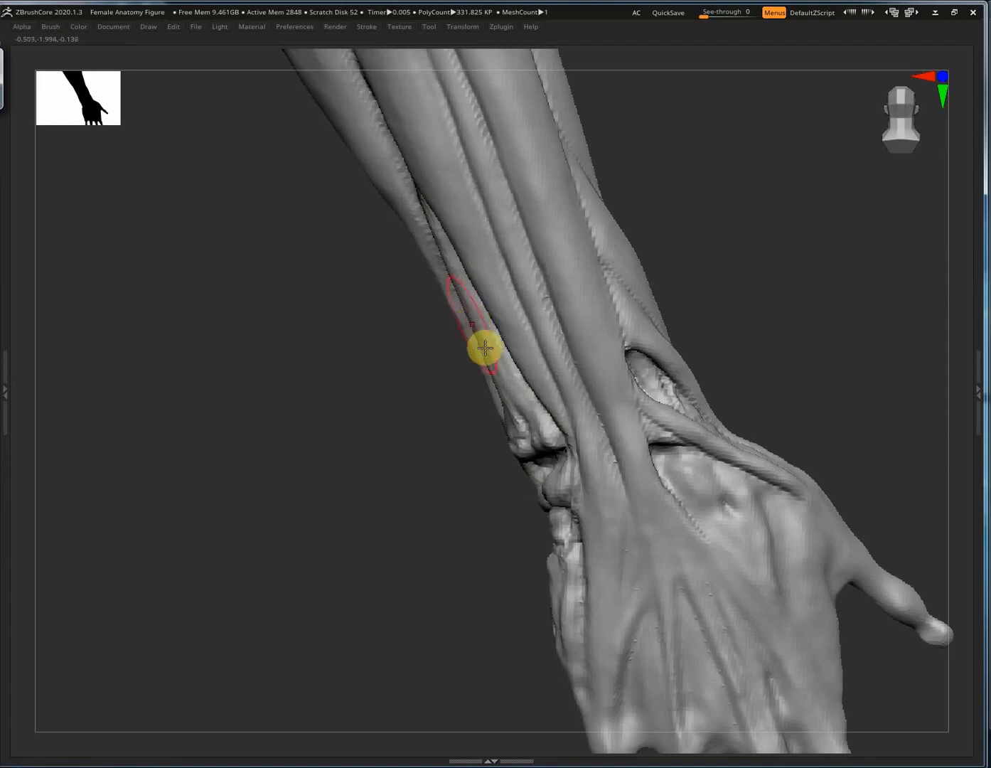
right_drag(531, 365, 575, 321)
key(ctrl+d)
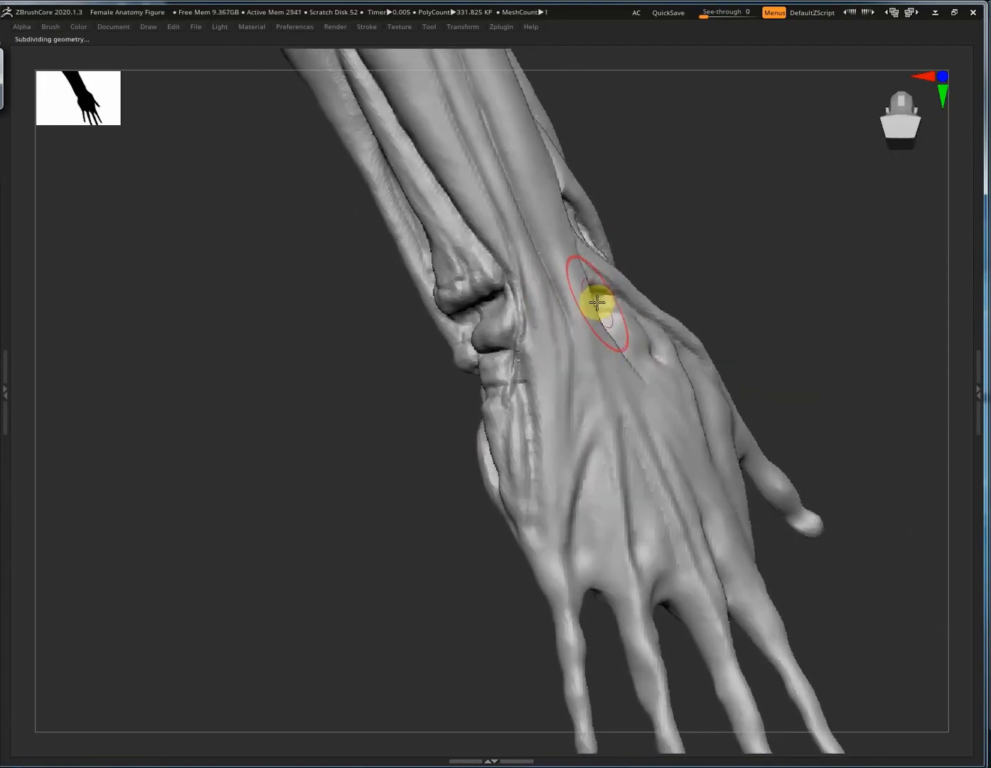
Carve bony lumps and creases into the joint between the lower carpal bone and the metacarpal base.
right_drag(743, 190, 802, 222)
right_drag(802, 221, 820, 262)
ctrl+right_drag(820, 261, 783, 238)
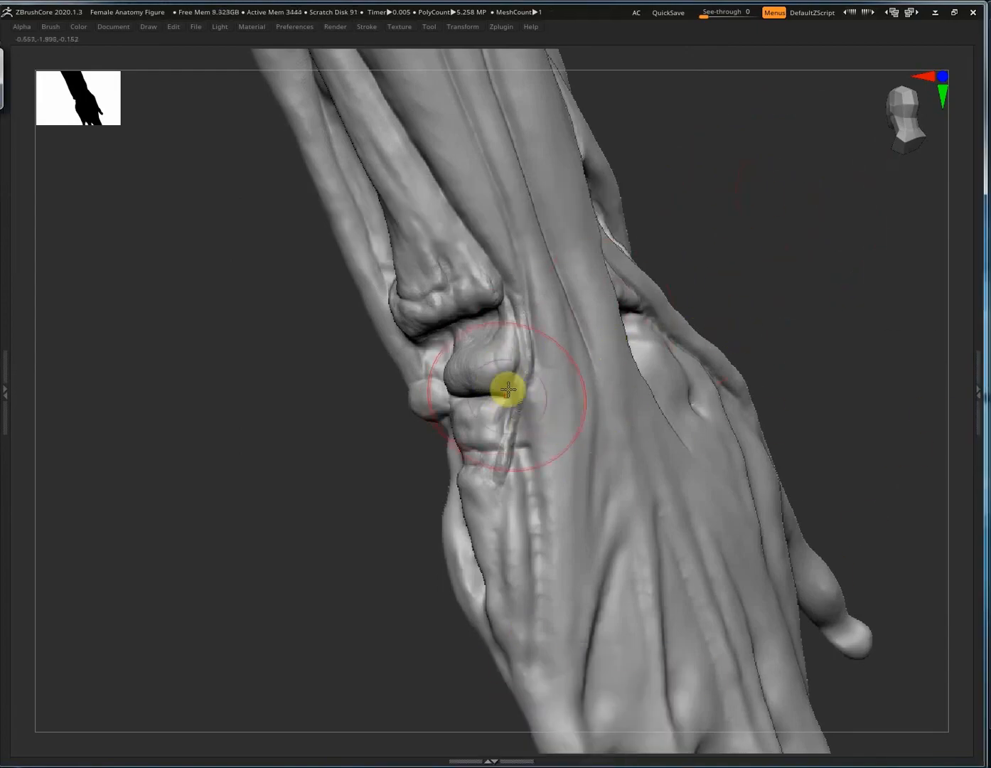
mouse_move(560, 454)
right_down()
mouse_move(488, 454)
mouse_move(715, 398)
right_up()
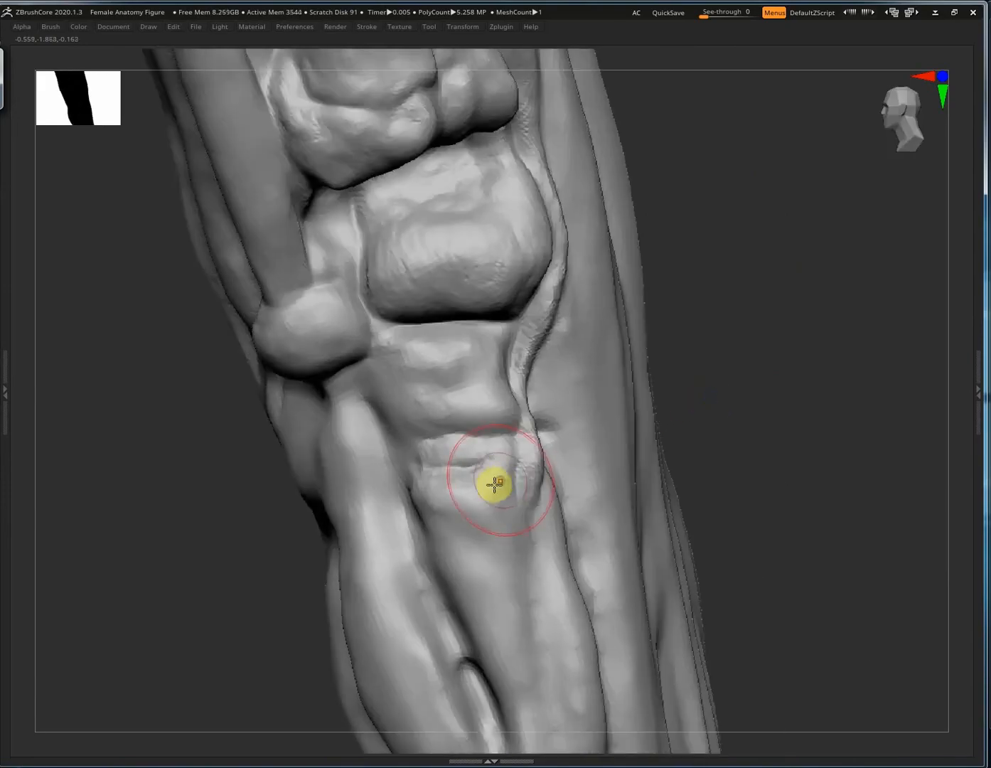
right_drag(500, 498, 494, 439)
drag(479, 452, 469, 443)
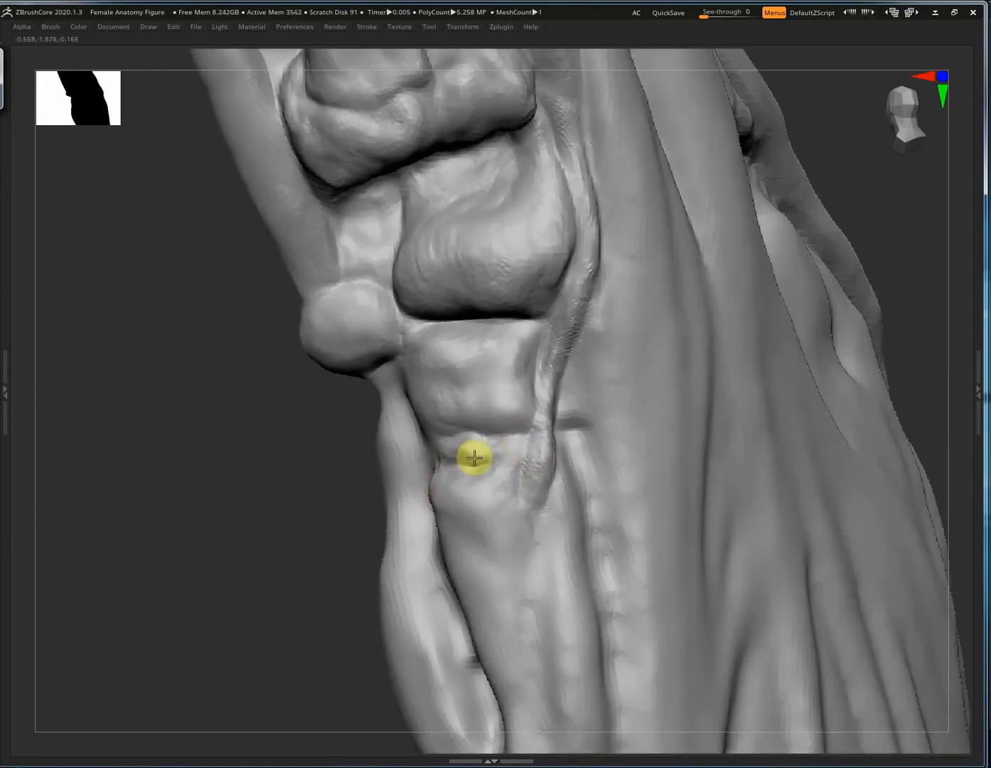
right_drag(474, 457, 477, 452)
drag(435, 456, 482, 444)
mouse_move(482, 444)
right_down()
mouse_move(492, 472)
mouse_move(533, 468)
mouse_move(601, 341)
right_up()
Refine the upper carpal bone's edge against the ligament strand and carve a crease along the adjacent hand tendon.
right_drag(589, 252, 581, 228)
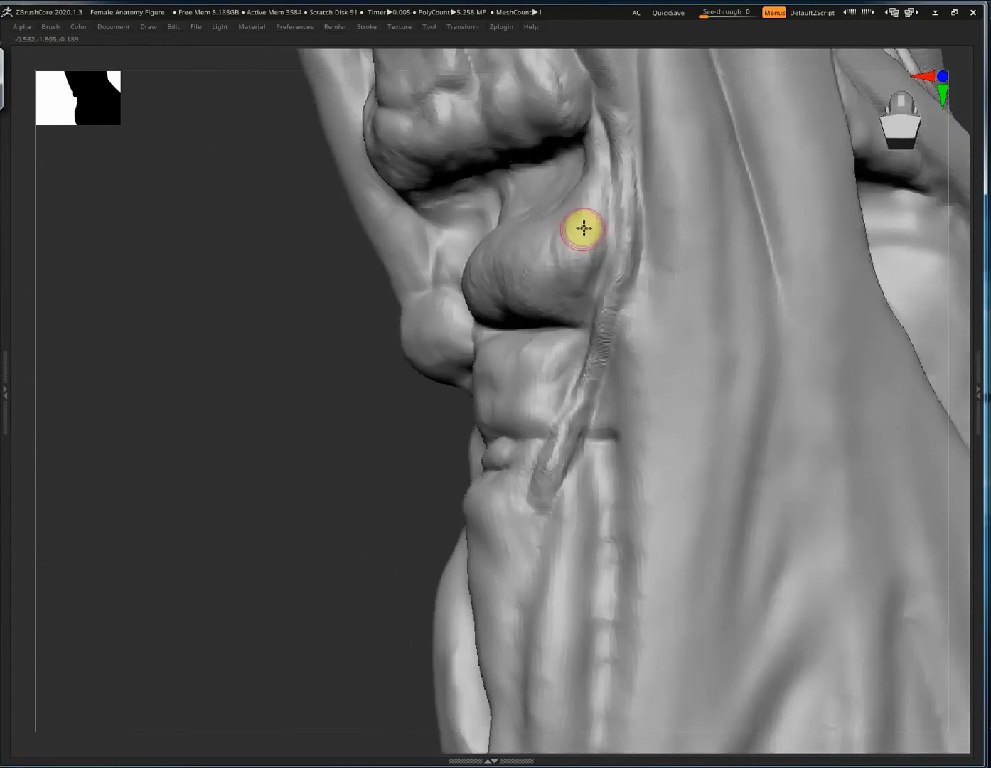
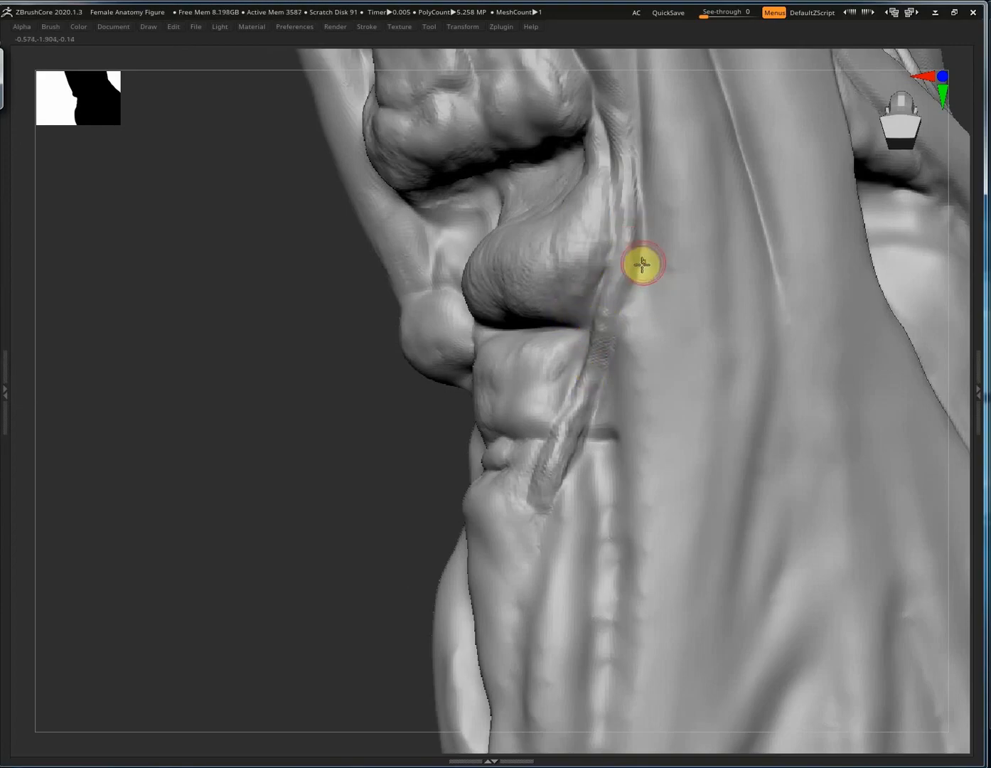
mouse_move(605, 381)
right_down()
mouse_move(626, 453)
mouse_move(616, 379)
right_up()
drag(617, 379, 643, 587)
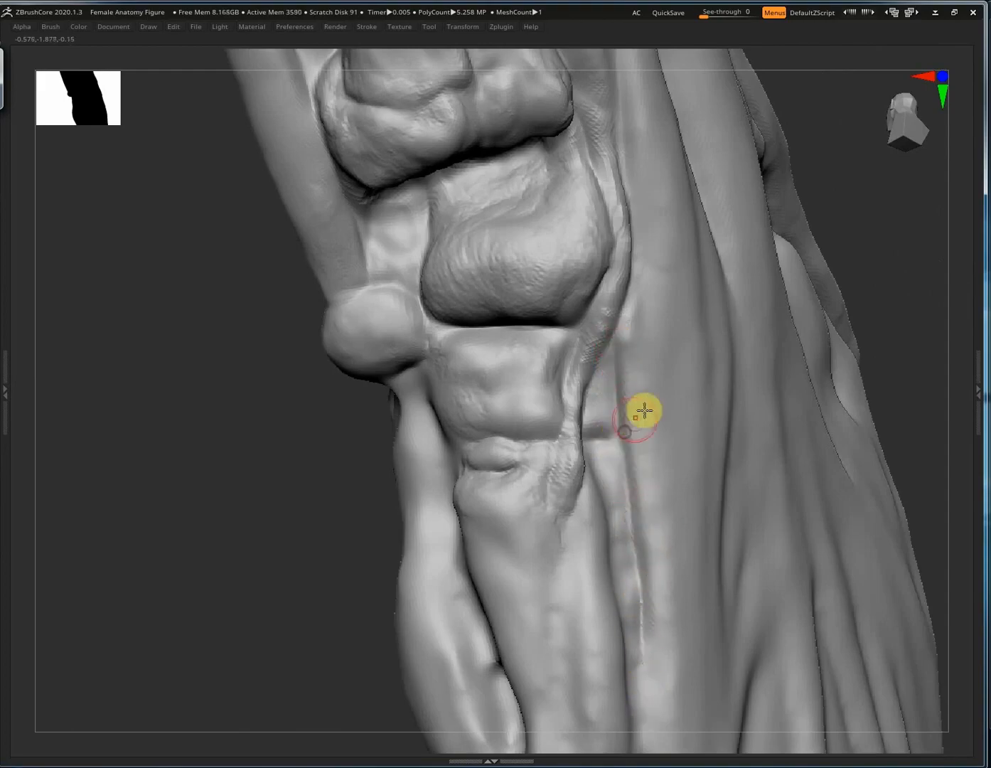
Add fine surface detail to the lower radius and the deep strands between the palm-side forearm tendons.
right_drag(637, 486, 542, 427)
right_drag(550, 486, 626, 372)
right_drag(719, 465, 597, 344)
right_drag(635, 533, 627, 280)
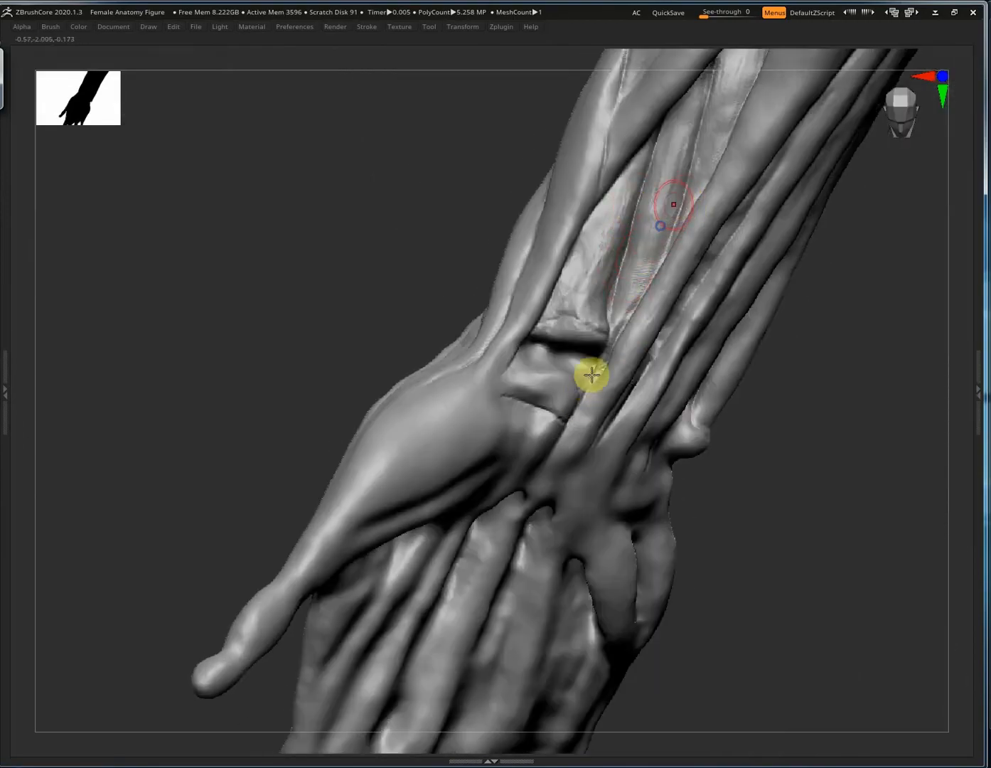
right_drag(592, 375, 612, 314)
right_drag(574, 440, 571, 299)
Sharpen the deep groove along the inner edge of the large outer forearm muscle below the elbow.
ctrl+right_drag(731, 615, 615, 494)
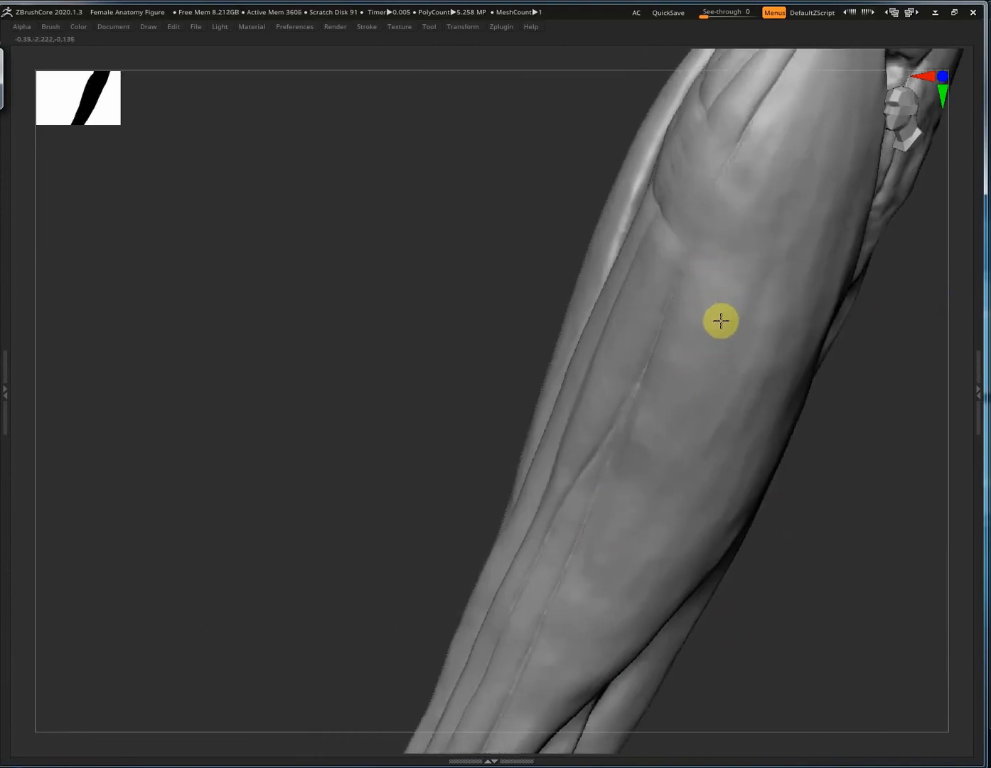
right_drag(721, 321, 527, 534)
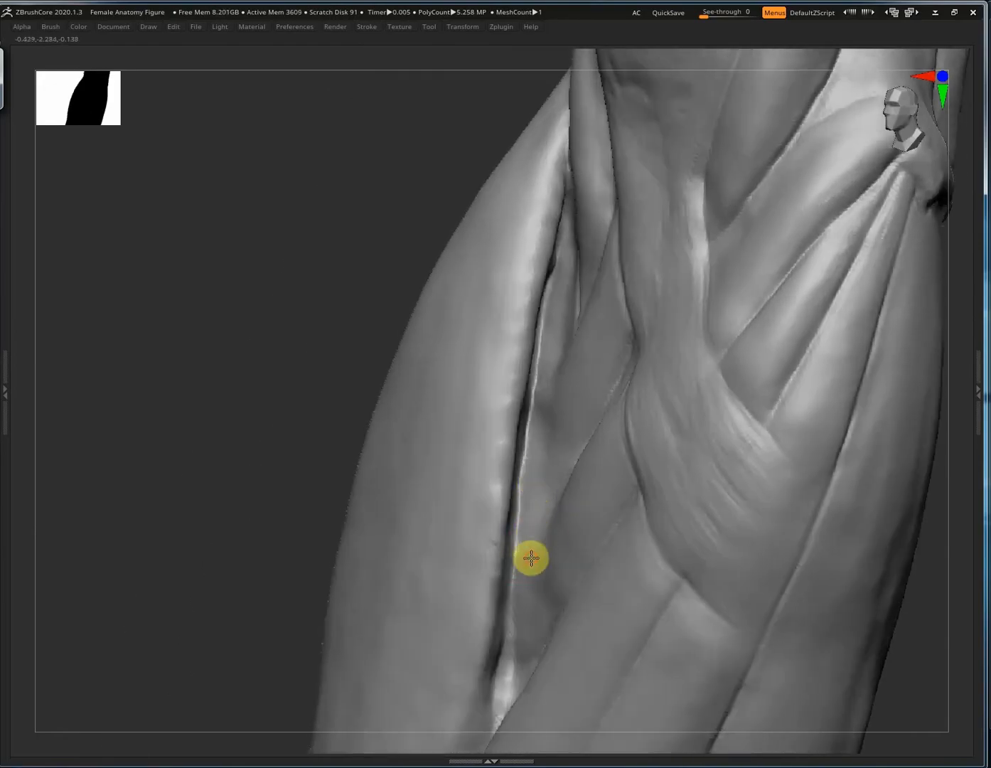
right_drag(553, 376, 565, 241)
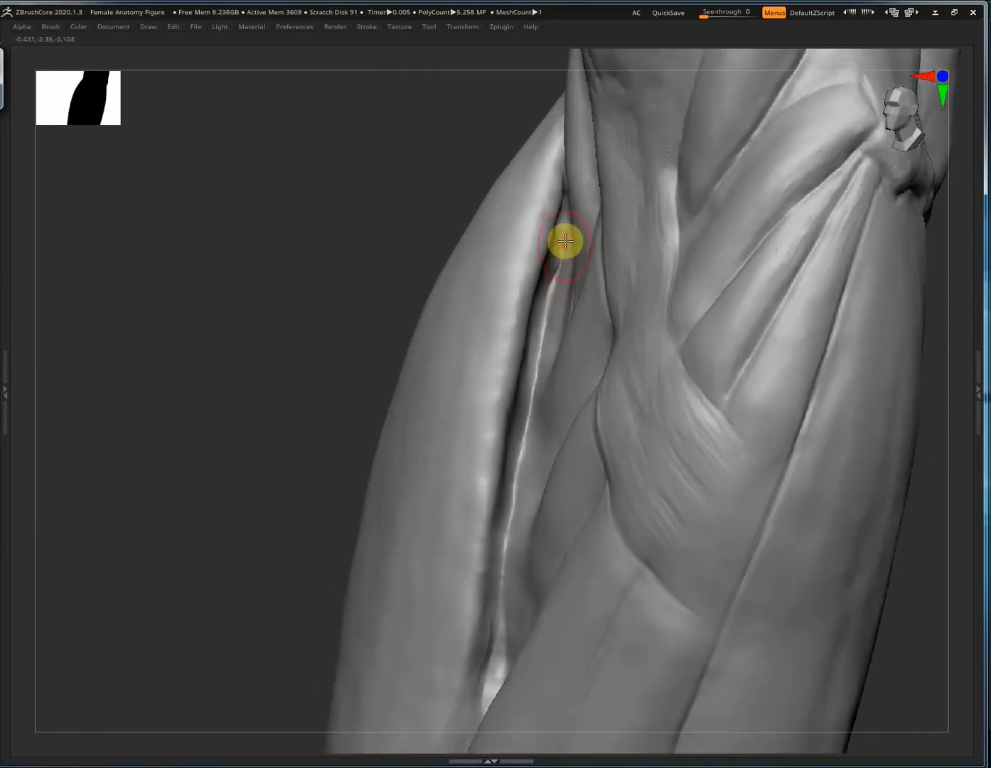
right_drag(500, 587, 642, 478)
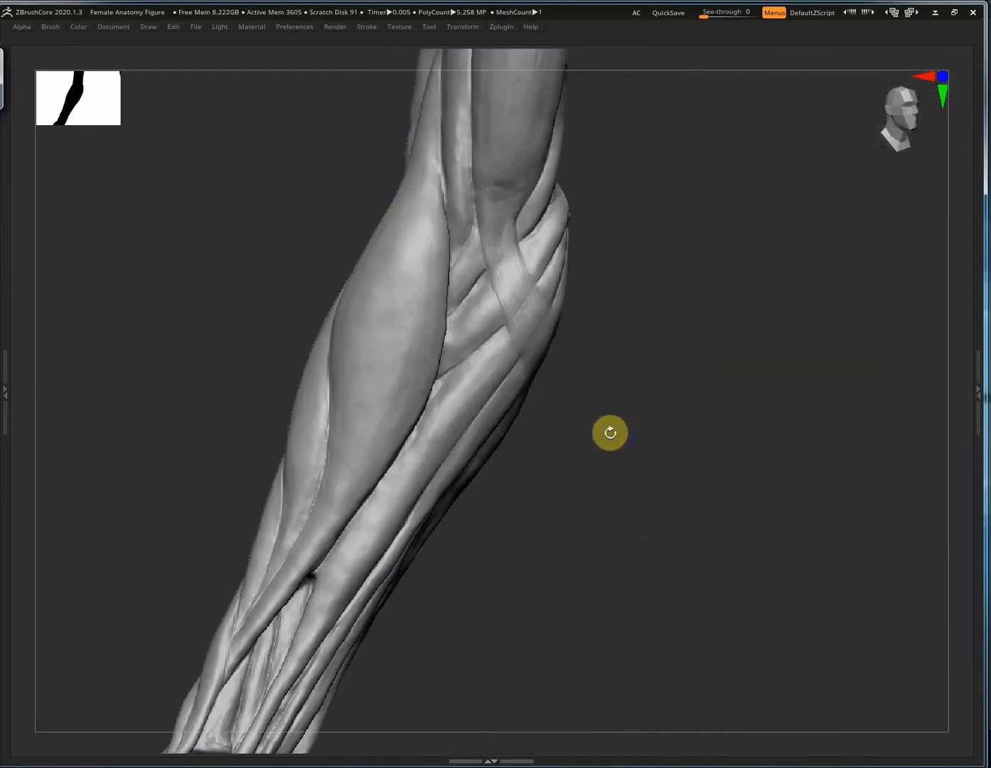
Reshape the outer contour of the upper forearm muscle with a large brush at a lower subdivision level.
key(s)
click(602, 447)
drag(410, 206, 387, 196)
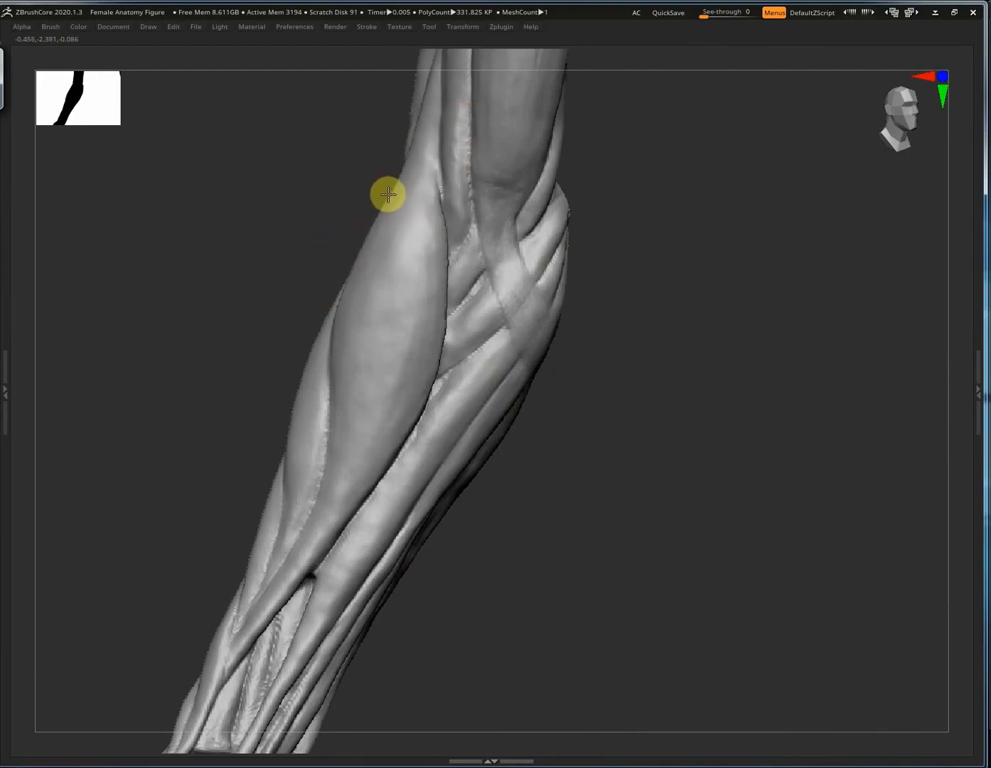
drag(307, 418, 316, 413)
drag(356, 245, 345, 228)
drag(408, 163, 399, 154)
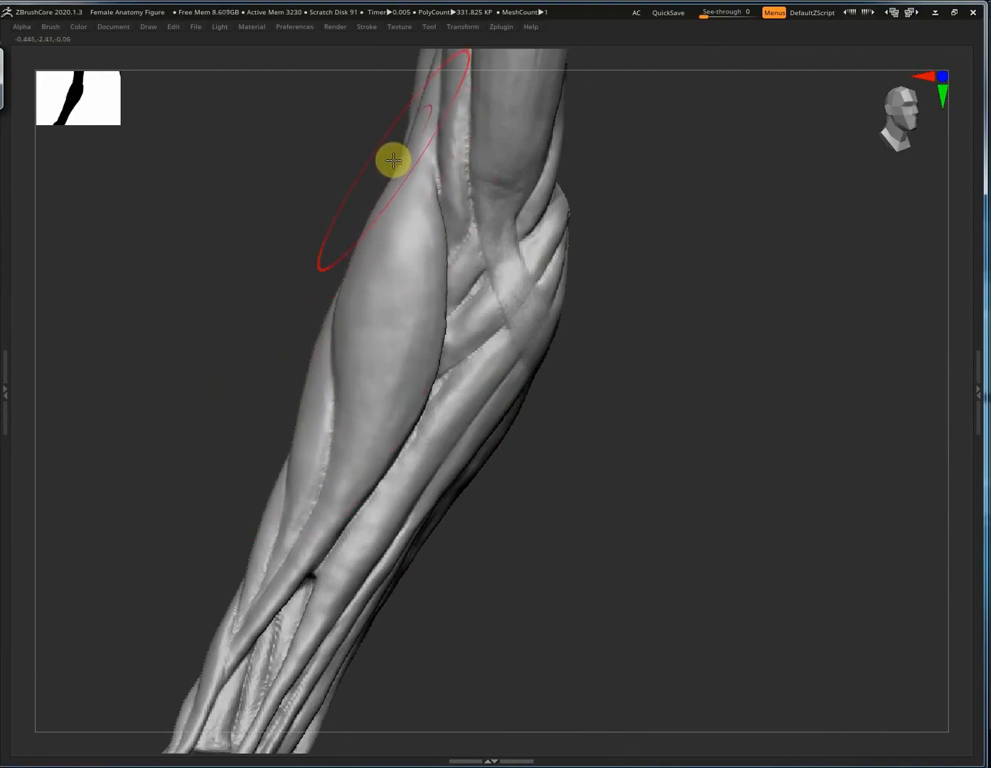
drag(651, 563, 627, 545)
drag(446, 263, 432, 238)
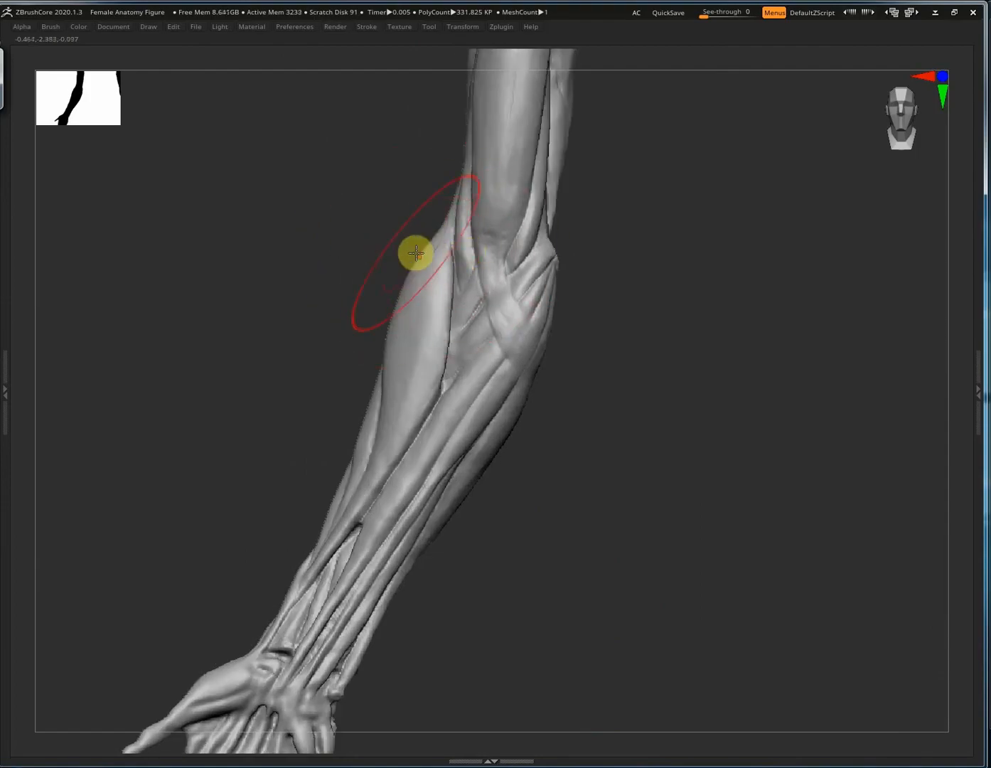
Return to the higher subdivision level and sharpen the muscle edge along the narrow gap at the back of the elbow.
drag(635, 422, 669, 377)
mouse_move(358, 249)
mouse_down()
mouse_move(439, 365)
mouse_move(436, 306)
mouse_move(489, 356)
mouse_move(479, 393)
mouse_up()
mouse_move(612, 316)
mouse_down()
mouse_move(663, 314)
mouse_move(644, 306)
mouse_up()
alt+drag(644, 306, 699, 426)
drag(754, 313, 861, 278)
mouse_move(861, 277)
alt+mouse_down()
mouse_move(759, 426)
mouse_move(623, 395)
mouse_move(856, 273)
mouse_move(856, 303)
alt+mouse_up()
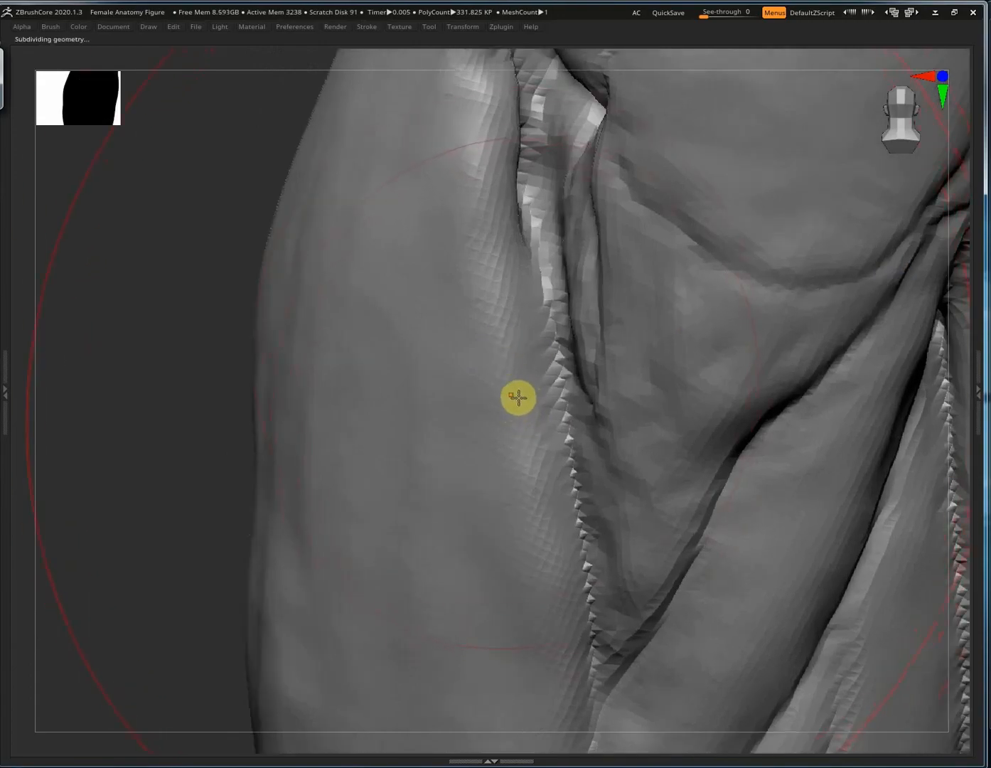
mouse_move(557, 227)
right_down()
mouse_move(526, 223)
mouse_move(529, 190)
mouse_move(519, 182)
mouse_move(533, 185)
right_up()
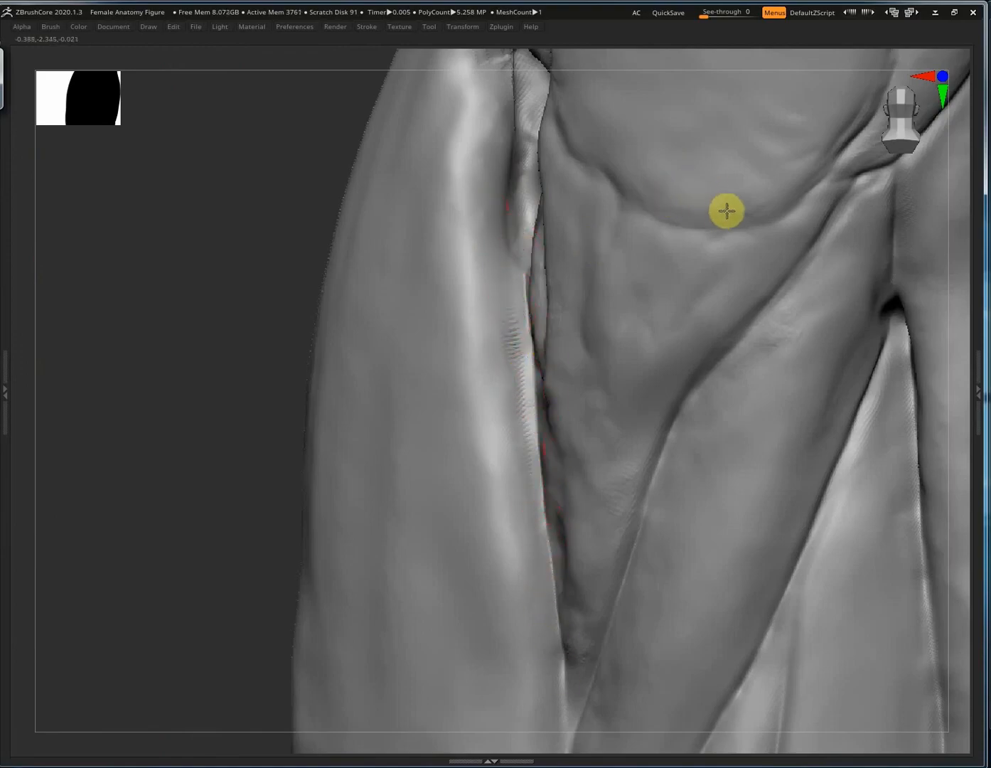
right_drag(754, 140, 526, 321)
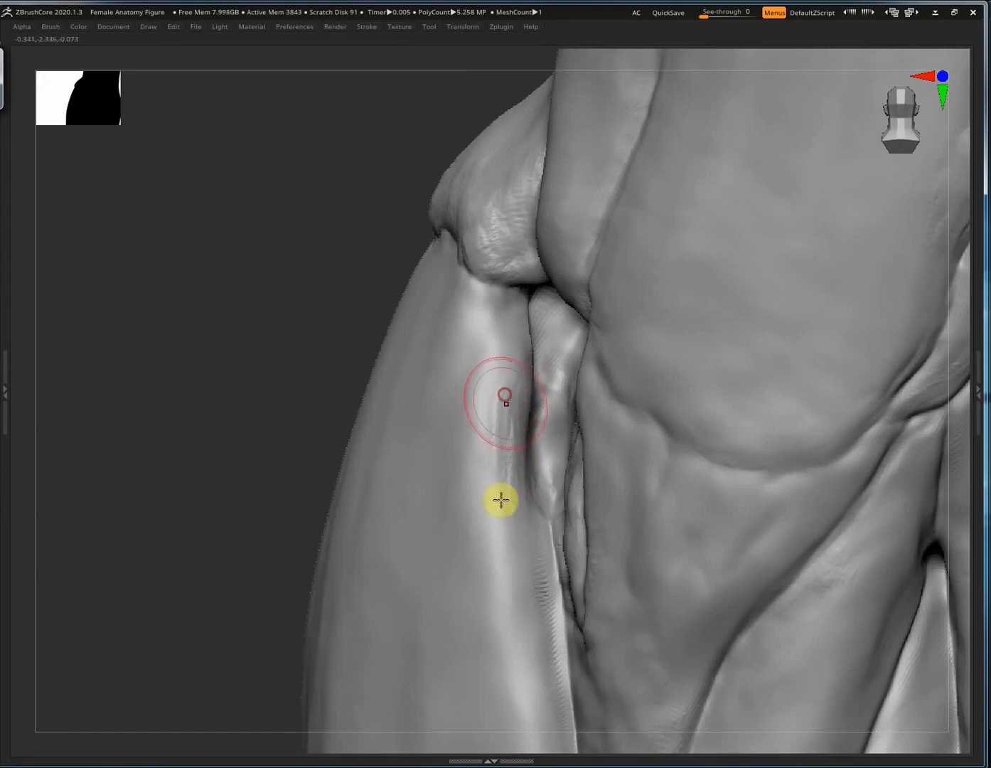
Sculpt and soften lengthwise muscle fibres on the large forearm muscle beside the elbow hollow.
mouse_move(501, 500)
mouse_down()
mouse_move(524, 458)
mouse_move(529, 575)
mouse_move(513, 490)
mouse_move(514, 384)
mouse_move(512, 465)
mouse_up()
mouse_move(511, 464)
right_down()
mouse_move(537, 487)
mouse_move(525, 358)
mouse_move(469, 252)
right_up()
shift+drag(469, 252, 470, 200)
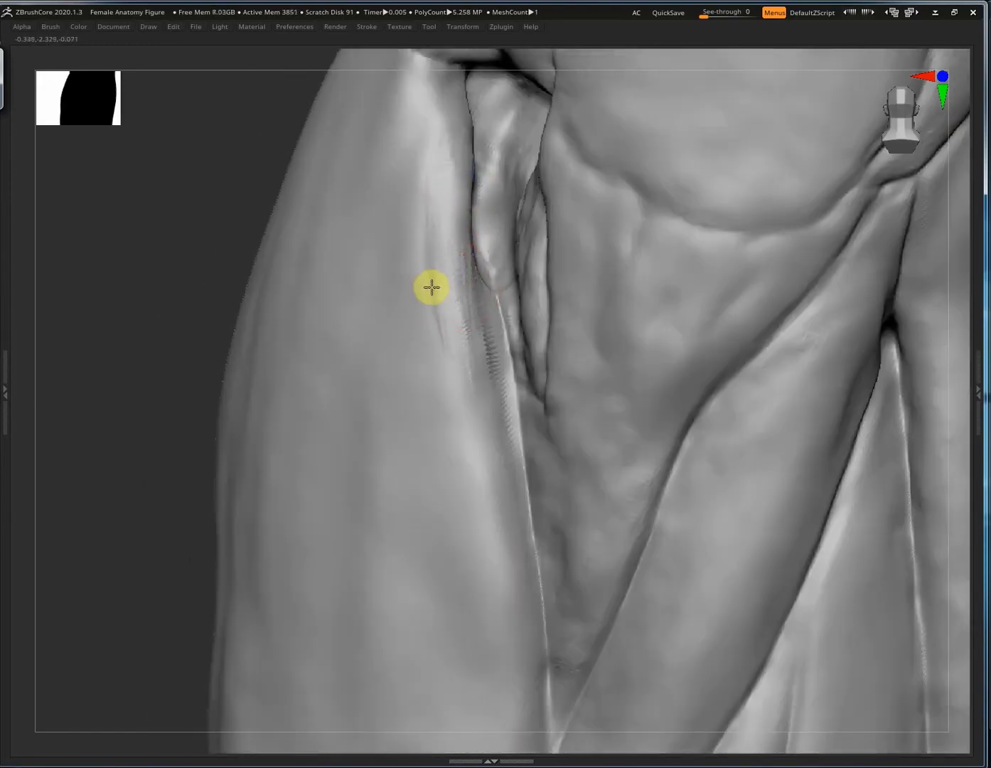
mouse_move(430, 287)
mouse_down()
mouse_move(489, 397)
mouse_move(467, 428)
mouse_move(445, 525)
mouse_move(434, 265)
mouse_move(475, 561)
mouse_move(493, 482)
mouse_up()
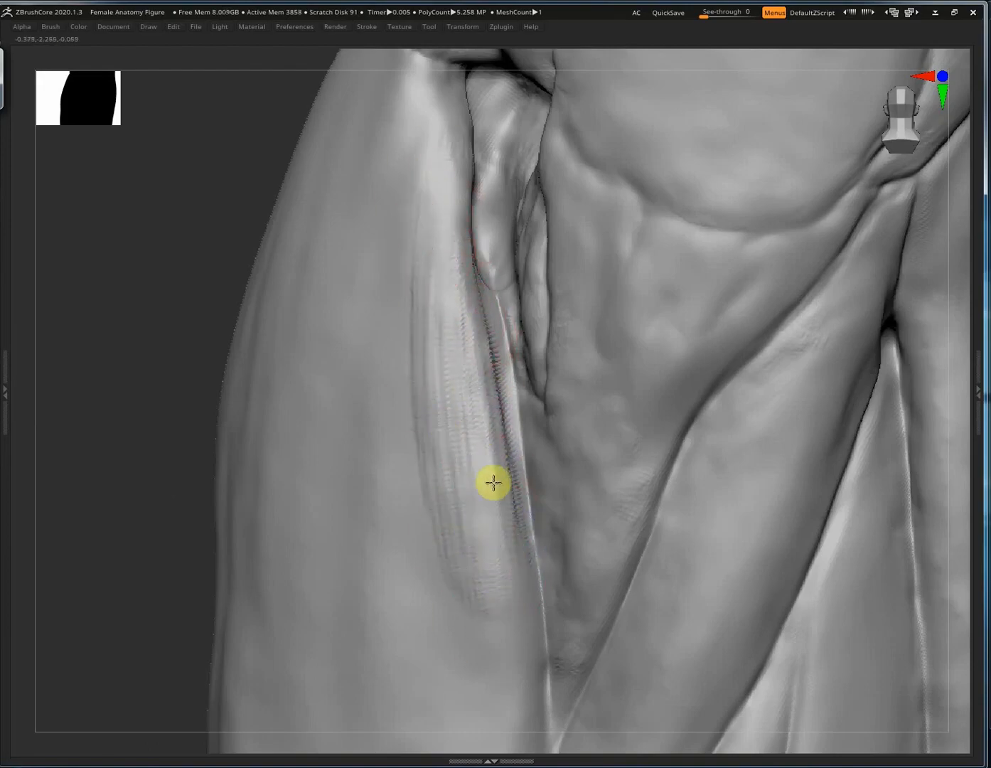
right_drag(462, 392, 453, 168)
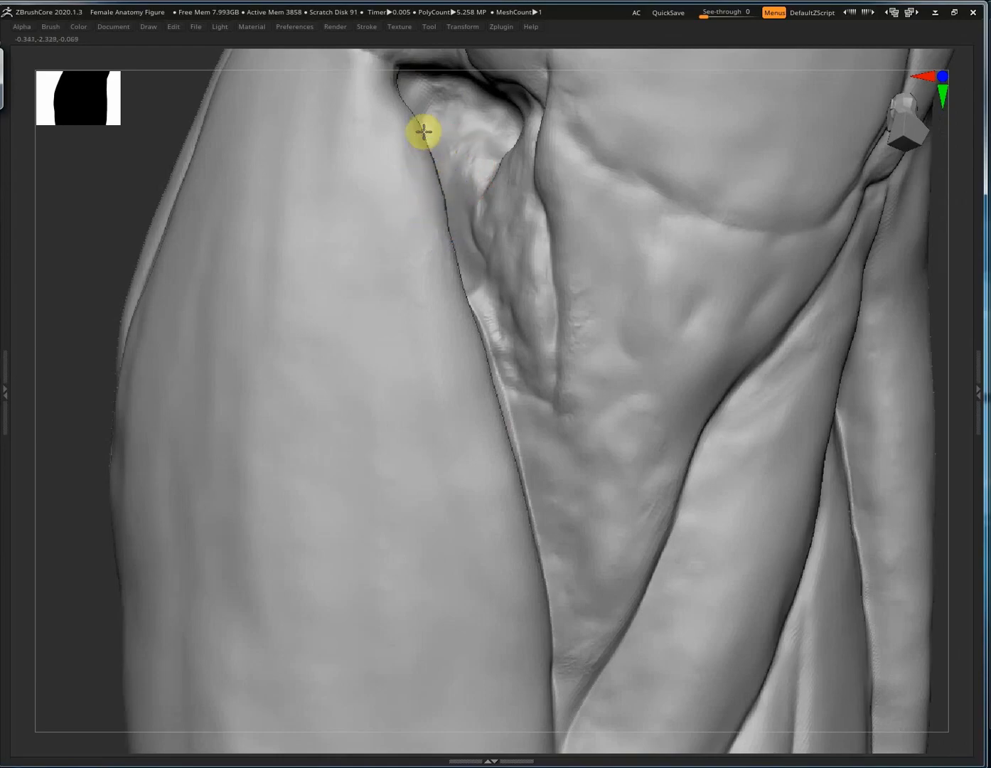
right_drag(441, 268, 411, 355)
ctrl+right_drag(162, 283, 769, 351)
right_drag(770, 351, 438, 465)
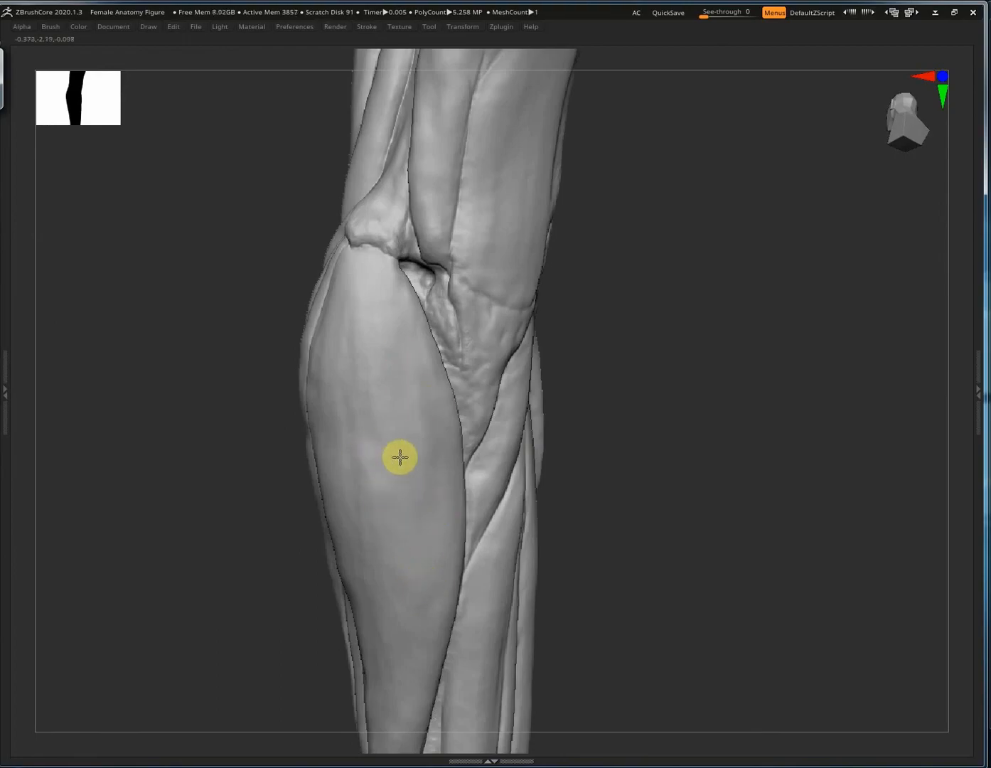
Drop to a lower subdivision level and adjust the forearm's little-finger-side contour with a large brush.
right_drag(416, 430, 371, 199)
alt+right_drag(453, 314, 435, 351)
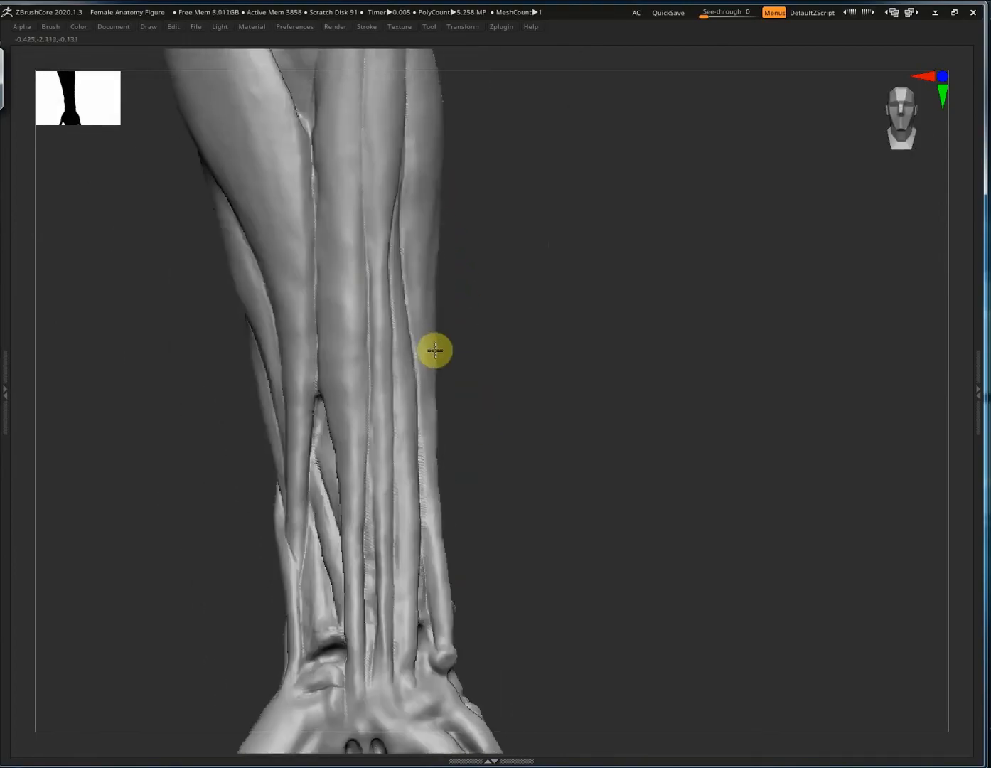
key(shift+d)
key(shift+d)
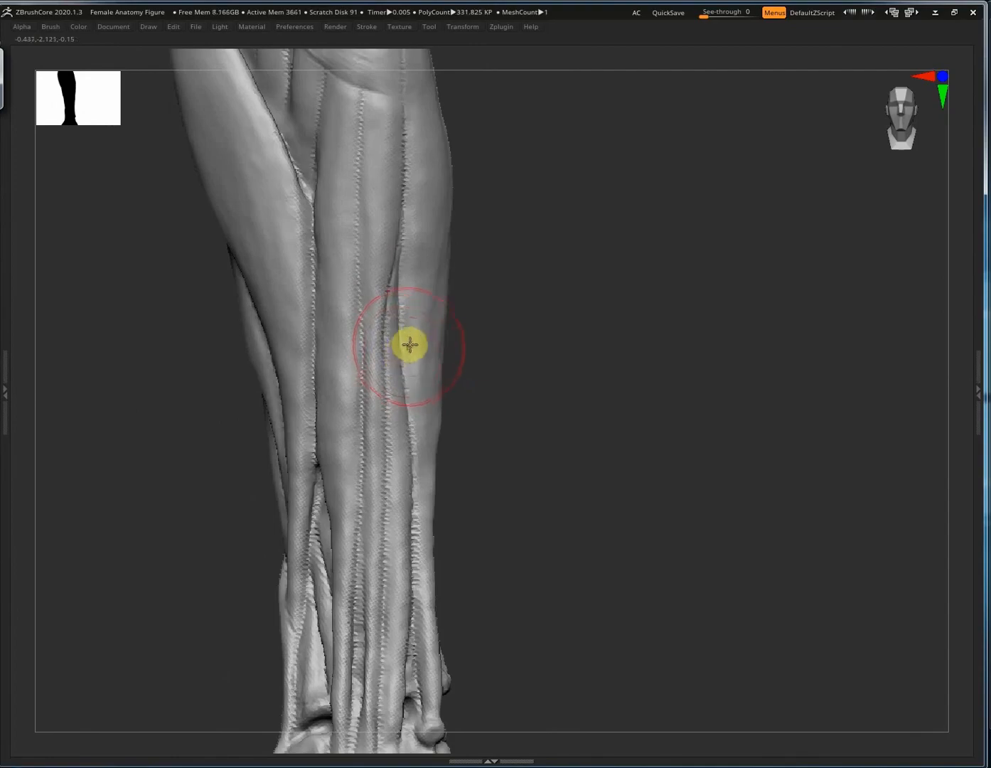
drag(410, 343, 412, 367)
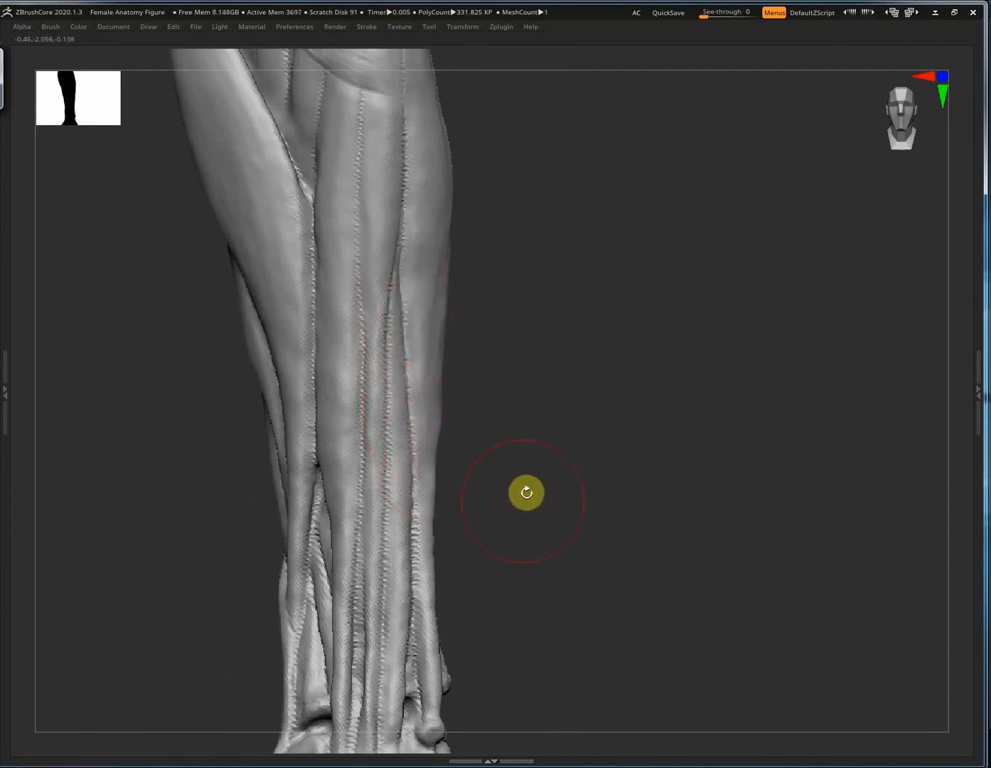
Return to the higher subdivision level and sculpt fine lengthwise fibres on the upper biceps just below the cut chest muscle.
alt+drag(607, 578, 596, 544)
alt+drag(597, 283, 616, 536)
drag(412, 379, 547, 387)
alt+drag(595, 398, 545, 493)
drag(608, 519, 498, 499)
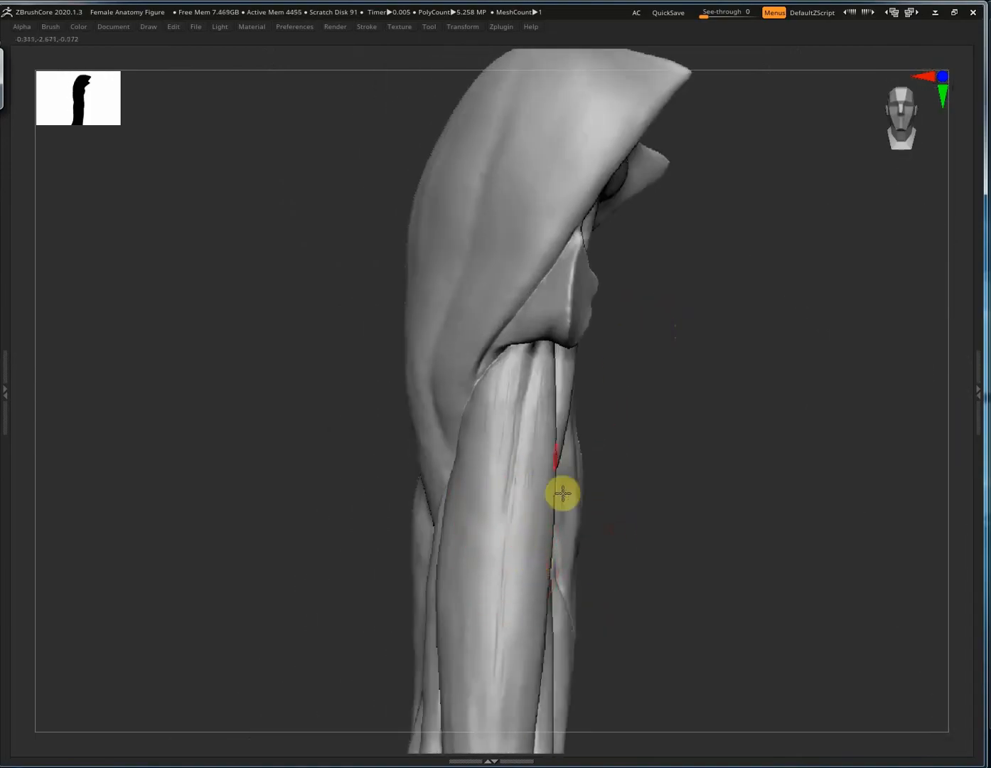
alt+drag(610, 528, 491, 449)
drag(640, 490, 739, 402)
drag(513, 404, 503, 525)
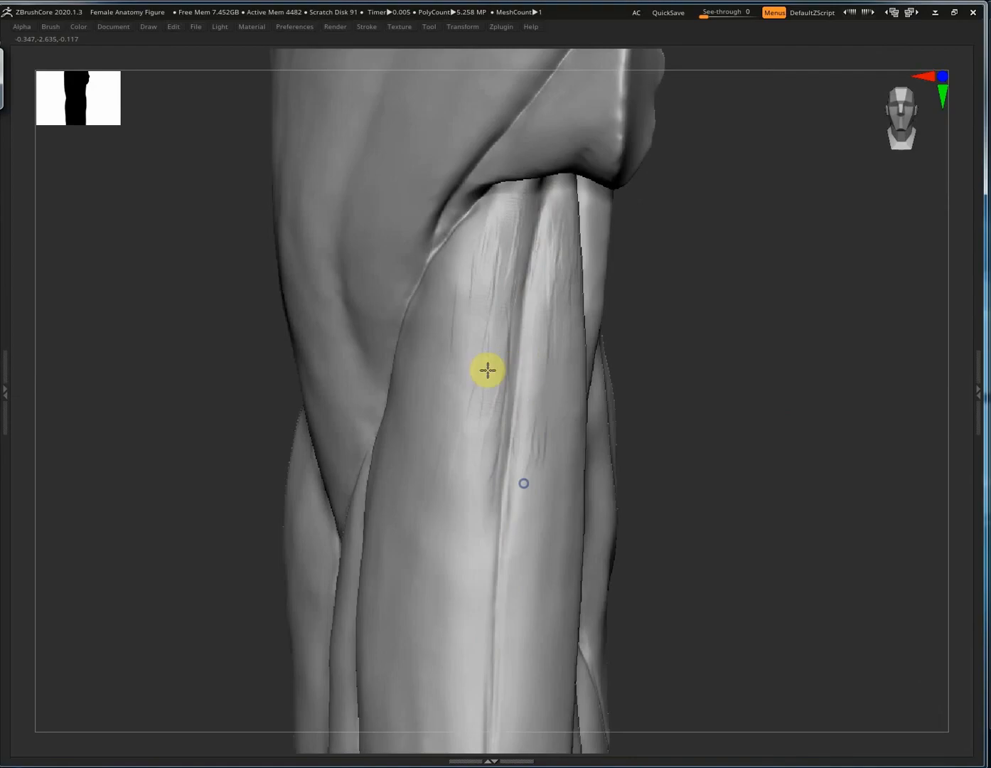
mouse_move(625, 398)
alt+mouse_down()
mouse_move(460, 430)
mouse_move(553, 340)
mouse_move(649, 378)
alt+mouse_up()
Sharpen the groove between the two triceps heads where they emerge from beneath the deltoid.
mouse_move(356, 360)
mouse_down()
mouse_move(372, 365)
mouse_move(434, 457)
mouse_up()
drag(239, 258, 185, 220)
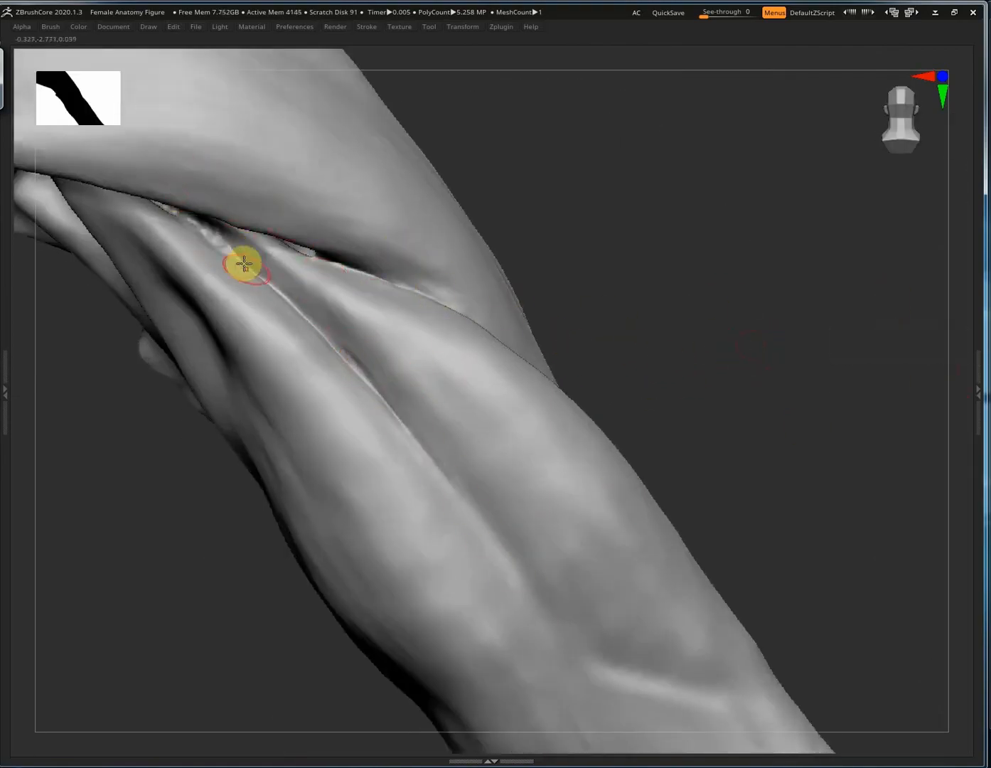
drag(848, 498, 662, 502)
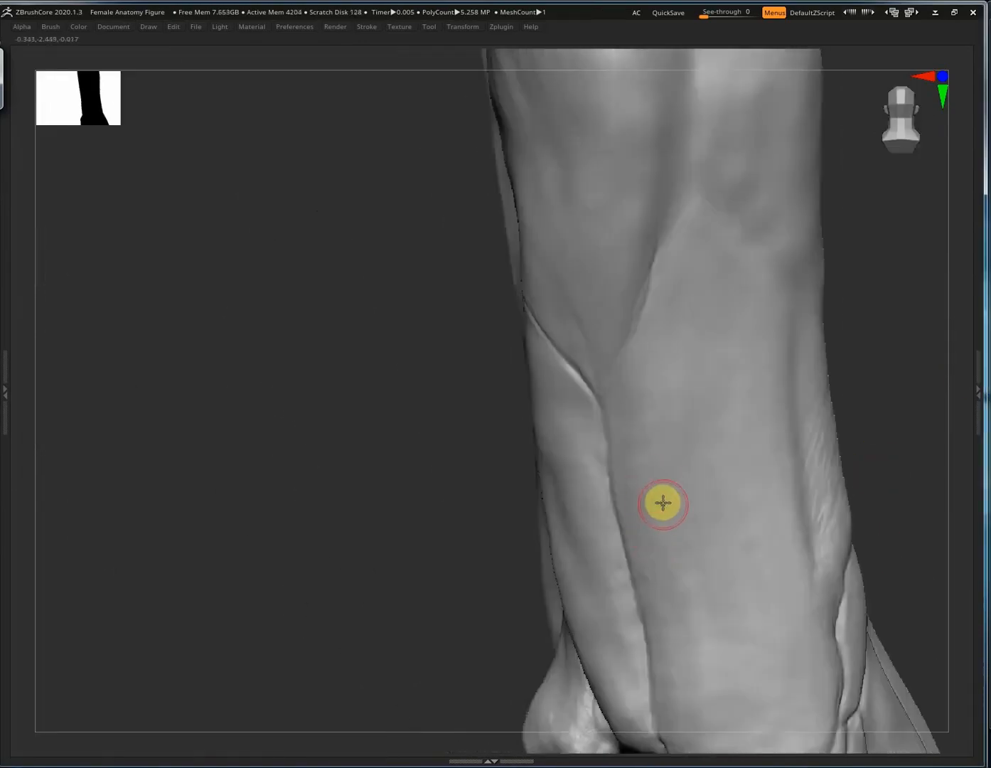
Sculpt fine lengthwise fibres along one side of the flat triceps tendon, running down towards the elbow.
drag(623, 448, 714, 625)
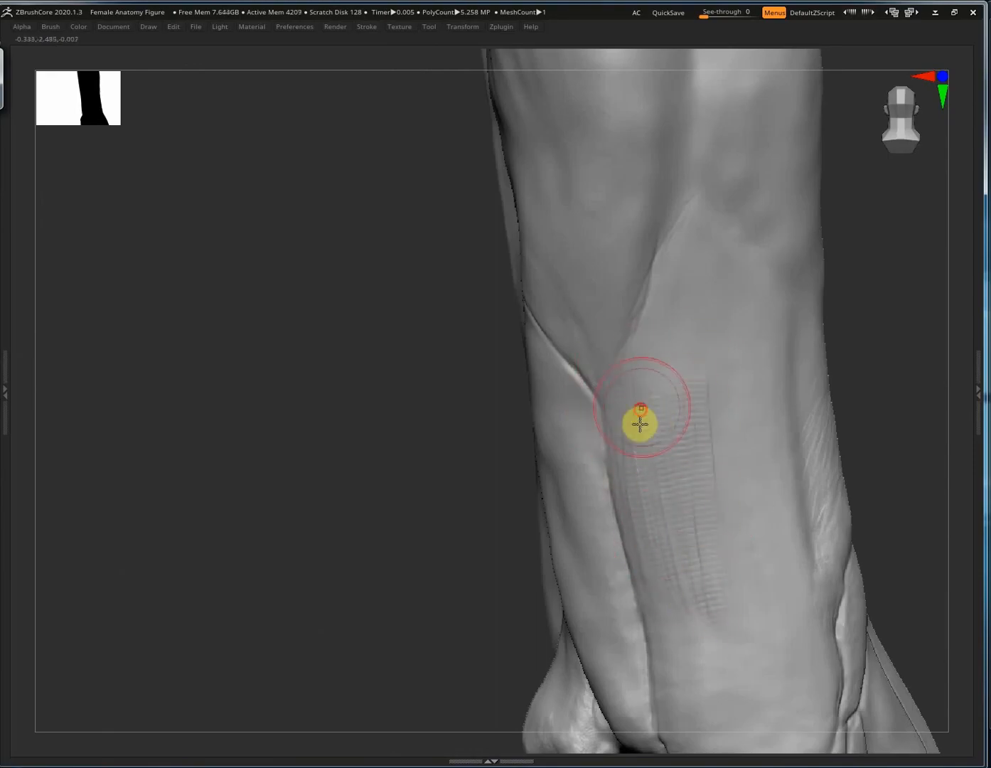
drag(640, 425, 687, 670)
alt+right_drag(655, 567, 625, 362)
mouse_move(675, 438)
mouse_down()
mouse_move(665, 467)
mouse_move(731, 489)
mouse_move(692, 491)
mouse_move(682, 411)
mouse_up()
drag(663, 524, 667, 543)
right_drag(662, 492, 693, 348)
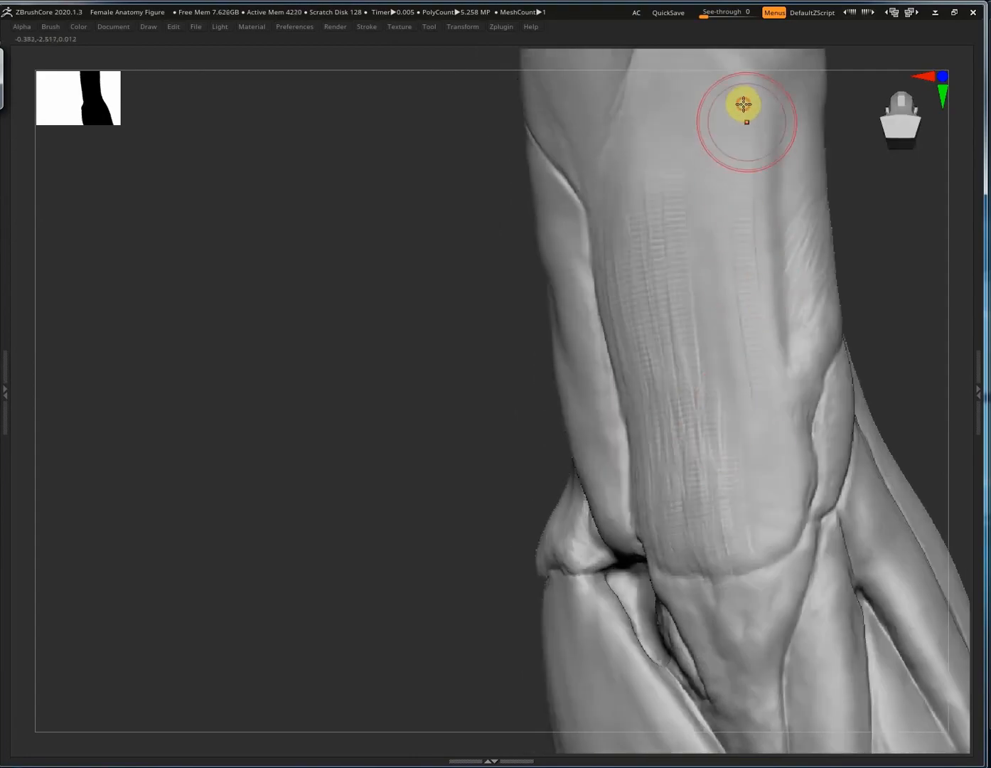
Extend the lengthwise fibres across the other side of the triceps tendon and up towards its peak.
drag(744, 118, 762, 334)
drag(726, 170, 721, 420)
mouse_move(714, 205)
mouse_down()
mouse_move(794, 496)
mouse_move(741, 406)
mouse_move(718, 478)
mouse_move(671, 387)
mouse_move(721, 389)
mouse_move(743, 363)
mouse_up()
alt+right_drag(717, 552, 717, 681)
mouse_move(690, 167)
mouse_down()
mouse_move(703, 232)
mouse_move(762, 232)
mouse_up()
drag(735, 285, 751, 313)
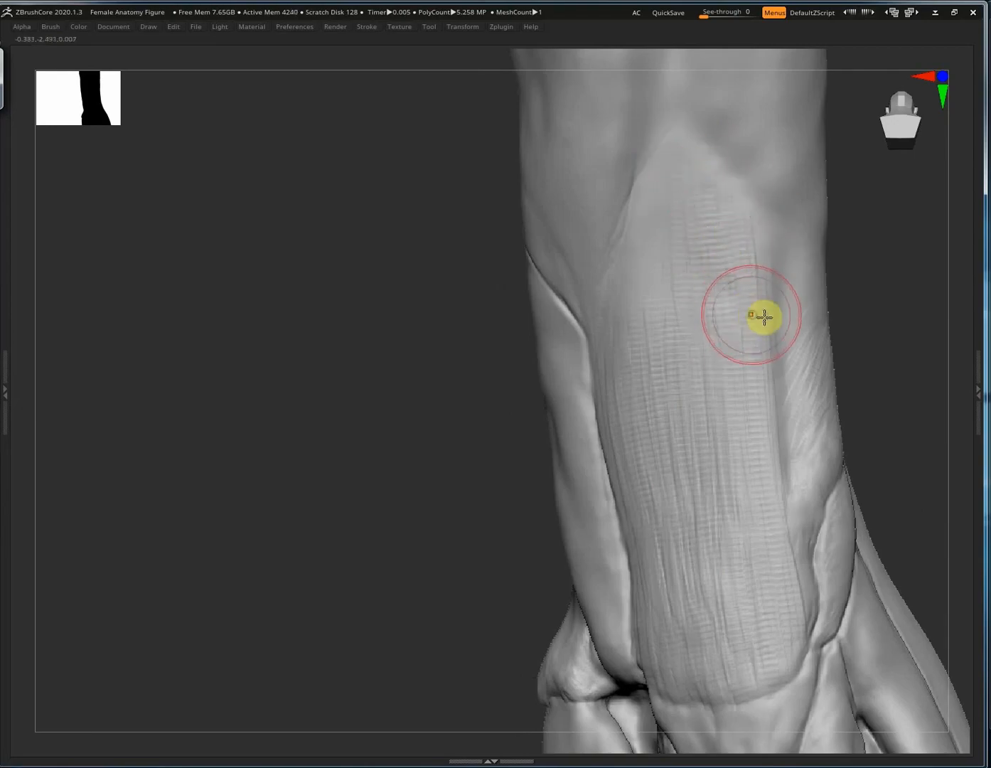
Layer more fibre strokes from the triceps tendon's pointed upper end downwards and soften their texture.
right_drag(764, 317, 795, 354)
drag(724, 238, 719, 306)
drag(724, 232, 747, 356)
mouse_move(683, 195)
mouse_down()
mouse_move(647, 284)
mouse_move(671, 420)
mouse_up()
drag(649, 345, 681, 561)
right_drag(657, 427, 706, 407)
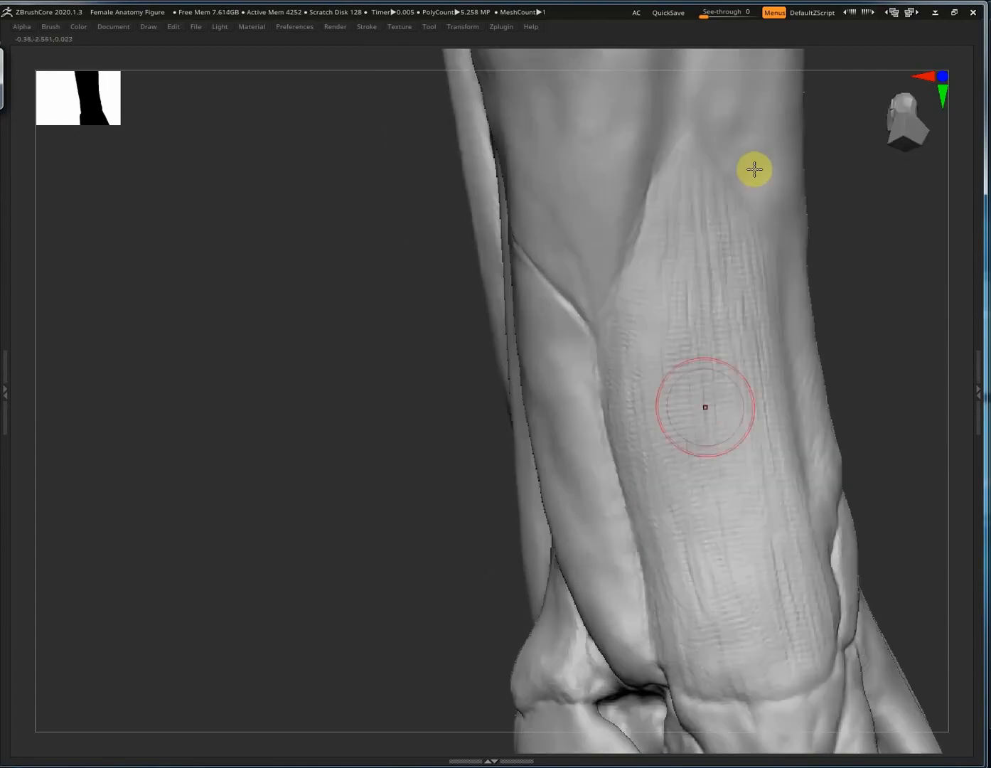
drag(755, 171, 779, 361)
right_drag(689, 364, 714, 357)
mouse_move(757, 300)
right_down()
mouse_move(760, 223)
mouse_move(703, 101)
right_up()
Sculpt lengthwise fibres on the lower bellies of both triceps heads just above the tendon's peak.
drag(703, 101, 721, 287)
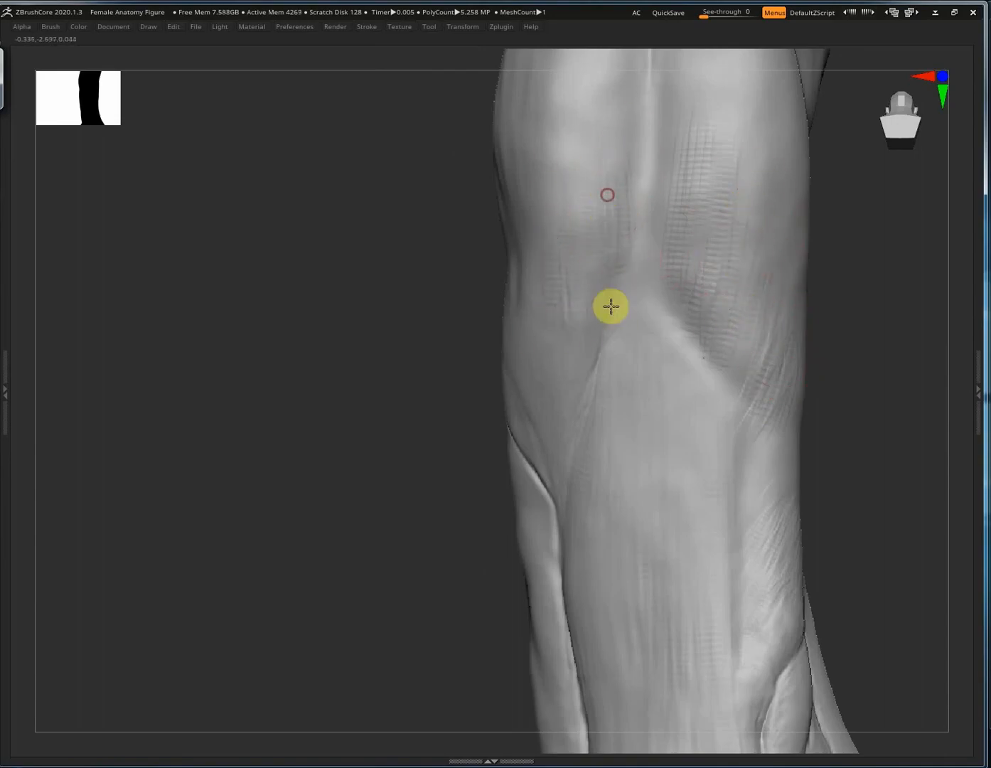
right_drag(565, 252, 471, 198)
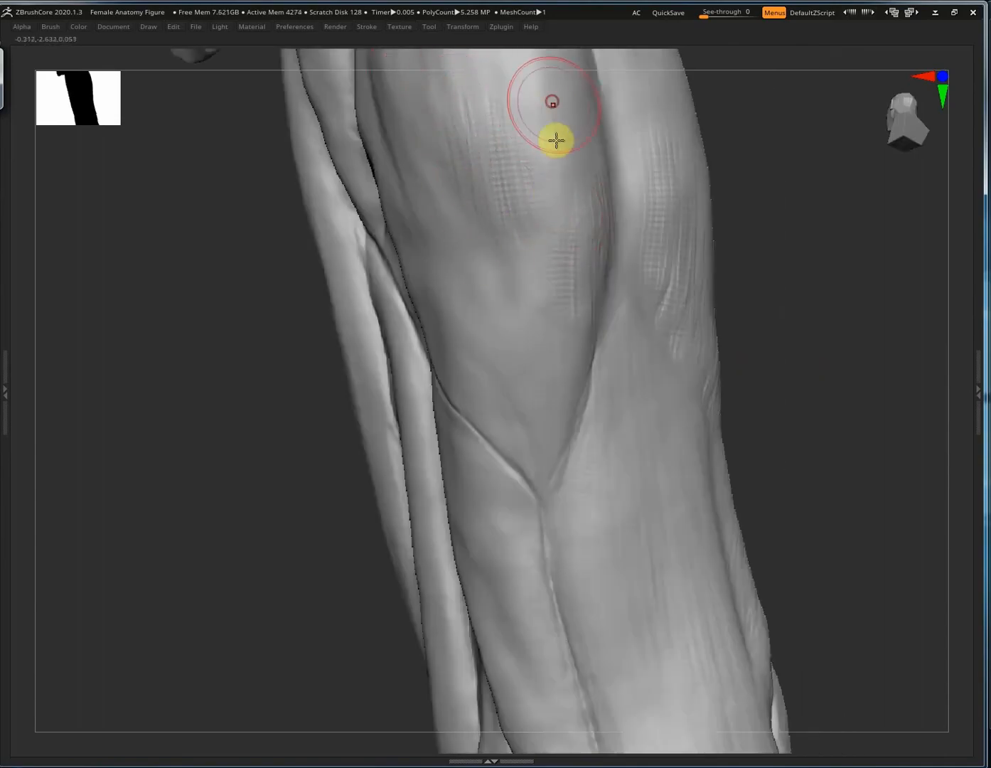
mouse_move(533, 109)
mouse_down()
mouse_move(546, 213)
mouse_move(575, 309)
mouse_up()
right_drag(547, 311, 314, 178)
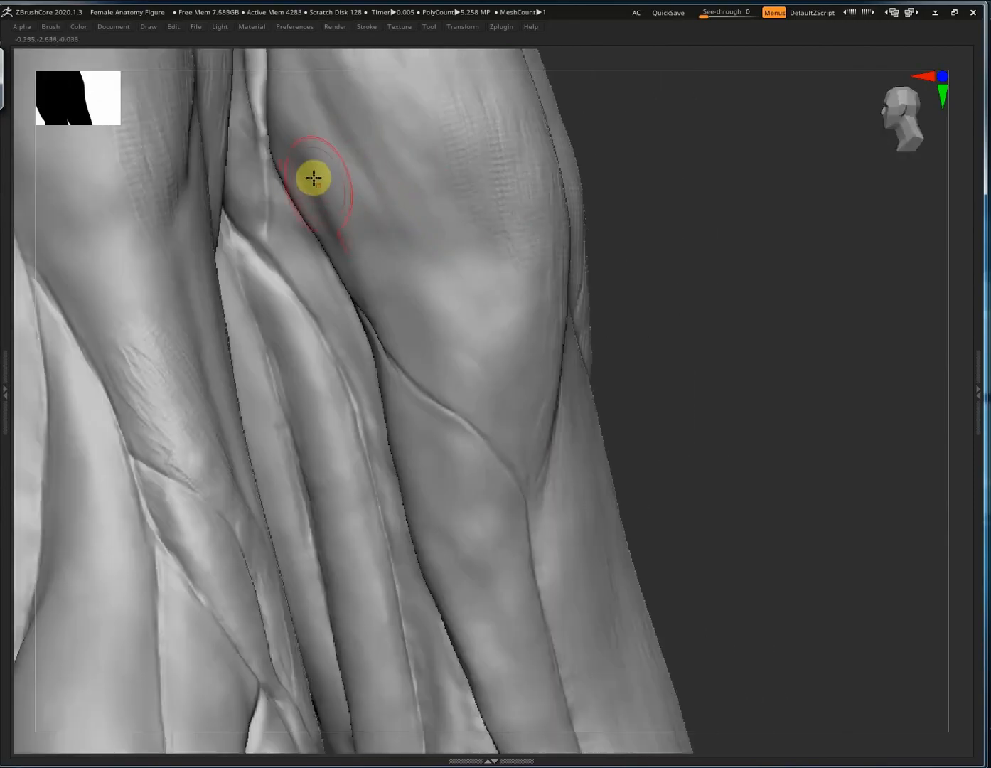
Add curved fibres to the lower end of the larger triceps head, converging on its V-shaped tip.
mouse_move(387, 273)
mouse_down()
mouse_move(436, 383)
mouse_move(421, 353)
mouse_up()
drag(470, 280, 434, 353)
right_drag(488, 251, 517, 315)
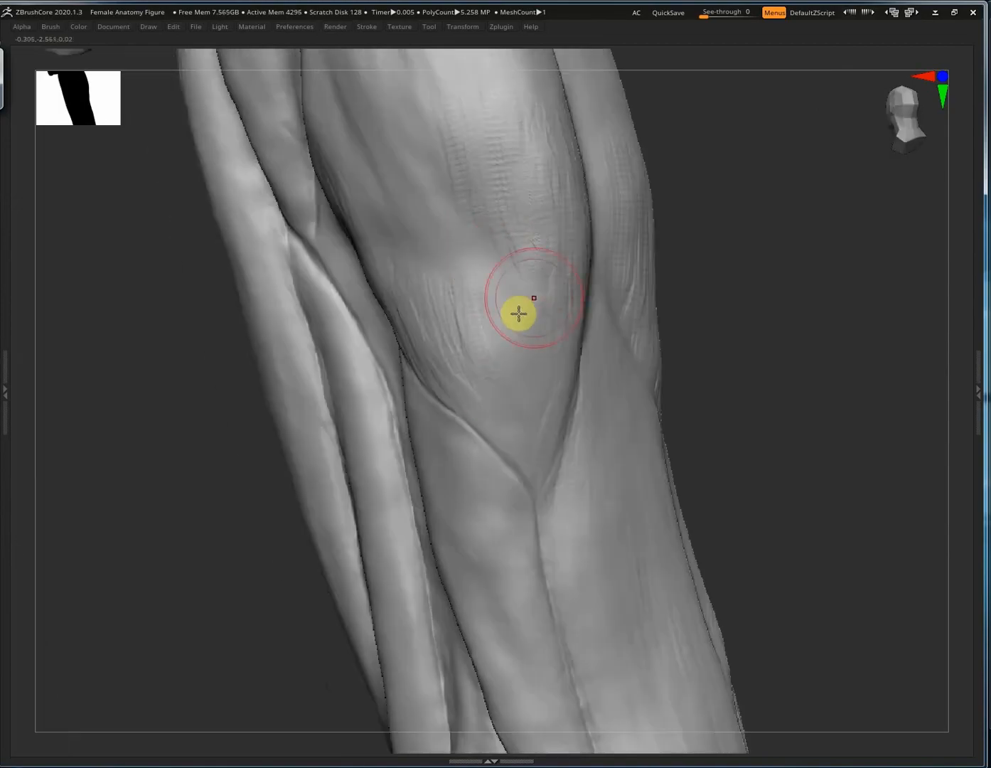
drag(517, 314, 479, 395)
drag(457, 294, 442, 369)
right_drag(509, 313, 521, 369)
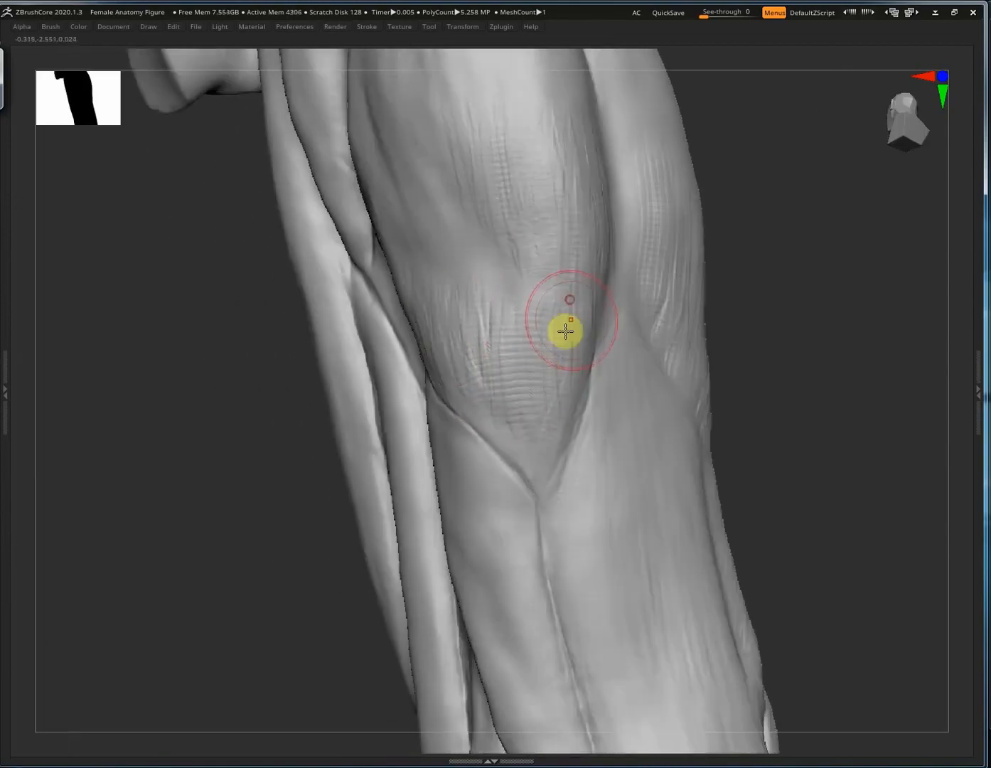
Fill the V-shaped tip and middle of the larger triceps head with denser converging fibres.
drag(582, 312, 505, 446)
drag(521, 229, 500, 316)
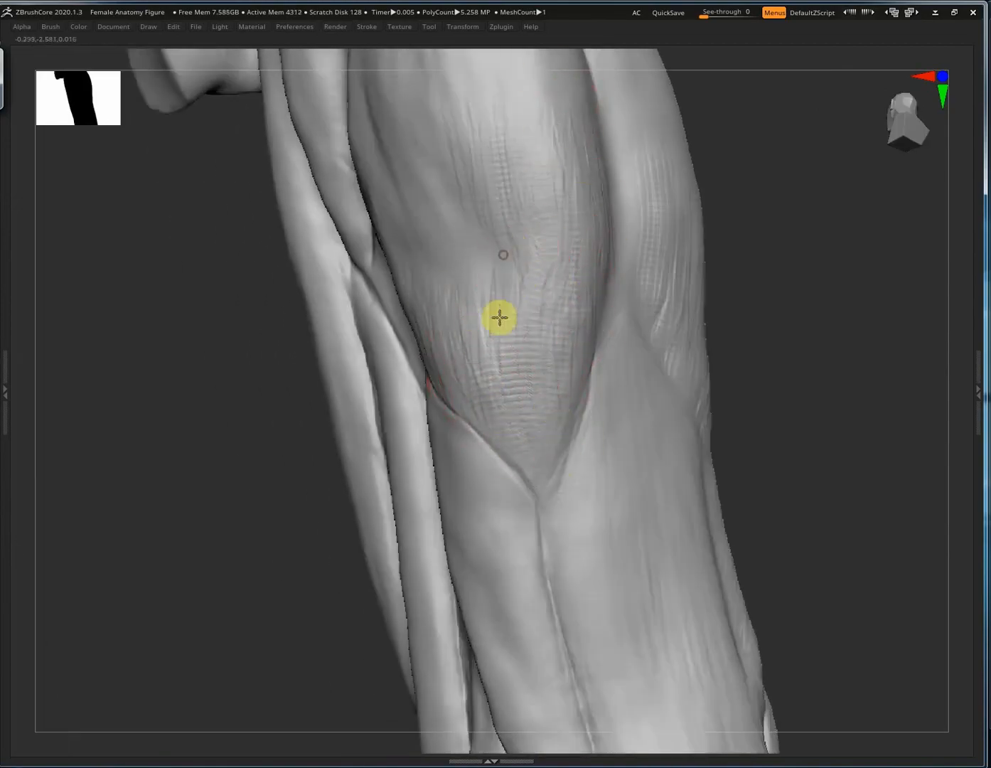
drag(484, 221, 440, 271)
drag(493, 299, 521, 344)
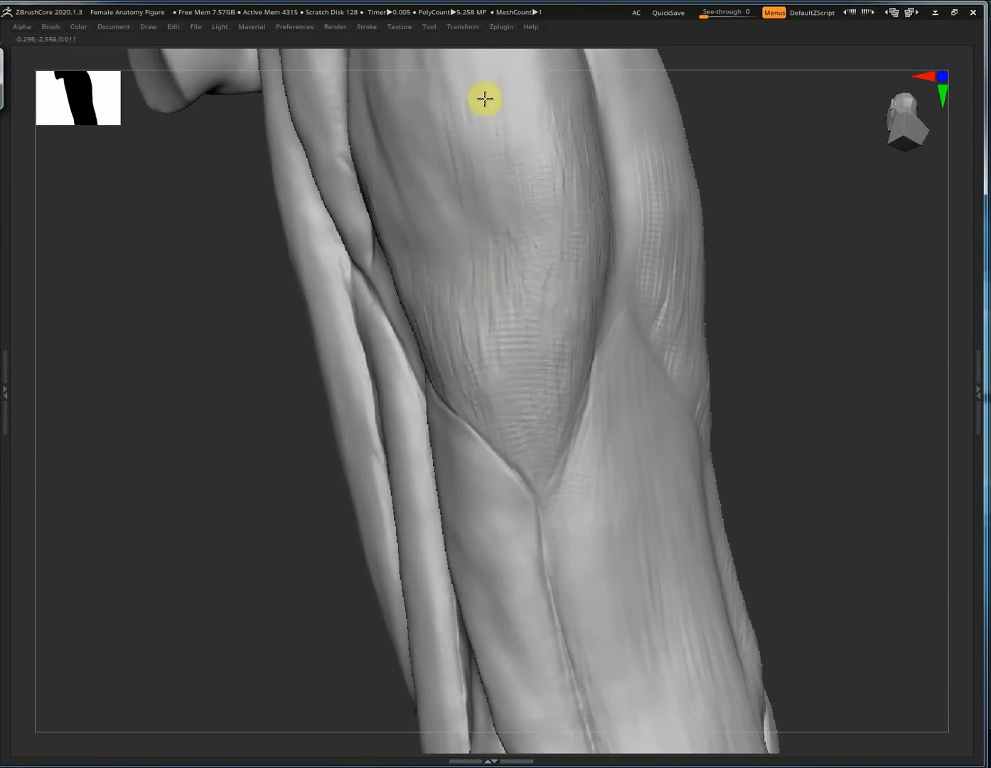
Soften and then carve a crisp edge between the triceps tendon and the muscle alongside it.
mouse_move(631, 195)
right_down()
mouse_move(551, 318)
mouse_move(630, 409)
mouse_move(631, 431)
right_up()
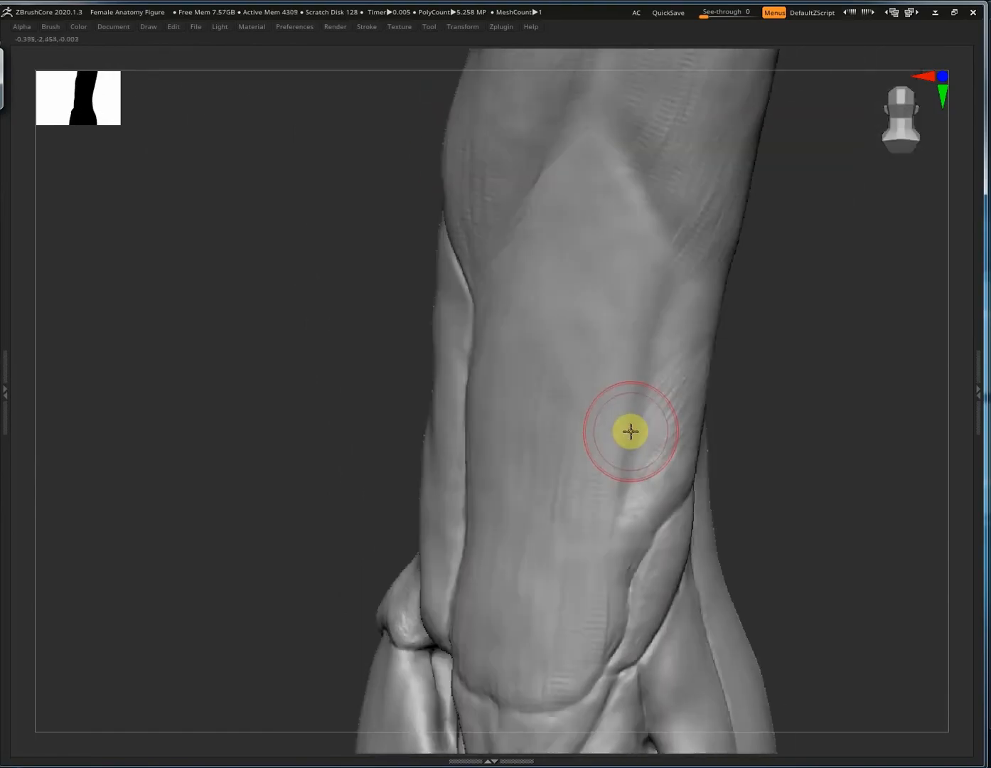
shift+drag(630, 431, 615, 432)
right_drag(615, 431, 648, 328)
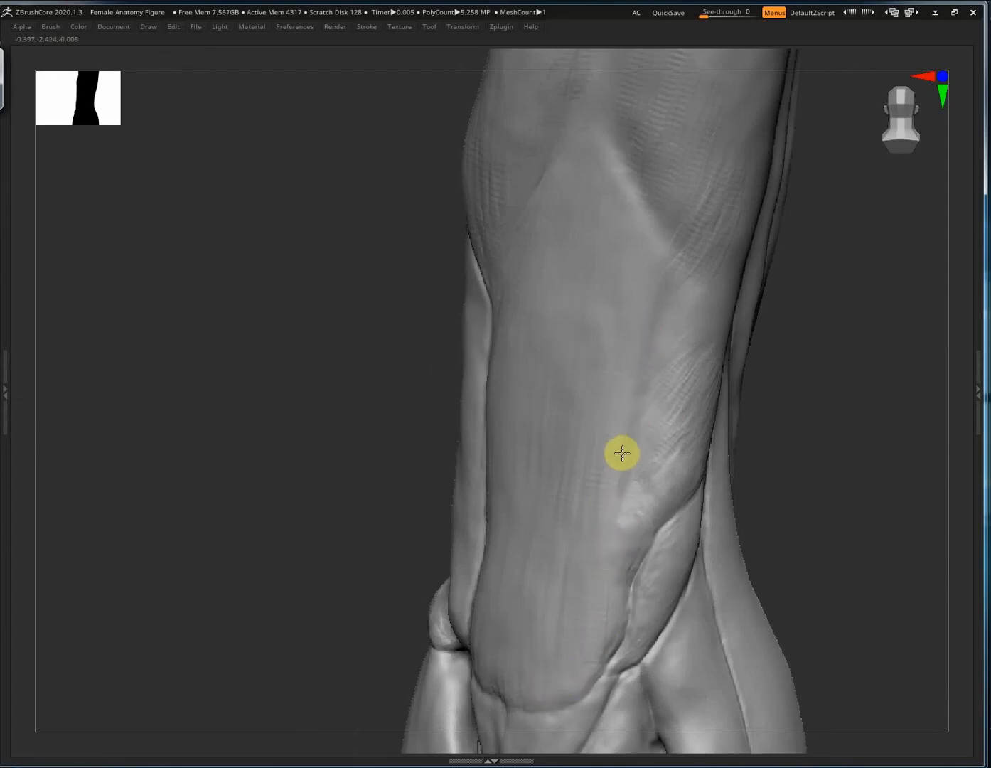
drag(665, 298, 654, 381)
drag(673, 266, 644, 393)
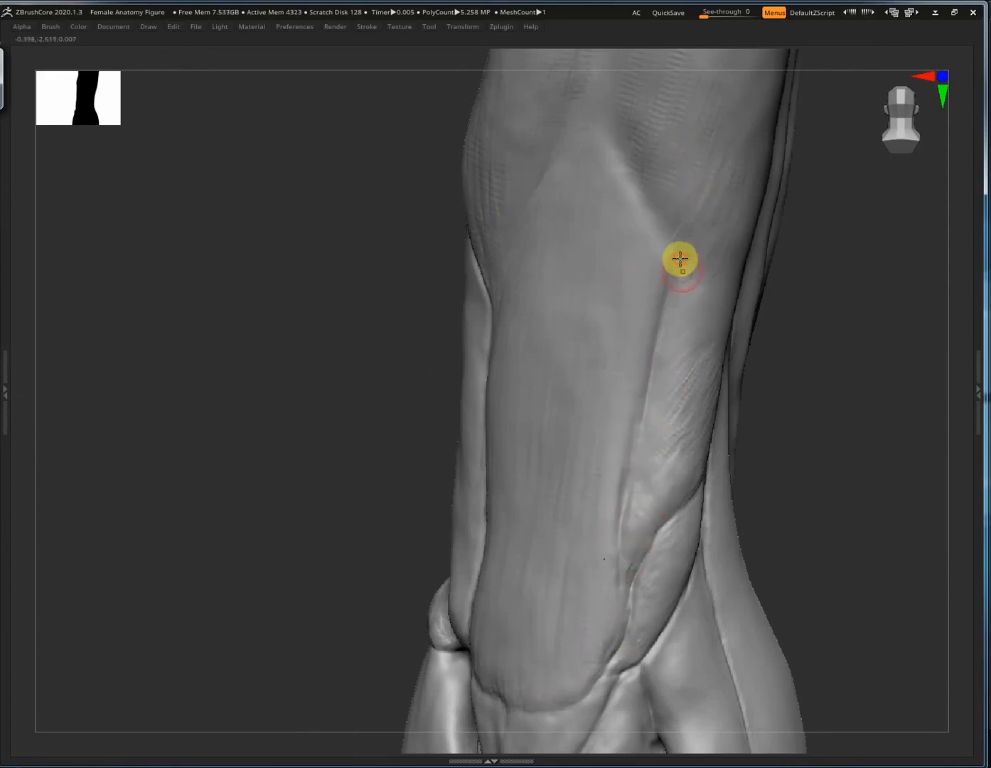
mouse_move(680, 258)
right_down()
mouse_move(712, 372)
mouse_move(657, 423)
right_up()
Refine the fibres and deepen the crease along the lower inner border of the larger triceps head.
right_drag(613, 661, 564, 454)
right_drag(509, 581, 540, 306)
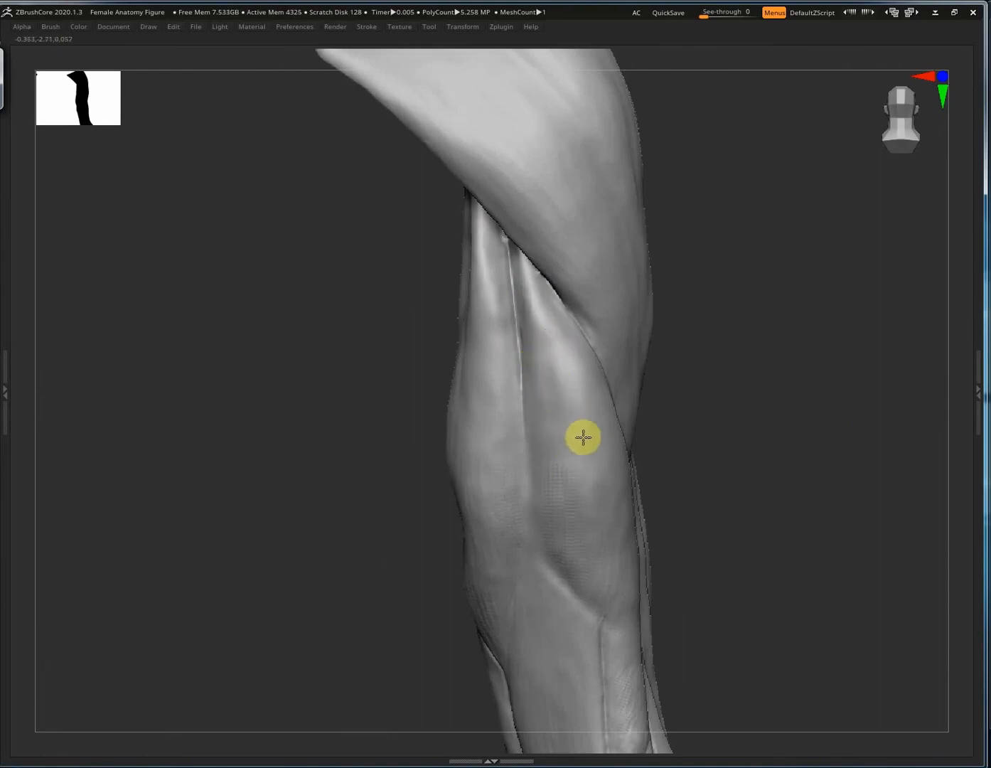
right_drag(509, 475, 396, 612)
right_drag(412, 288, 447, 525)
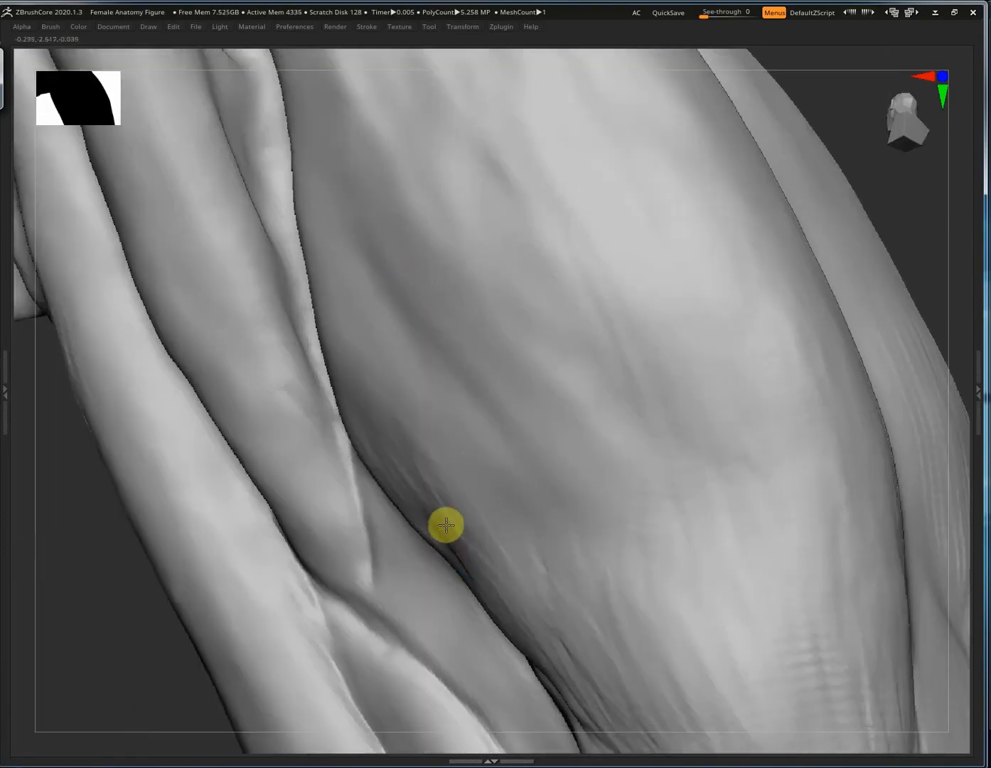
right_drag(419, 478, 649, 541)
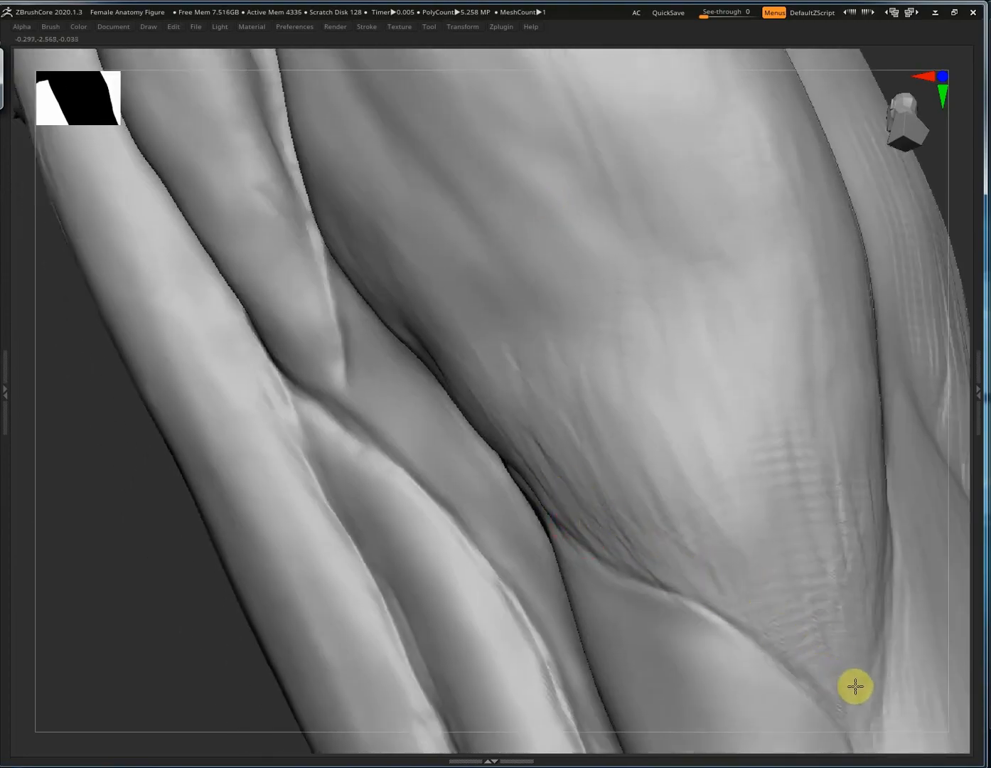
Sculpt lengthwise fibres on the narrow muscle strip exposed beside the larger triceps head.
right_drag(370, 409, 352, 374)
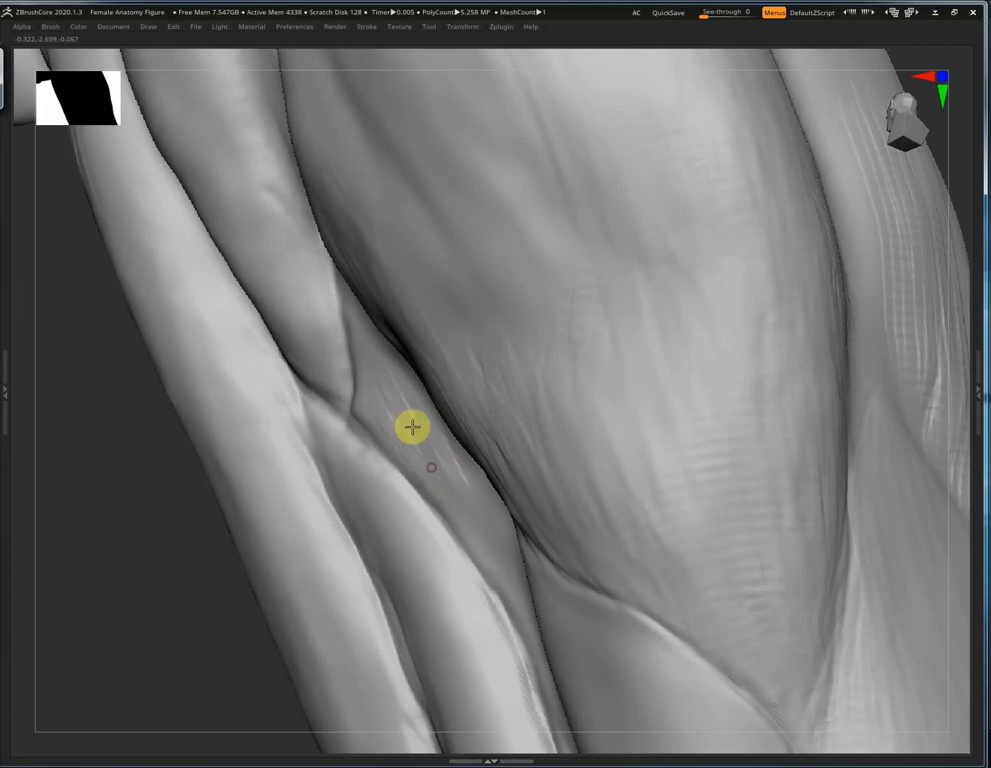
right_drag(414, 427, 450, 394)
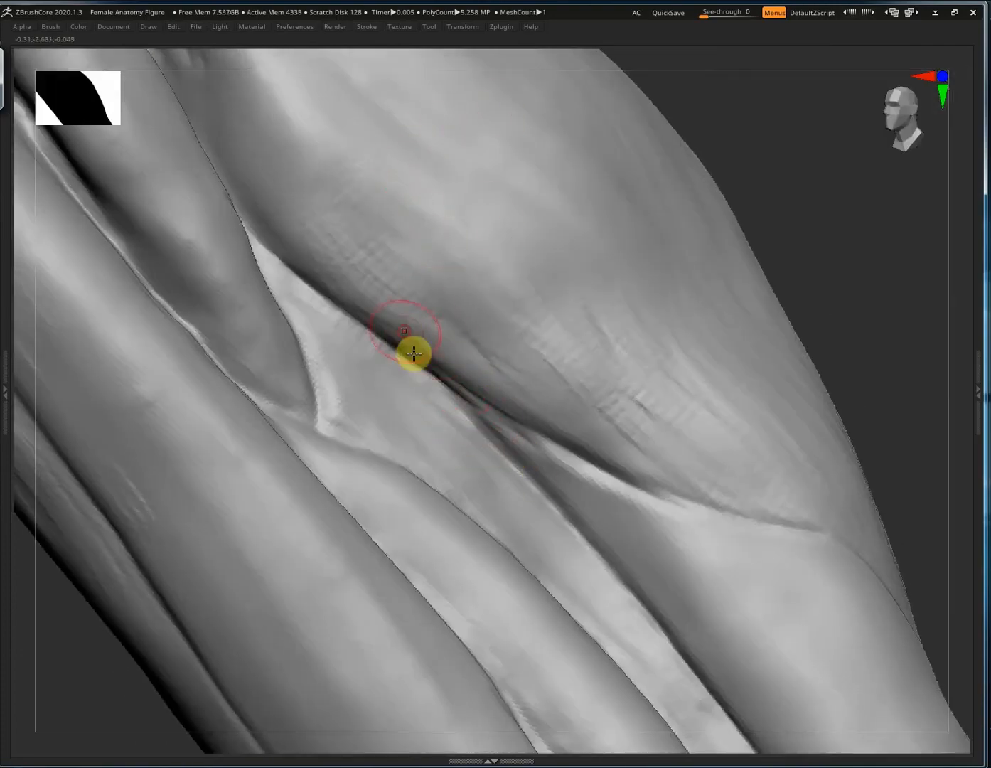
mouse_move(413, 353)
mouse_down()
mouse_move(414, 462)
mouse_move(505, 513)
mouse_up()
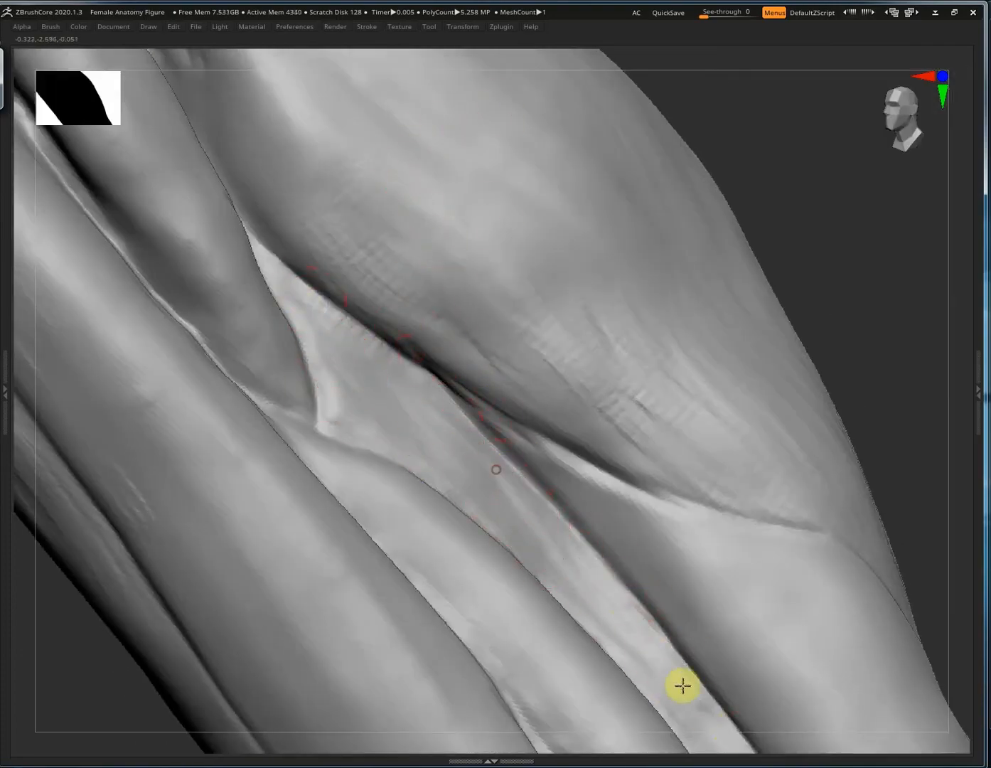
Sculpt the recessed surfaces and edges in the gaps between the upper-arm muscles beneath the shoulder bone.
ctrl+right_drag(682, 686, 490, 394)
ctrl+right_drag(883, 170, 853, 370)
right_drag(359, 400, 376, 419)
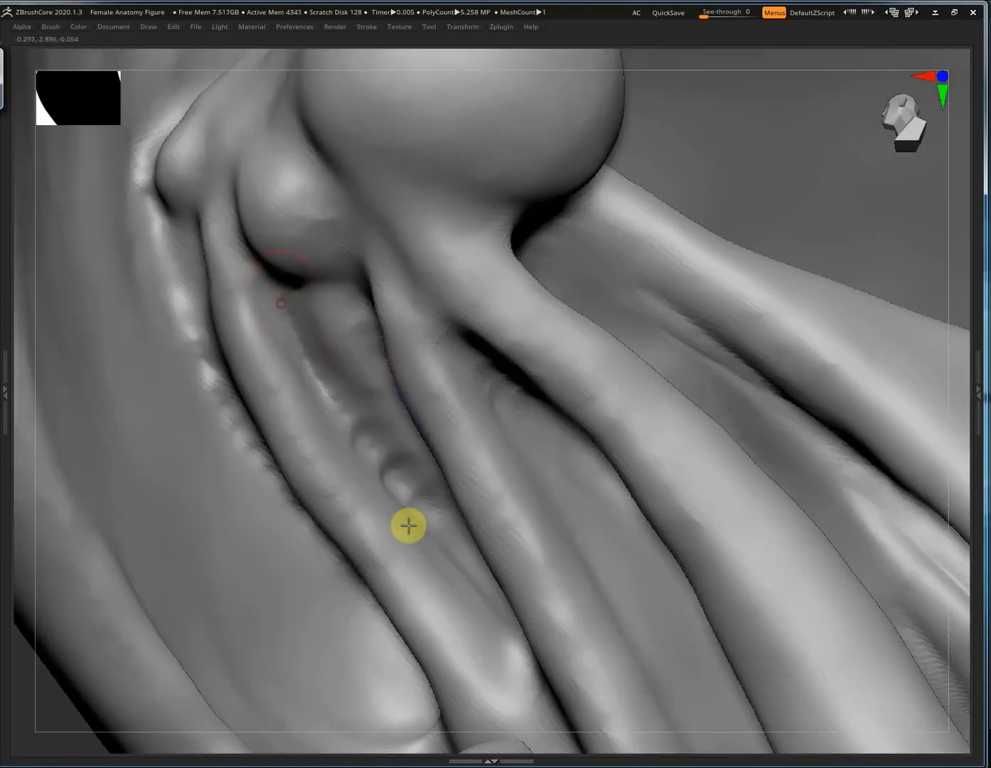
drag(380, 468, 535, 652)
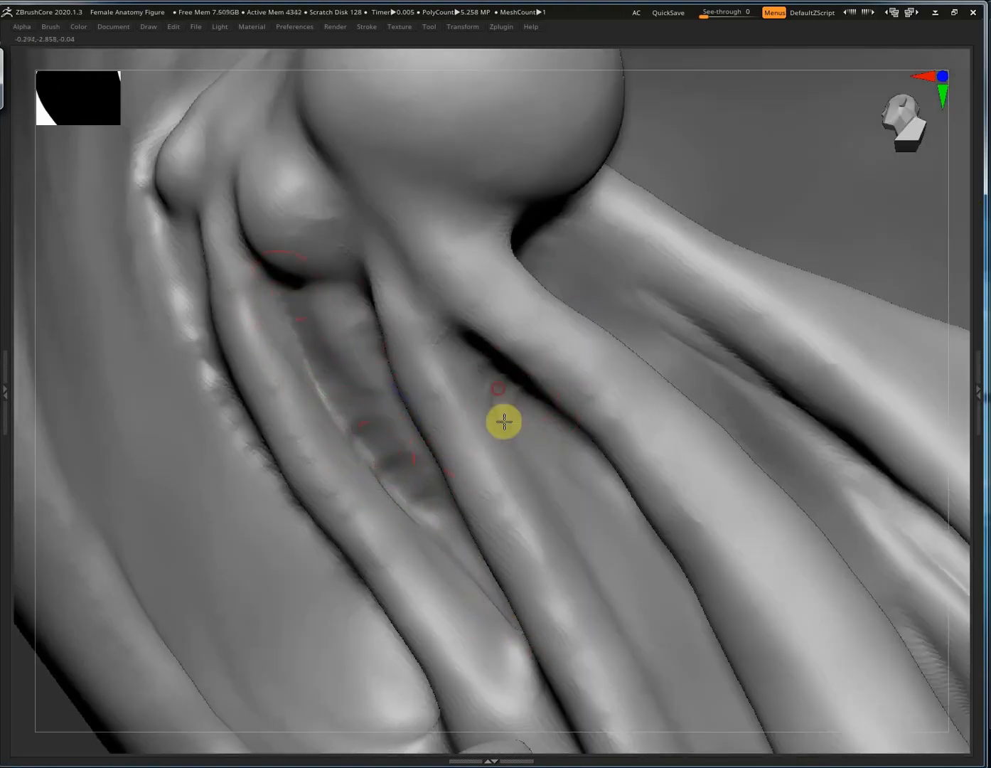
drag(504, 423, 634, 650)
alt+right_drag(650, 360, 449, 380)
drag(378, 243, 535, 401)
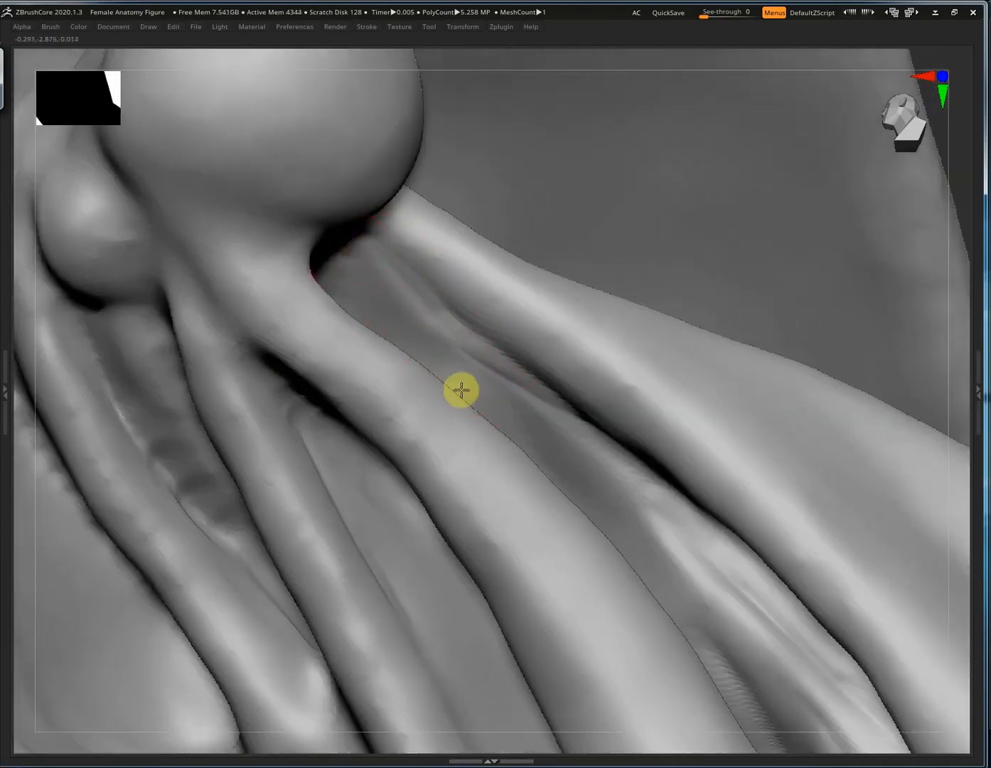
Sculpt diagonal fibres on the small muscle below the pointed junction at the lower upper arm.
mouse_move(575, 489)
ctrl+right_down()
mouse_move(559, 496)
mouse_move(628, 427)
ctrl+right_up()
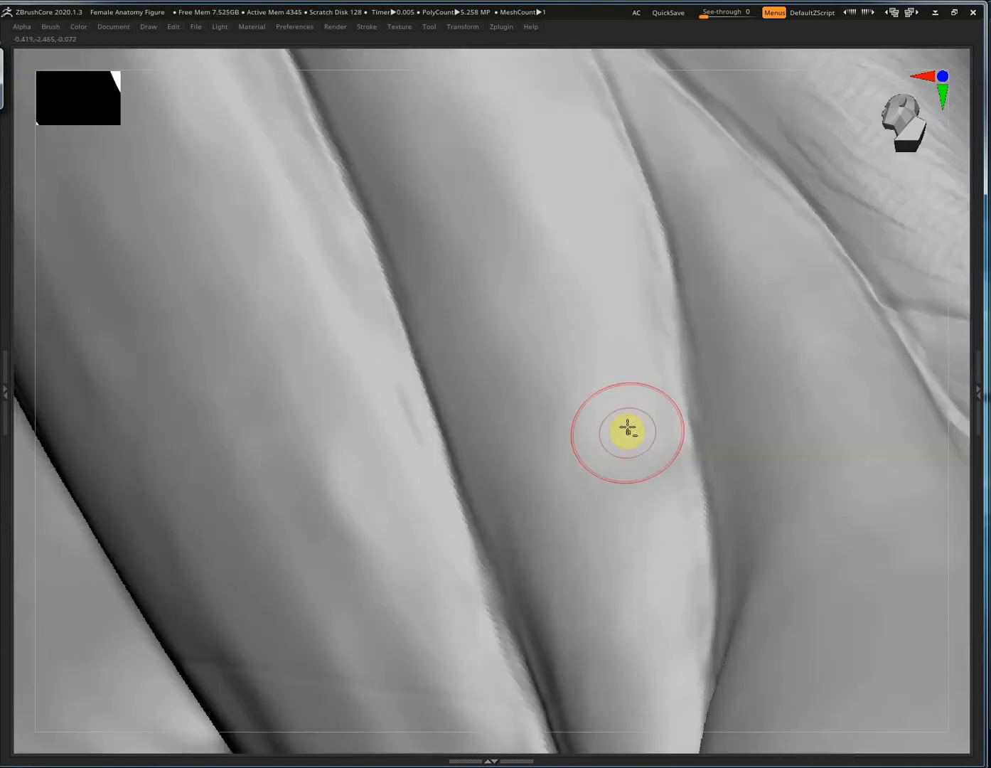
right_drag(300, 570, 570, 361)
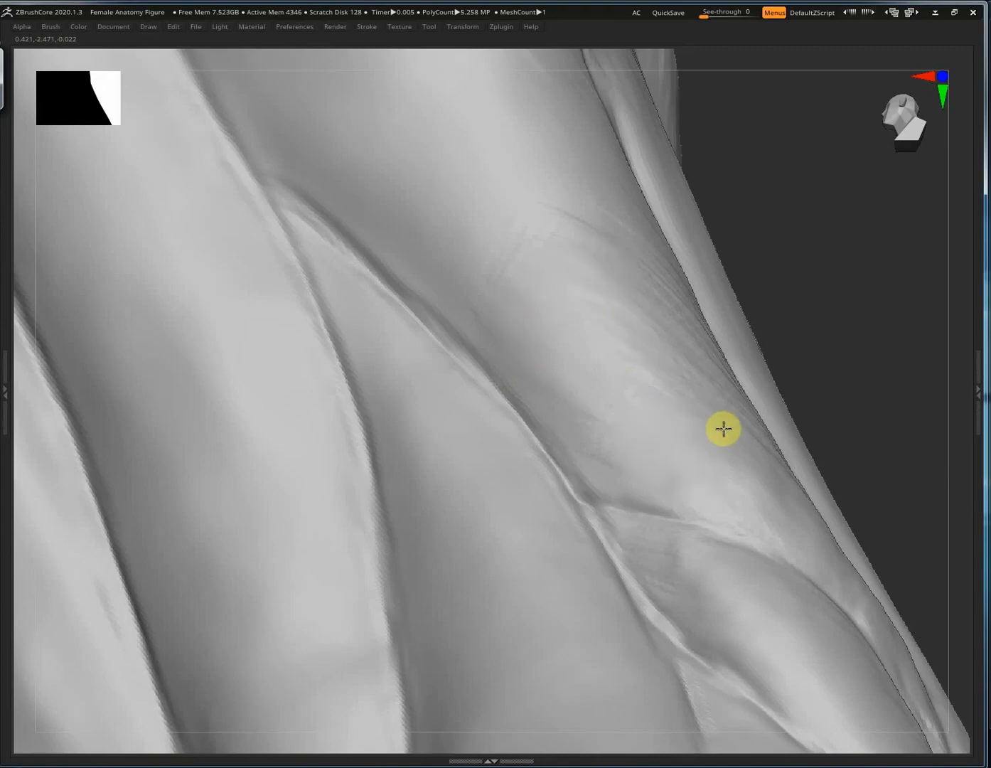
right_drag(659, 344, 689, 548)
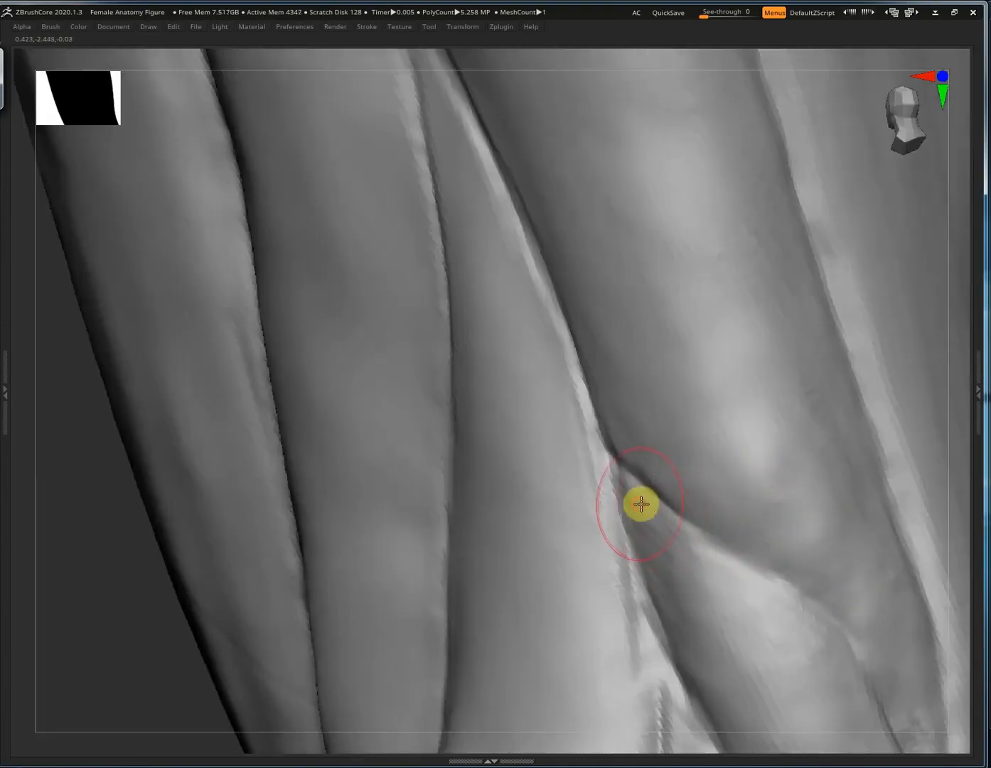
drag(641, 503, 786, 580)
drag(699, 524, 874, 656)
mouse_move(665, 492)
mouse_down()
mouse_move(800, 578)
mouse_move(817, 612)
mouse_up()
mouse_move(804, 579)
ctrl+right_down()
mouse_move(584, 559)
mouse_move(489, 569)
mouse_move(845, 424)
mouse_move(396, 593)
mouse_move(681, 612)
mouse_move(595, 439)
mouse_move(539, 551)
mouse_move(892, 324)
mouse_move(659, 333)
mouse_move(661, 560)
mouse_move(673, 369)
mouse_move(655, 309)
ctrl+right_up()
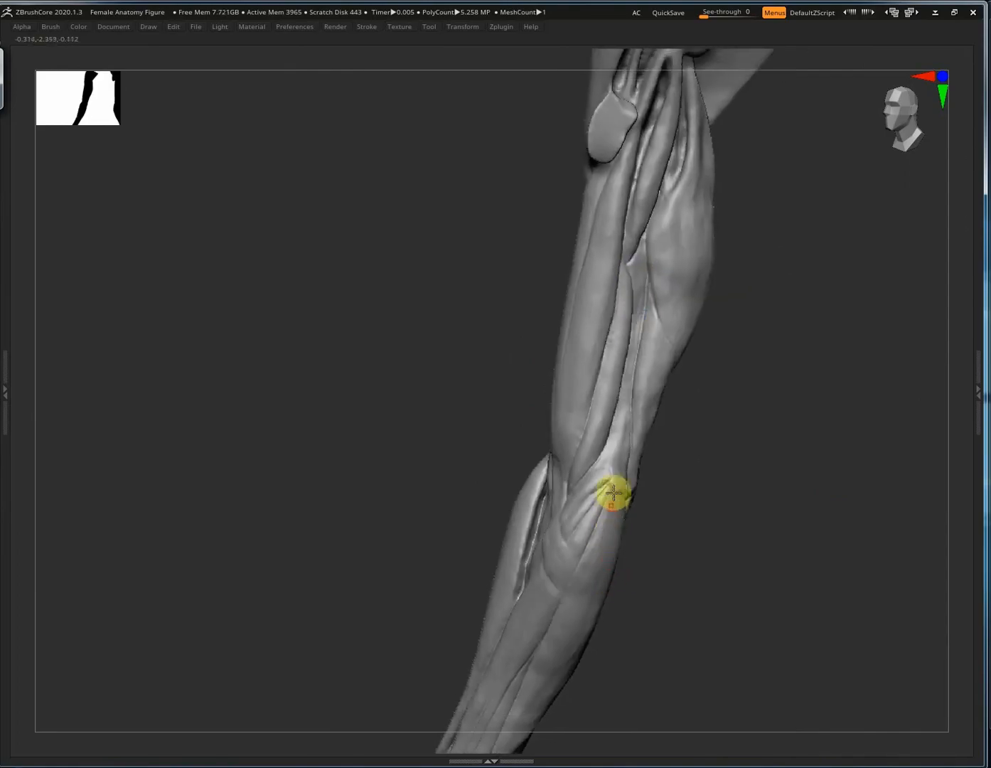
Examine the whole arm, then the muscles and gaps around the cut chest muscle near the armpit.
right_drag(622, 440, 633, 443)
ctrl+right_drag(744, 502, 647, 445)
right_drag(681, 542, 727, 538)
alt+right_drag(622, 250, 588, 429)
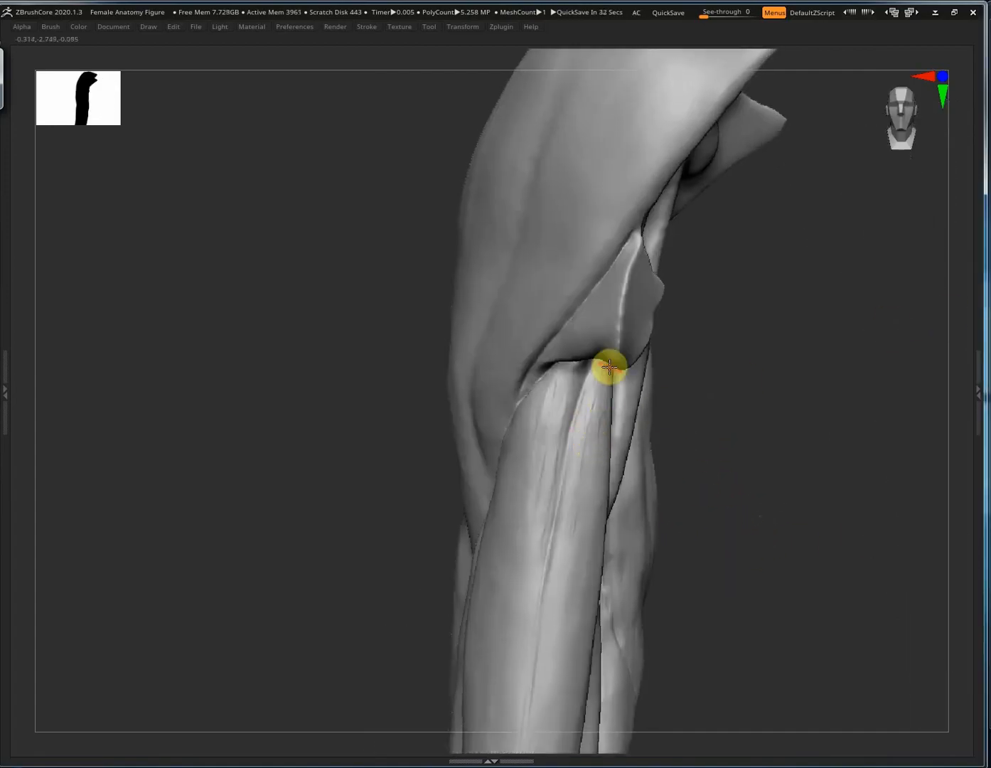
right_drag(608, 367, 822, 193)
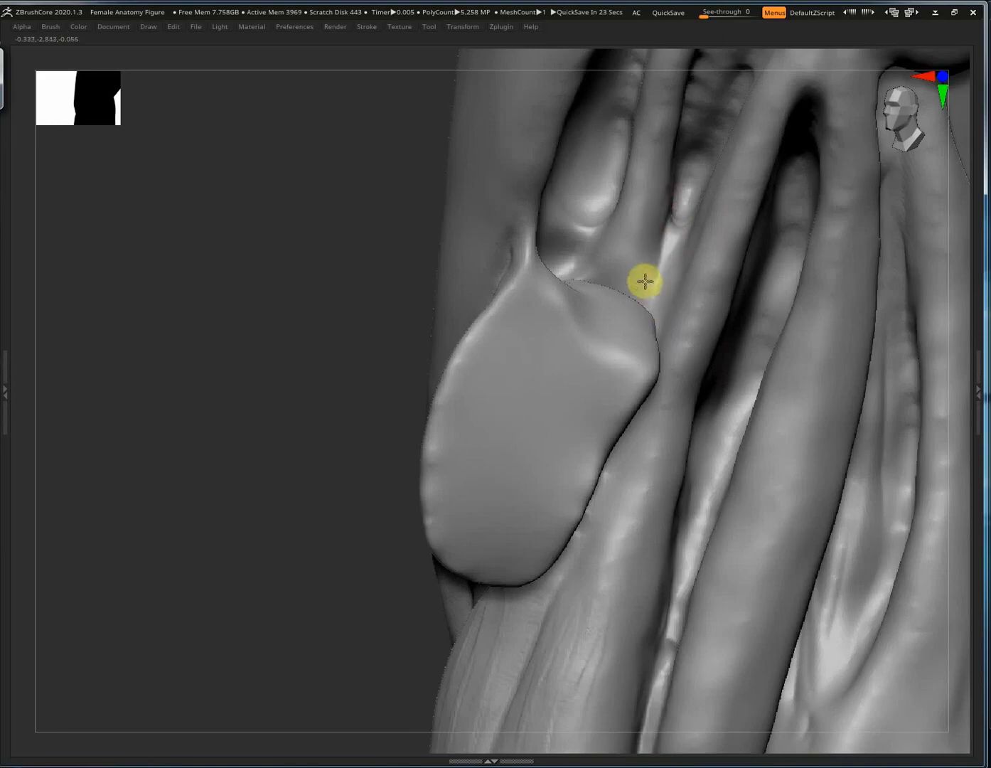
right_drag(604, 188, 692, 223)
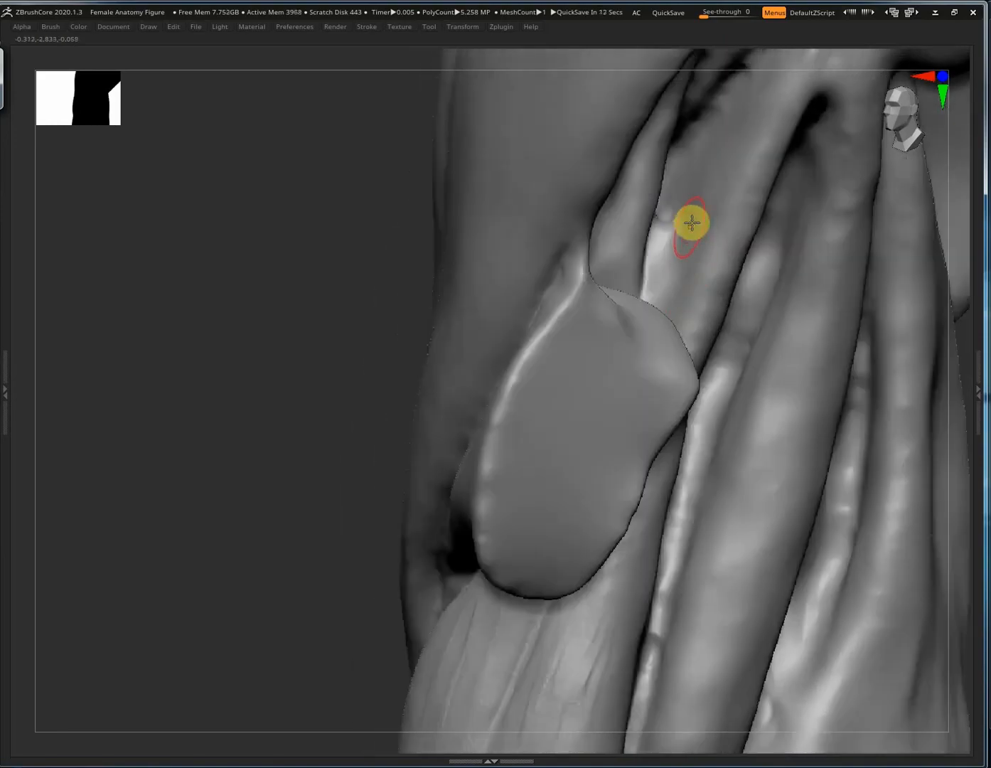
ctrl+right_drag(637, 326, 760, 539)
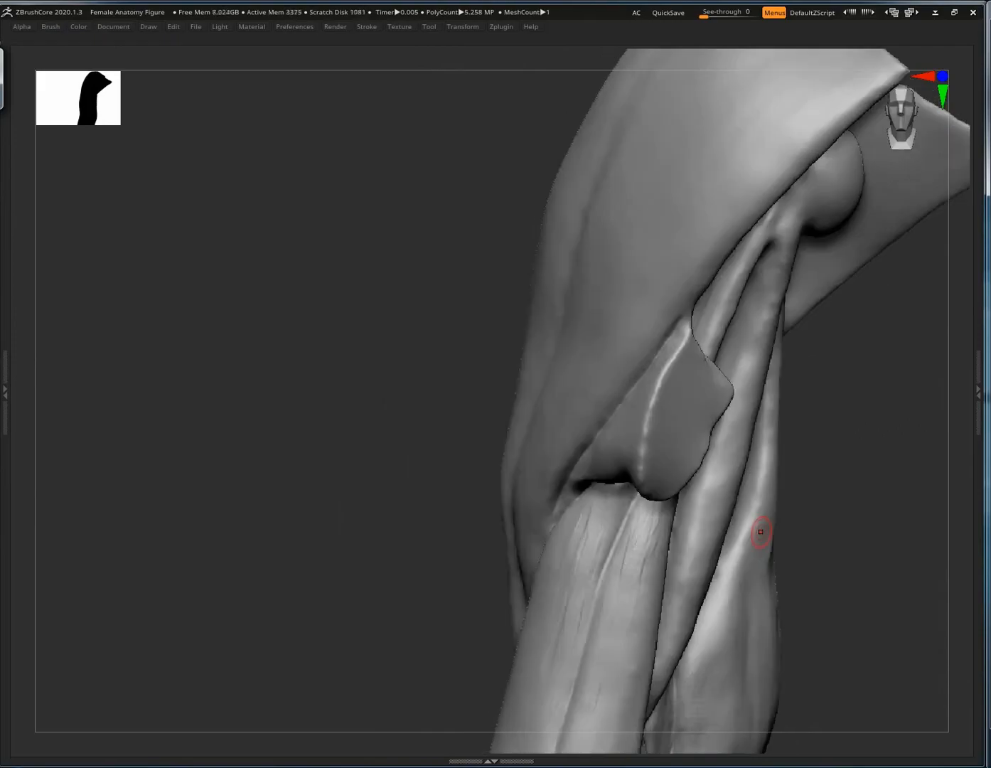
Carve the groove between the two muscles on the little-finger side of the palm and define their pointed lower end.
right_drag(760, 532, 800, 322)
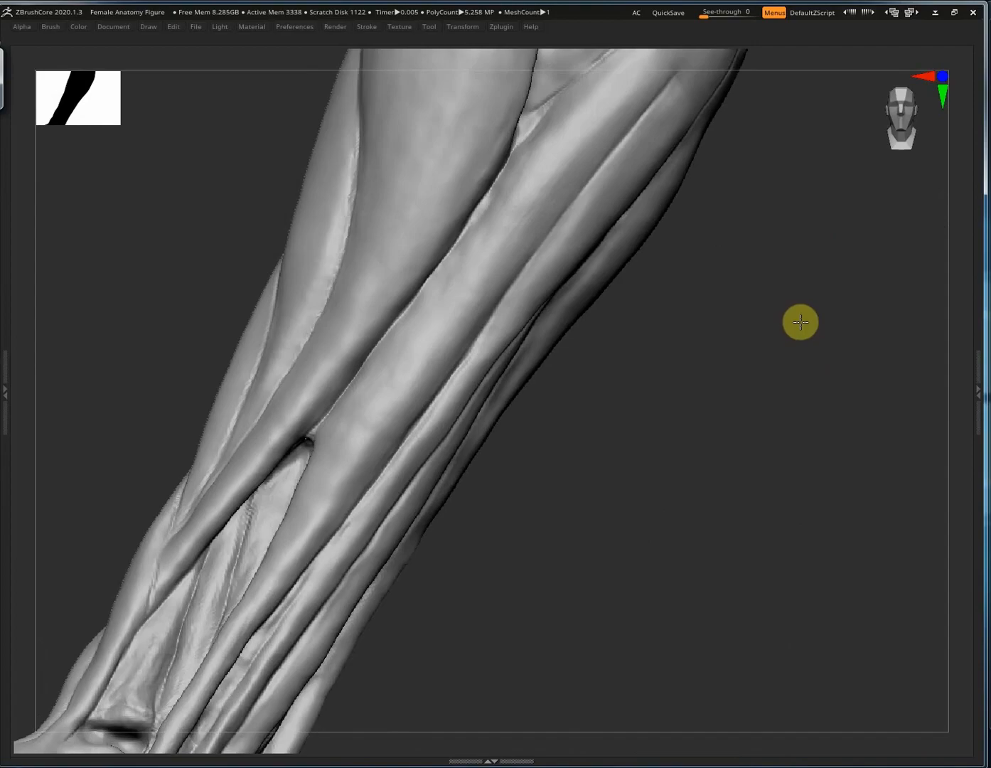
alt+right_drag(745, 582, 789, 533)
ctrl+right_drag(449, 275, 514, 303)
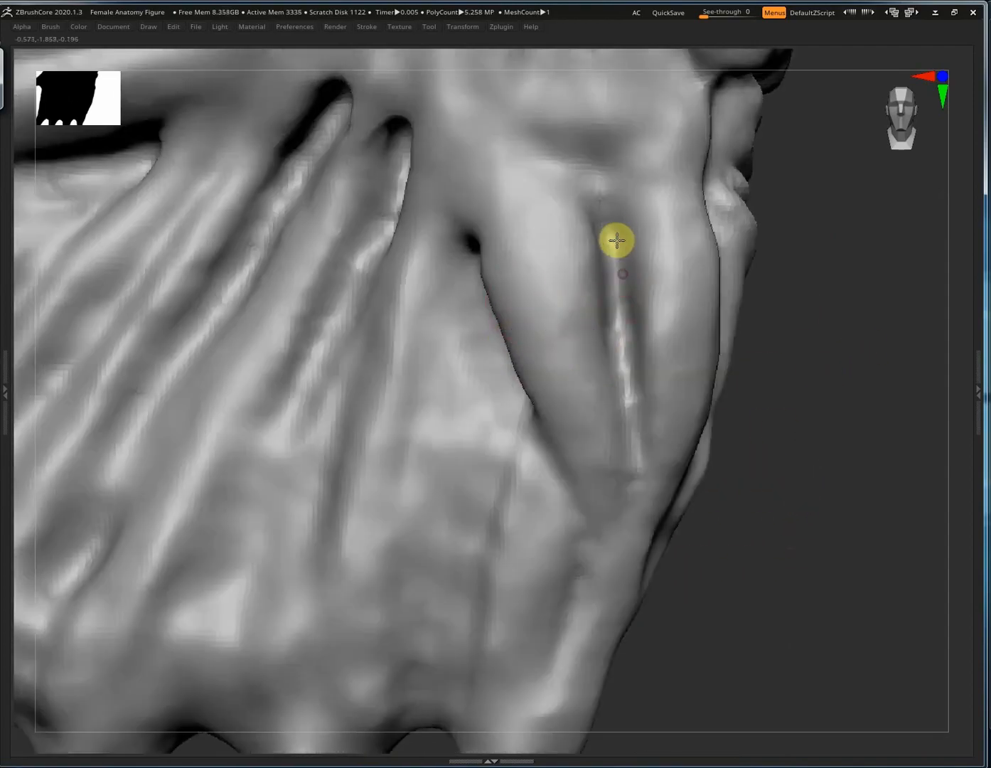
drag(616, 241, 639, 473)
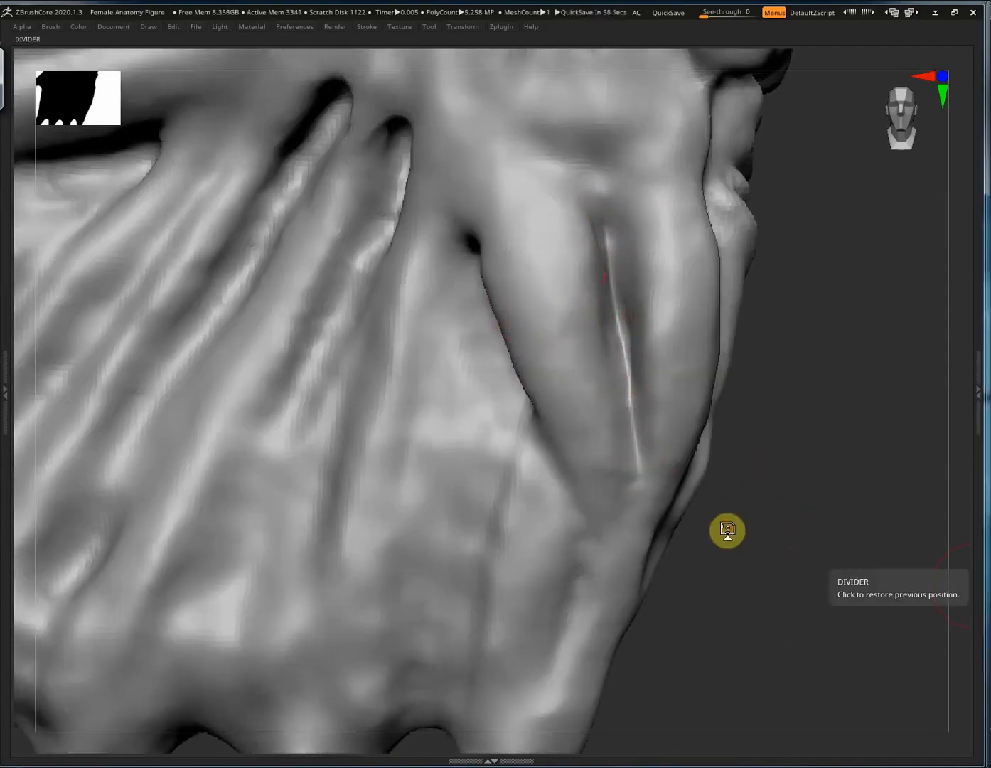
drag(546, 467, 598, 549)
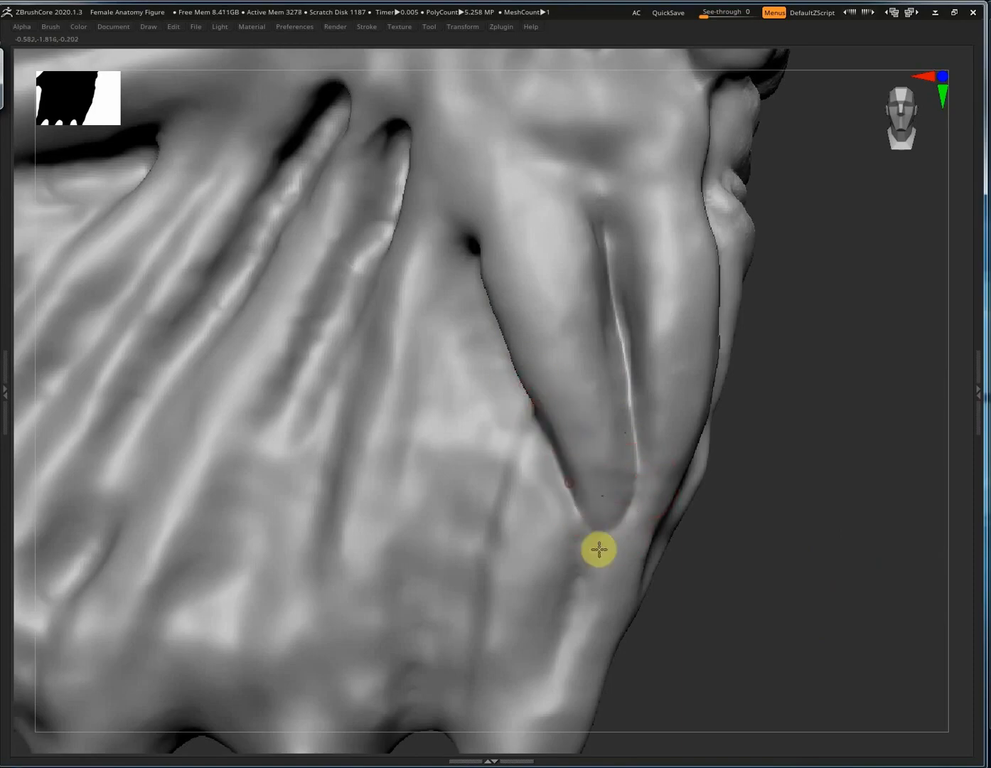
key(s)
mouse_move(641, 488)
alt+right_down()
mouse_move(675, 305)
mouse_move(711, 189)
alt+right_up()
drag(651, 308, 690, 244)
mouse_move(590, 115)
alt+right_down()
mouse_move(603, 171)
mouse_move(589, 100)
alt+right_up()
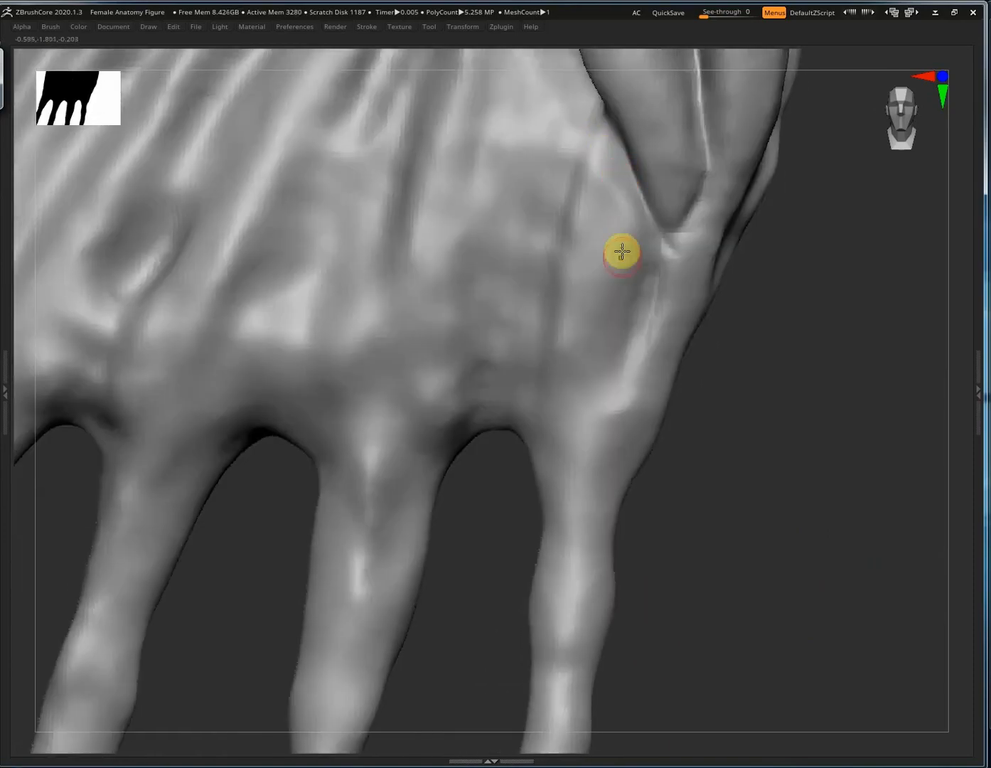
Sculpt thin lengthwise tendon lines from the palm-edge muscle down to the base of the little finger.
drag(593, 205, 587, 267)
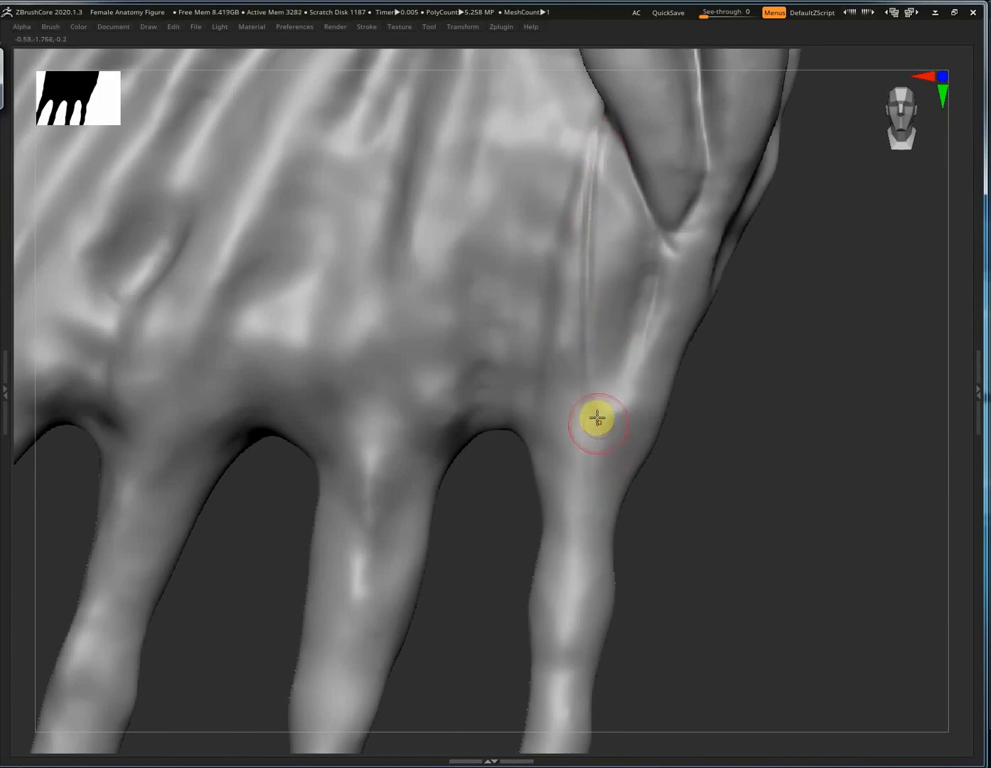
drag(620, 169, 605, 419)
mouse_move(647, 233)
right_down()
mouse_move(703, 231)
mouse_move(726, 277)
mouse_move(653, 379)
mouse_move(753, 398)
right_up()
drag(642, 318, 612, 169)
alt+right_drag(648, 501, 653, 699)
right_drag(631, 331, 625, 333)
Deepen the groove between the thumb-base muscles and define the ends of the lower muscle at the thumb and wrist.
alt+right_drag(525, 206, 439, 400)
right_drag(767, 452, 670, 479)
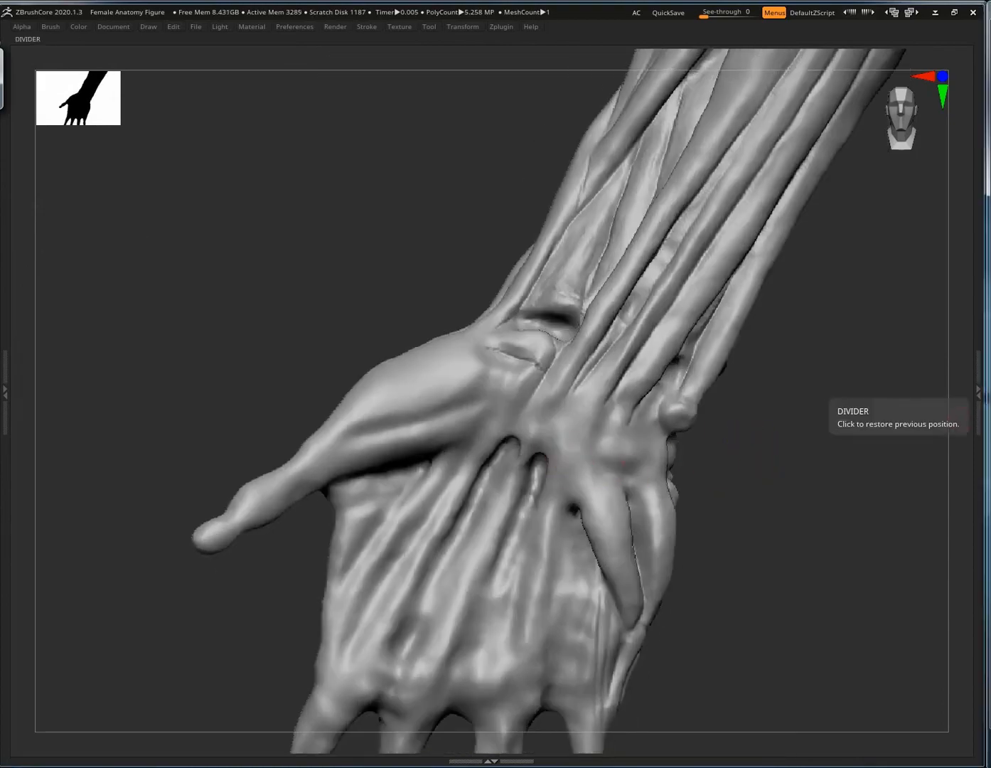
ctrl+right_drag(433, 363, 667, 396)
mouse_move(352, 365)
mouse_down()
mouse_move(350, 389)
mouse_move(462, 385)
mouse_move(577, 348)
mouse_move(654, 259)
mouse_move(549, 352)
mouse_move(272, 432)
mouse_up()
alt+right_drag(123, 549, 227, 362)
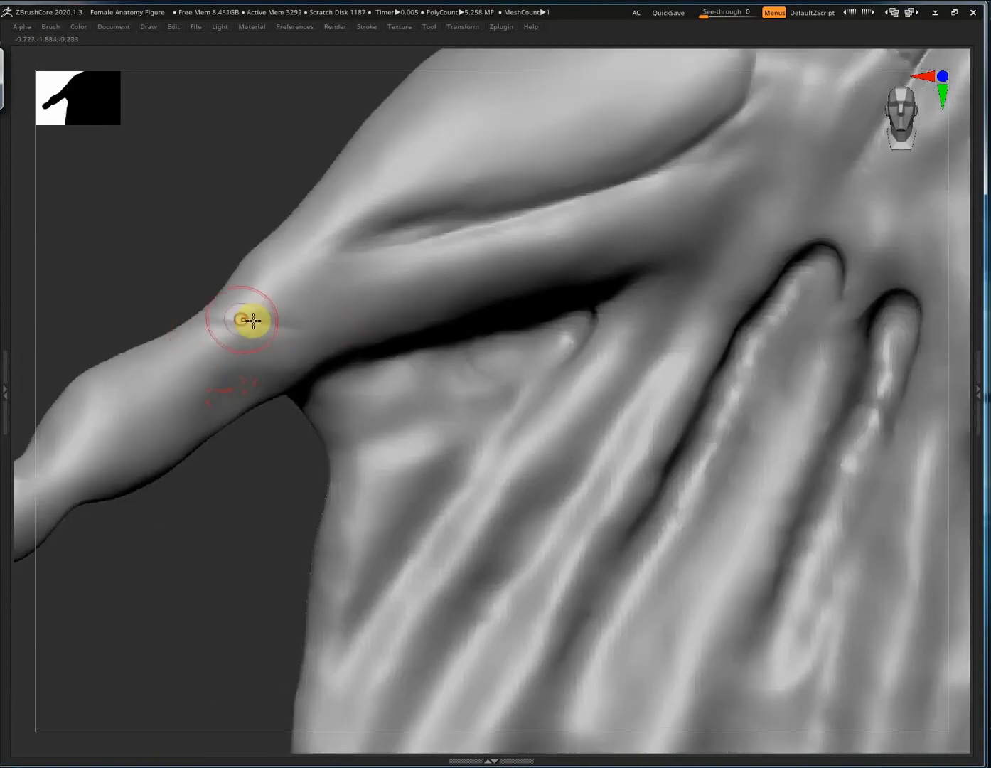
mouse_move(252, 321)
mouse_down()
mouse_move(356, 250)
mouse_move(589, 285)
mouse_move(689, 259)
mouse_move(740, 210)
mouse_up()
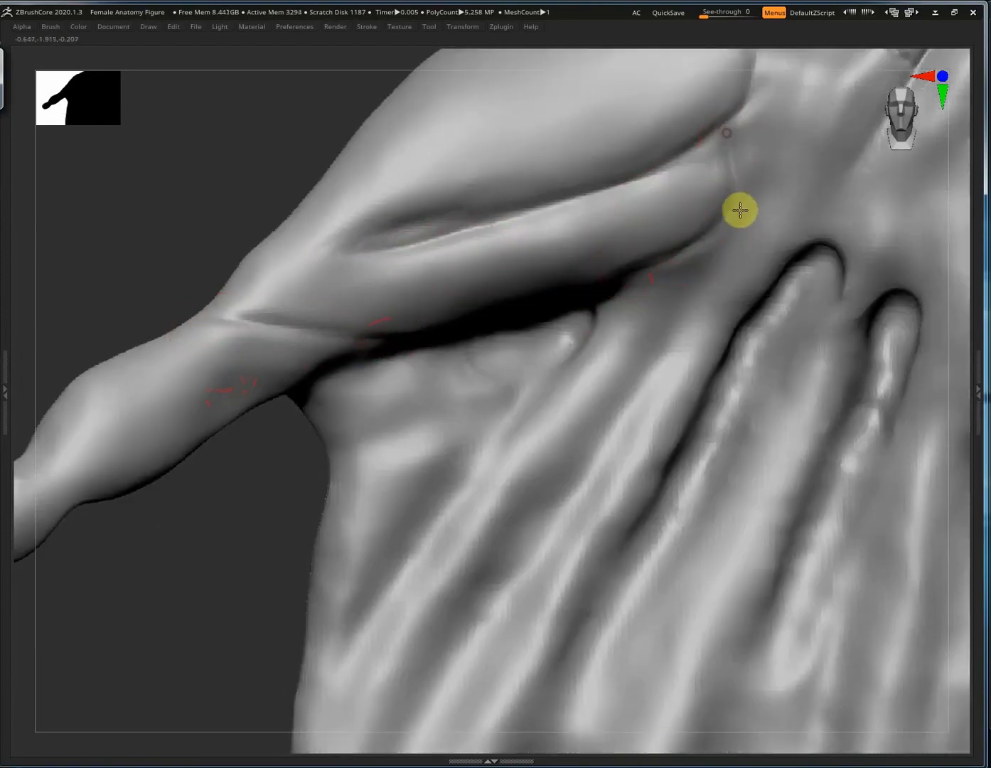
Carve the joint crease across the thumb between its two bones.
alt+right_drag(369, 329, 529, 249)
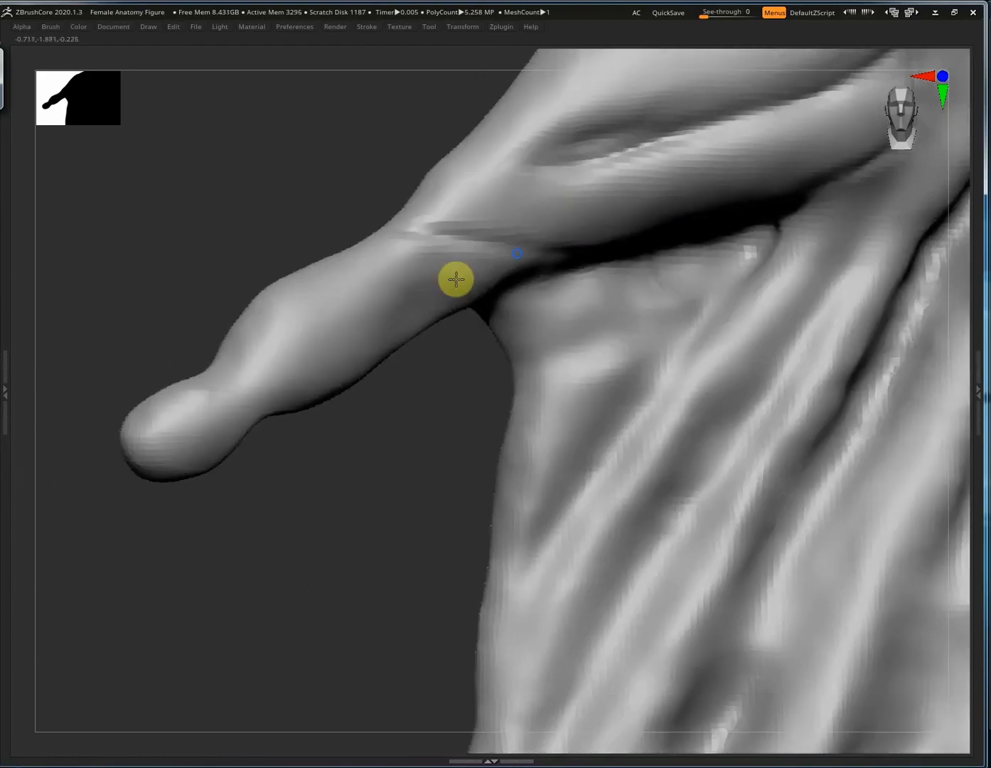
right_drag(409, 313, 446, 310)
mouse_move(293, 270)
shift+mouse_down()
mouse_move(278, 344)
mouse_move(294, 288)
shift+mouse_up()
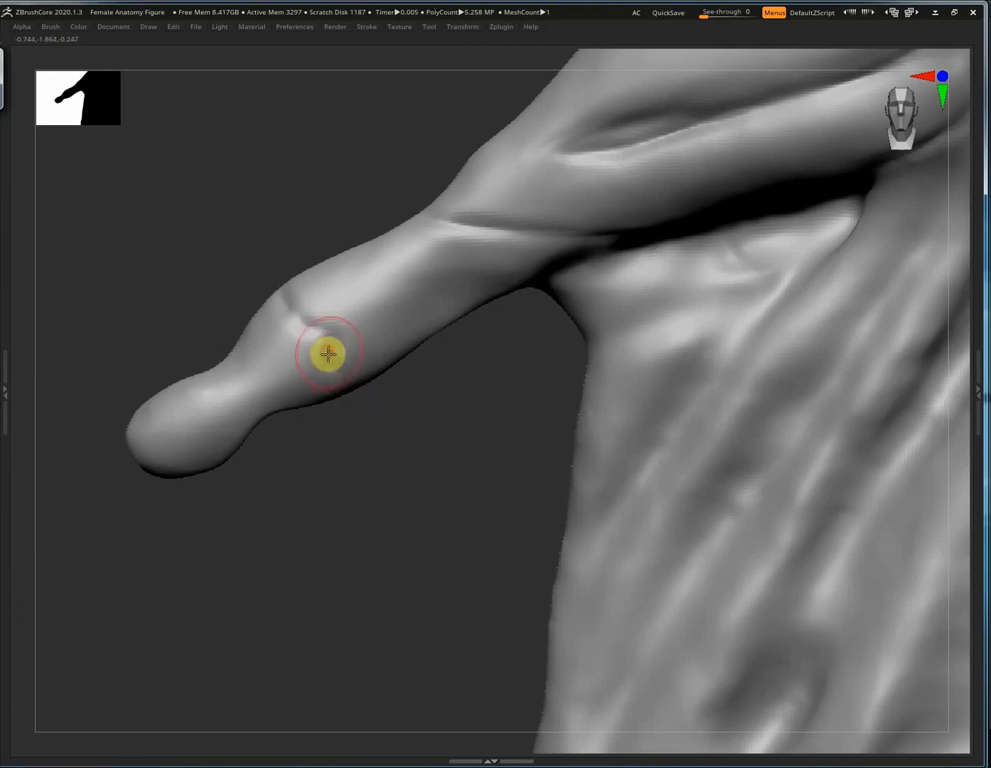
drag(328, 355, 347, 375)
right_drag(274, 279, 424, 373)
drag(329, 298, 281, 315)
Narrow the thumb bone's shaft above the joint on all sides and build up its knobby lower head.
mouse_move(327, 305)
right_down()
mouse_move(308, 290)
mouse_move(412, 271)
mouse_move(415, 255)
mouse_move(416, 273)
right_up()
right_drag(476, 258, 425, 250)
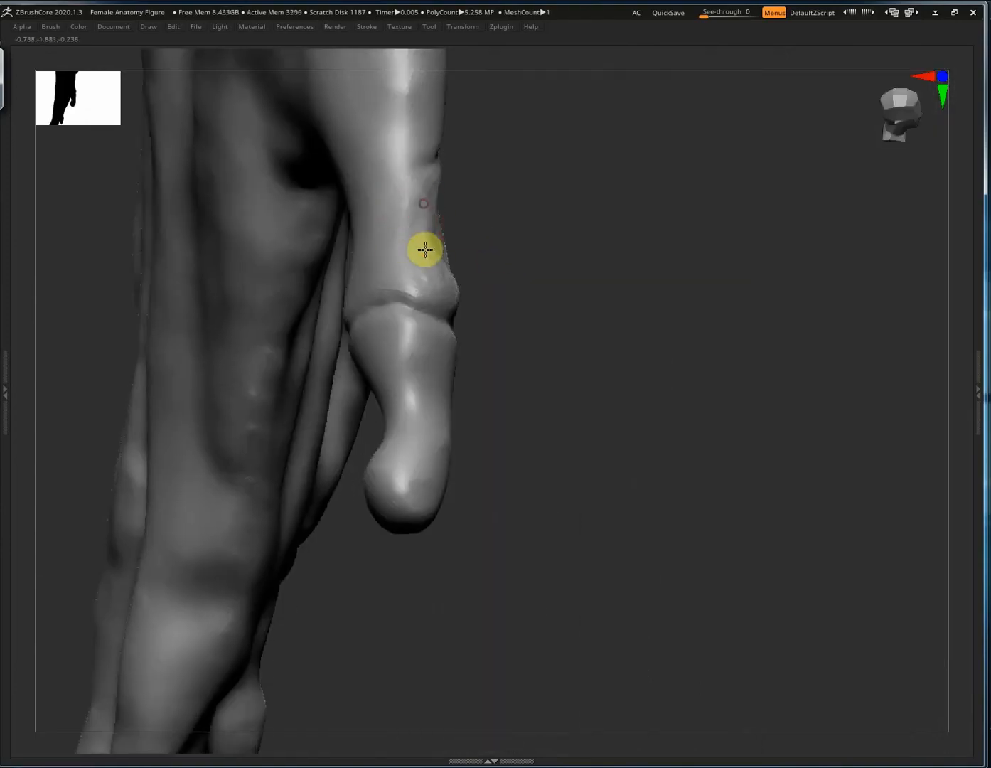
mouse_move(358, 242)
mouse_down()
mouse_move(420, 199)
mouse_move(383, 239)
mouse_up()
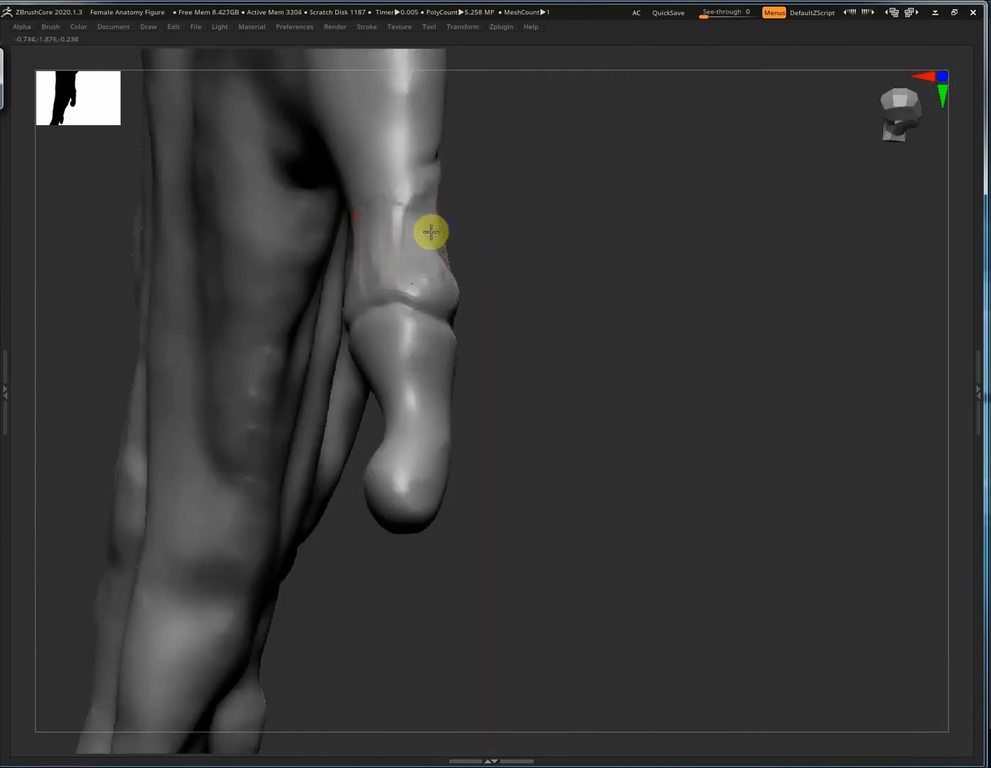
mouse_move(430, 232)
right_down()
mouse_move(463, 258)
mouse_move(471, 215)
mouse_move(490, 235)
right_up()
mouse_move(478, 279)
mouse_down()
mouse_move(487, 223)
mouse_move(471, 203)
mouse_move(484, 256)
mouse_move(506, 206)
mouse_up()
right_drag(506, 205, 472, 307)
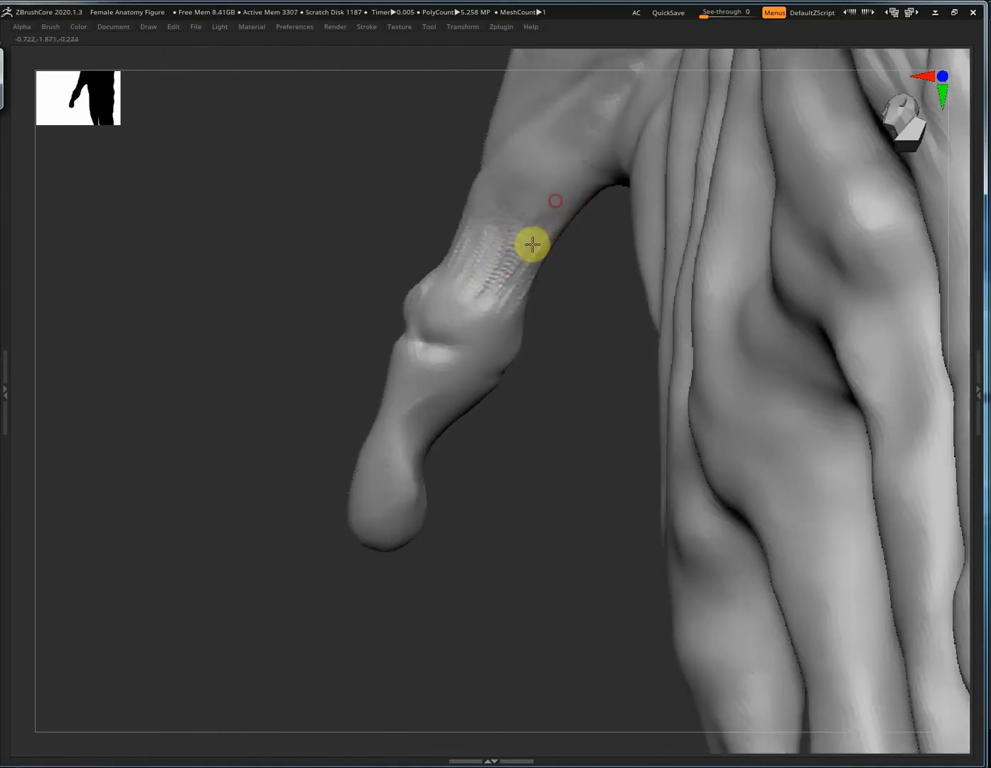
mouse_move(534, 244)
mouse_down()
mouse_move(561, 228)
mouse_move(517, 270)
mouse_move(491, 205)
mouse_up()
mouse_move(491, 206)
right_down()
mouse_move(469, 254)
mouse_move(496, 317)
mouse_move(507, 296)
right_up()
shift+drag(507, 296, 466, 273)
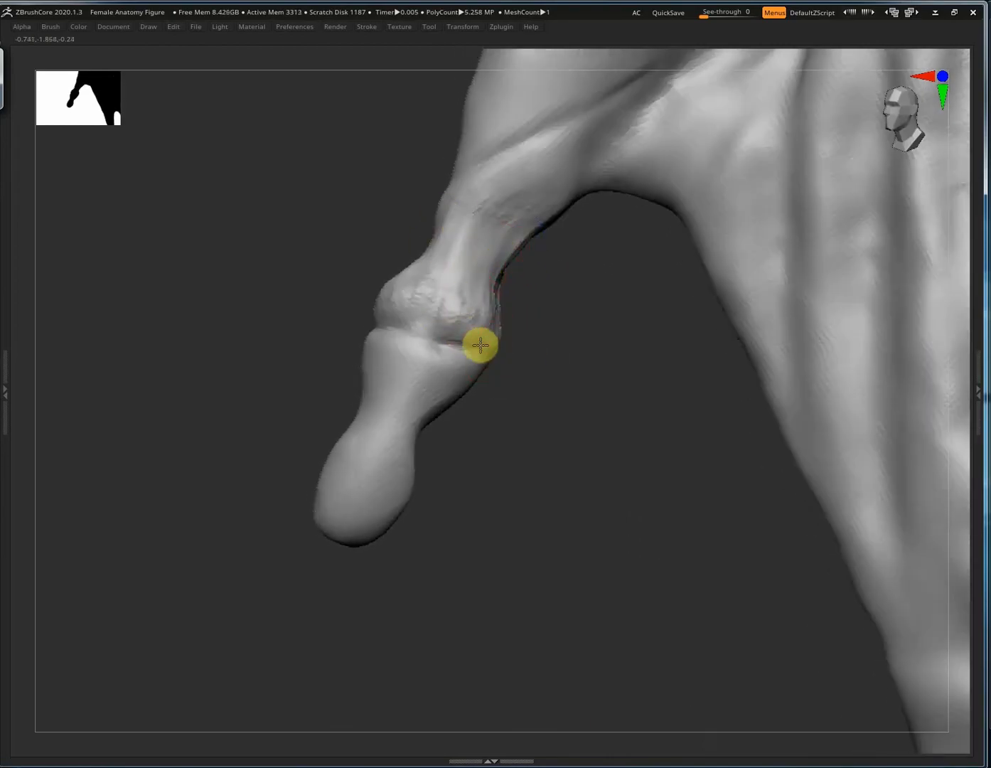
Sculpt the narrow neck and rounded tip of the last thumb bone.
mouse_move(395, 431)
mouse_down()
mouse_move(358, 467)
mouse_move(410, 448)
mouse_move(399, 469)
mouse_up()
mouse_move(397, 470)
right_down()
mouse_move(344, 411)
mouse_move(319, 491)
right_up()
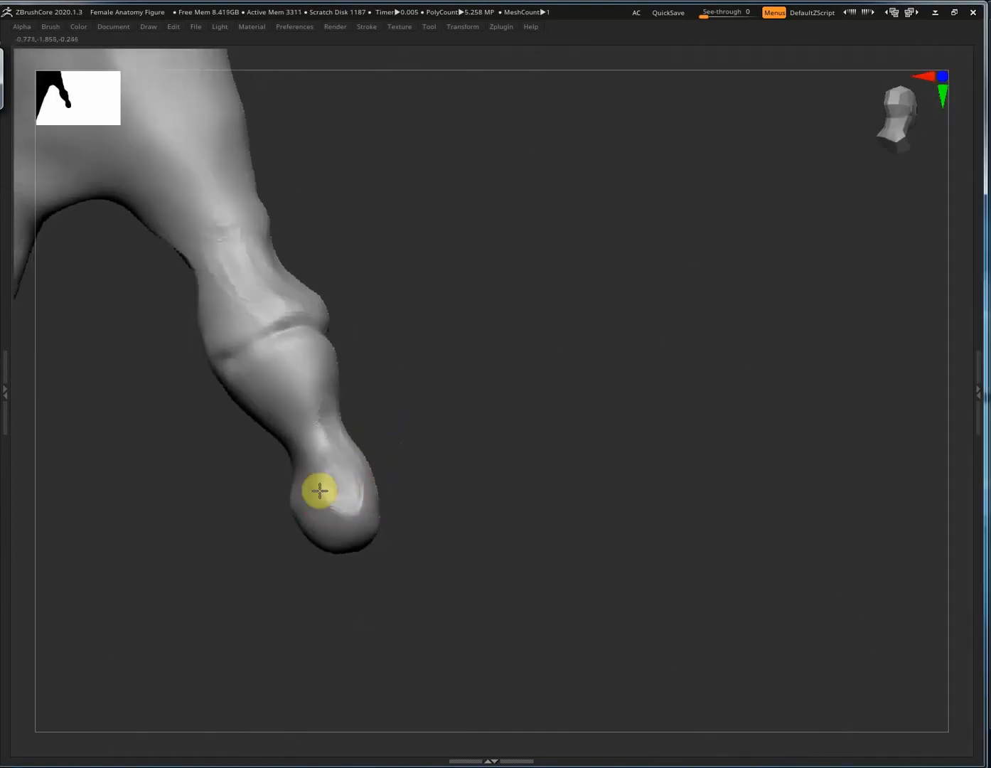
drag(342, 473, 348, 309)
Reshape and slim the thumb tip at lower subdivision levels and restore the highest level.
key(shift+d)
key(shift+d)
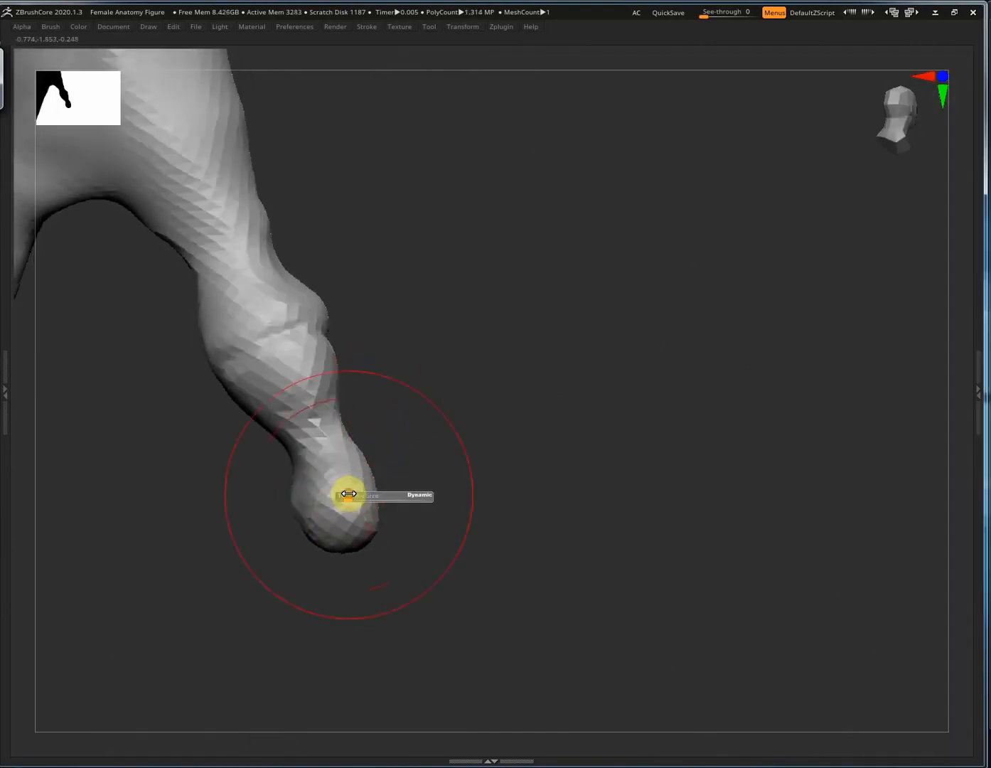
key(shift+f)
key(shift+f)
mouse_move(328, 526)
mouse_down()
mouse_move(263, 374)
mouse_move(291, 318)
mouse_move(456, 460)
mouse_move(314, 332)
mouse_move(390, 512)
mouse_move(317, 478)
mouse_move(456, 500)
mouse_move(421, 404)
mouse_move(427, 521)
mouse_move(401, 418)
mouse_move(420, 406)
mouse_up()
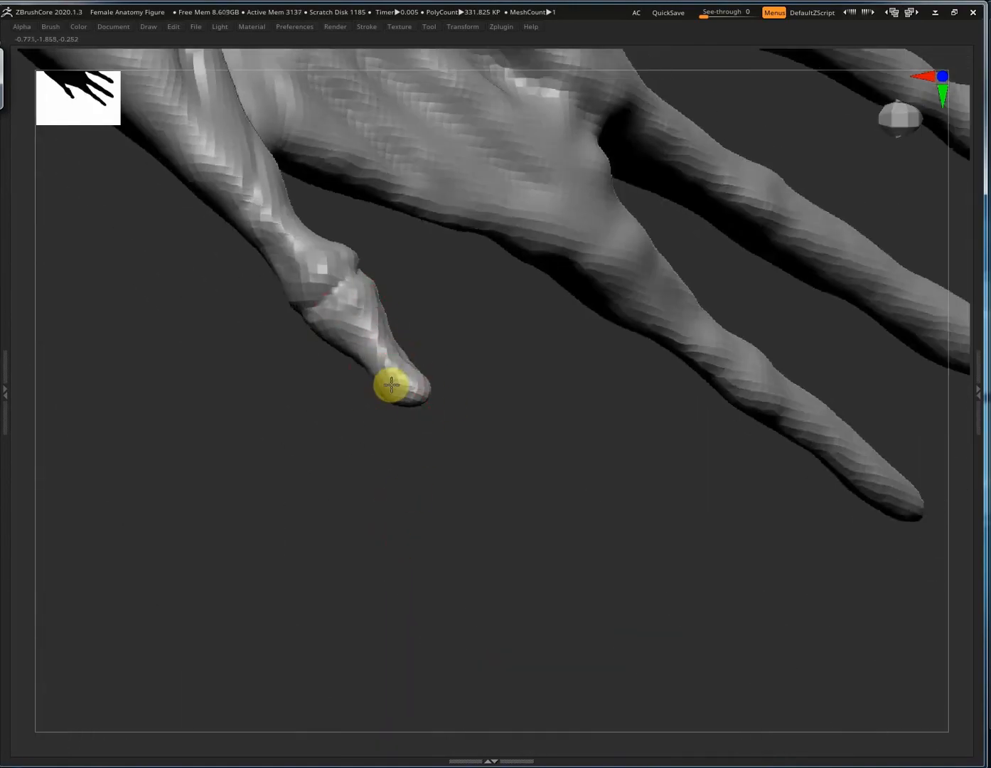
key(ctrl+d)
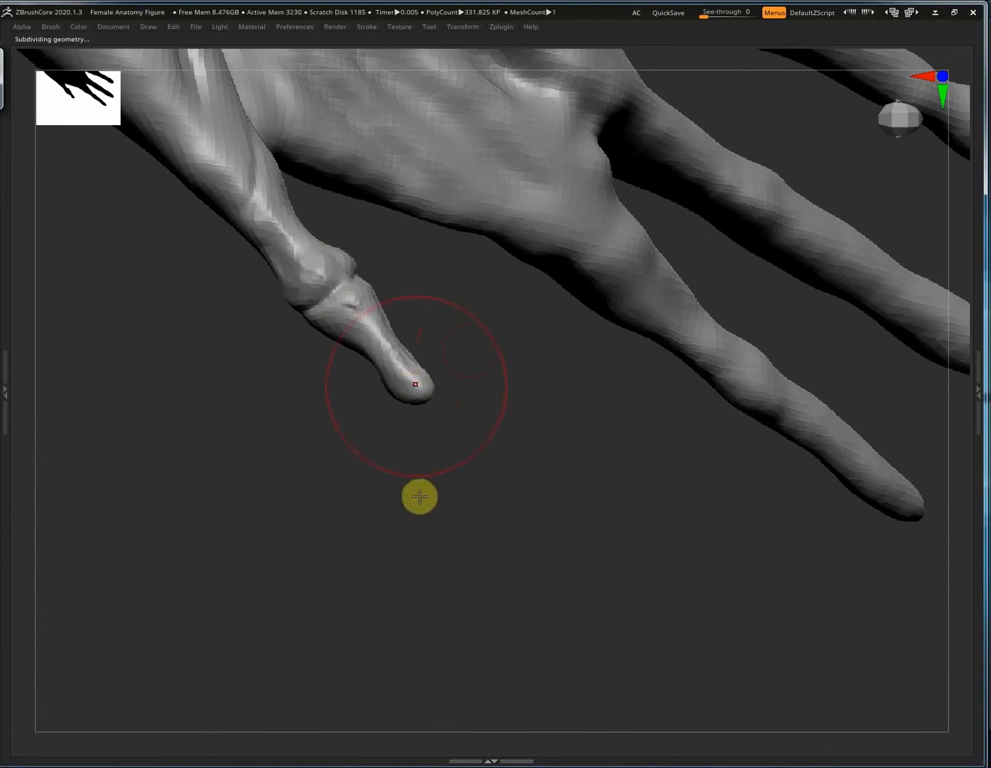
mouse_move(398, 511)
mouse_down()
mouse_move(476, 382)
mouse_move(361, 83)
mouse_up()
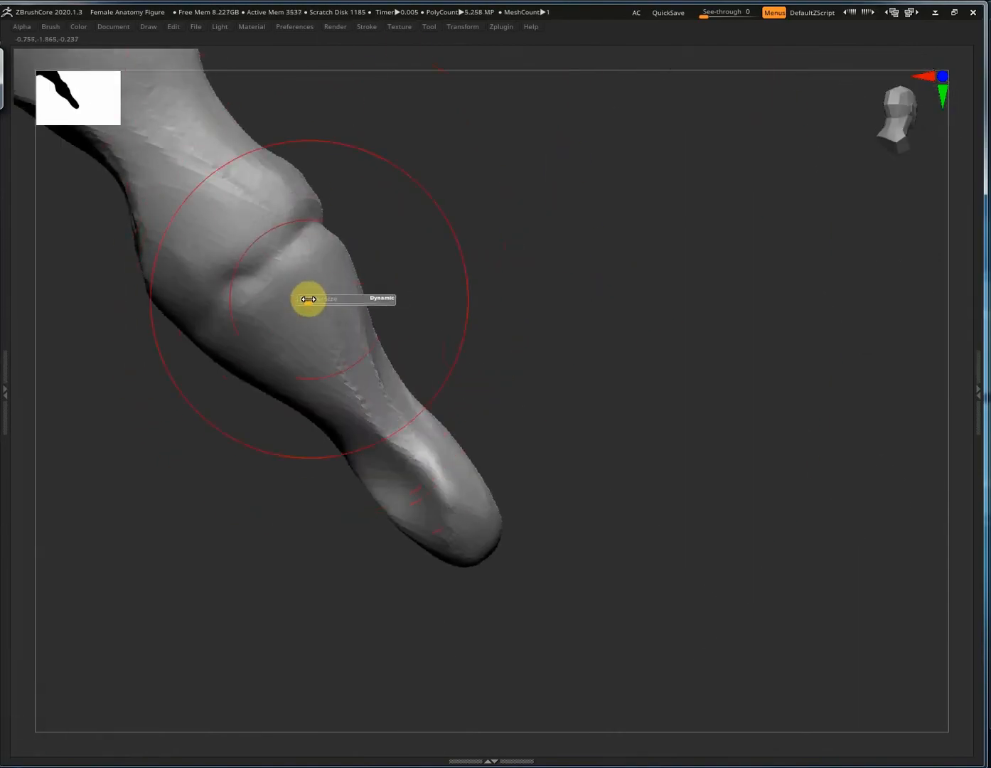
Smooth the last thumb bone's neck, deepen the joint gap, and round the bone end below it.
mouse_move(378, 397)
shift+mouse_down()
mouse_move(393, 393)
mouse_move(404, 442)
shift+mouse_up()
drag(482, 413, 356, 151)
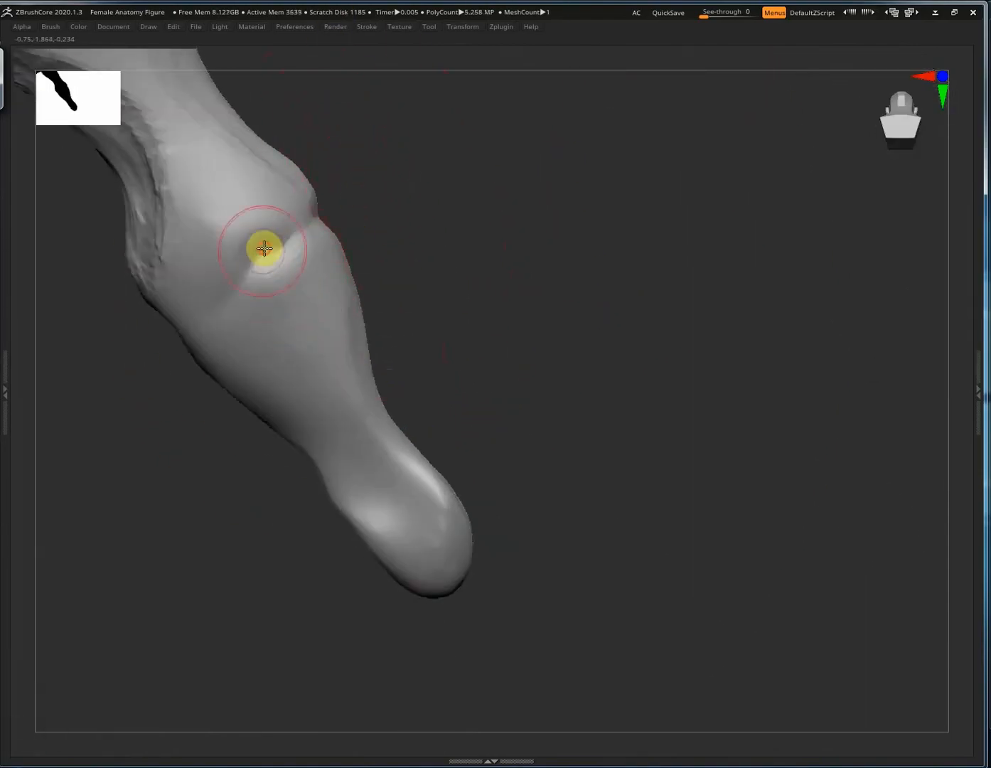
mouse_move(264, 248)
mouse_down()
mouse_move(237, 273)
mouse_move(300, 219)
mouse_move(175, 310)
mouse_move(447, 492)
mouse_up()
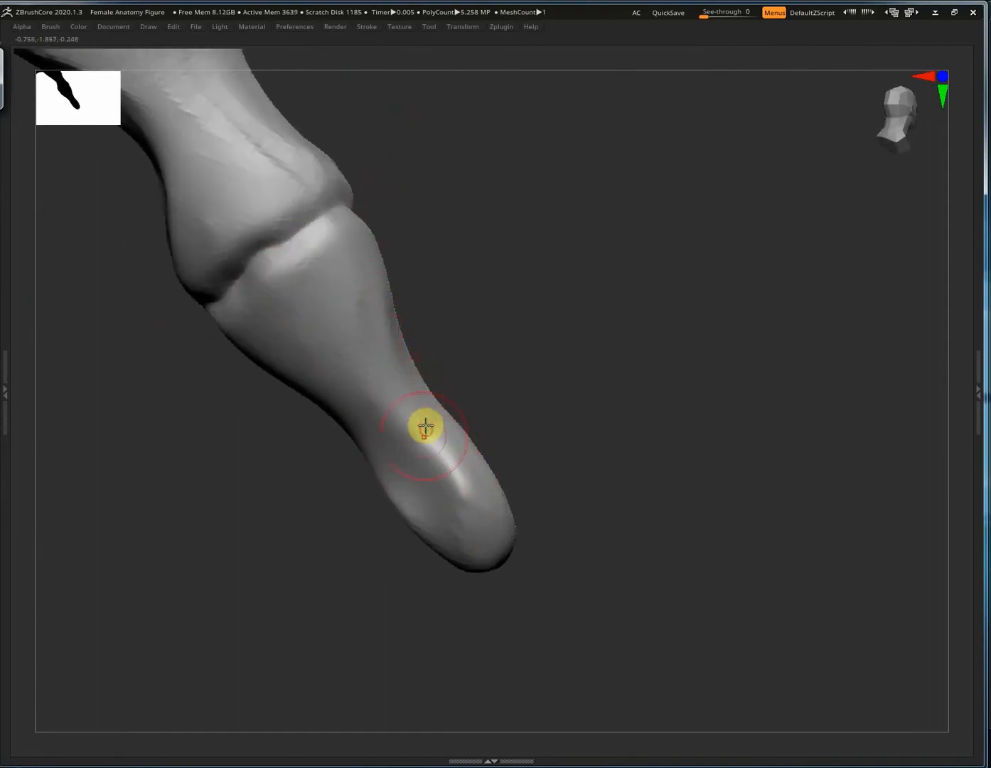
right_drag(443, 493, 462, 215)
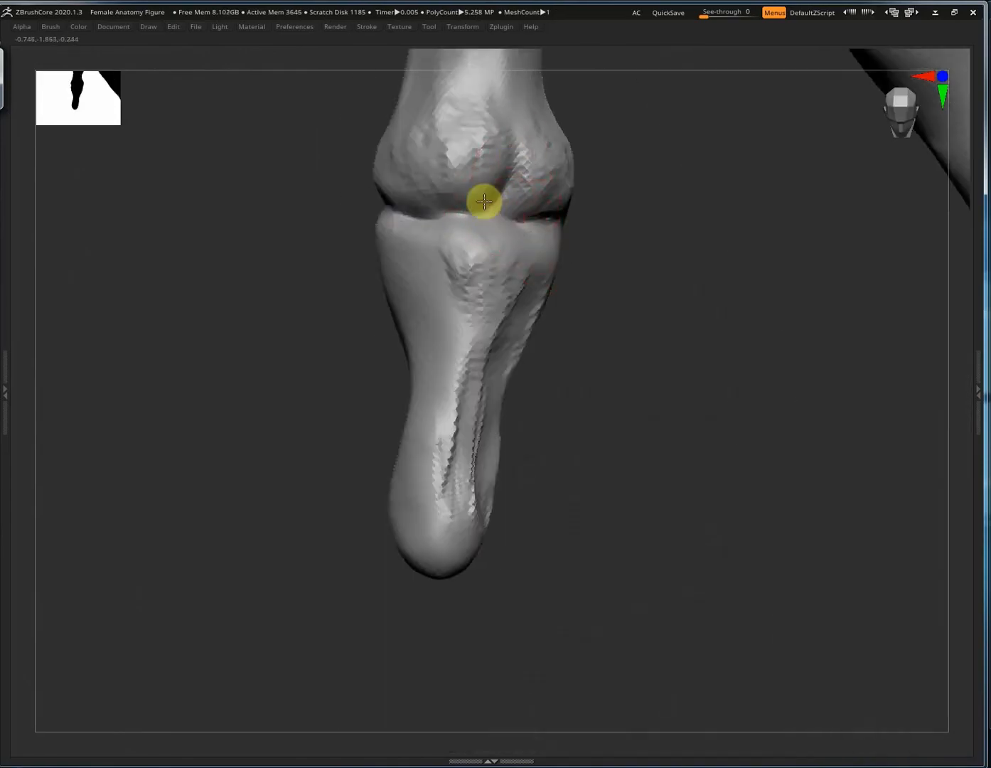
Smooth the shaft and upper head of the last thumb bone from the front and side.
shift+drag(475, 427, 480, 496)
shift+drag(488, 437, 497, 401)
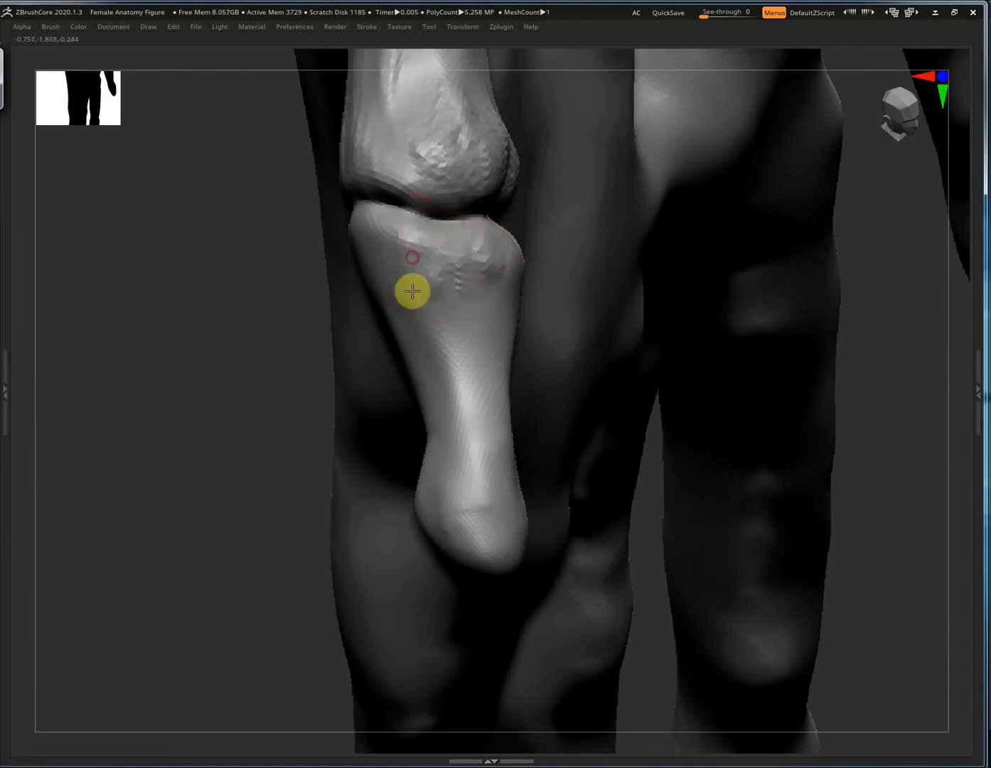
mouse_move(413, 292)
shift+mouse_down()
mouse_move(462, 264)
mouse_move(500, 267)
shift+mouse_up()
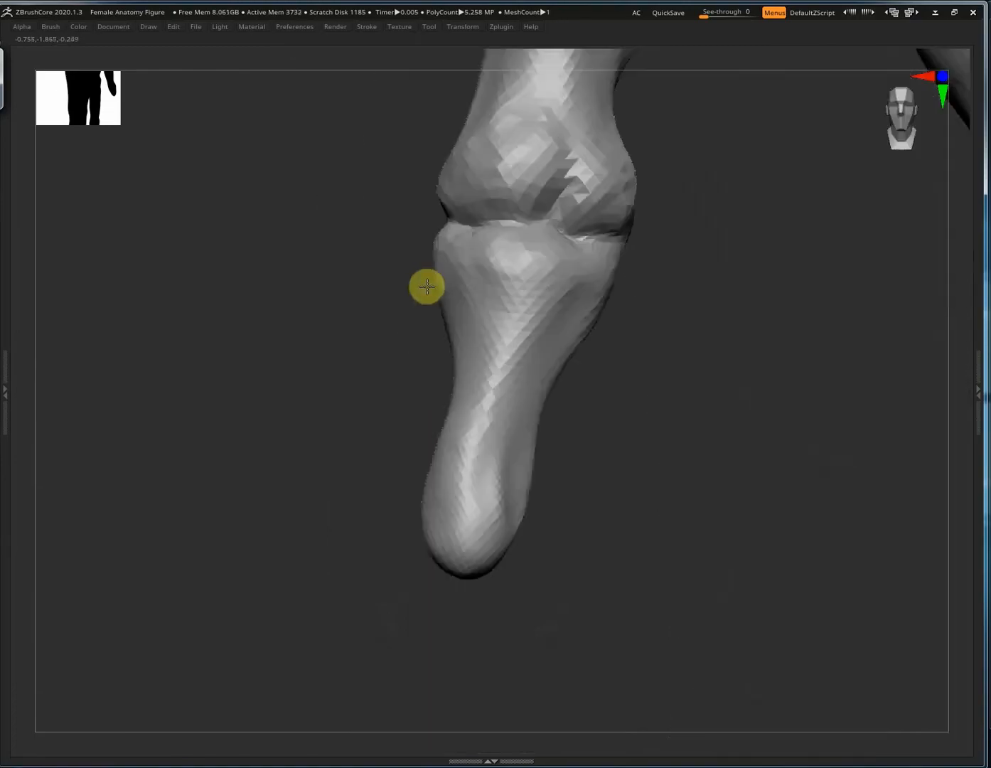
shift+drag(424, 285, 594, 260)
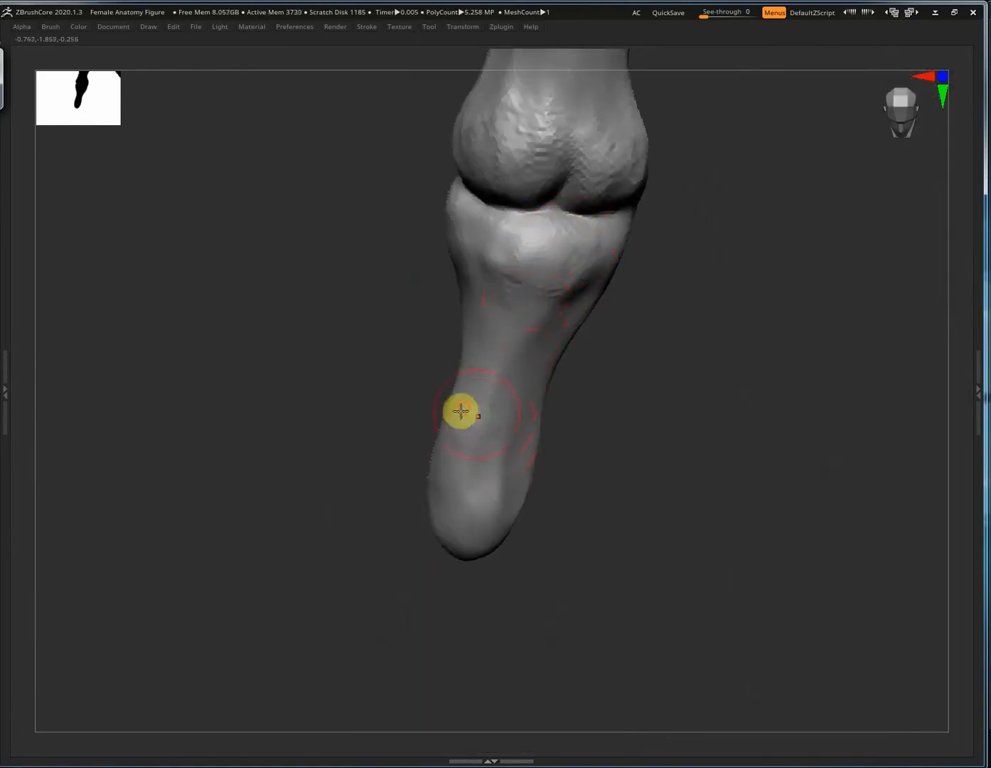
shift+drag(504, 458, 480, 462)
shift+drag(473, 408, 483, 302)
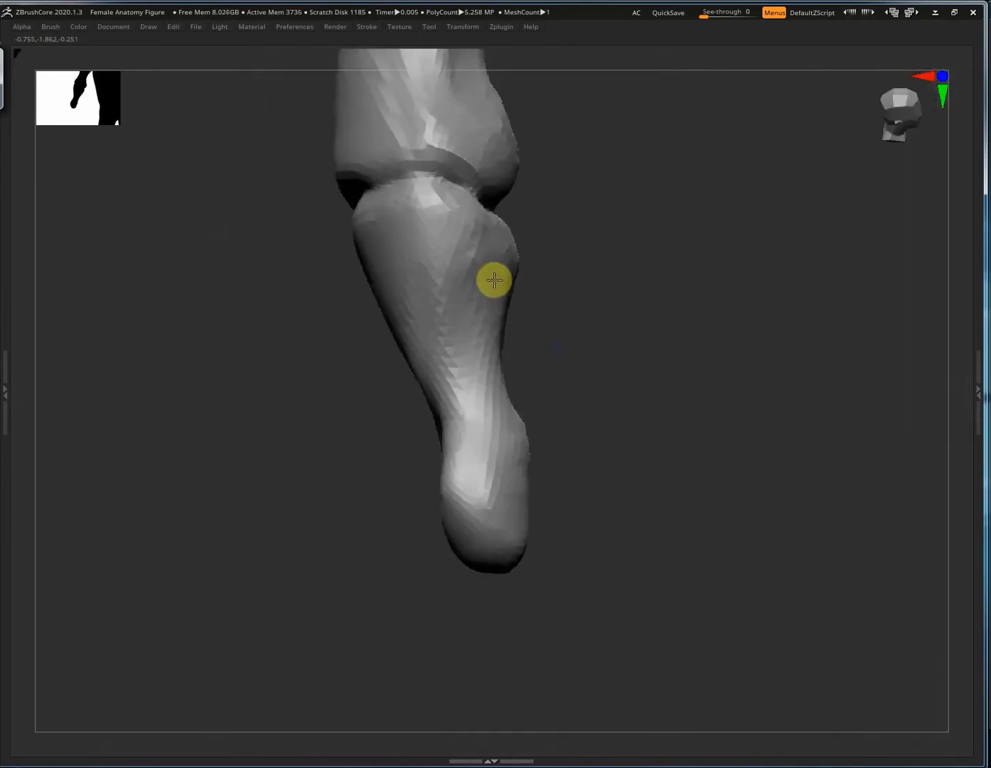
mouse_move(492, 278)
shift+mouse_down()
mouse_move(395, 305)
mouse_move(478, 474)
shift+mouse_up()
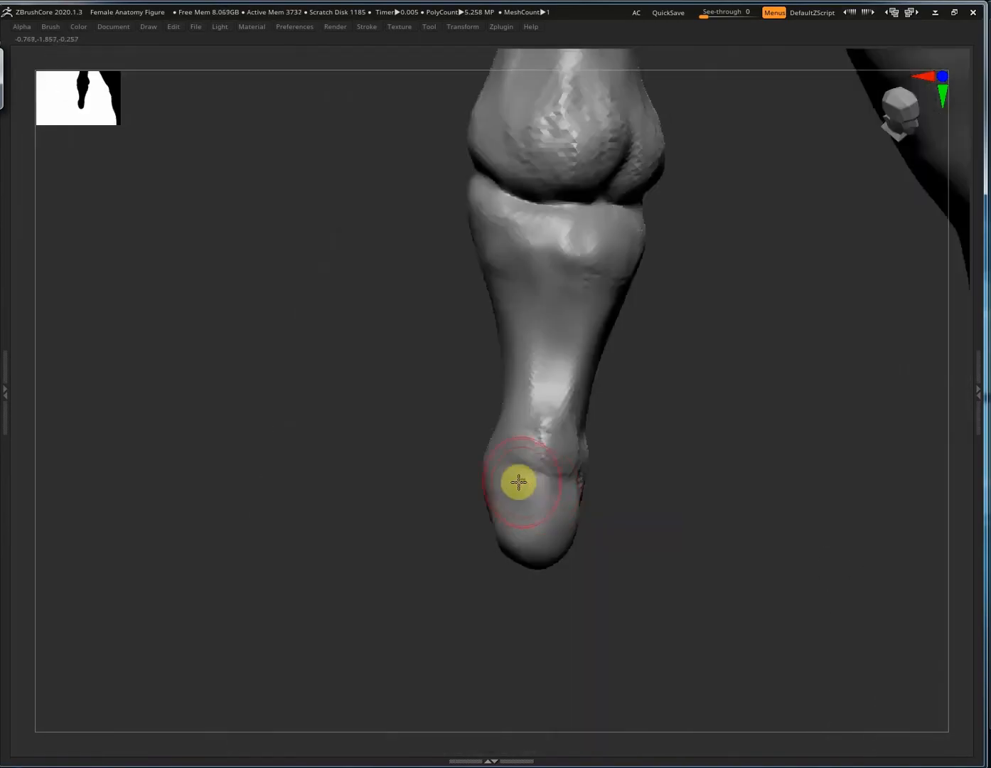
Flatten the thumb bone's tip with a raised upper edge and smooth the bone head beneath the joint.
drag(431, 447, 599, 514)
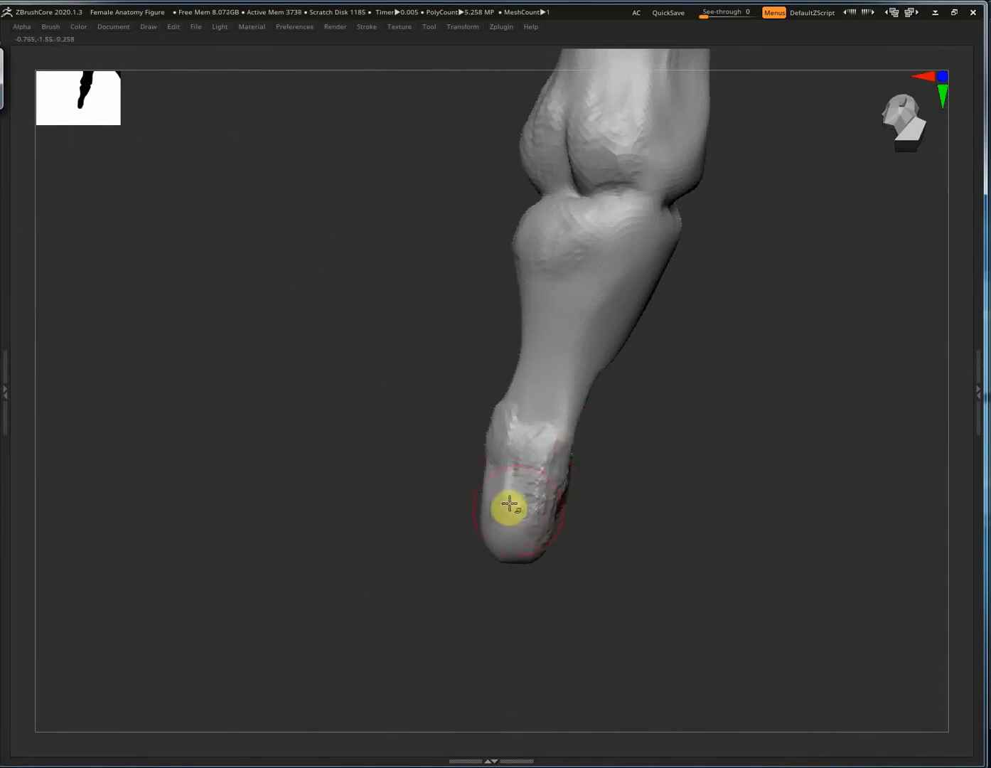
mouse_move(508, 503)
shift+mouse_down()
mouse_move(531, 465)
mouse_move(525, 545)
shift+mouse_up()
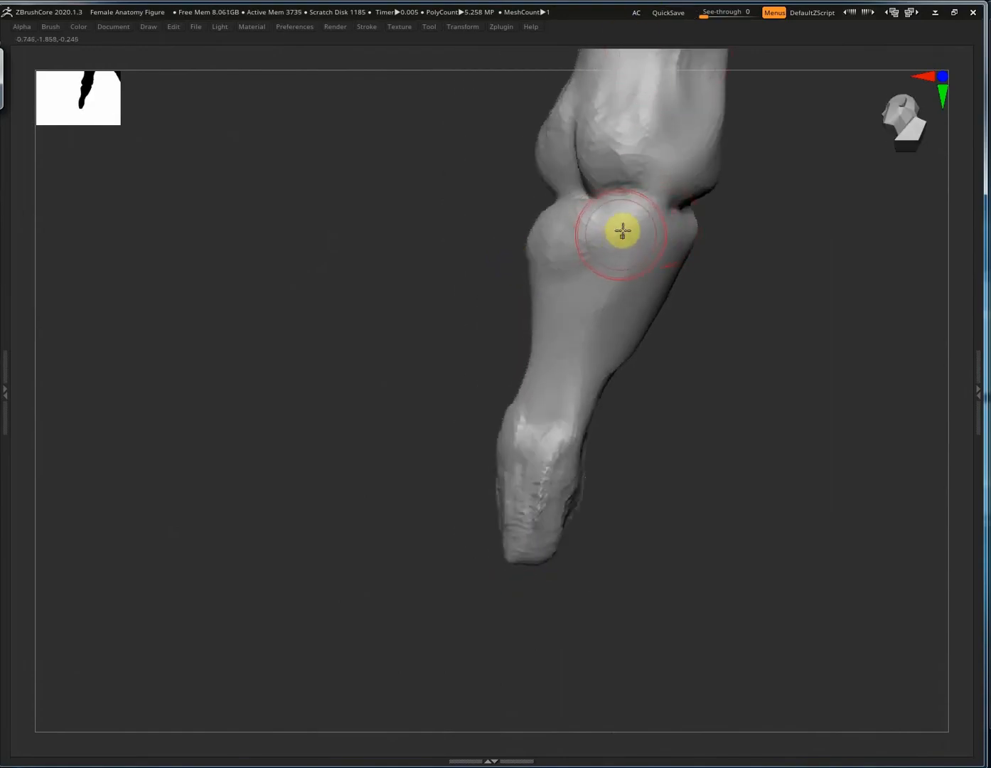
mouse_move(638, 192)
shift+mouse_down()
mouse_move(659, 186)
mouse_move(624, 221)
mouse_move(655, 223)
mouse_move(644, 322)
mouse_move(606, 310)
shift+mouse_up()
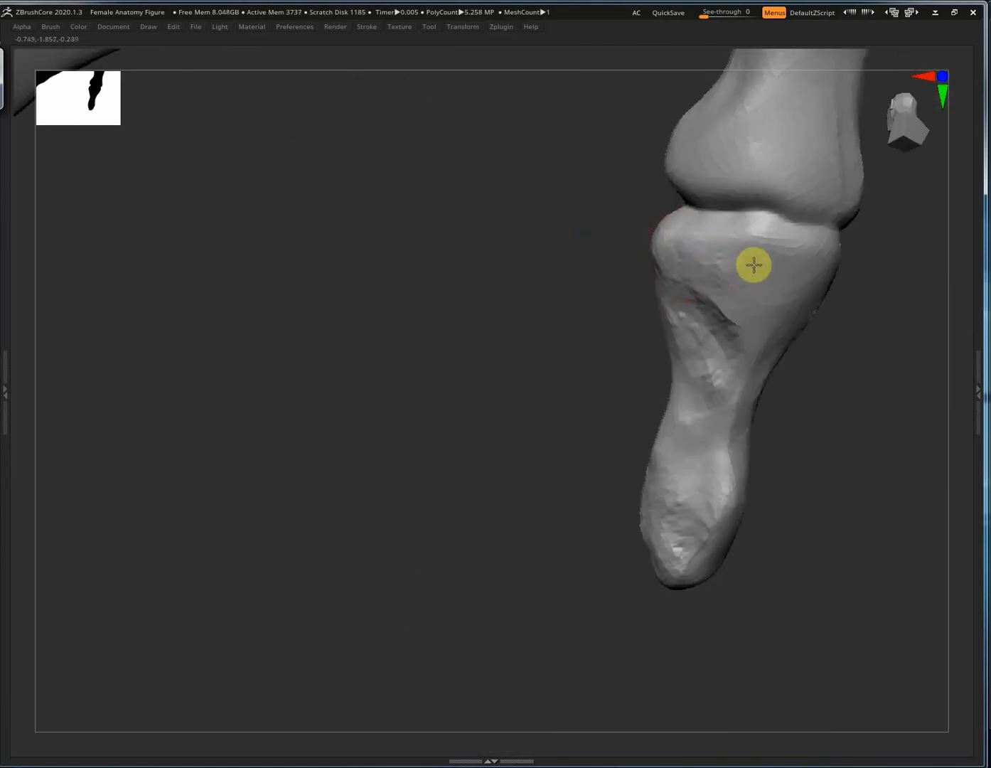
Hollow the sides of the last thumb bone below its head and smooth the transitions into the shaft.
mouse_move(752, 264)
shift+mouse_down()
mouse_move(768, 330)
mouse_move(679, 305)
mouse_move(715, 390)
mouse_move(822, 252)
mouse_move(679, 214)
shift+mouse_up()
right_drag(761, 325, 795, 297)
shift+drag(805, 337, 828, 314)
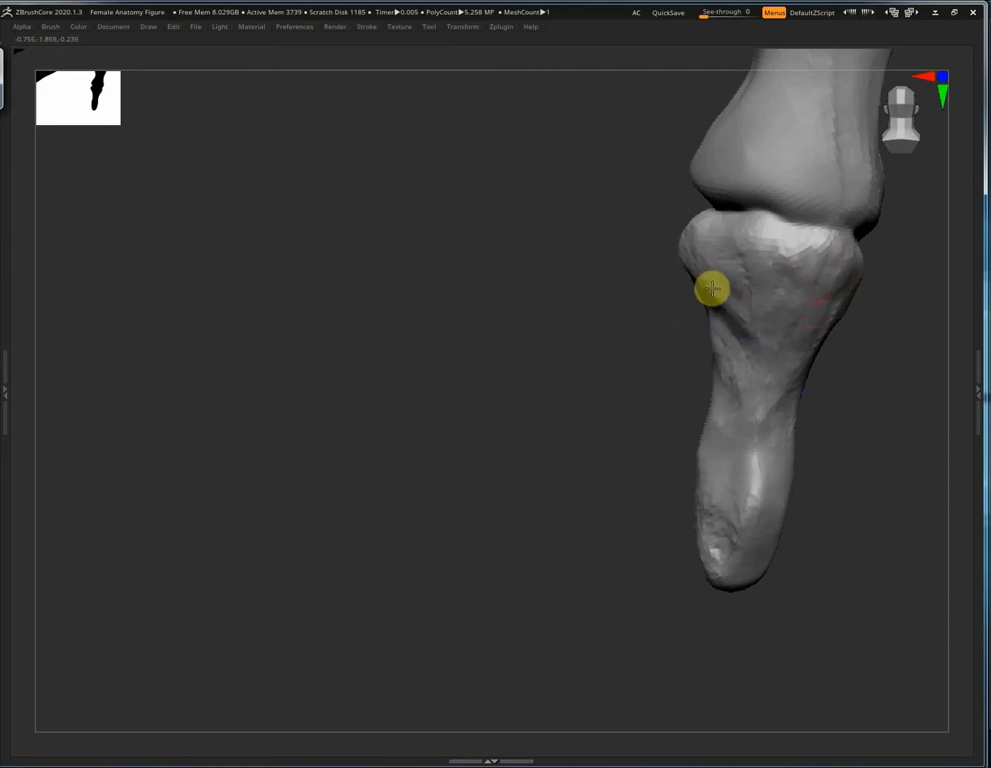
mouse_move(712, 288)
right_down()
mouse_move(772, 324)
mouse_move(612, 362)
mouse_move(561, 284)
right_up()
mouse_move(561, 285)
shift+mouse_down()
mouse_move(582, 277)
mouse_move(580, 317)
shift+mouse_up()
right_drag(641, 362, 401, 480)
right_drag(402, 480, 524, 349)
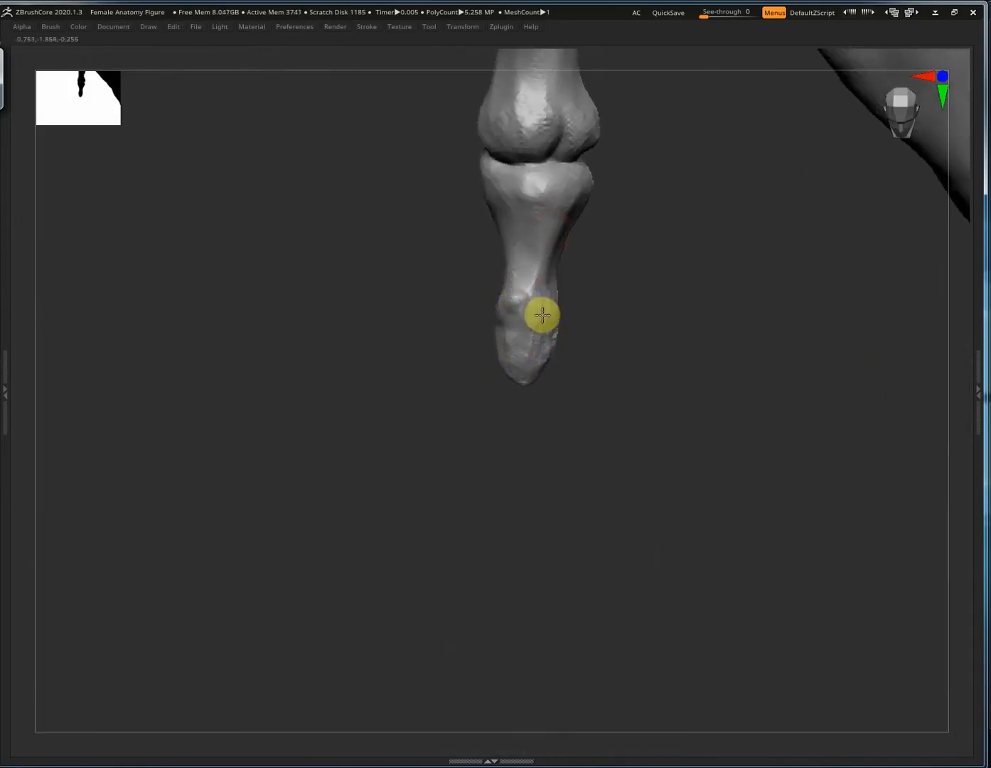
Examine the palm and fingers, followed by the back of the hand and its tendons.
ctrl+right_drag(313, 464, 465, 430)
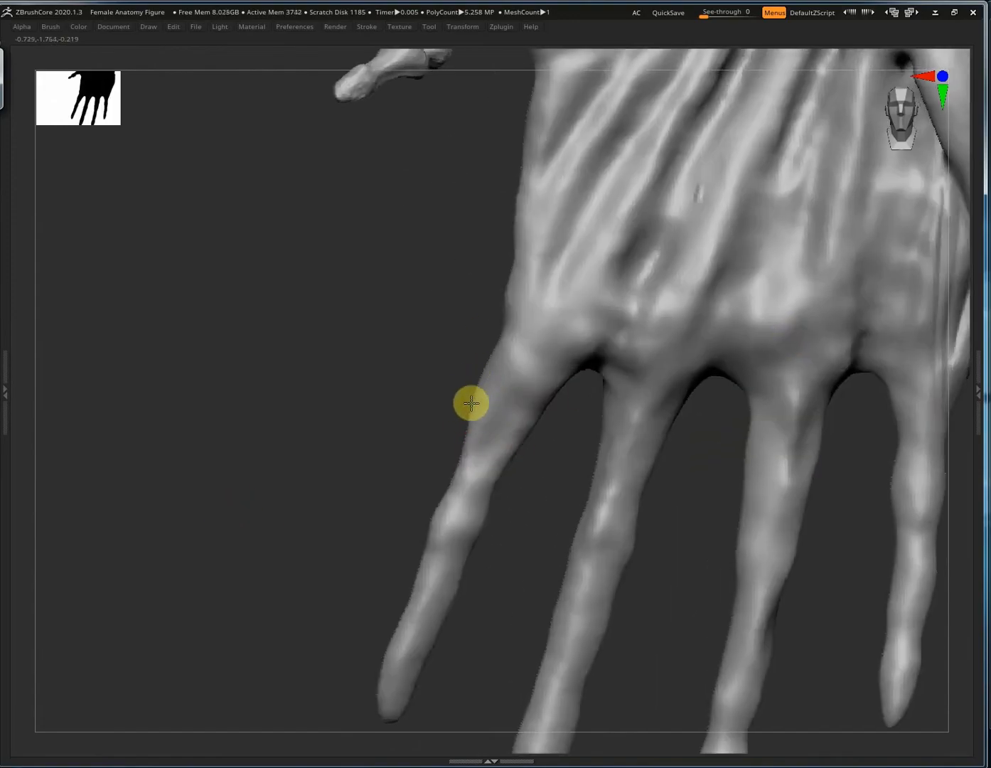
alt+right_drag(552, 458, 485, 519)
alt+drag(620, 426, 663, 300)
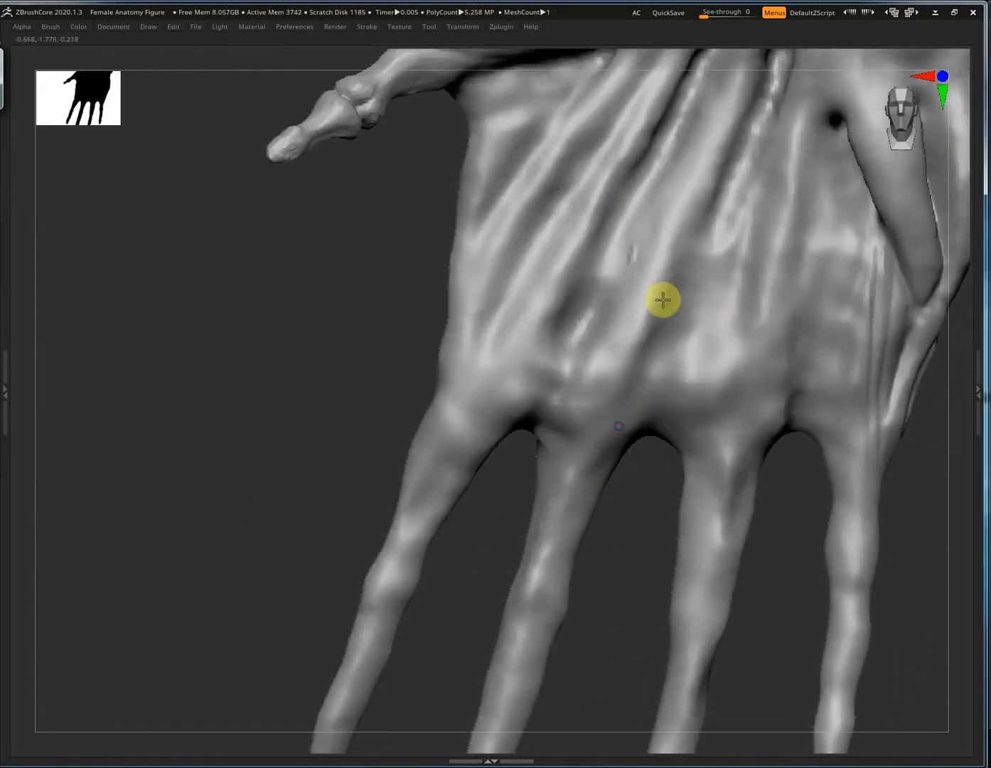
alt+right_drag(621, 614, 628, 417)
alt+right_drag(459, 468, 503, 393)
ctrl+right_drag(513, 467, 286, 431)
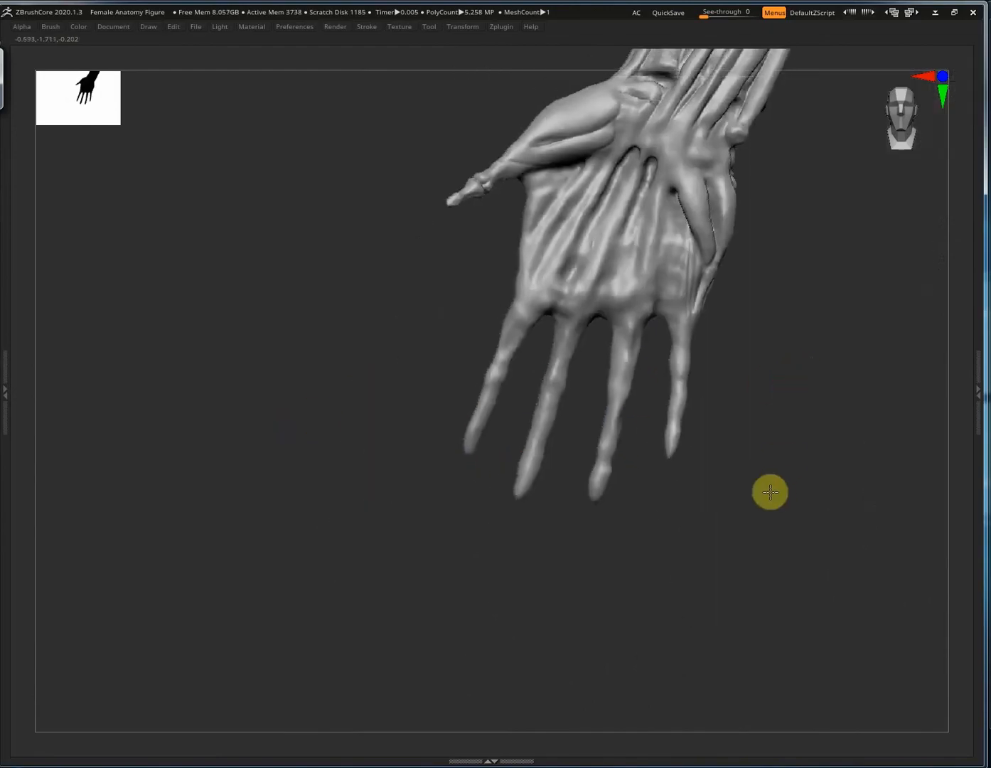
right_drag(770, 491, 898, 421)
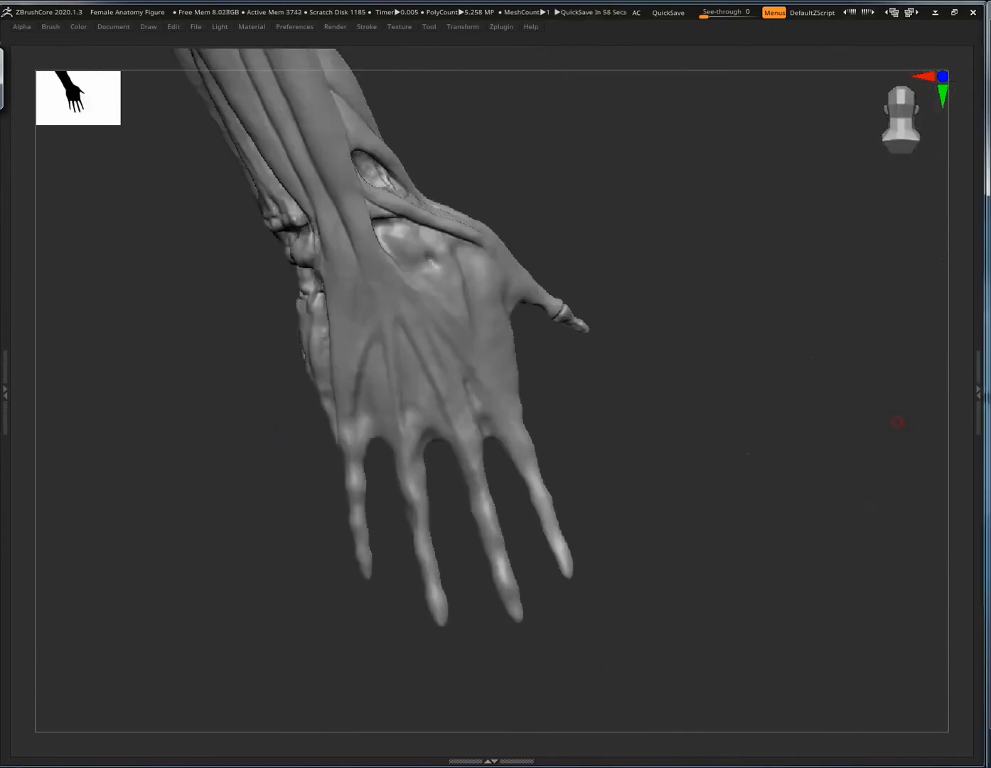
right_drag(698, 562, 691, 418)
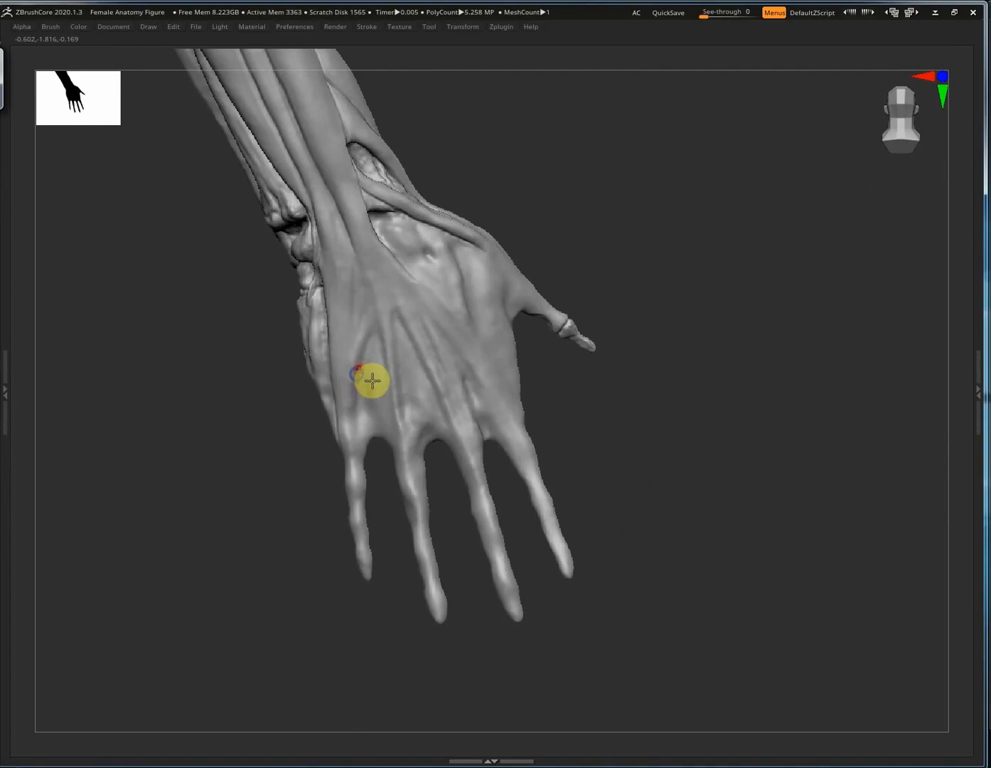
Sharpen the edges of the little and ring finger tendons on the back of the hand.
ctrl+right_drag(372, 380, 361, 344)
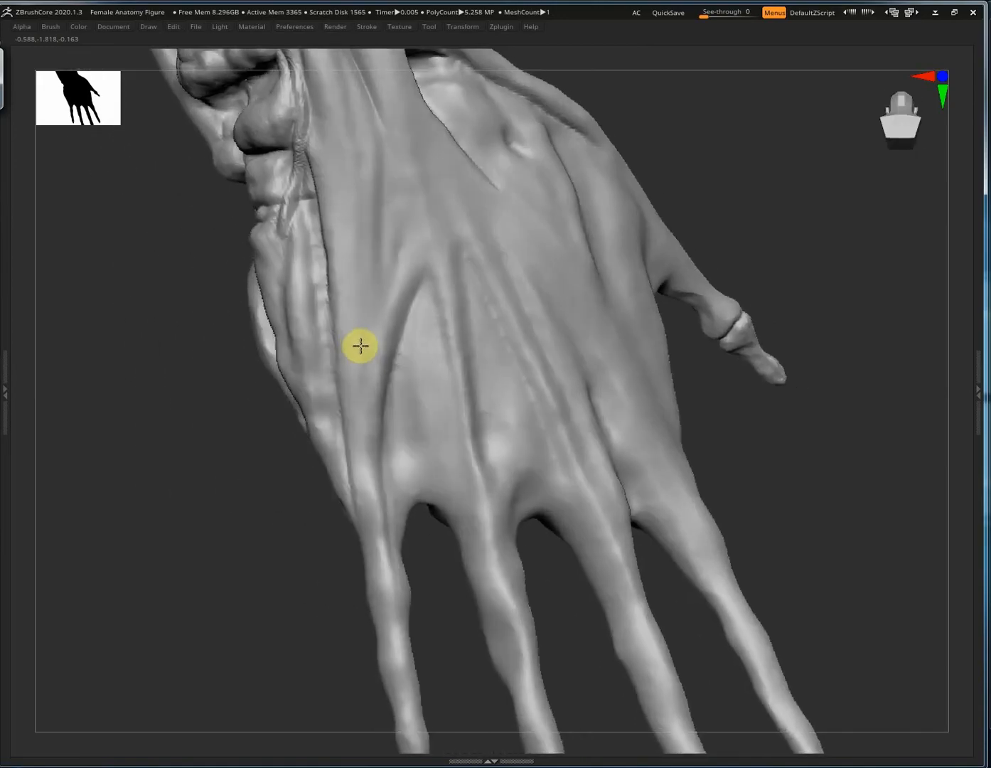
right_drag(302, 361, 280, 371)
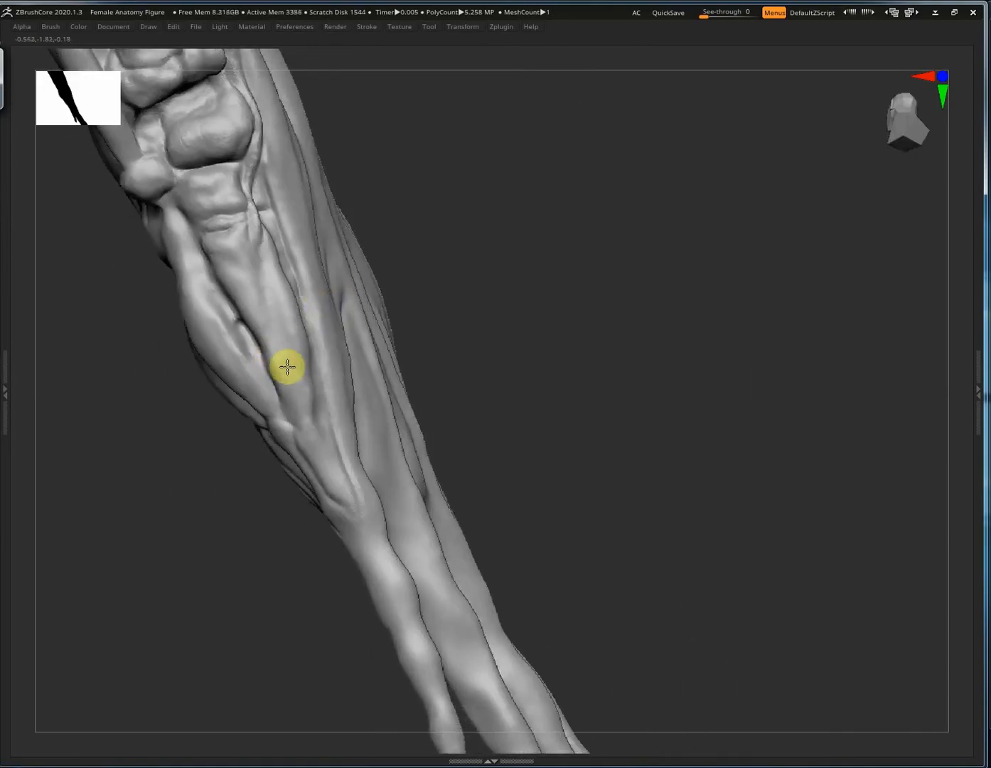
right_drag(308, 433, 310, 273)
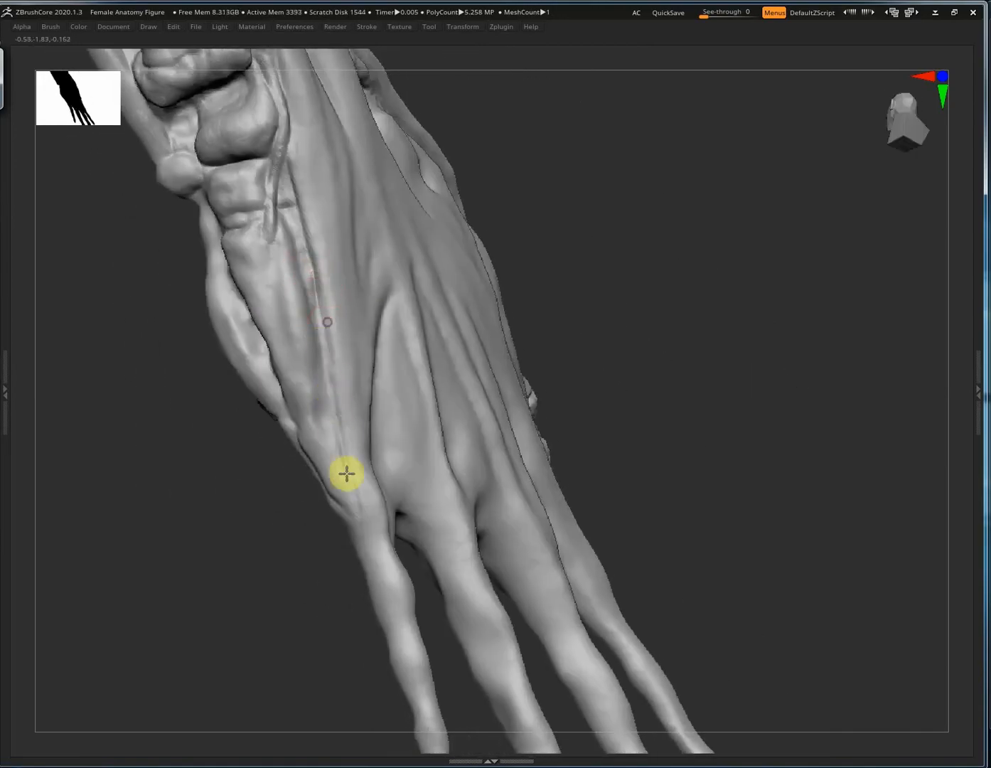
right_drag(347, 472, 445, 336)
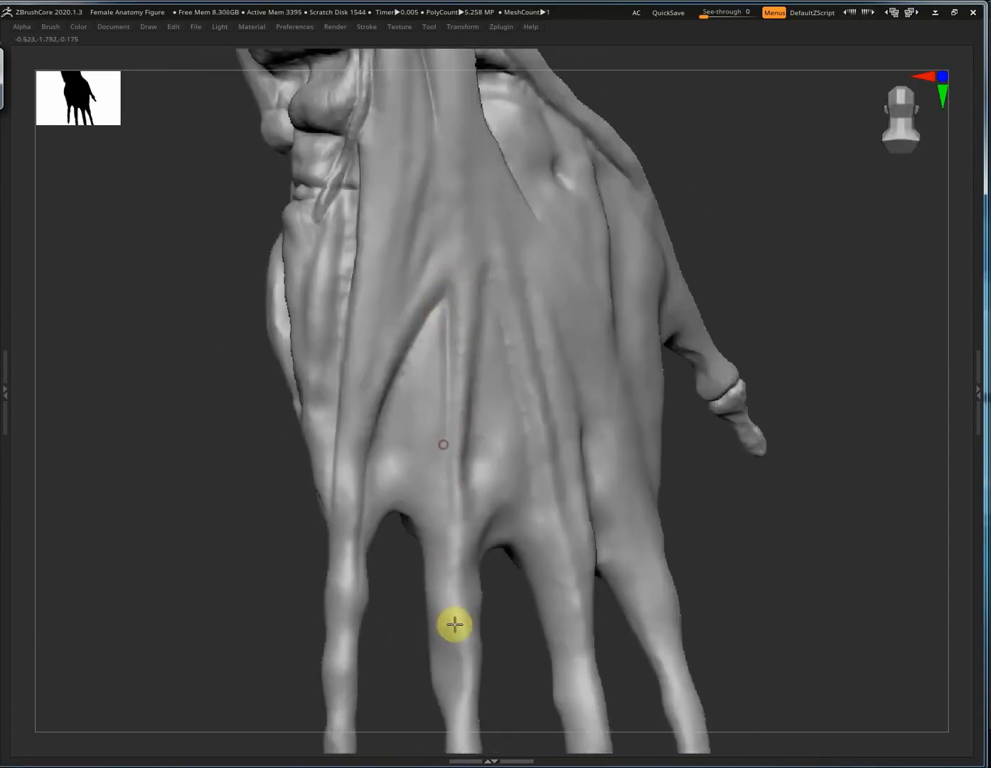
right_drag(455, 624, 434, 342)
Carve out the gap between the little finger's tendon and the wide tendon band, from the wrist to their fork.
mouse_move(438, 291)
right_down()
mouse_move(438, 278)
mouse_move(440, 312)
right_up()
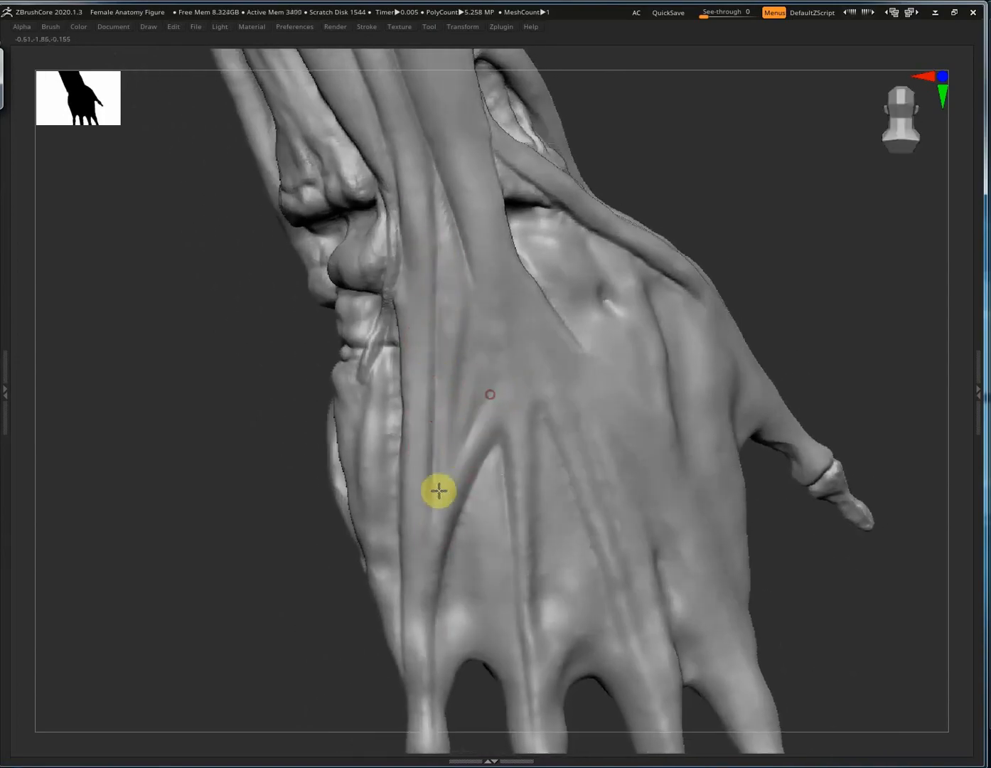
right_drag(490, 380, 464, 285)
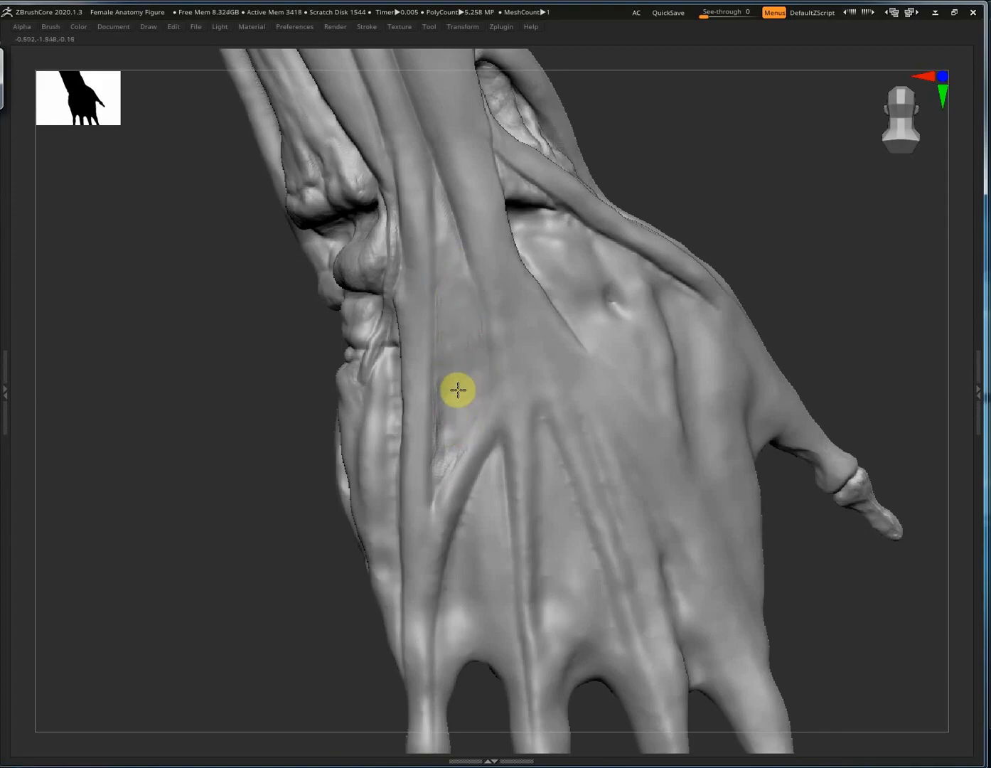
right_drag(549, 423, 493, 372)
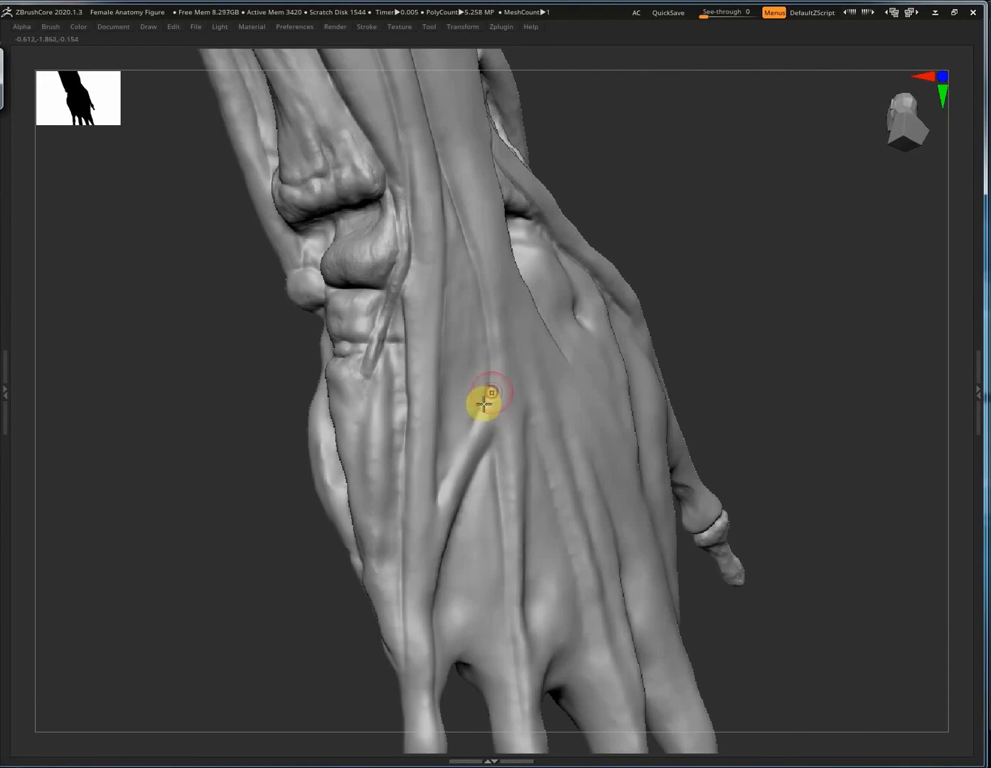
right_drag(457, 448, 445, 208)
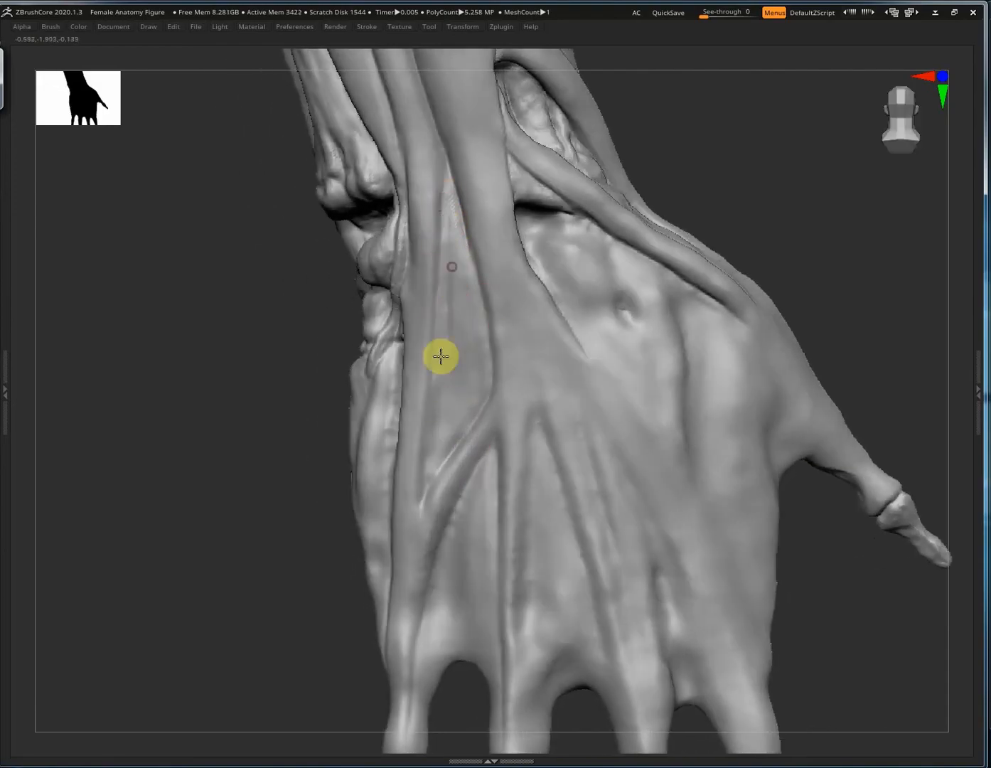
Carve a transverse bone edge across the gap between the tendons and shape the hollow above it.
right_drag(459, 325, 447, 329)
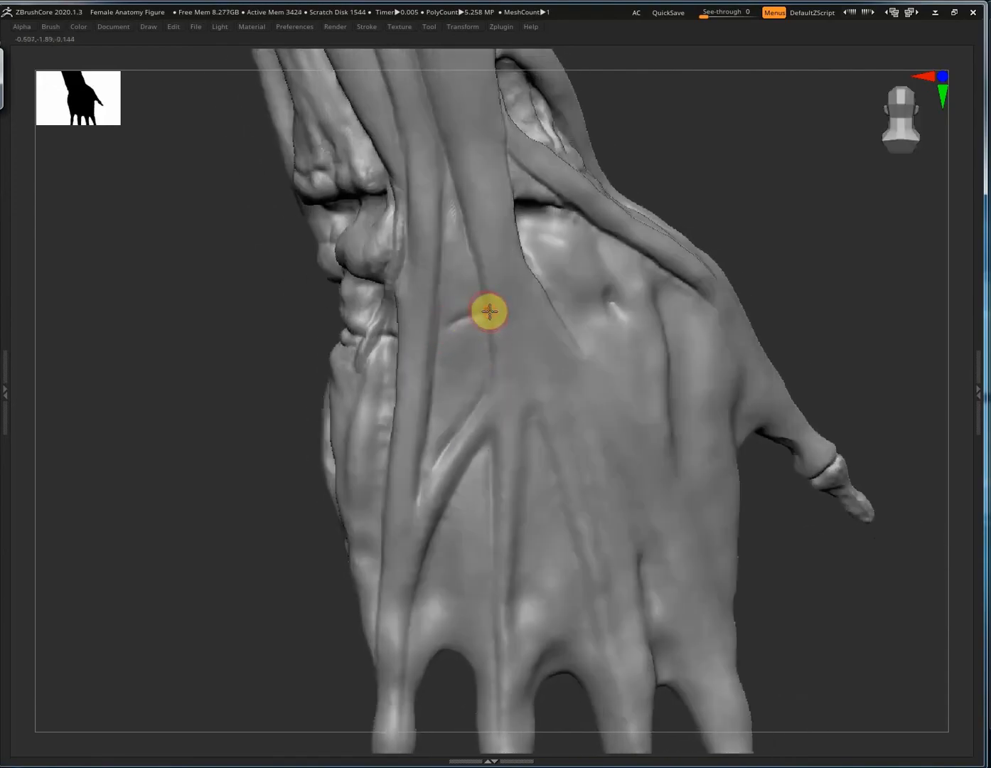
ctrl+right_drag(463, 227, 488, 163)
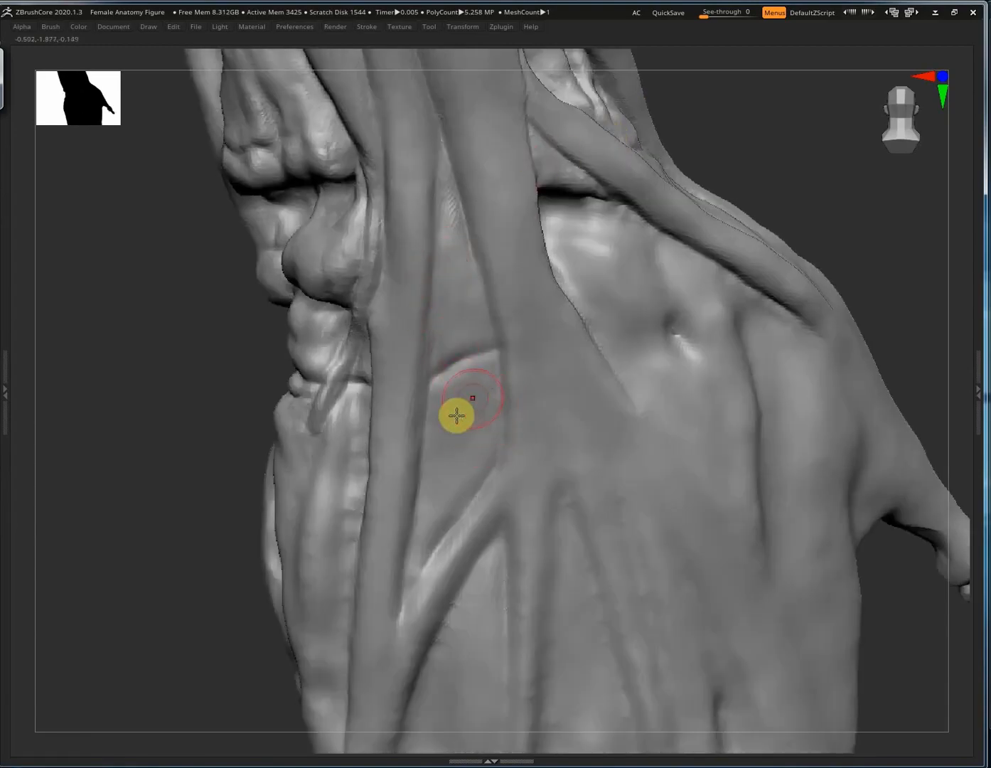
right_drag(455, 416, 473, 375)
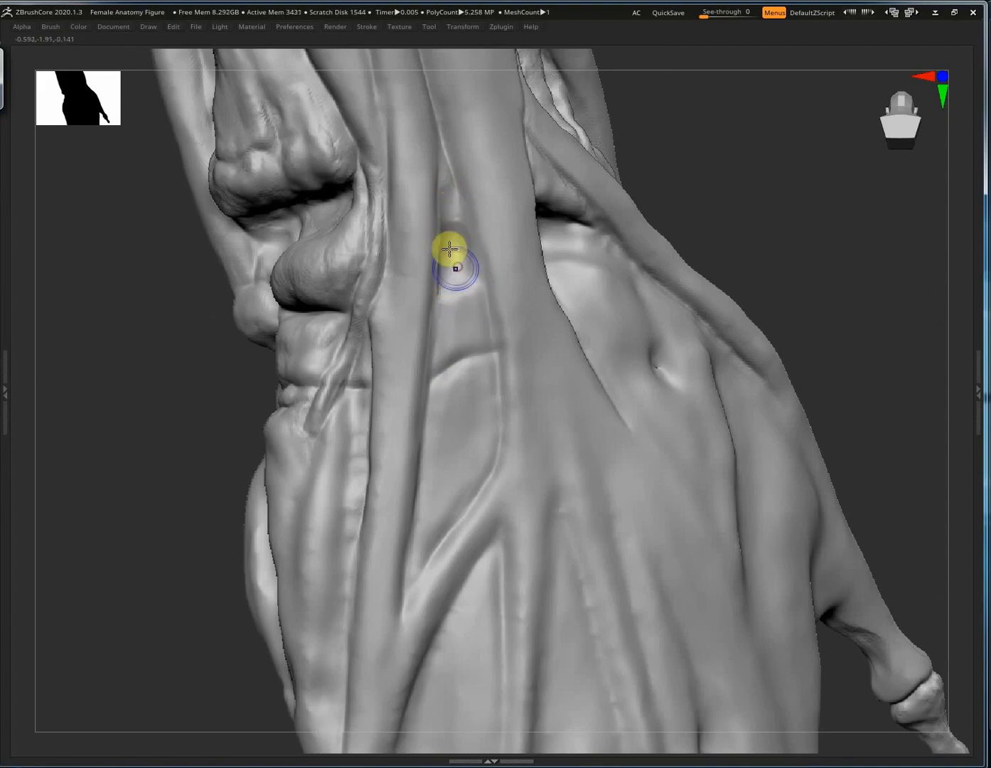
mouse_move(441, 293)
right_down()
mouse_move(425, 303)
mouse_move(463, 303)
right_up()
drag(462, 303, 457, 239)
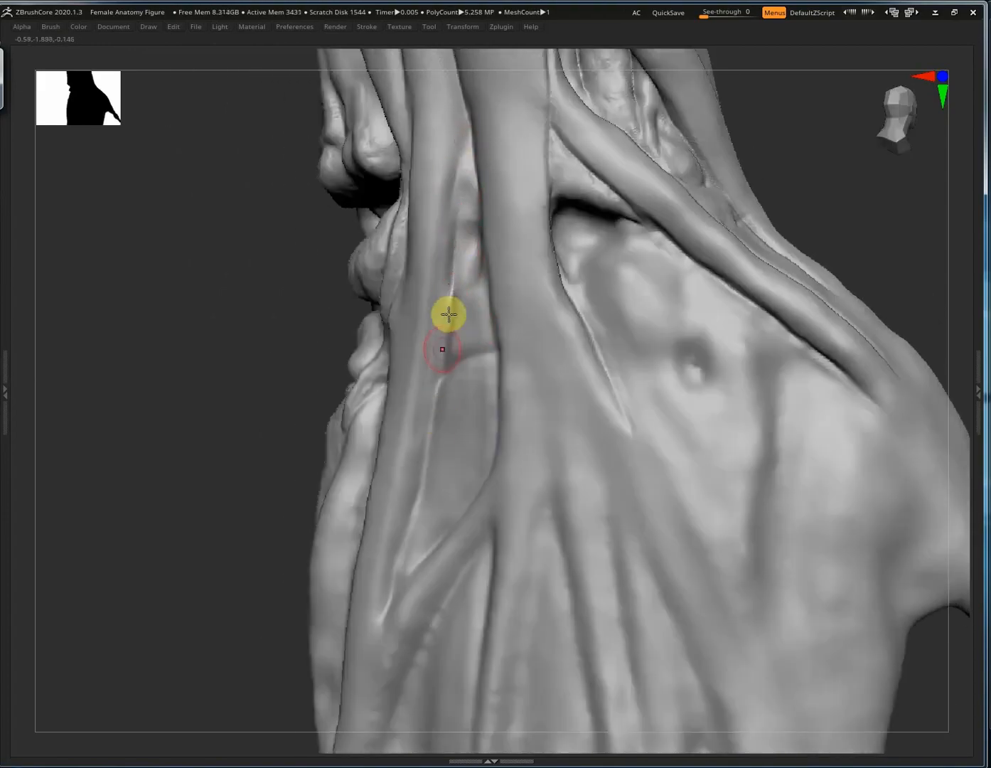
Deepen the groove beside the little finger's tendon and shape a curved ridge below the bone edge in the gap.
mouse_move(449, 314)
right_down()
mouse_move(467, 305)
mouse_move(478, 394)
mouse_move(444, 394)
mouse_move(450, 340)
right_up()
drag(452, 291, 439, 347)
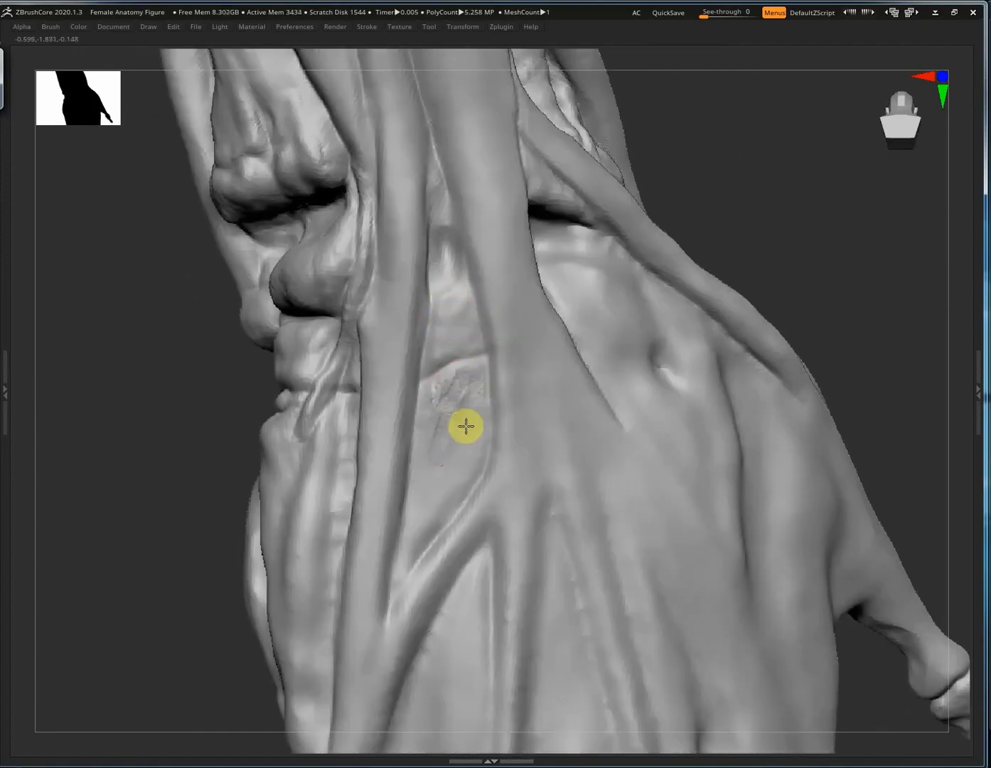
mouse_move(465, 426)
mouse_down()
mouse_move(448, 420)
mouse_move(477, 495)
mouse_move(469, 348)
mouse_move(480, 298)
mouse_up()
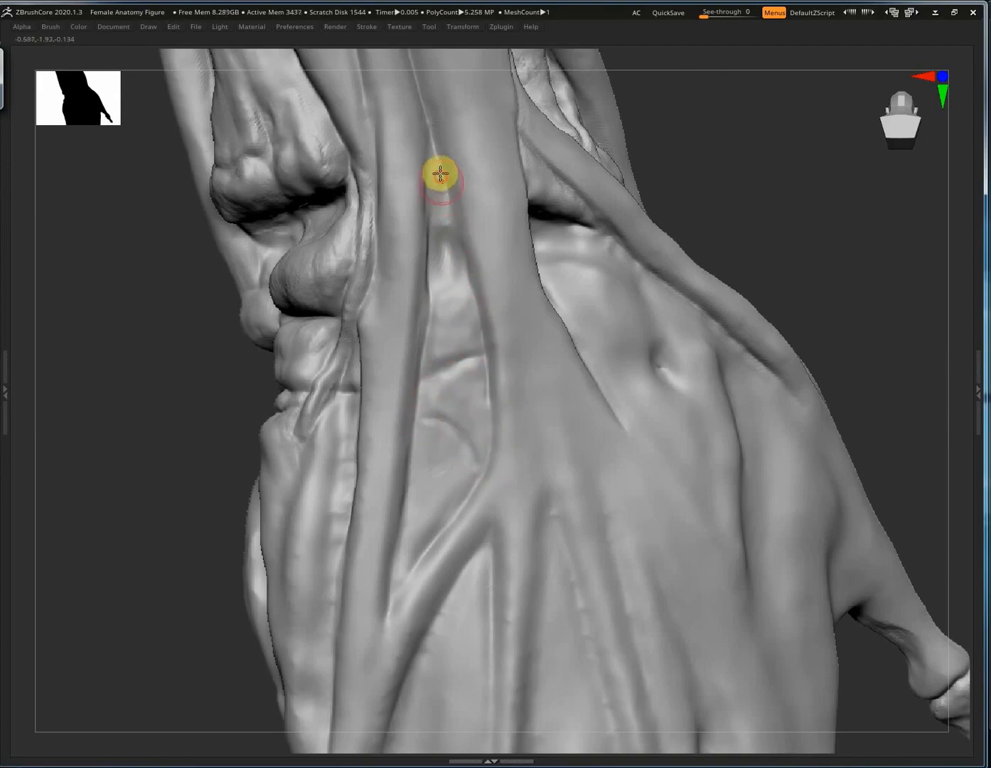
drag(441, 174, 451, 229)
right_drag(486, 354, 447, 360)
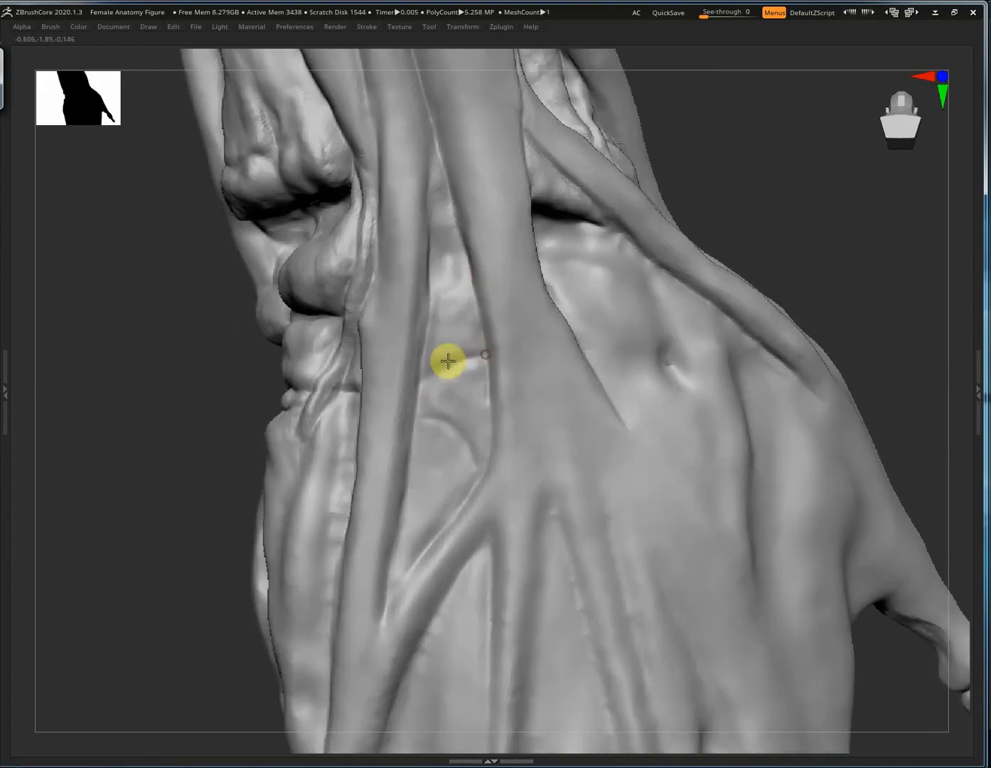
Pull the tendon band's thumb-side edge outward over the wrist bones two subdivision levels lower, and restore the full resolution.
ctrl+right_drag(479, 487, 548, 411)
right_drag(543, 483, 468, 449)
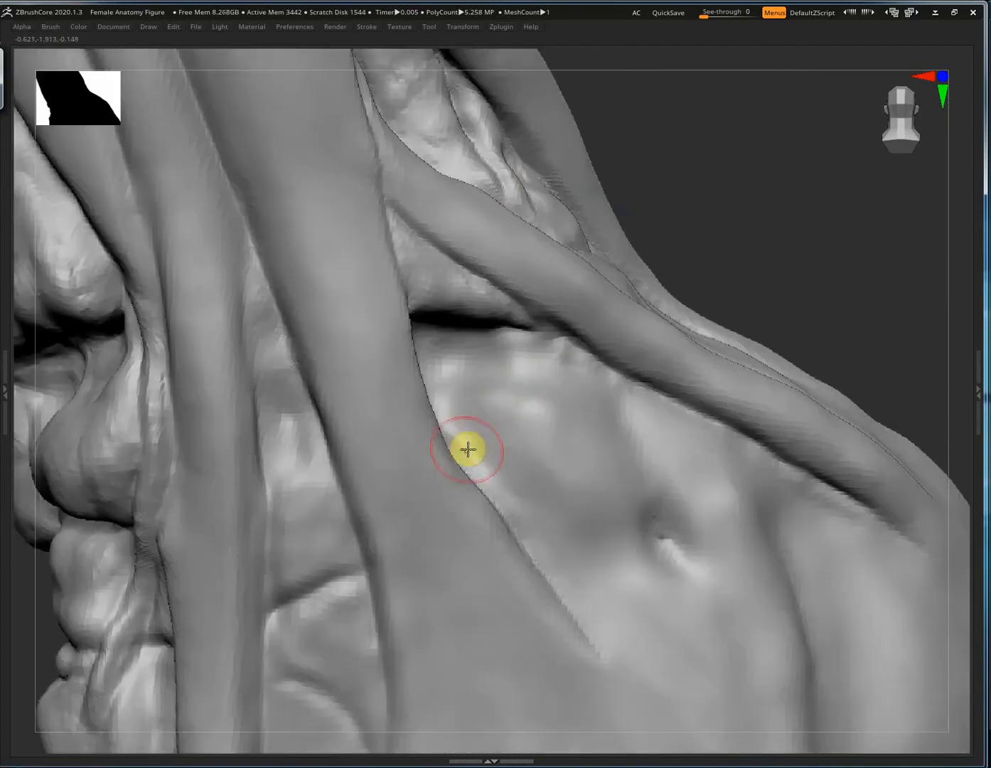
key(shift+d)
key(shift+d)
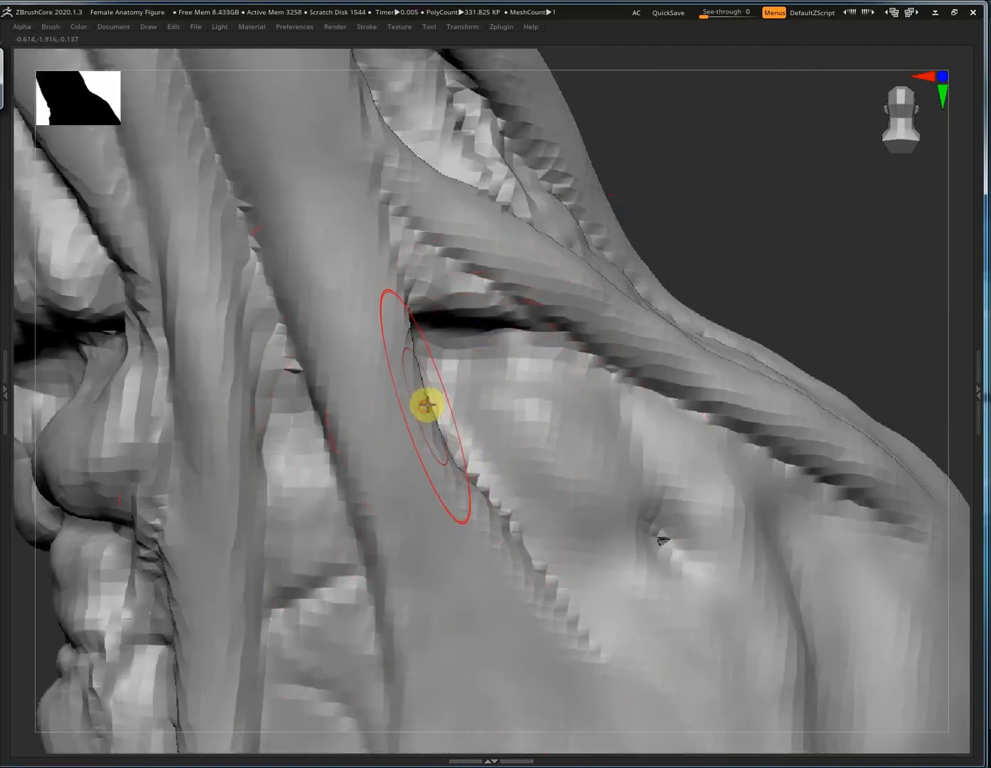
drag(428, 404, 458, 399)
drag(473, 461, 502, 453)
drag(536, 546, 558, 542)
drag(425, 378, 444, 371)
drag(482, 451, 501, 442)
key(d)
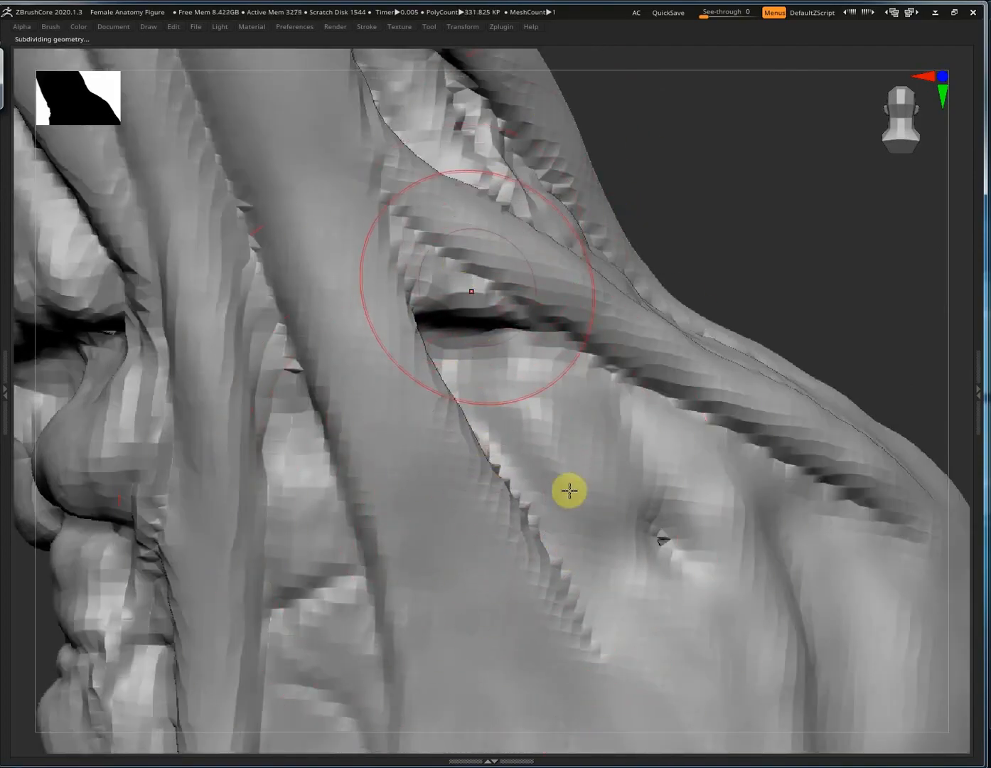
Carve both edges of the middle finger's tendon from the wide tendon band down to the knuckle.
key(s)
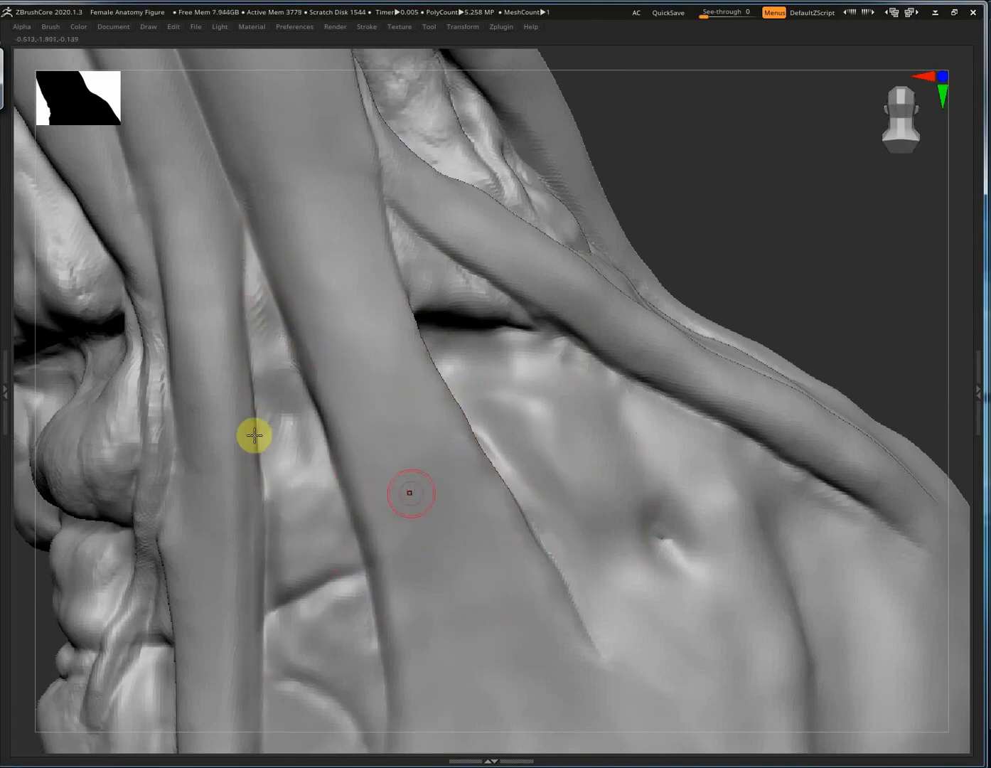
ctrl+right_drag(254, 436, 667, 256)
ctrl+right_drag(668, 256, 727, 404)
right_drag(498, 586, 449, 429)
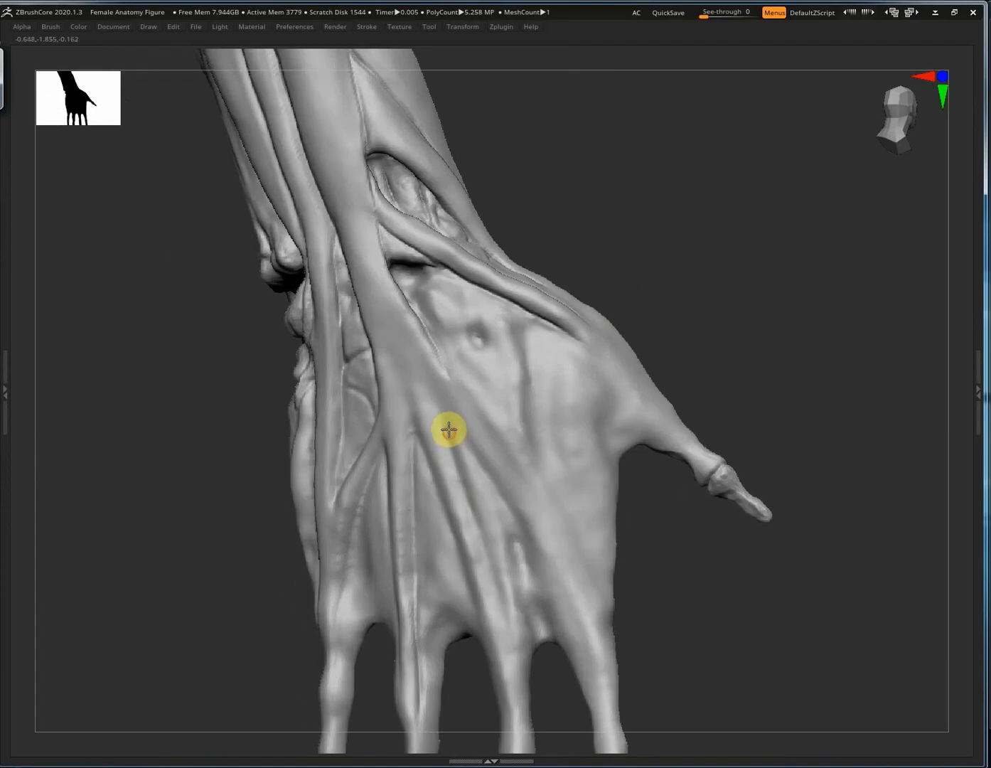
right_drag(484, 557, 497, 556)
ctrl+right_drag(664, 428, 499, 597)
mouse_move(490, 608)
right_down()
mouse_move(571, 521)
mouse_move(500, 560)
right_up()
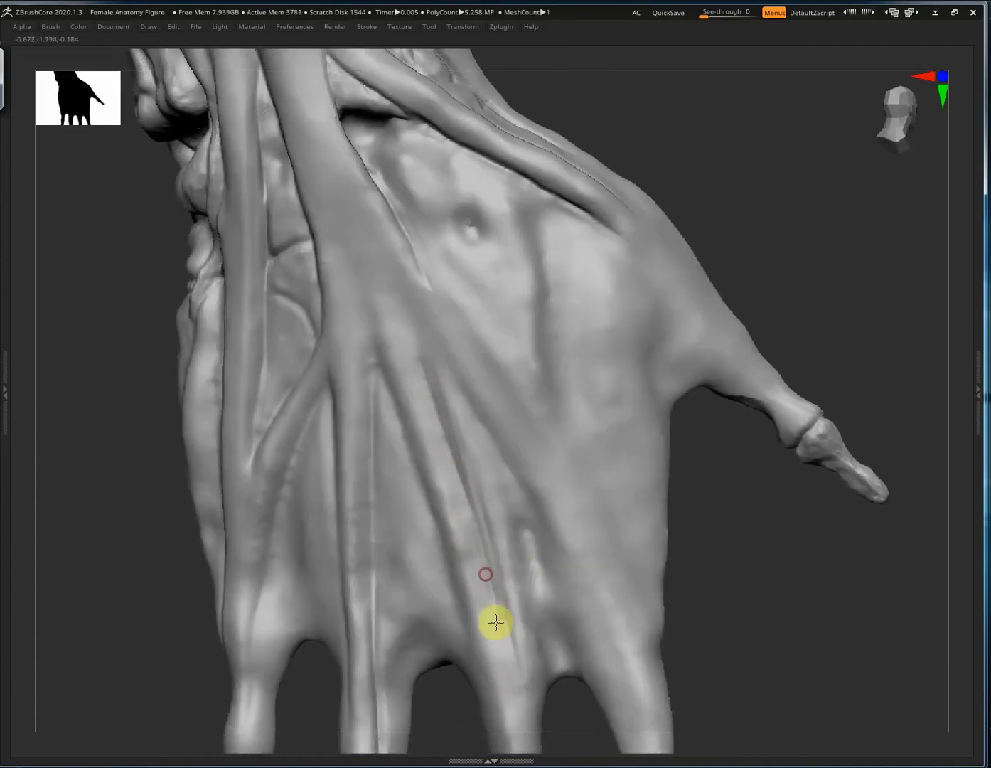
right_drag(494, 622, 385, 403)
right_drag(517, 729, 535, 655)
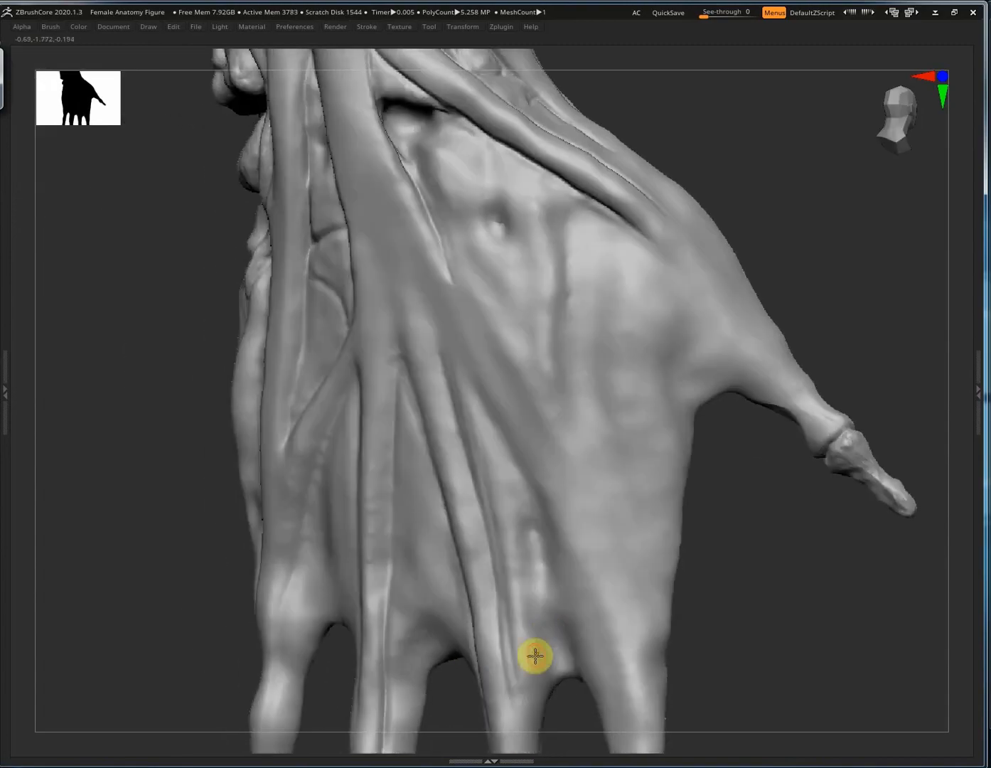
Carve the thumb-side edge of the index finger's tendon from the wrist band down to the knuckle.
right_drag(513, 593, 439, 329)
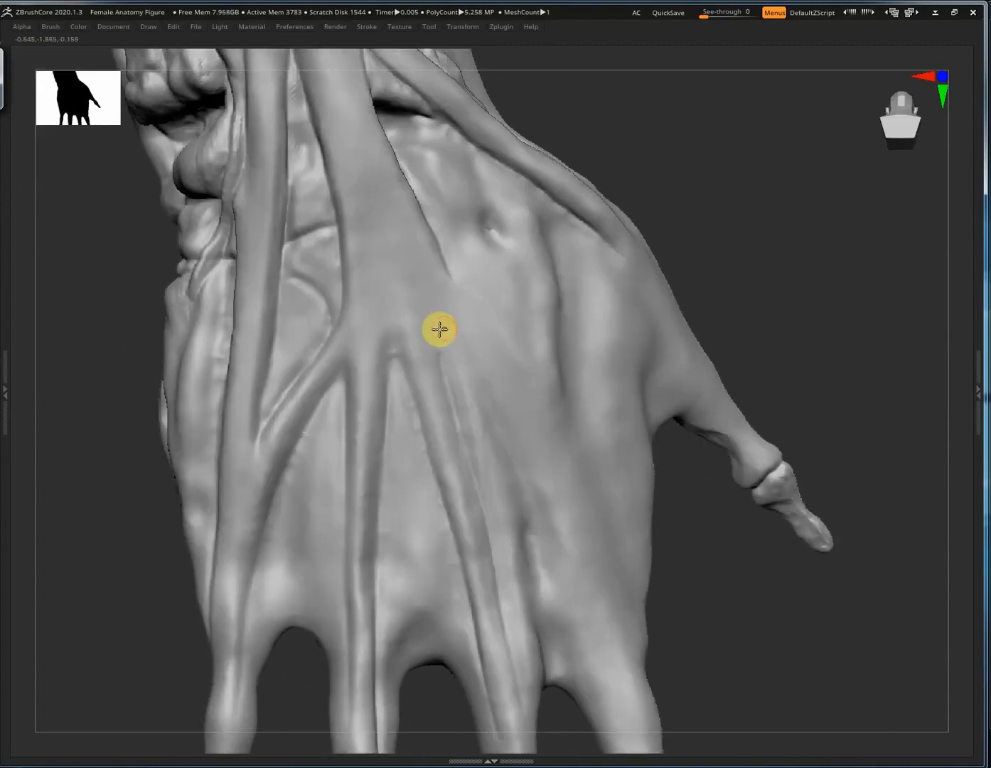
right_drag(559, 427, 346, 266)
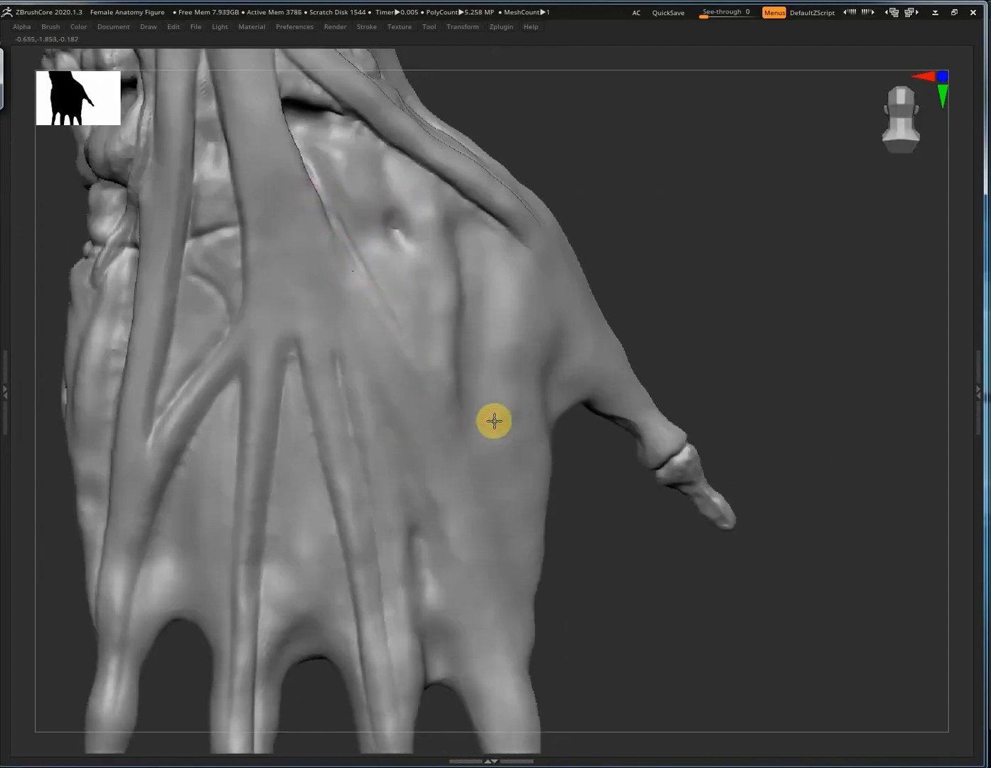
right_drag(494, 421, 390, 334)
right_drag(500, 559, 435, 271)
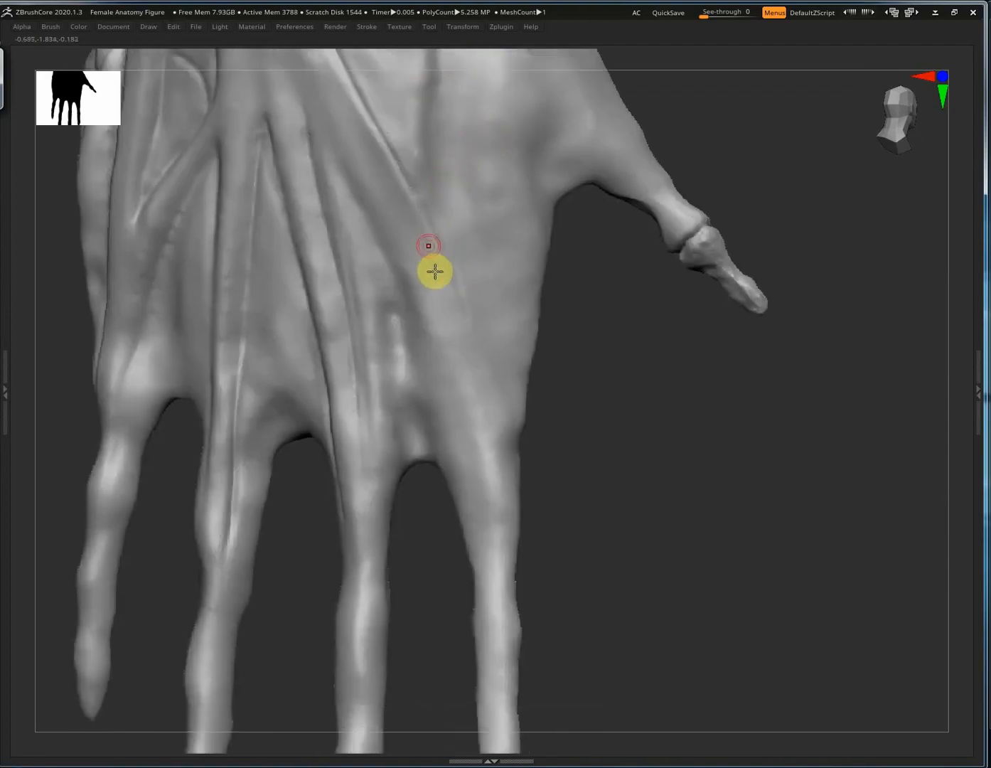
right_drag(477, 398, 409, 364)
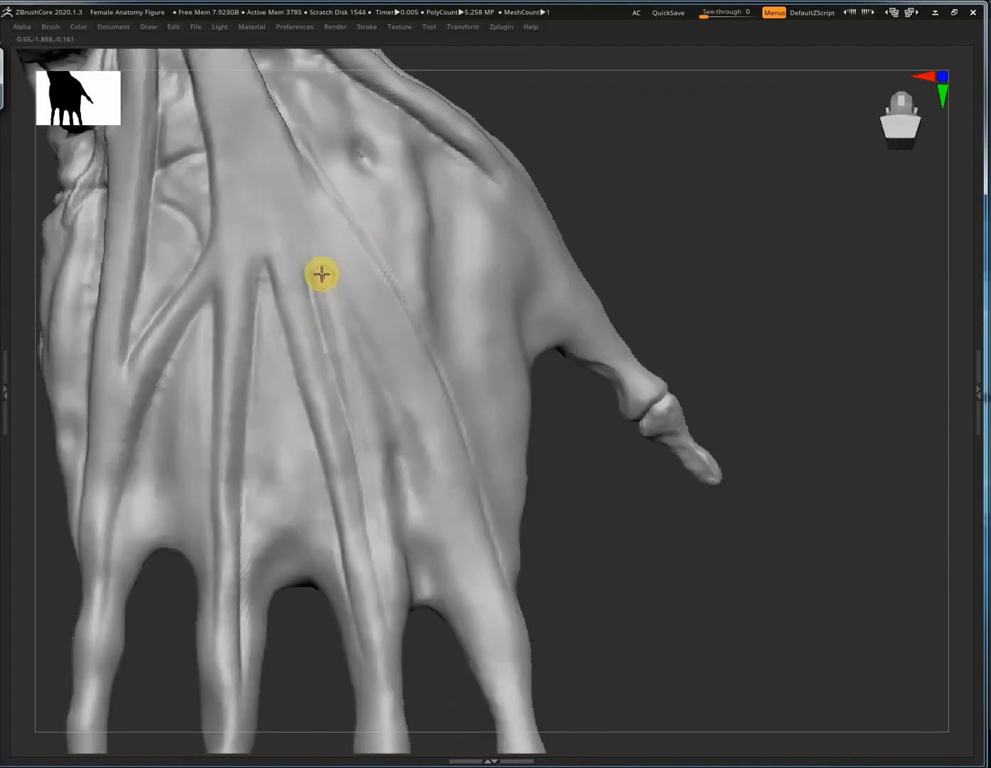
Carve the inner edge of the index finger's tendon down to the knuckle so the tendon stands out.
drag(346, 271, 400, 385)
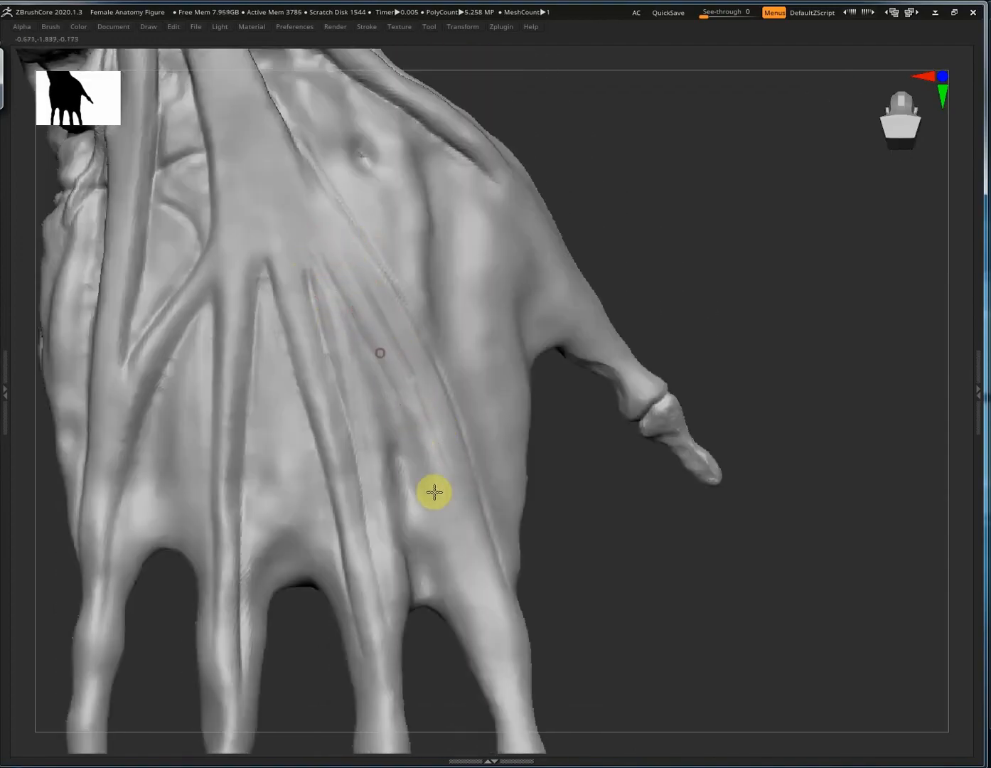
drag(417, 440, 446, 527)
right_drag(483, 465, 477, 563)
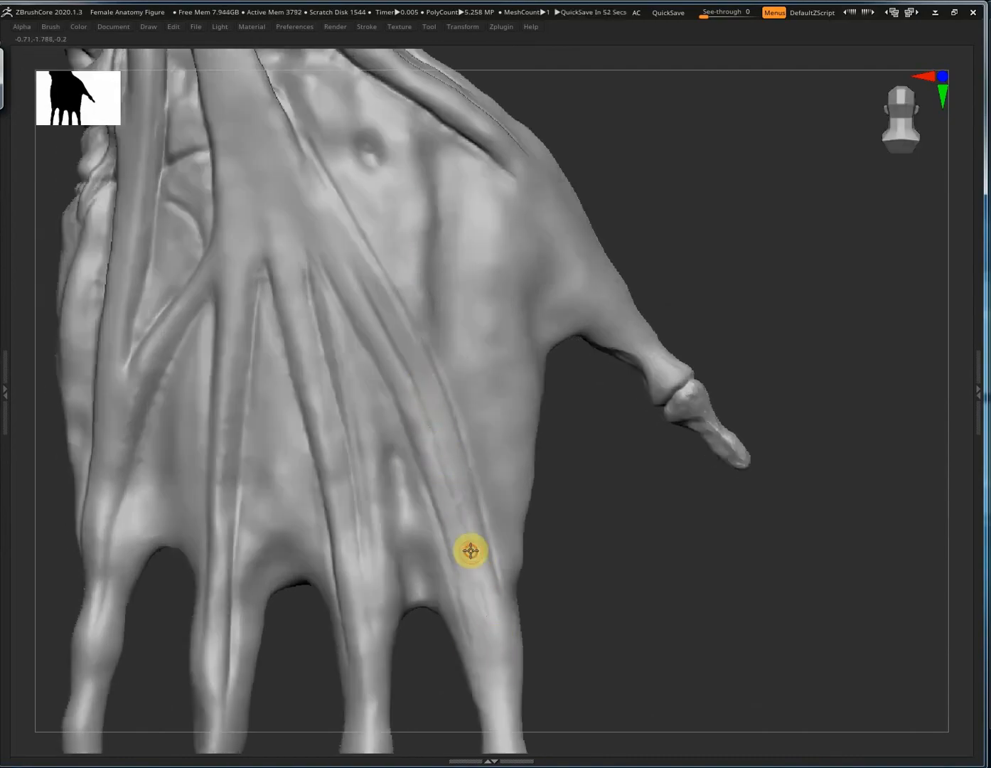
right_drag(396, 274, 382, 301)
Sculpt a narrow tendon strip over the wrist bones between the wide tendon band and the thumb's tendon.
mouse_move(369, 277)
mouse_down()
mouse_move(377, 338)
mouse_move(410, 386)
mouse_up()
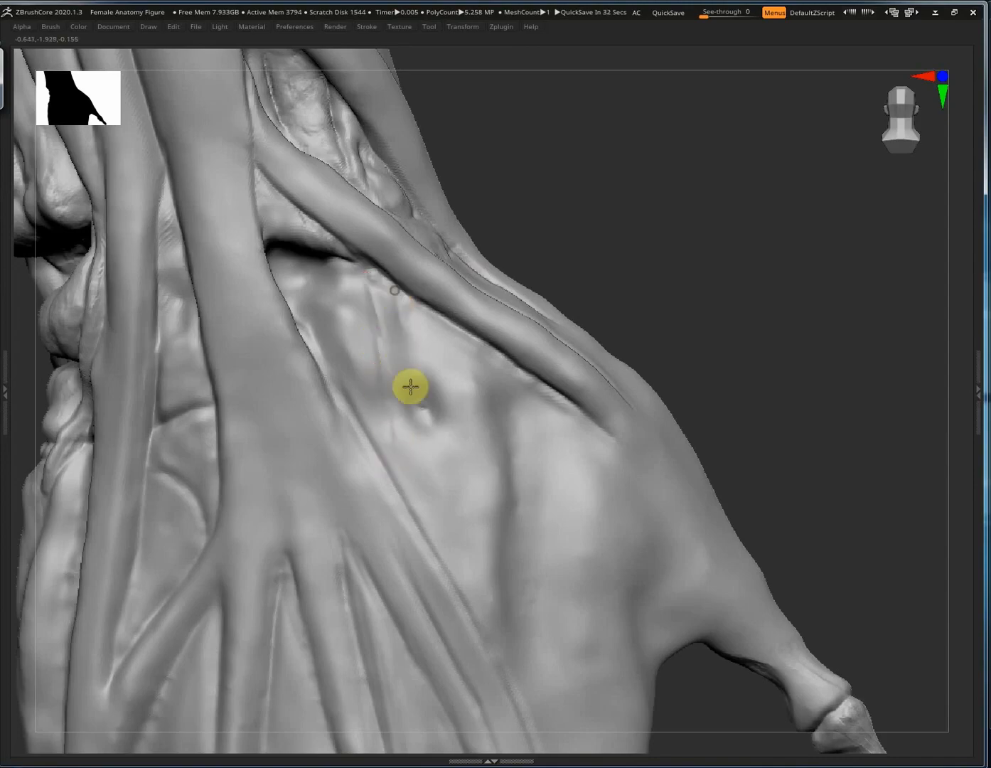
right_drag(369, 285, 305, 316)
drag(438, 552, 455, 574)
key(s)
drag(484, 467, 478, 466)
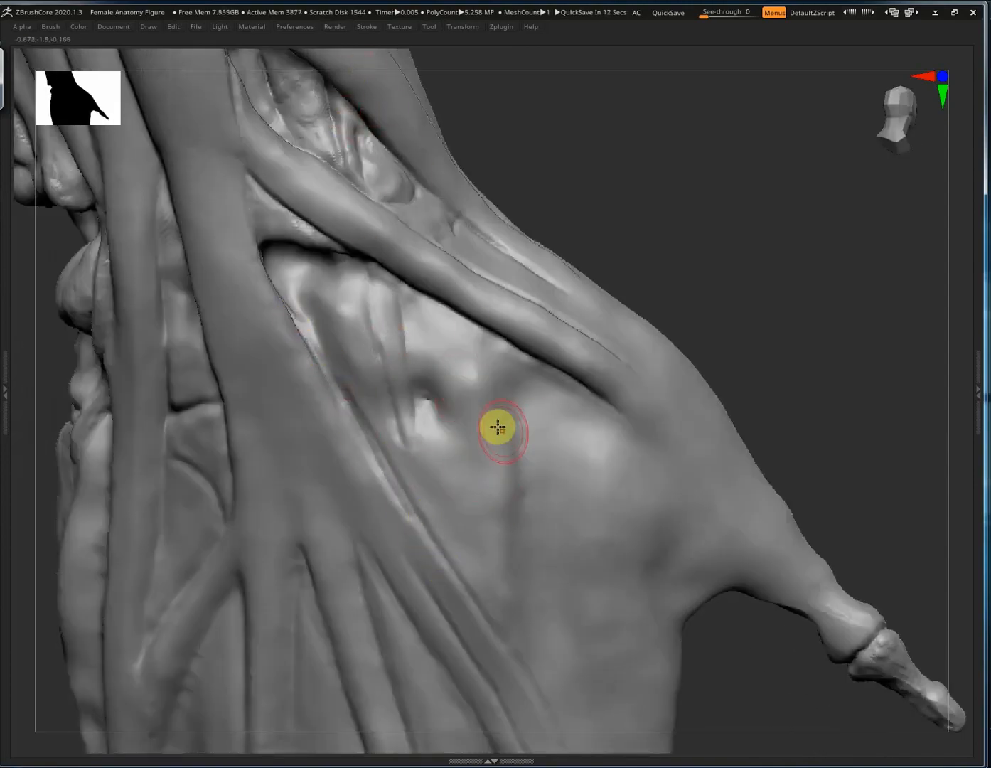
Refine the narrow strip over the wrist bones and carve the thumb-side edge of the index metacarpal down to the index tendon.
drag(377, 288, 402, 372)
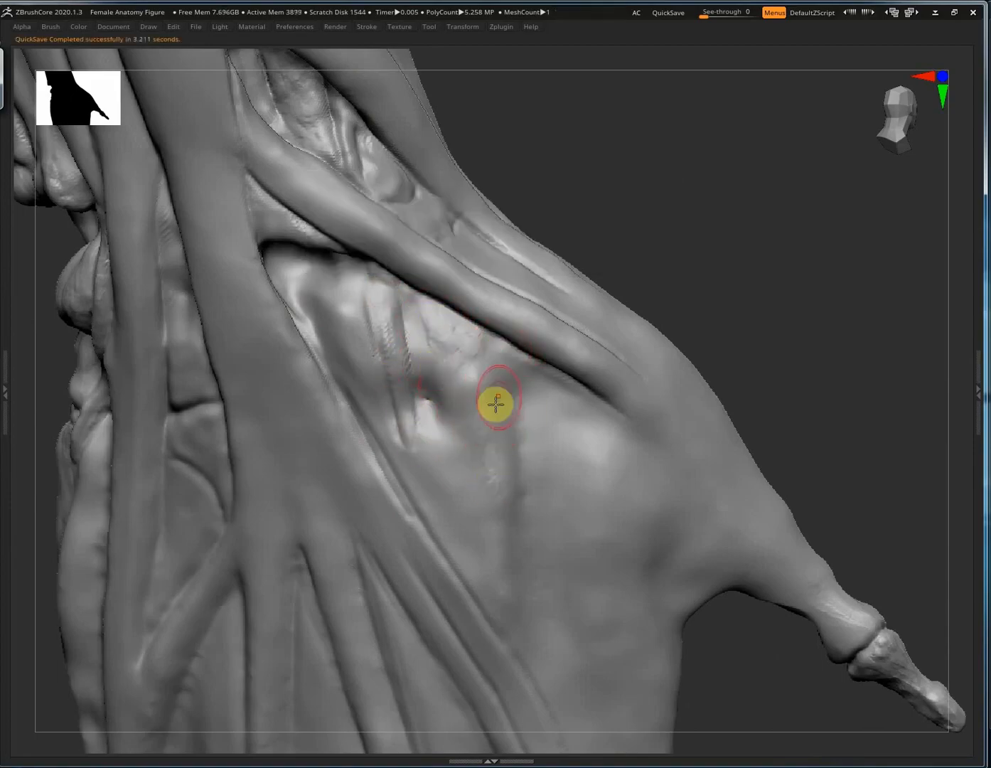
drag(507, 374, 524, 558)
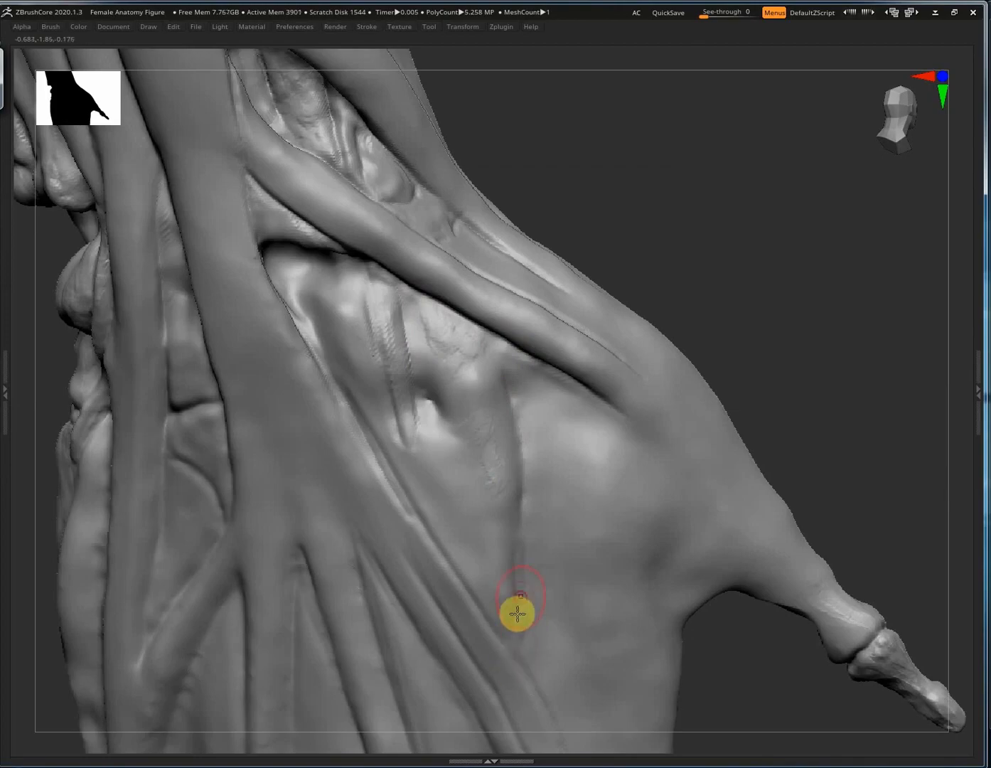
drag(517, 613, 507, 647)
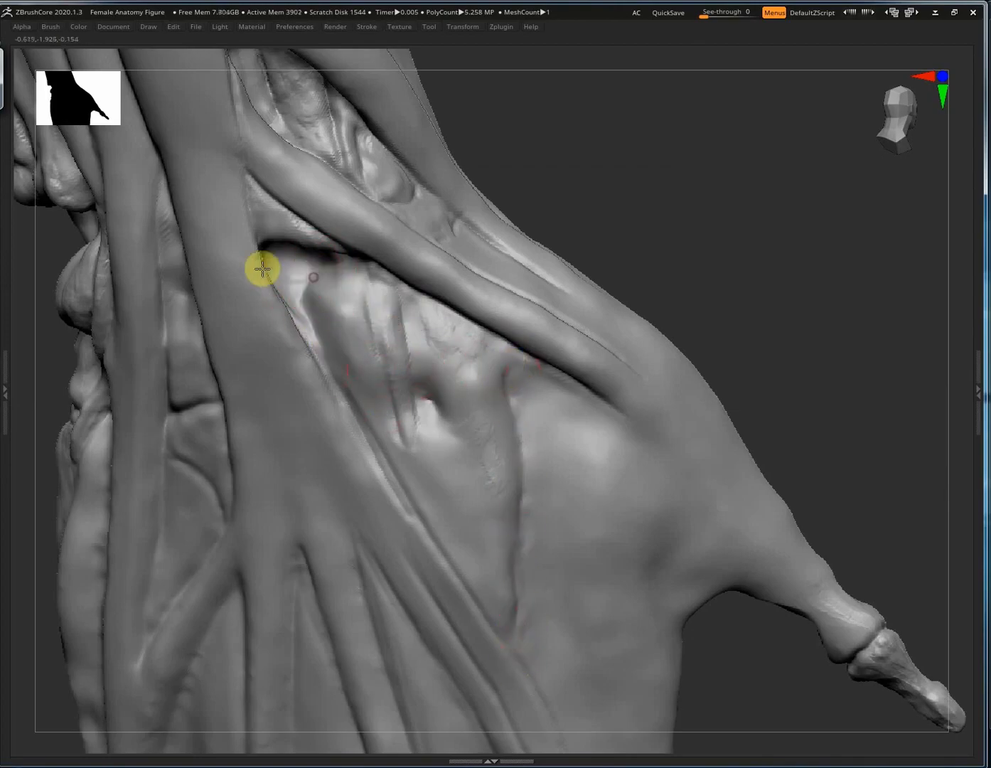
Save the project, overwriting the existing file.
ctrl+right_drag(398, 300, 627, 268)
right_drag(342, 422, 638, 253)
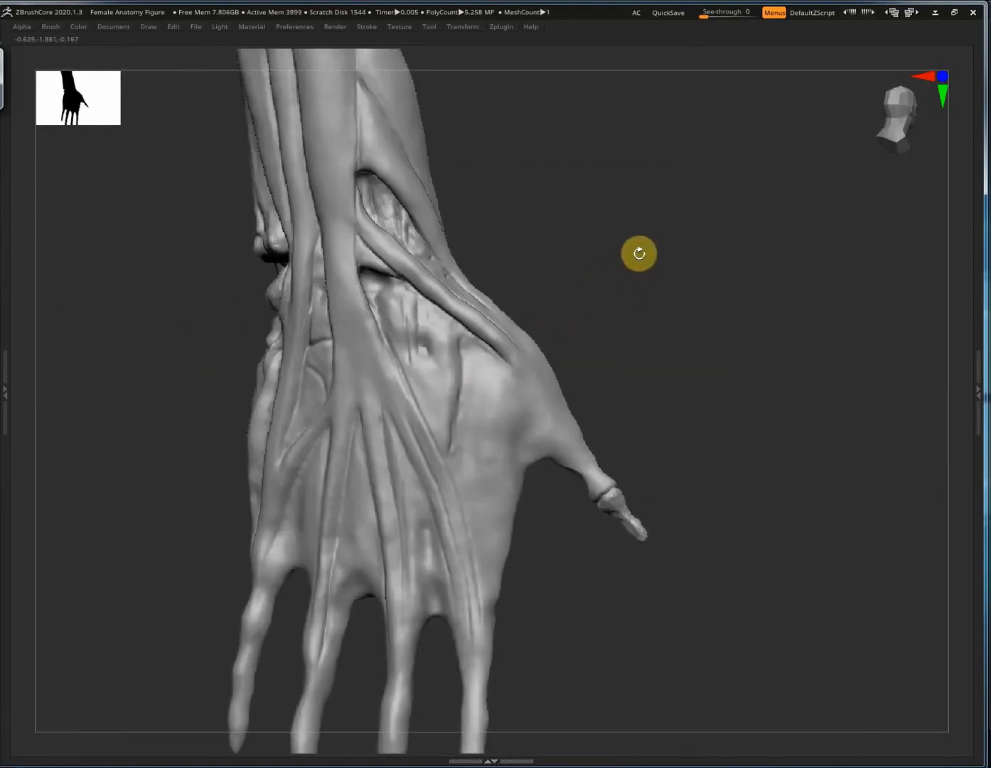
key(ctrl+s)
key(Return)
click(673, 395)
right_drag(741, 461, 752, 425)
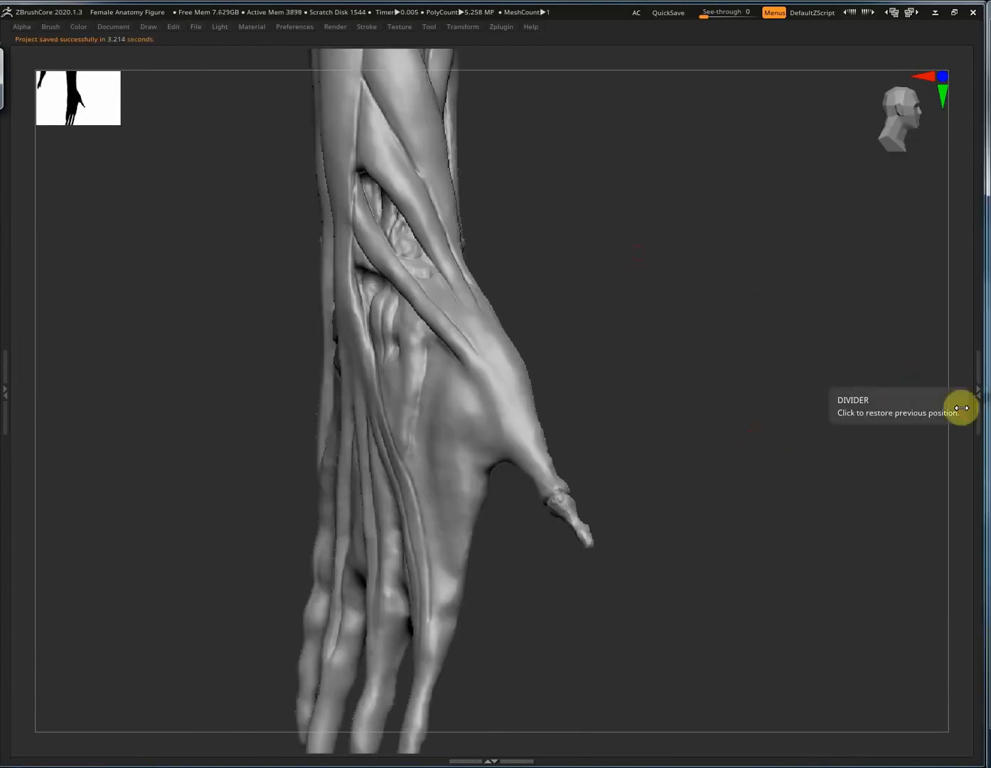
Carve the outline of the muscle between the index metacarpal and the thumb, with a rounded upper end and a long lower edge.
right_drag(760, 547, 626, 413)
ctrl+right_drag(626, 413, 684, 283)
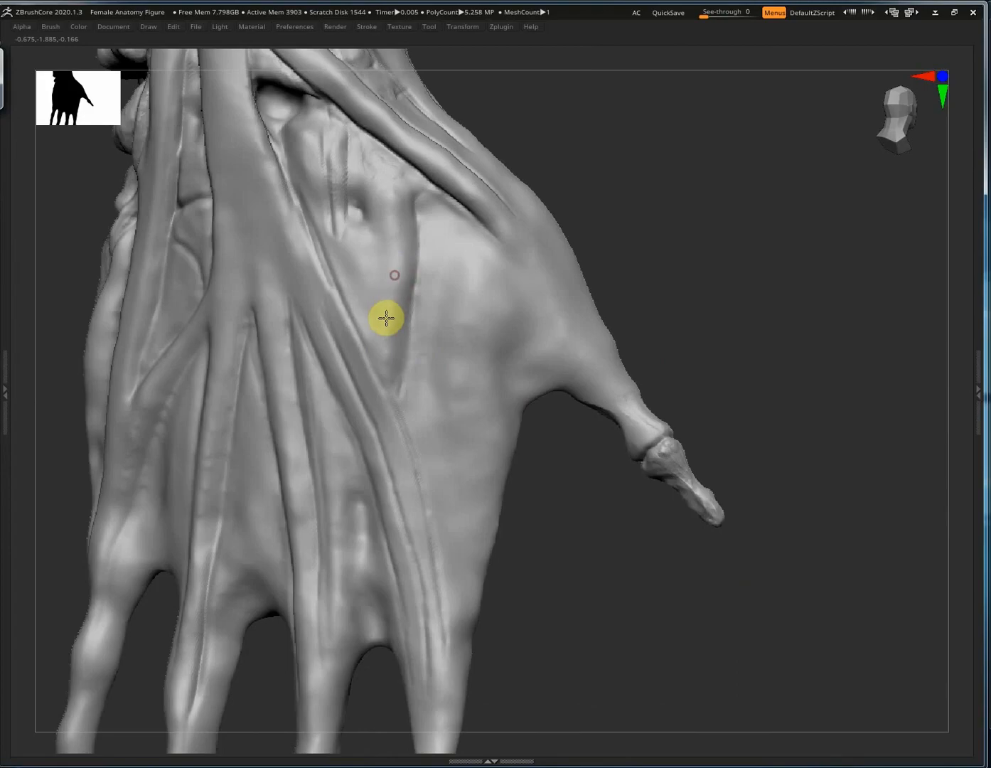
drag(420, 334, 471, 608)
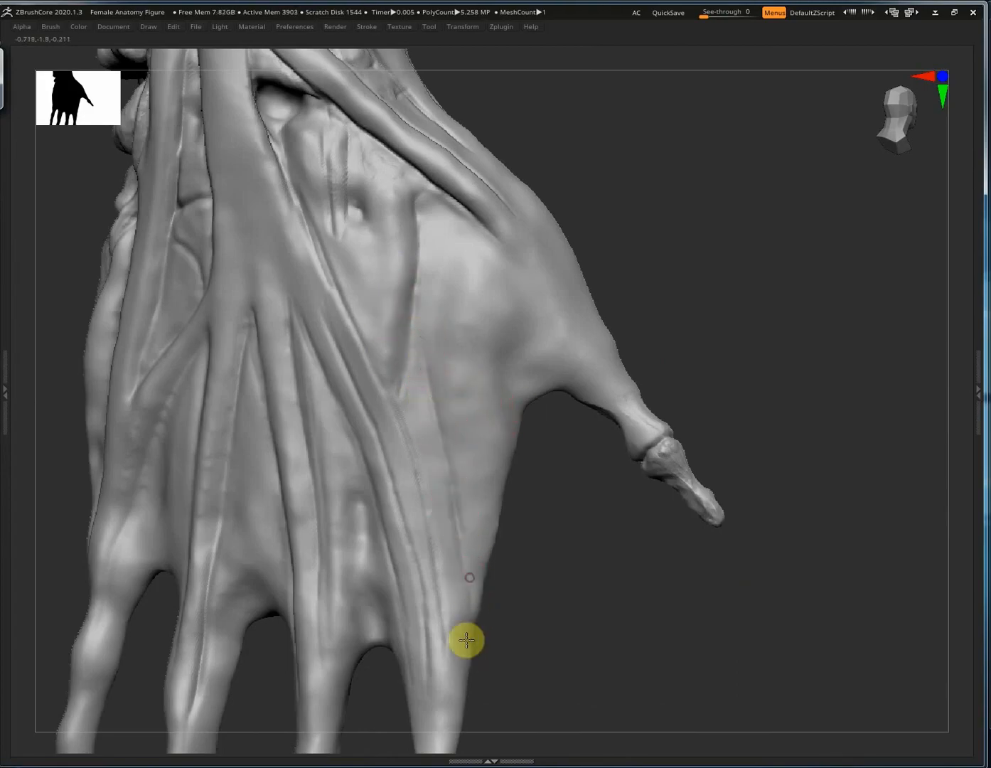
alt+right_drag(457, 481, 440, 439)
mouse_move(508, 392)
right_down()
mouse_move(516, 385)
mouse_move(498, 370)
right_up()
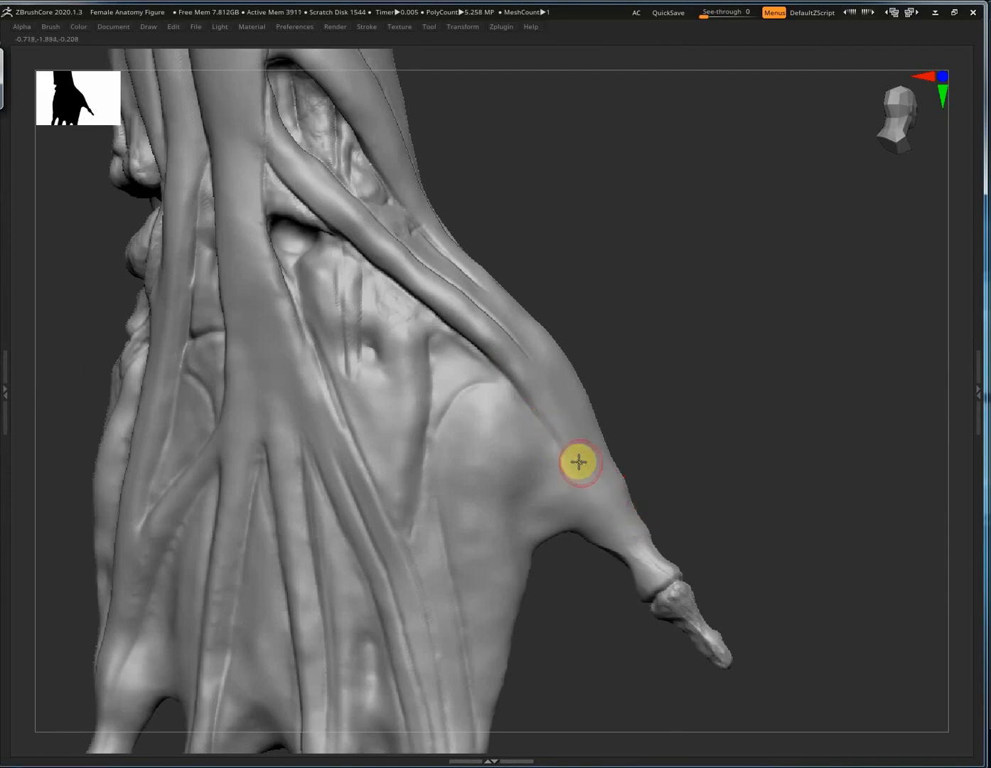
right_drag(578, 463, 551, 457)
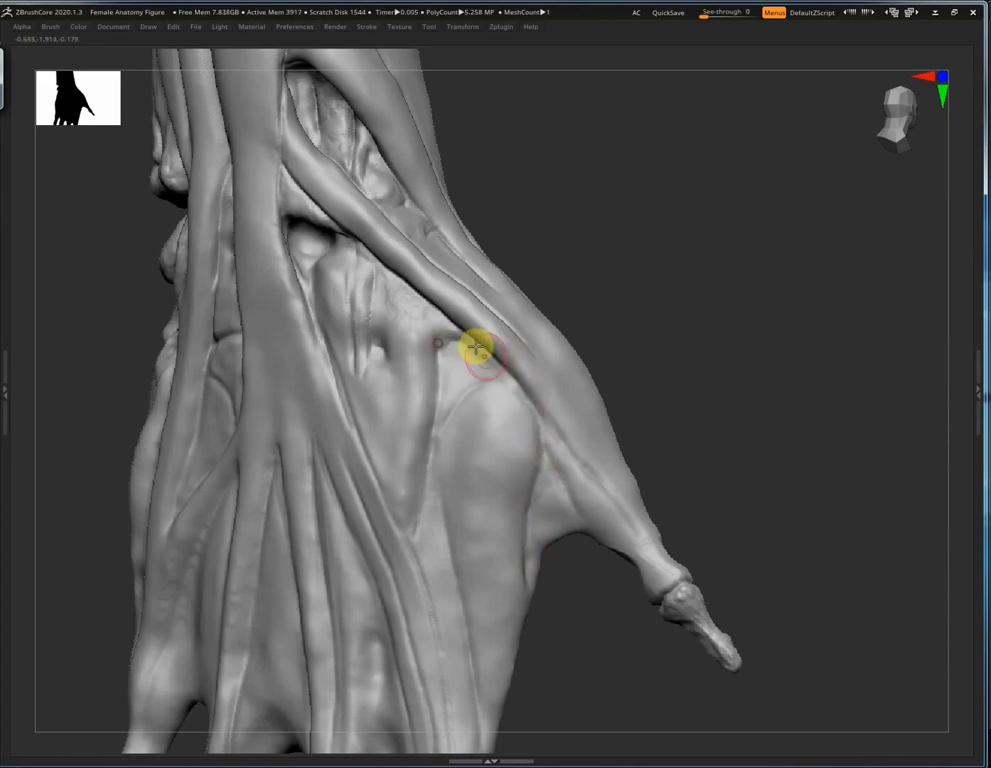
Sculpt the web-side edge of the thumb's metacarpal and define where the muscles end above the thumb joint.
right_drag(480, 559, 417, 423)
ctrl+right_drag(475, 409, 636, 419)
ctrl+right_drag(636, 420, 546, 531)
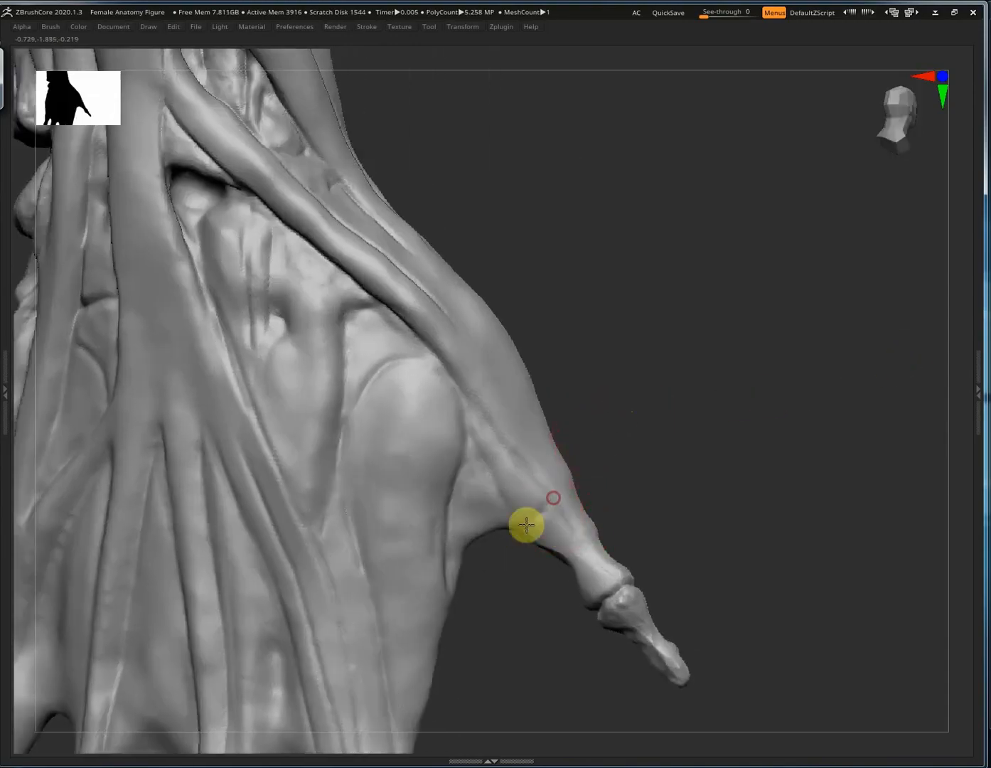
drag(497, 457, 519, 506)
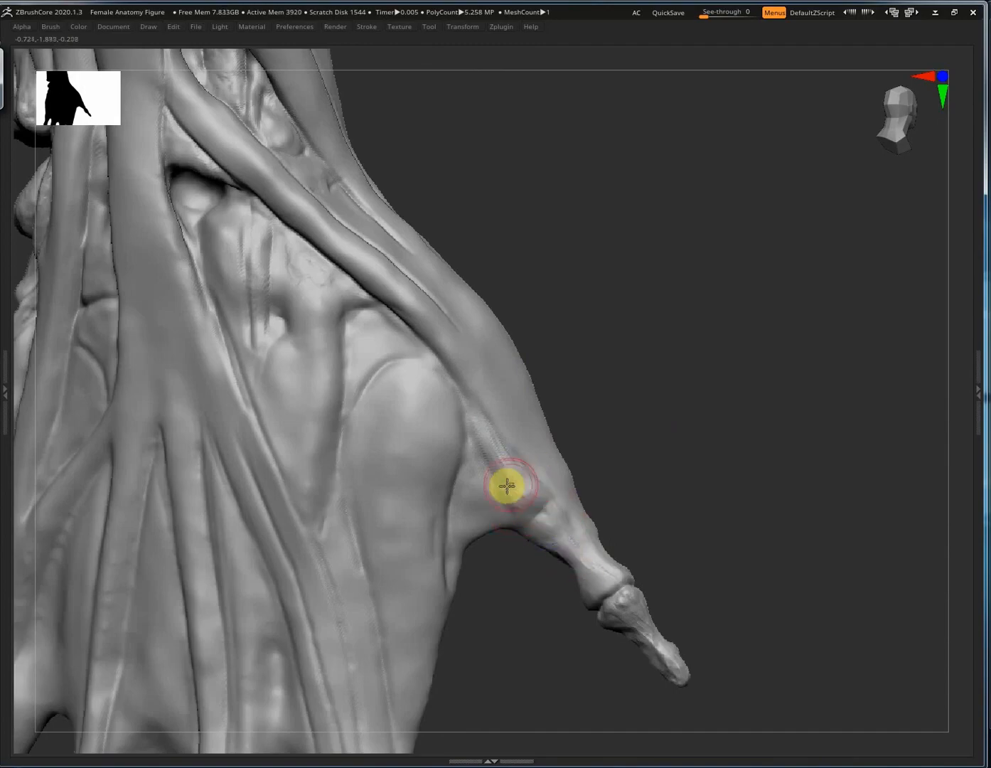
right_drag(505, 482, 659, 536)
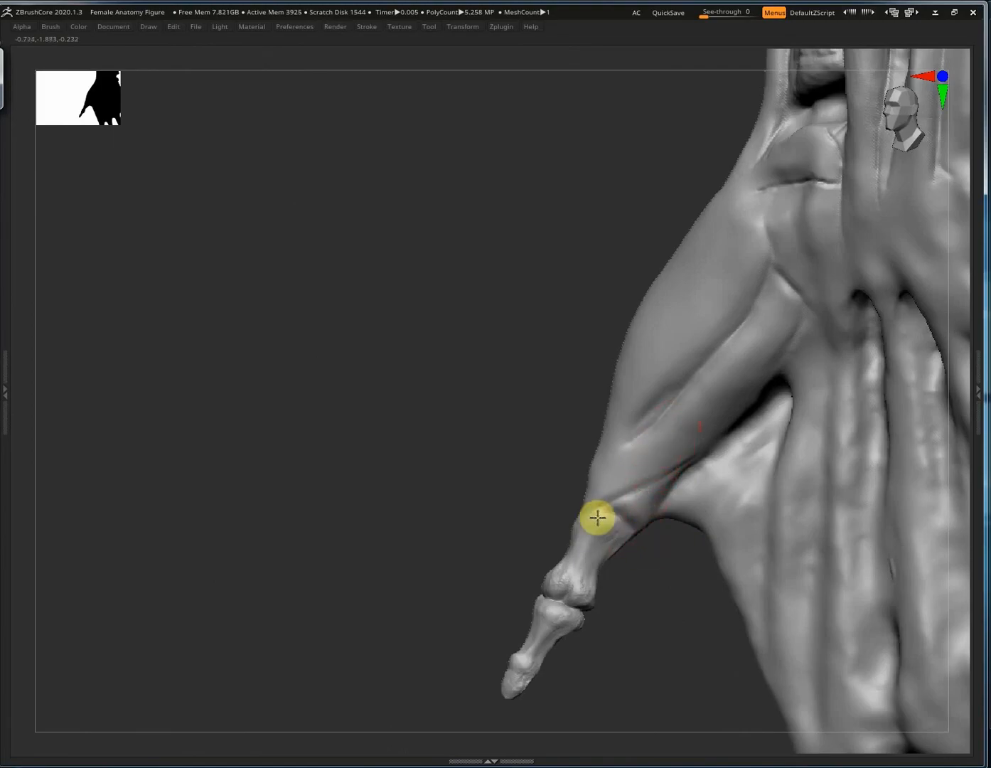
Refine the gaps between the forearm muscles and sculpt the deep muscle strips and bone above the wrist.
right_drag(642, 510, 624, 477)
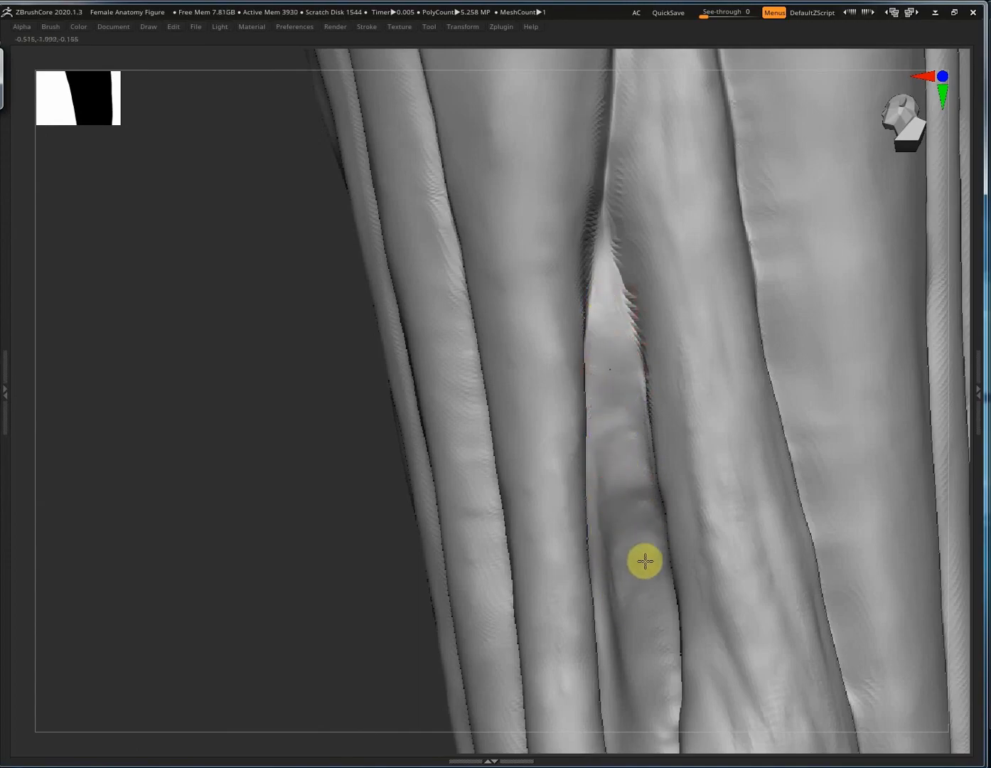
right_drag(646, 560, 522, 526)
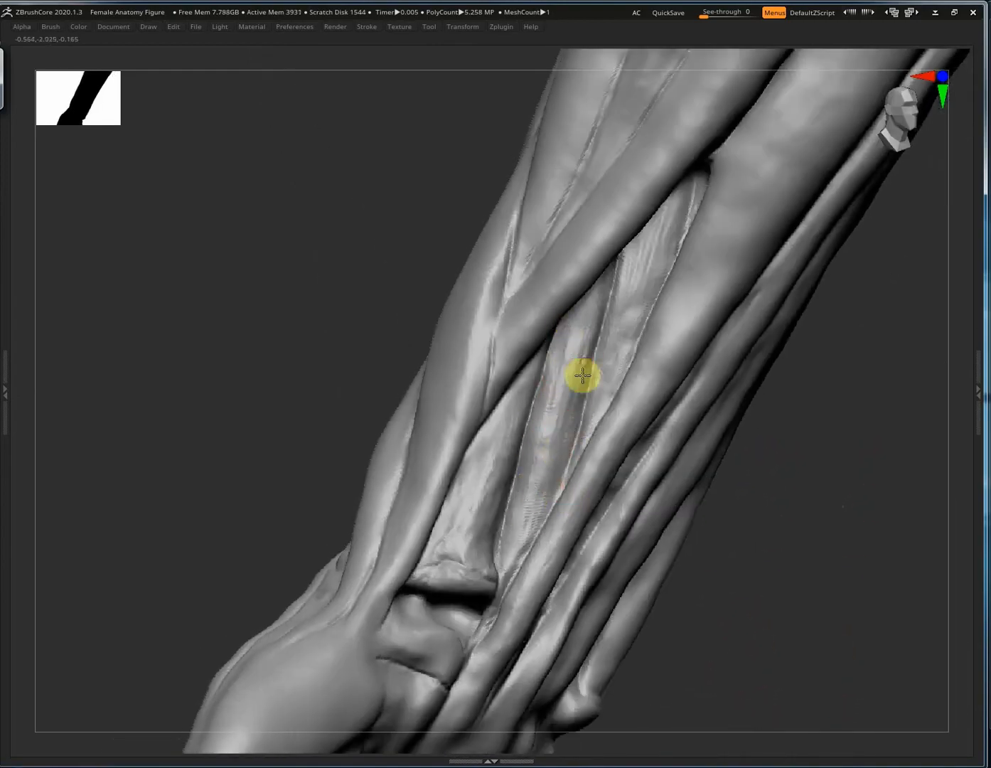
right_drag(595, 301, 688, 273)
right_drag(507, 353, 552, 266)
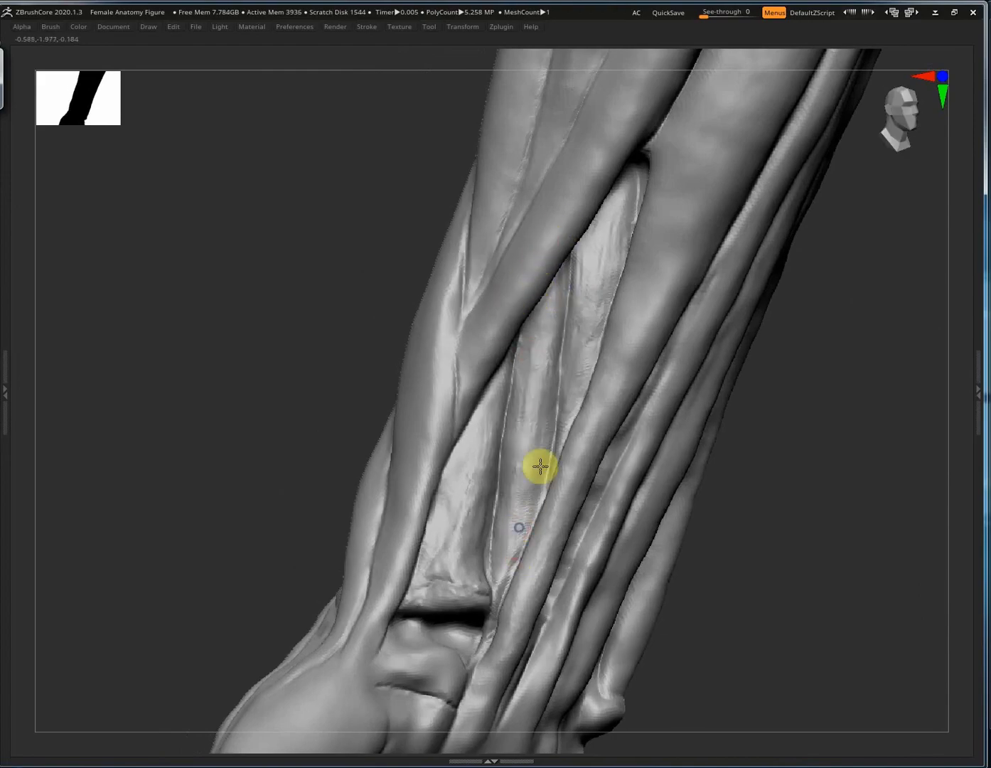
right_drag(541, 466, 558, 687)
Bring back the torso and refine the surface of the muscle beside the biceps just above the elbow.
click(538, 767)
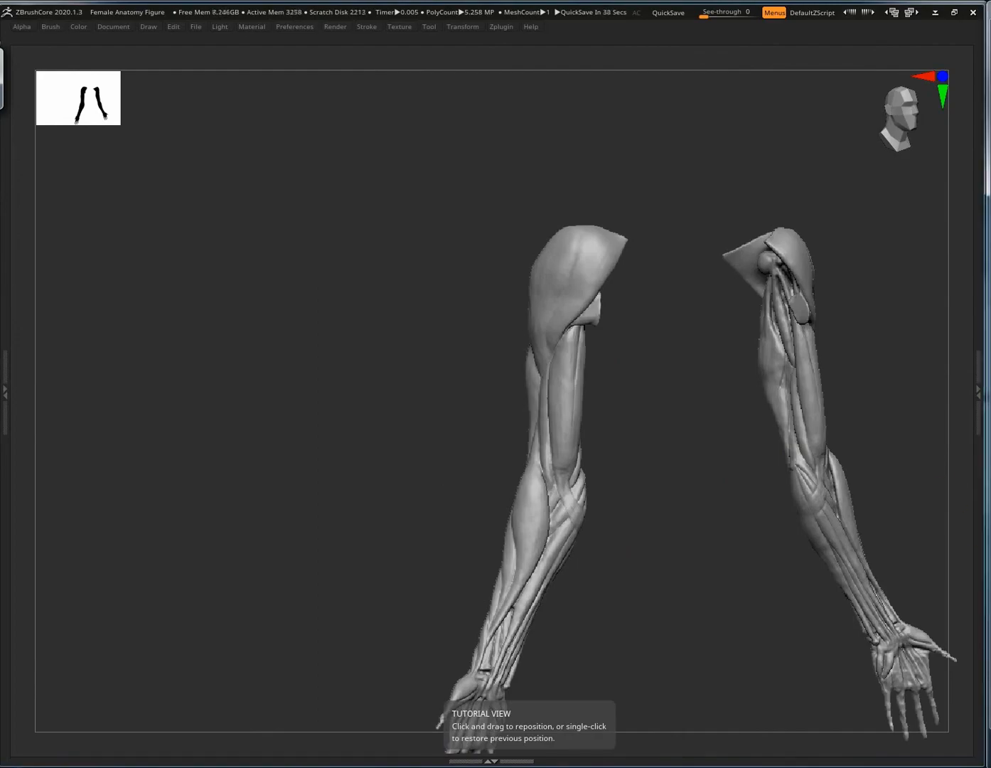
right_drag(725, 630, 566, 207)
ctrl+right_drag(351, 411, 352, 496)
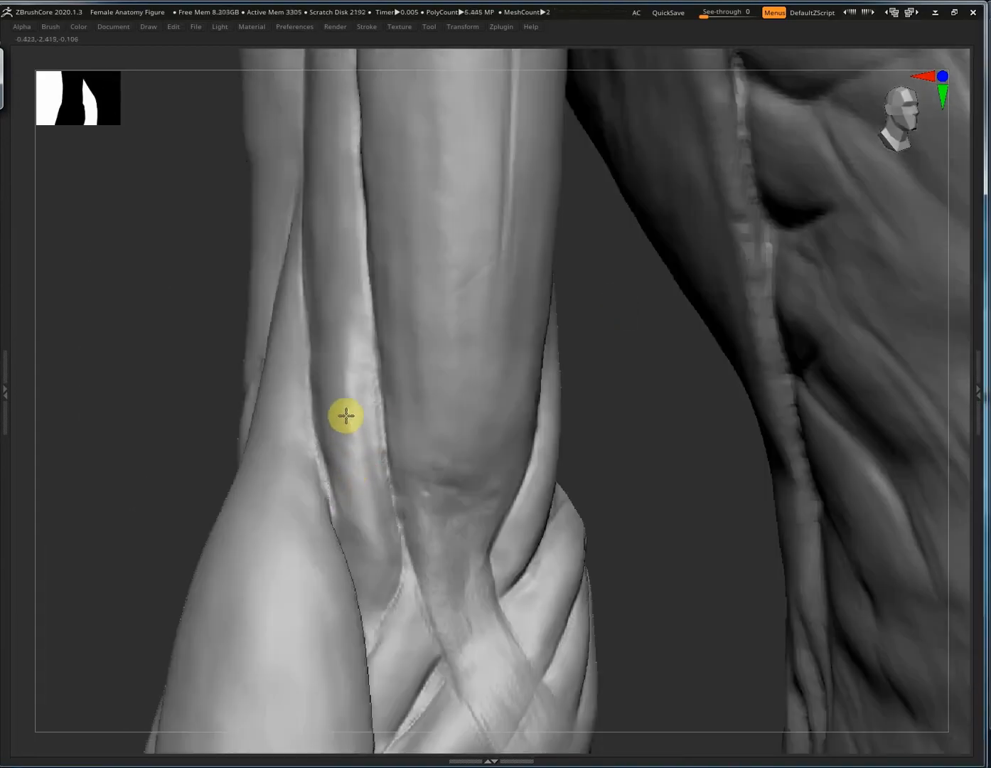
drag(349, 420, 346, 378)
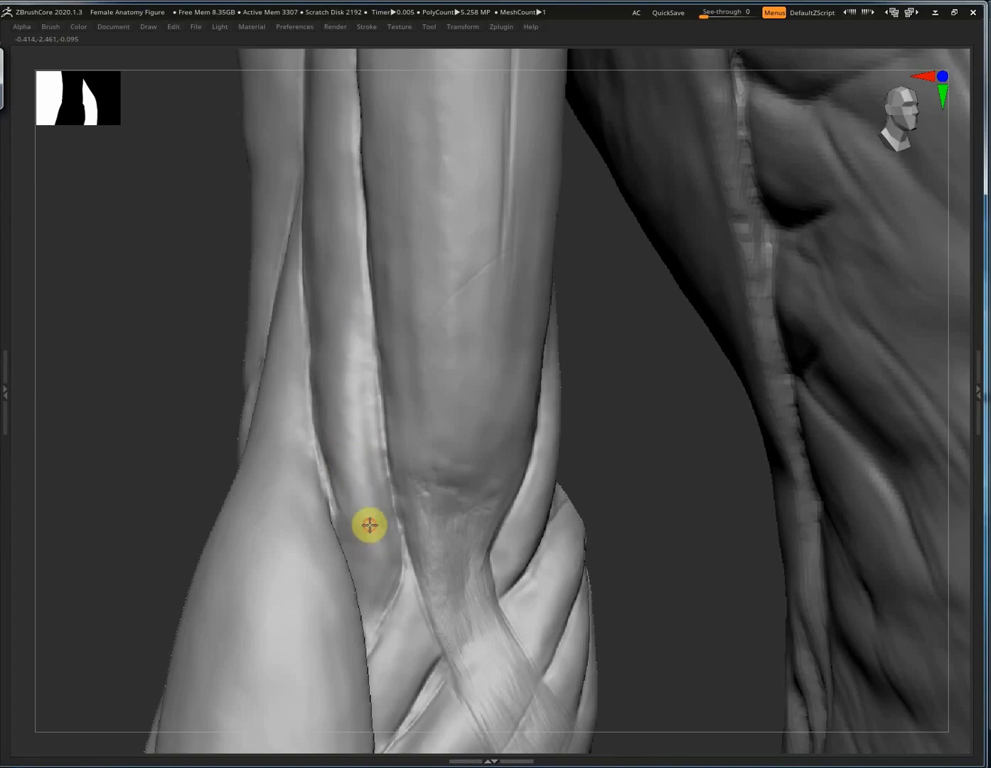
Refine the groove between the two heads of the biceps along the front of the upper arm.
right_drag(458, 681, 415, 84)
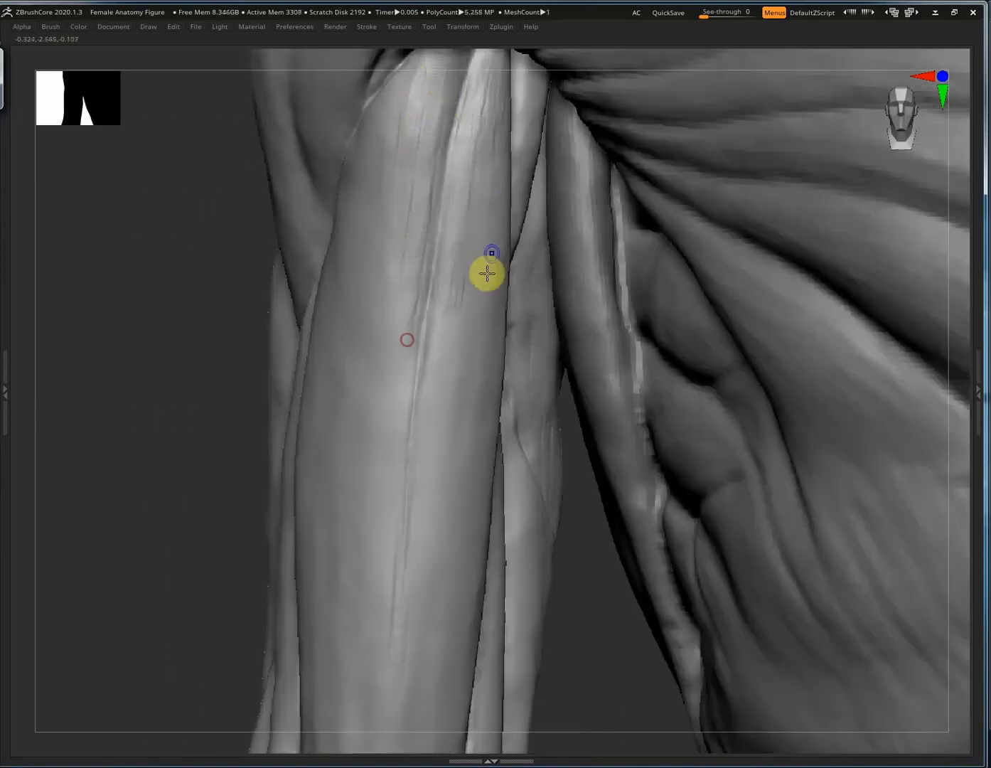
right_drag(470, 373, 484, 368)
right_drag(433, 402, 465, 397)
Examine the shoulder, torso and both arms together from several angles to judge the overall anatomy.
alt+right_drag(466, 228, 487, 736)
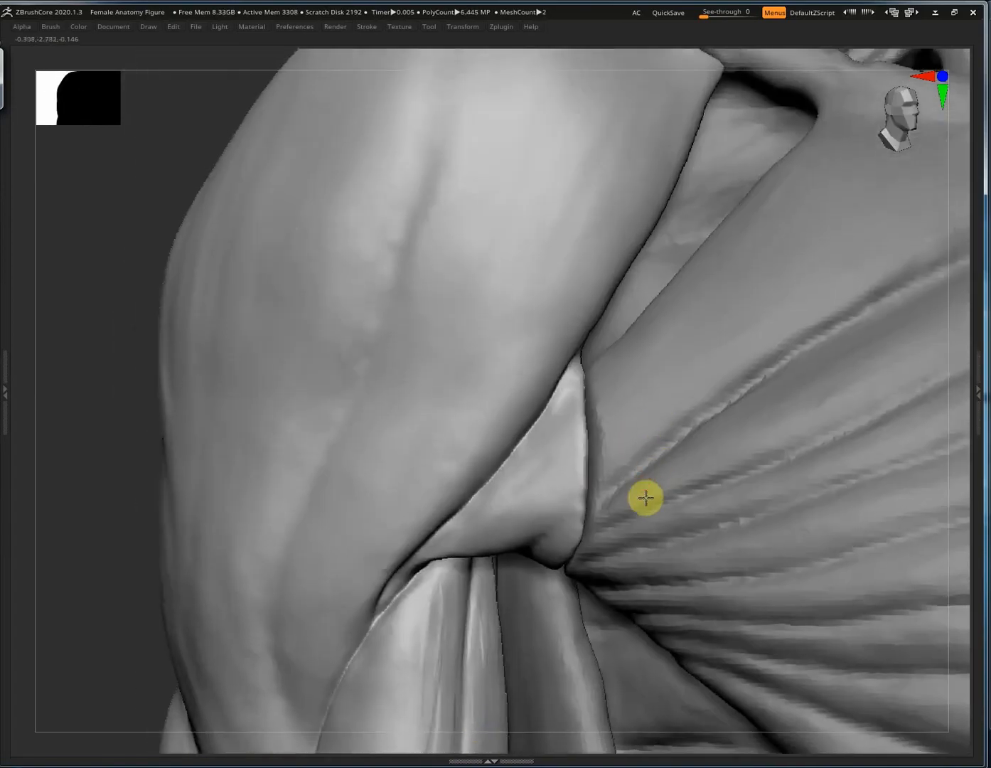
right_drag(645, 498, 425, 490)
alt+right_drag(711, 344, 423, 583)
right_drag(630, 421, 630, 587)
alt+right_drag(630, 587, 457, 336)
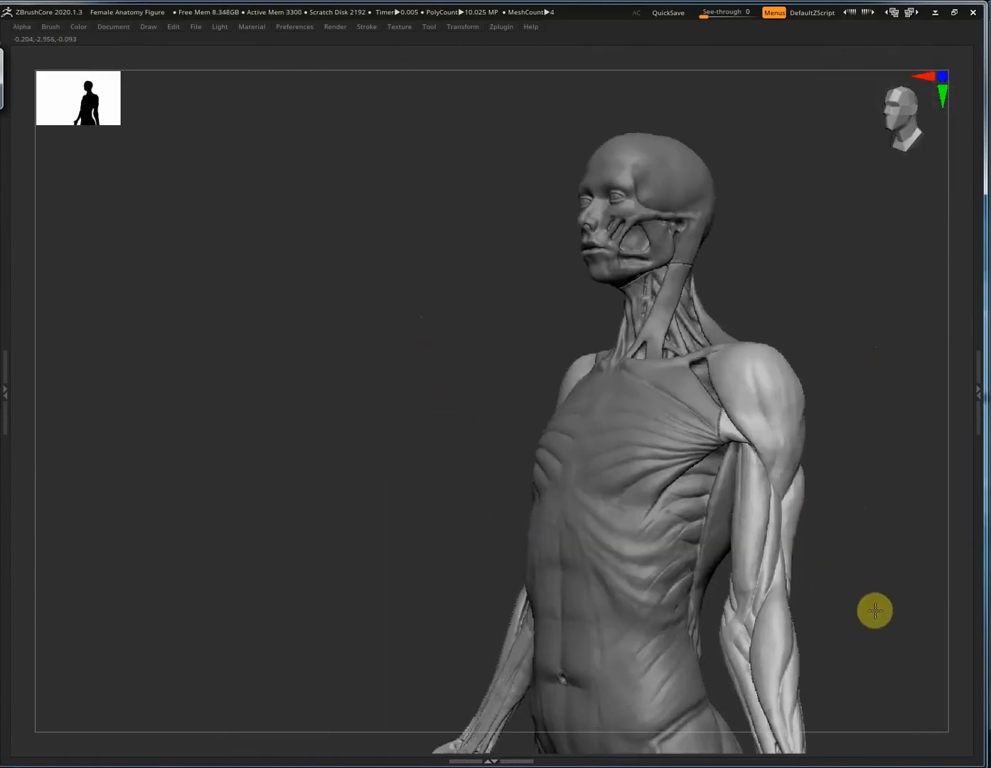
right_drag(875, 610, 862, 569)
alt+right_drag(686, 568, 692, 268)
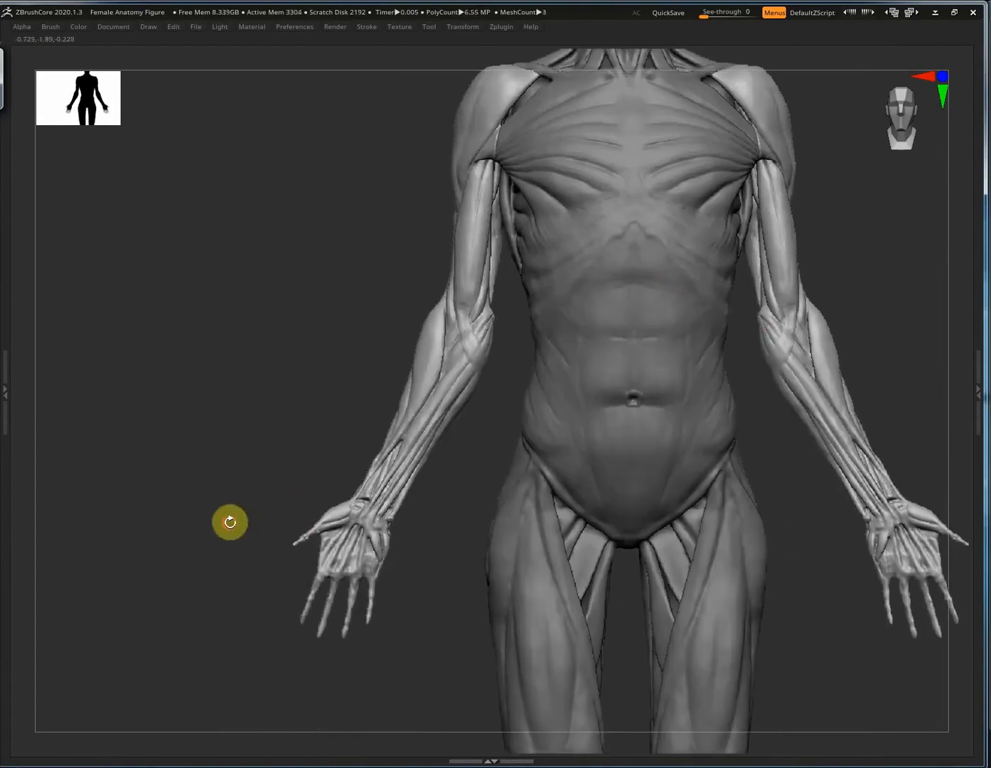
right_drag(230, 522, 314, 516)
Isolate the arms and refine the furrows separating the deltoid's muscle bundles on its outer and rear sides.
ctrl+shift+click(518, 352)
right_drag(487, 369, 520, 526)
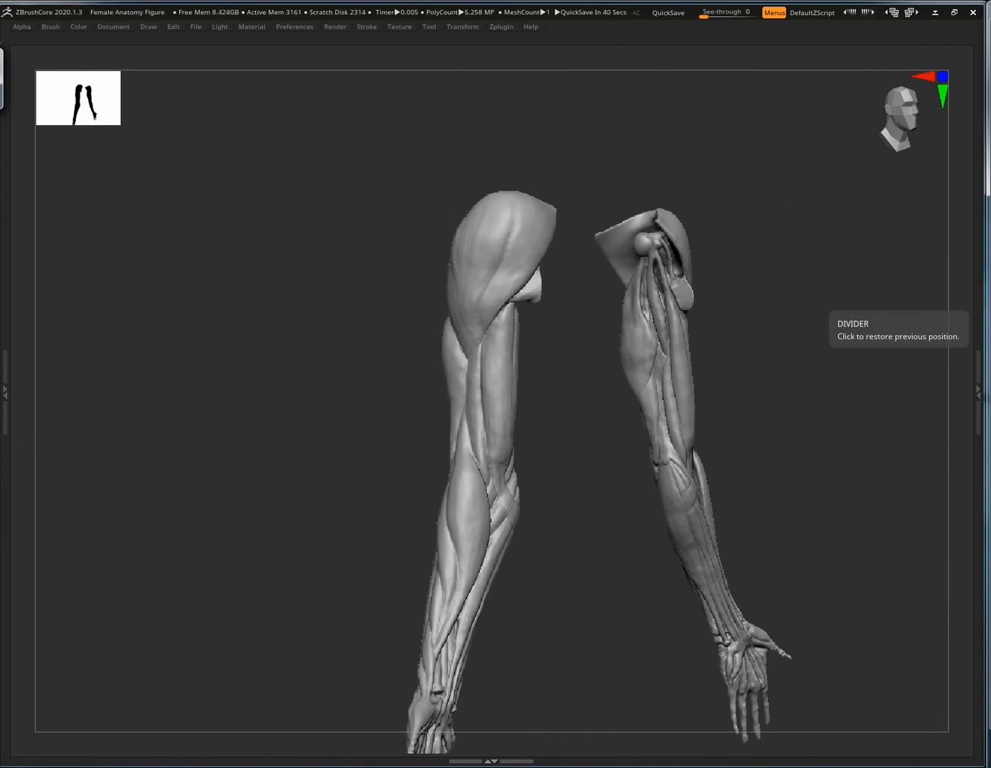
right_drag(470, 294, 923, 275)
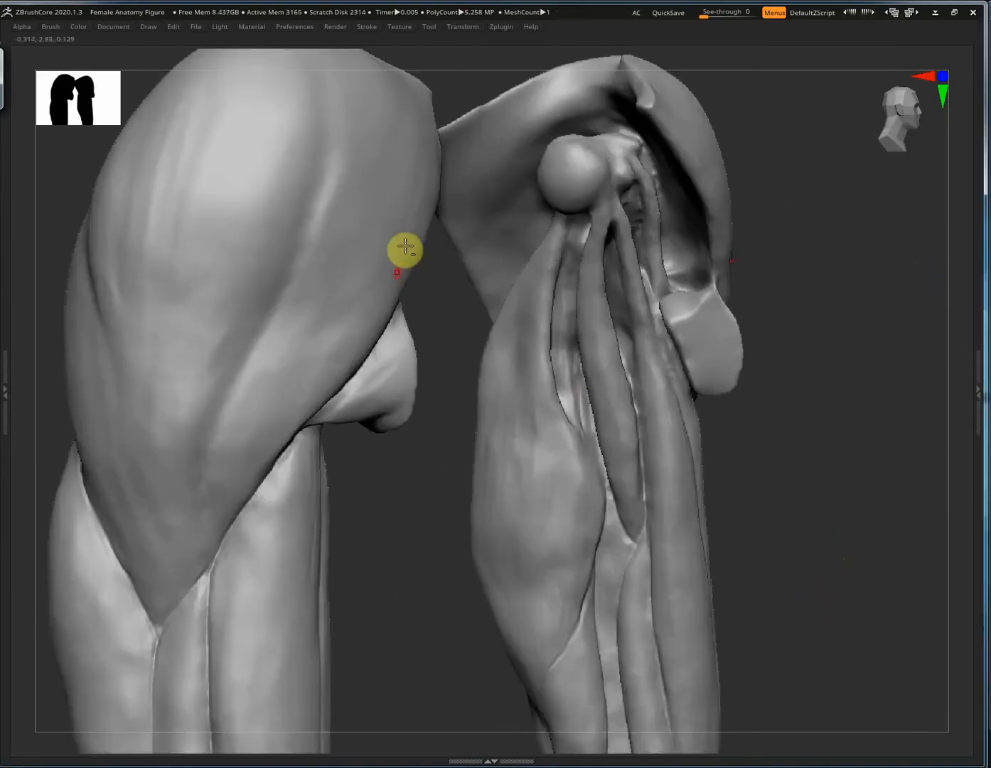
alt+right_drag(405, 251, 507, 340)
right_drag(376, 333, 356, 467)
right_drag(445, 372, 400, 365)
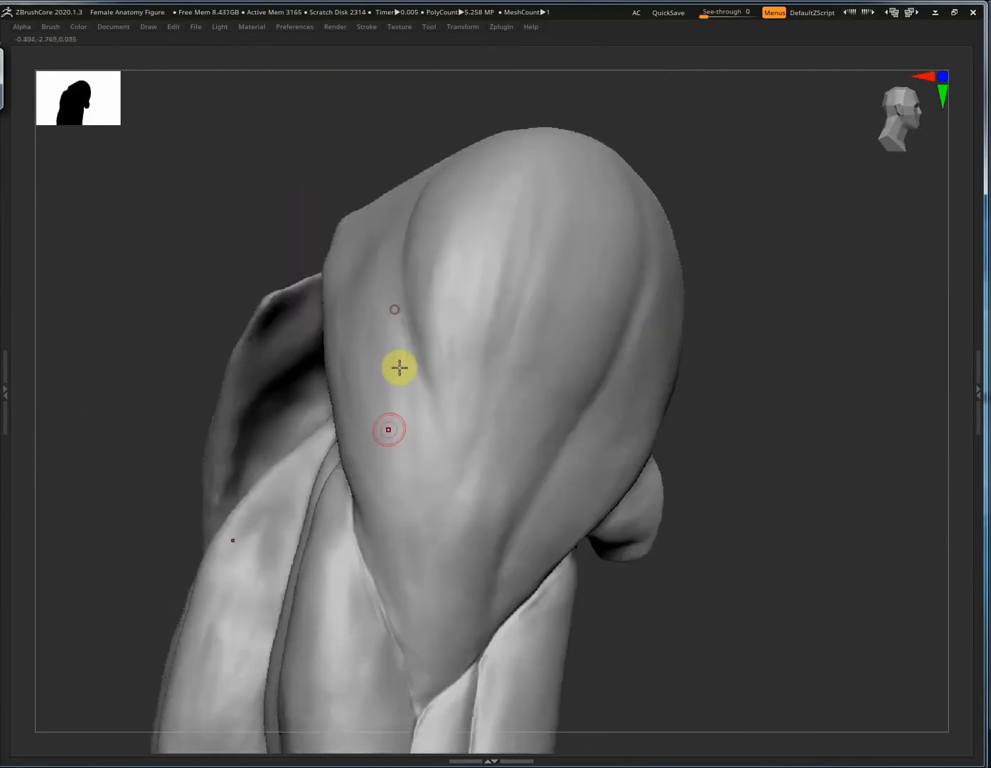
Sharpen the furrow between the deltoid's front and middle portions and add a fine fibre line across the front portion.
right_drag(398, 649, 549, 478)
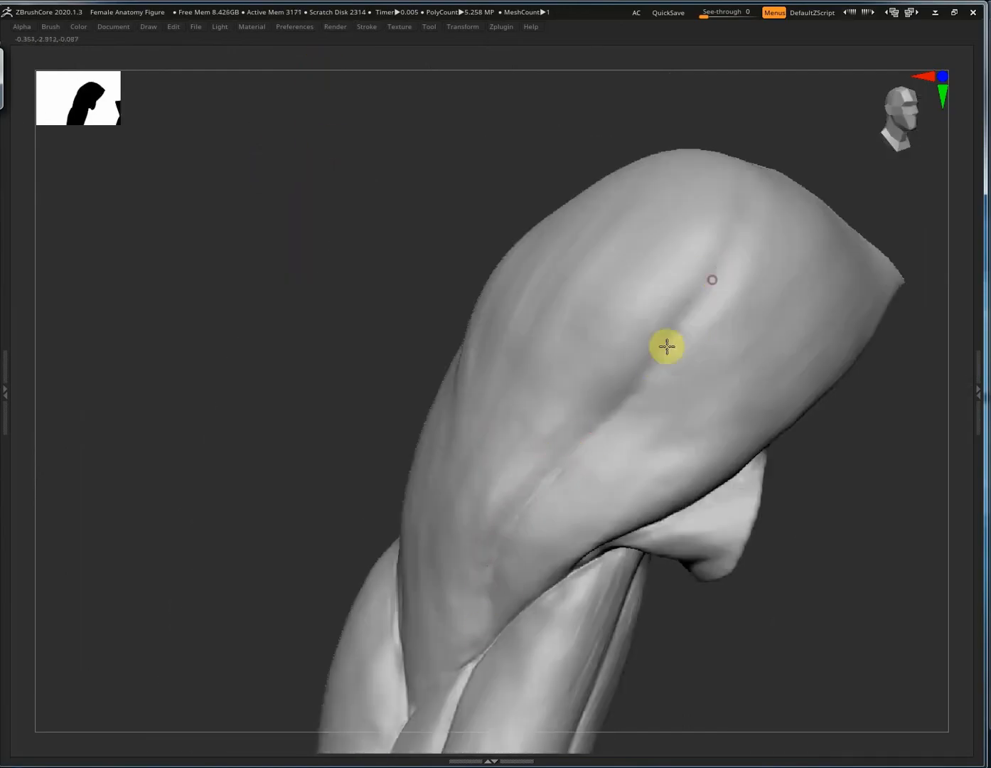
right_drag(667, 346, 727, 286)
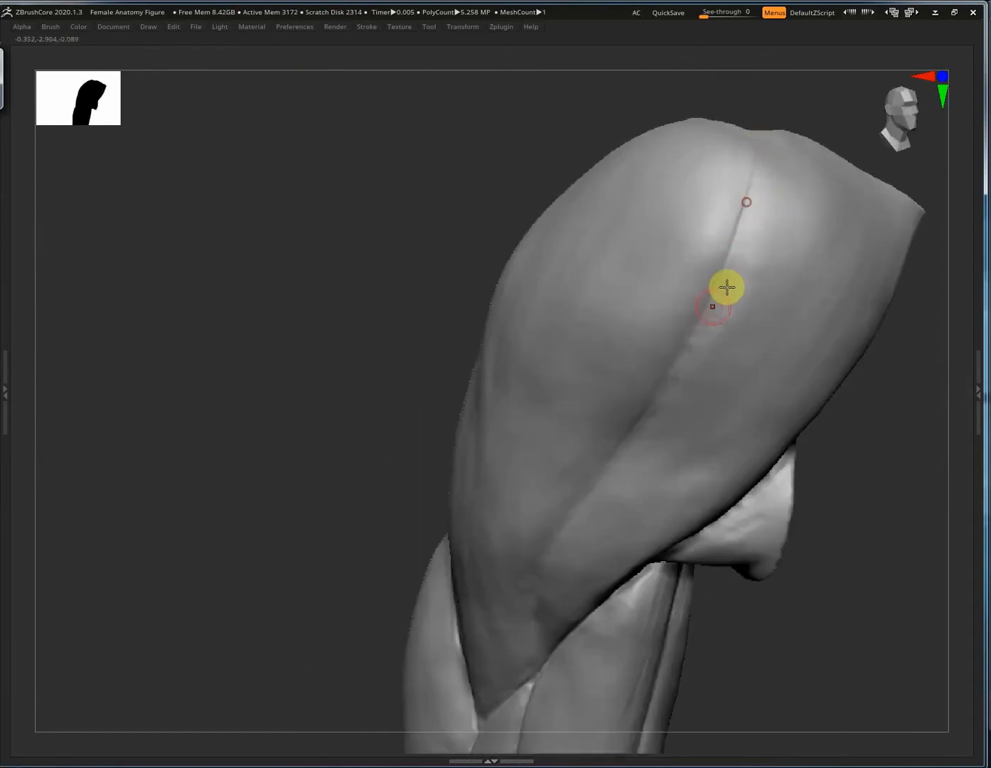
mouse_move(847, 213)
mouse_down()
mouse_move(816, 282)
mouse_move(745, 354)
mouse_up()
Drop the arm mesh to a lower subdivision level and work on the broad forms of the outer upper arm and triceps.
right_drag(722, 371, 648, 483)
mouse_move(501, 456)
ctrl+right_down()
mouse_move(819, 578)
mouse_move(577, 685)
ctrl+right_up()
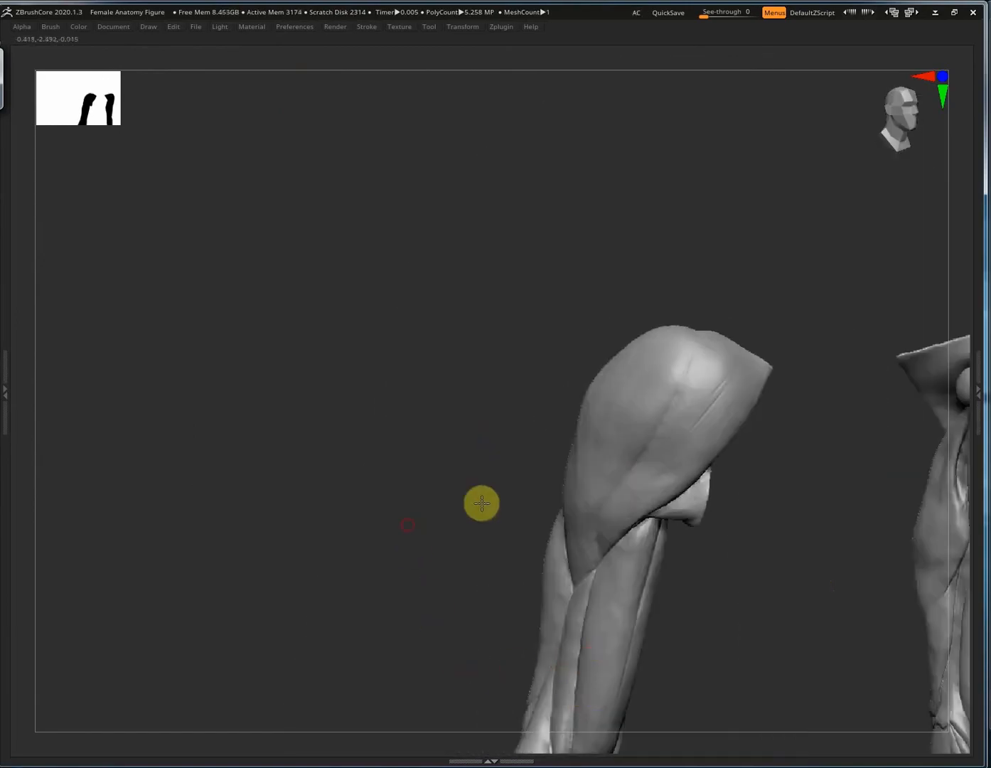
mouse_move(482, 503)
alt+right_down()
mouse_move(504, 422)
mouse_move(761, 296)
mouse_move(726, 309)
alt+right_up()
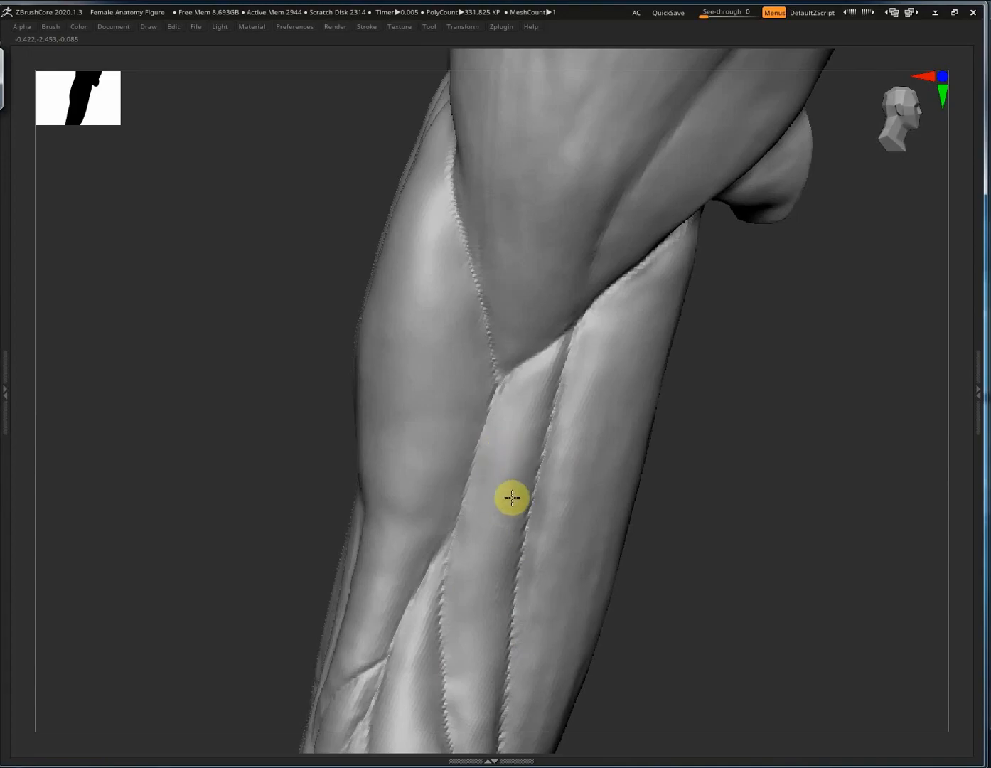
right_drag(493, 604, 549, 590)
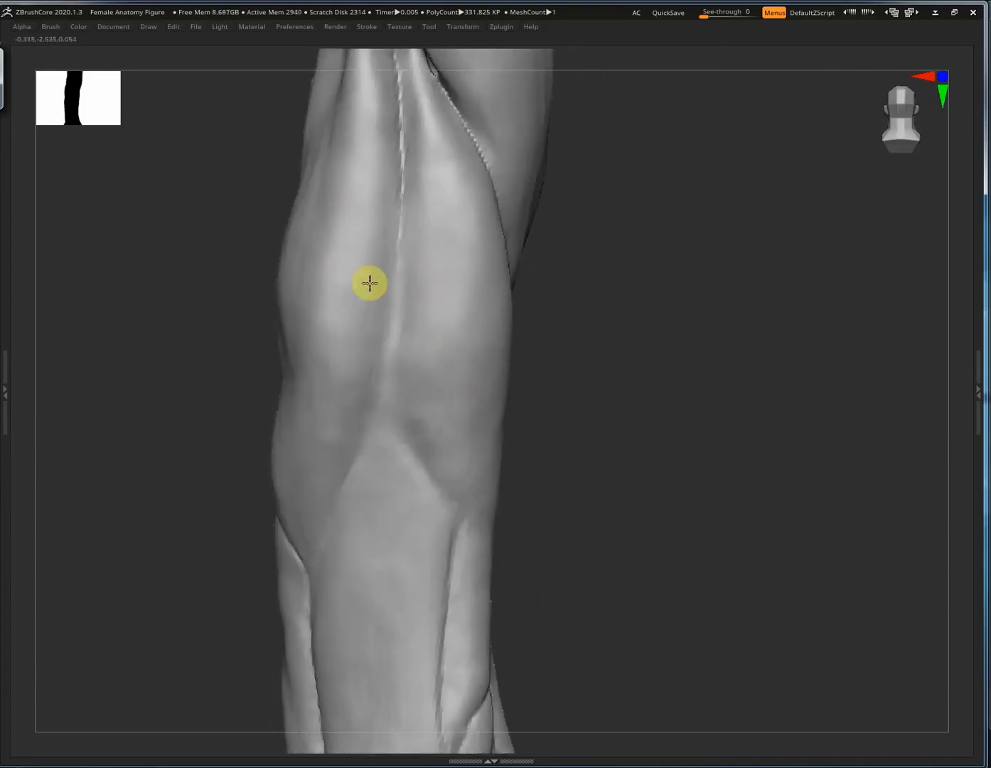
Examine the forearm muscles from elbow to wrist and the inner upper arm at the lower subdivision level.
right_drag(467, 434, 258, 325)
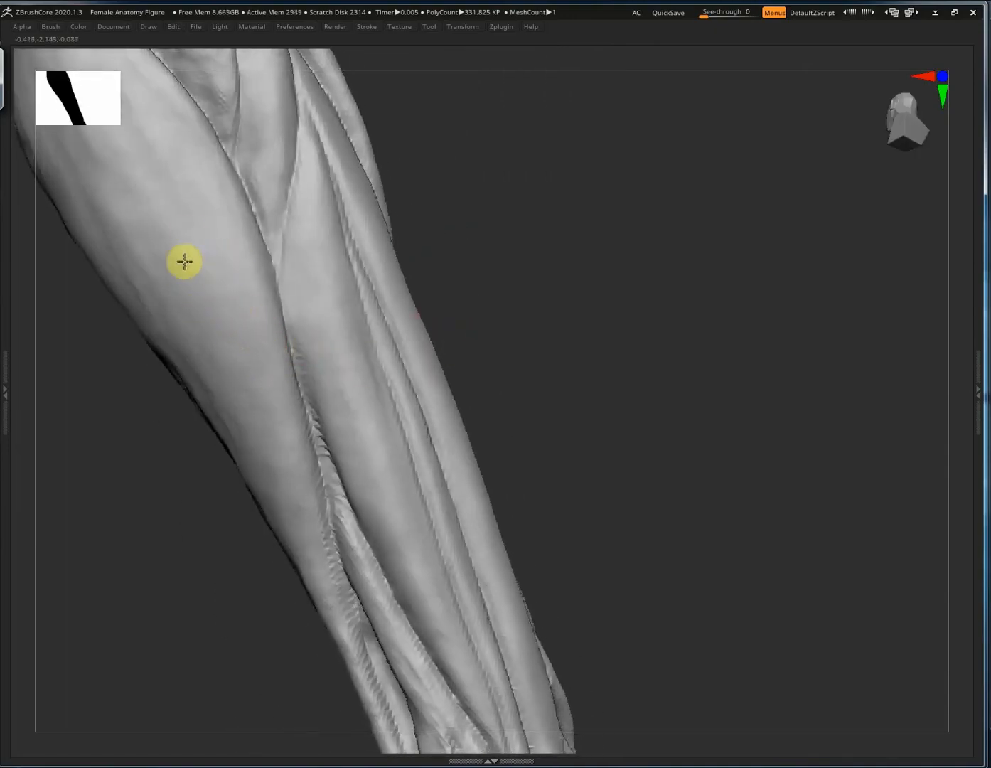
right_drag(266, 430, 283, 359)
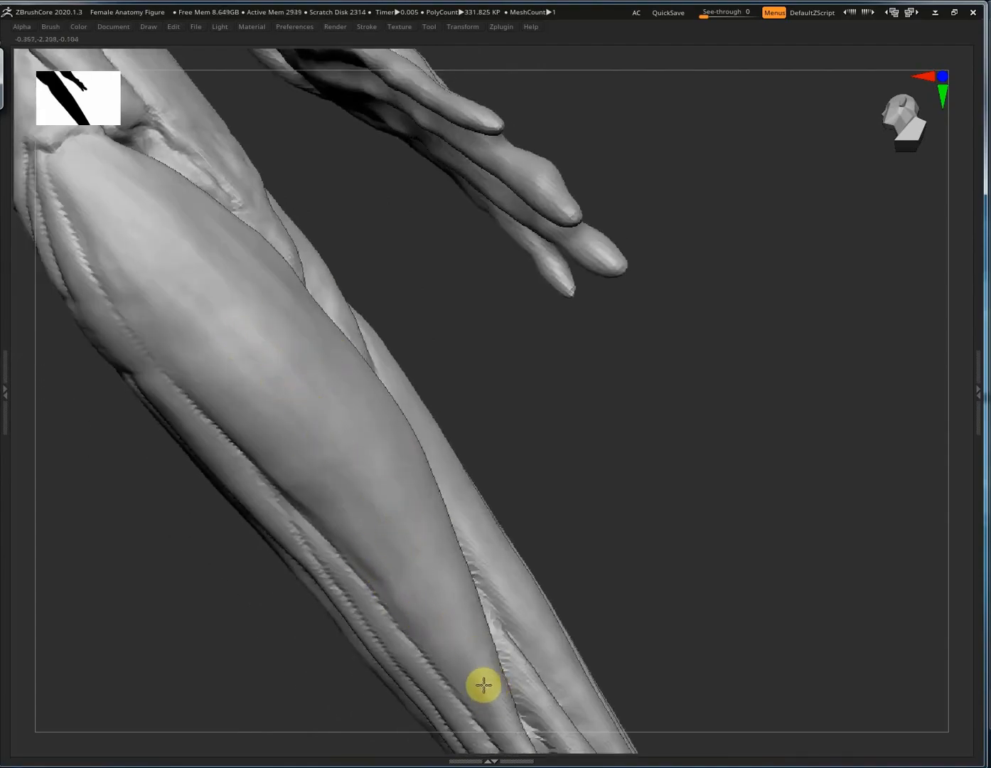
right_drag(484, 649, 402, 478)
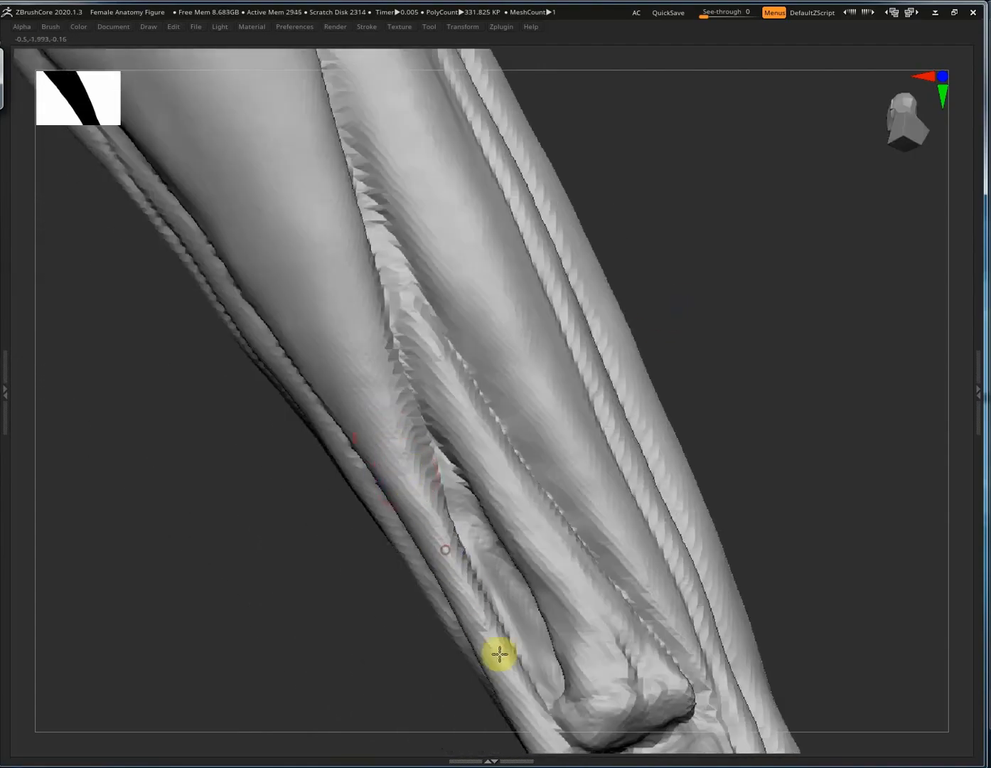
right_drag(500, 654, 718, 455)
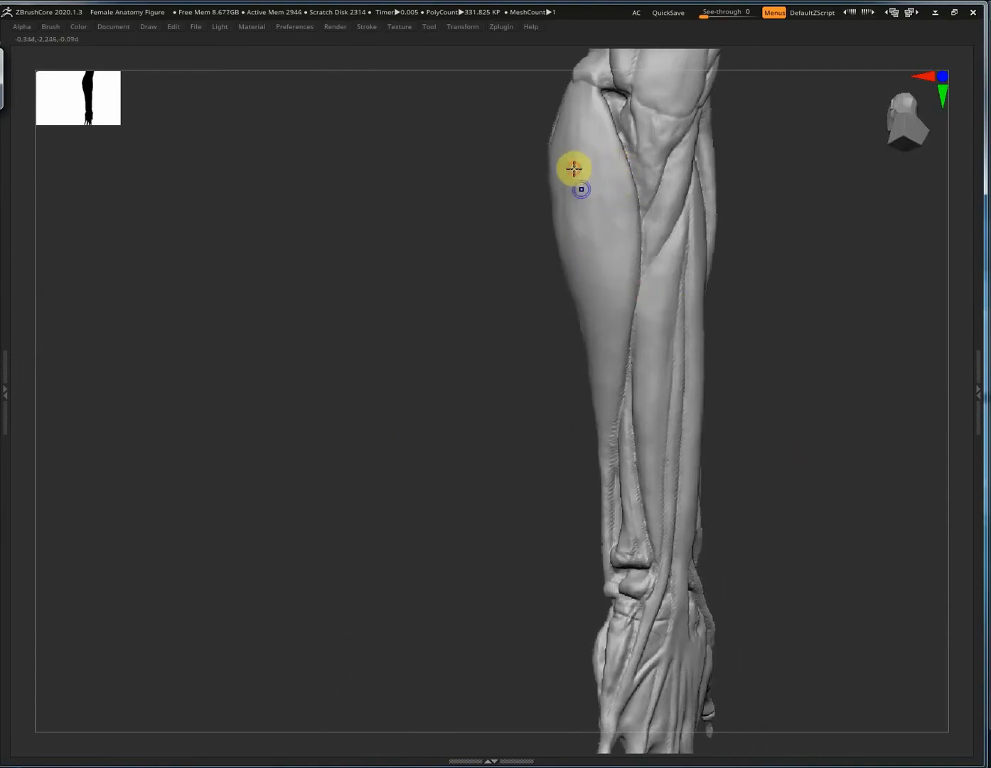
right_drag(604, 173, 409, 350)
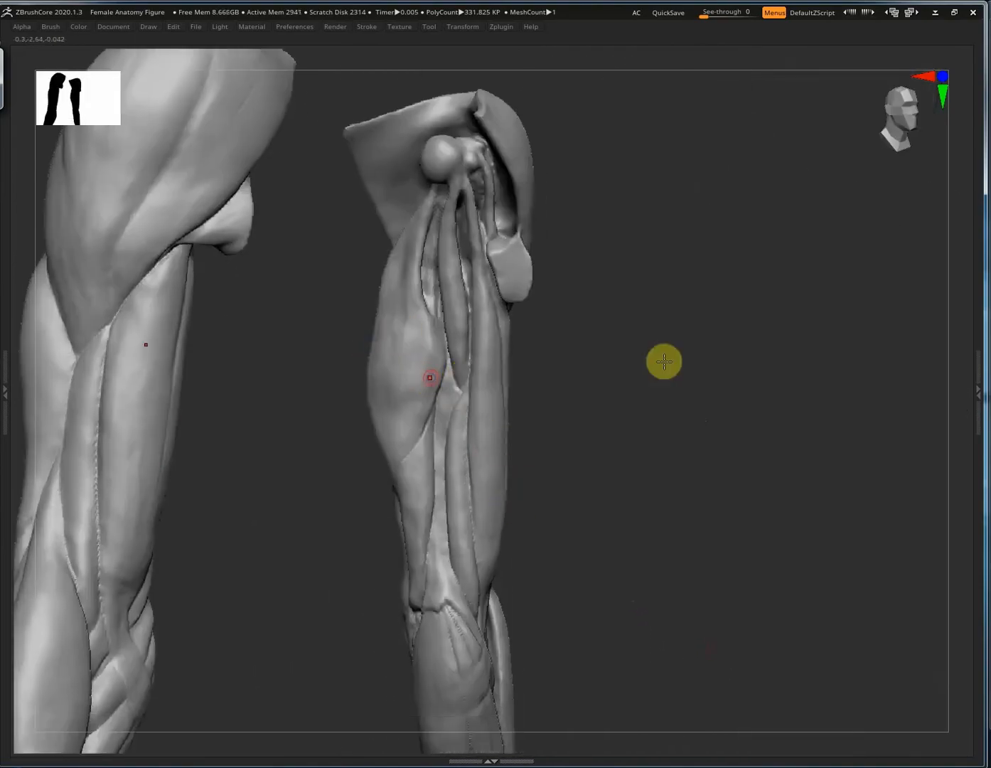
Raise the arm mesh's subdivision level and refine the surface of the triceps' long head and inner lower portion down to the elbow.
ctrl+right_drag(663, 360, 413, 317)
key(ctrl+d)
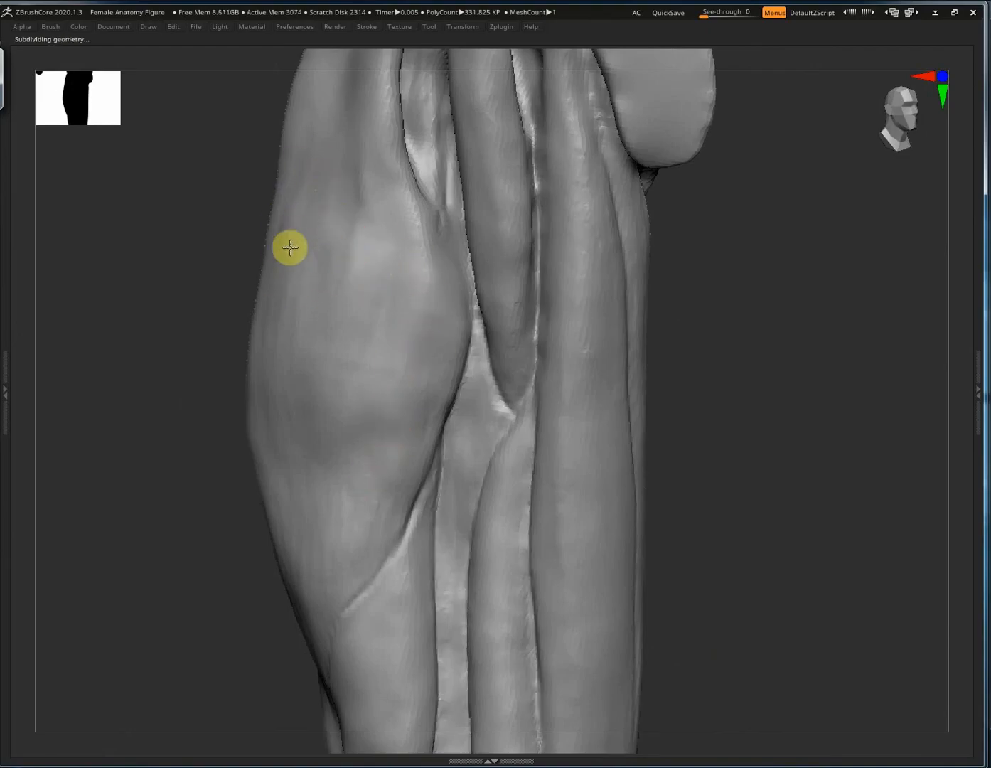
right_drag(341, 548, 338, 376)
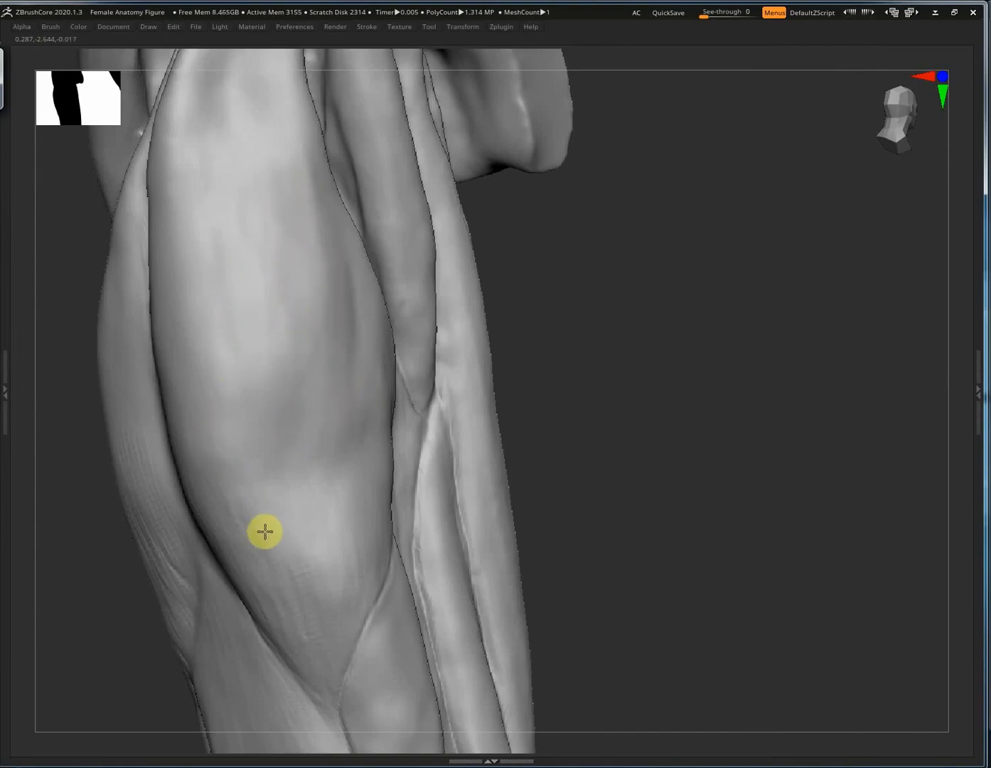
right_drag(352, 574, 354, 297)
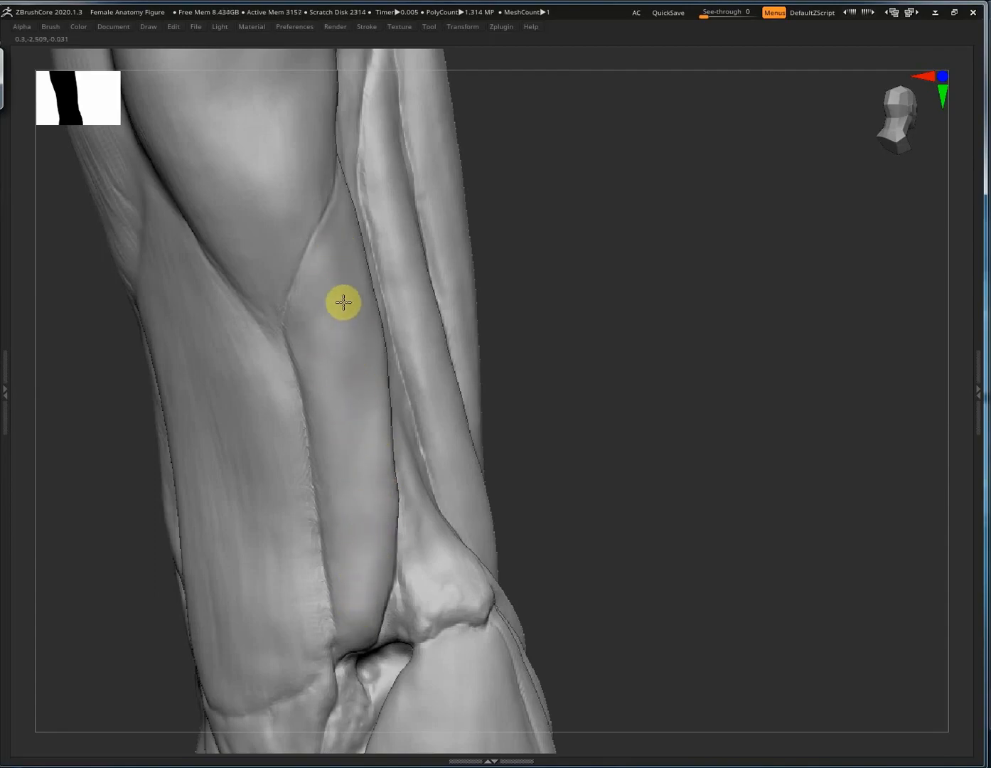
right_drag(366, 508, 657, 355)
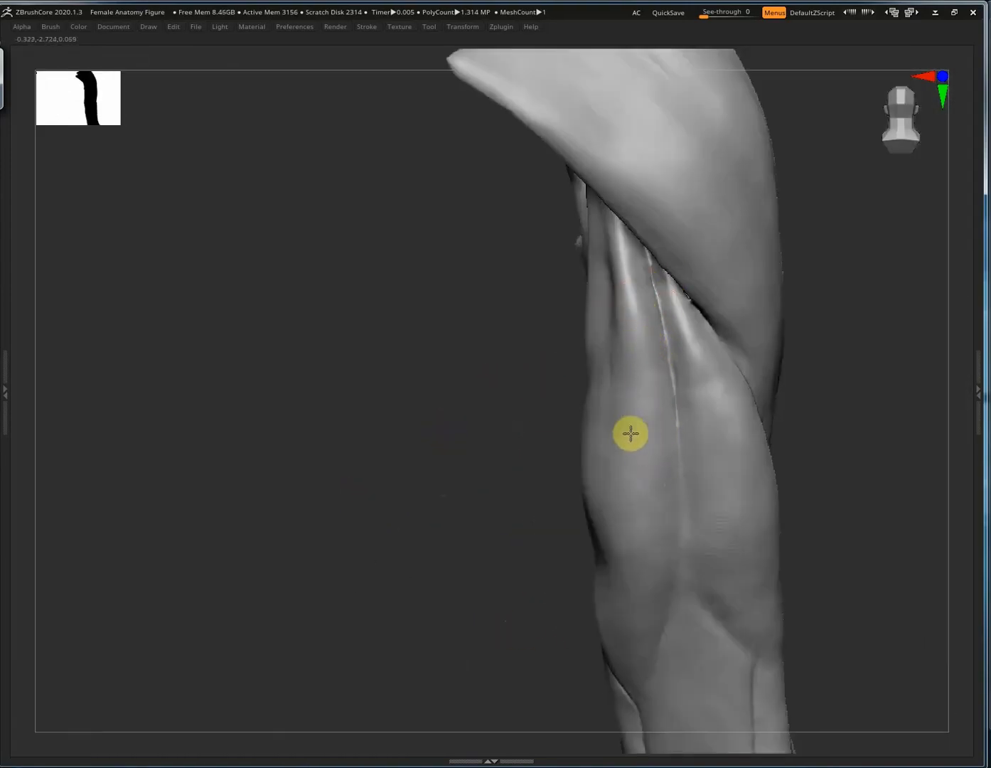
Refine the furrows between the triceps heads at the back of the upper arm and the muscle strands near the armpit.
right_drag(742, 436, 617, 405)
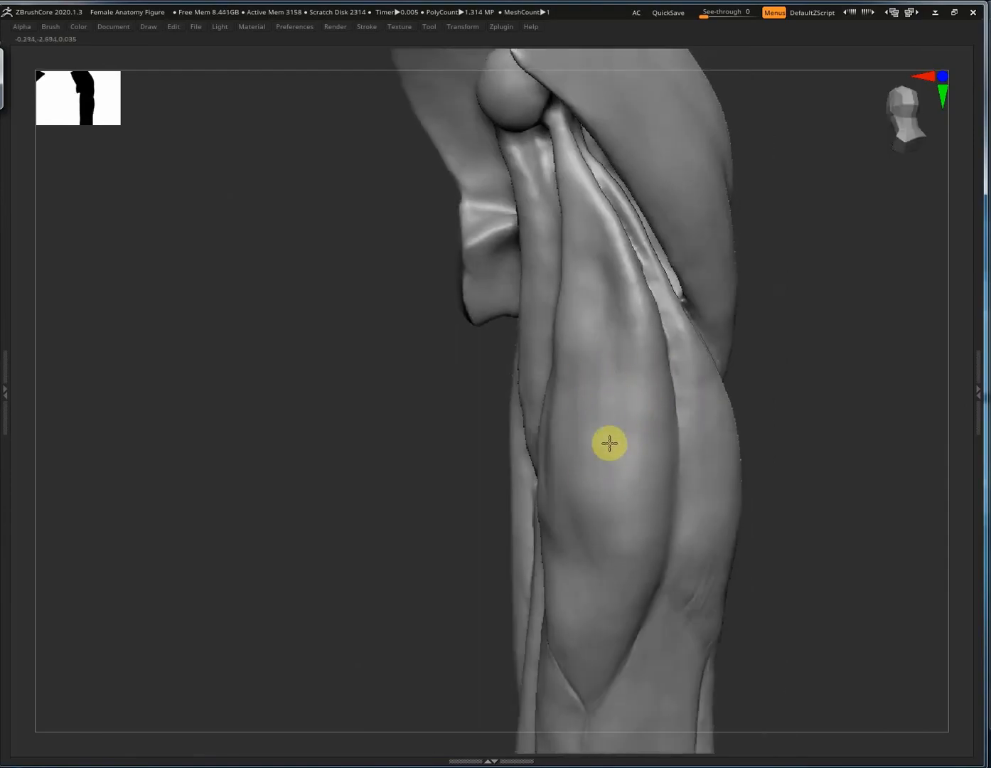
right_drag(537, 226, 472, 386)
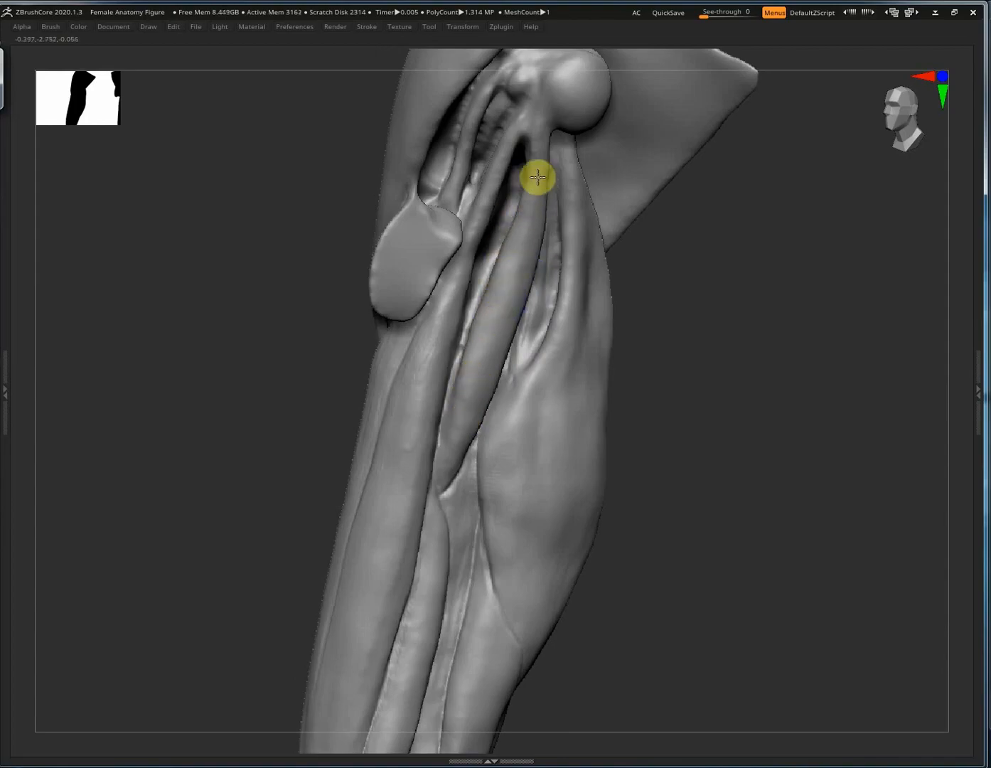
right_drag(538, 178, 585, 265)
right_drag(632, 484, 456, 583)
Save the project.
key(ctrl+s)
key(Return)
key(Return)
Select the torso mesh and examine the chest fibres, ribs and upper abdomen up close.
alt+right_drag(812, 584, 795, 472)
alt+click(482, 292)
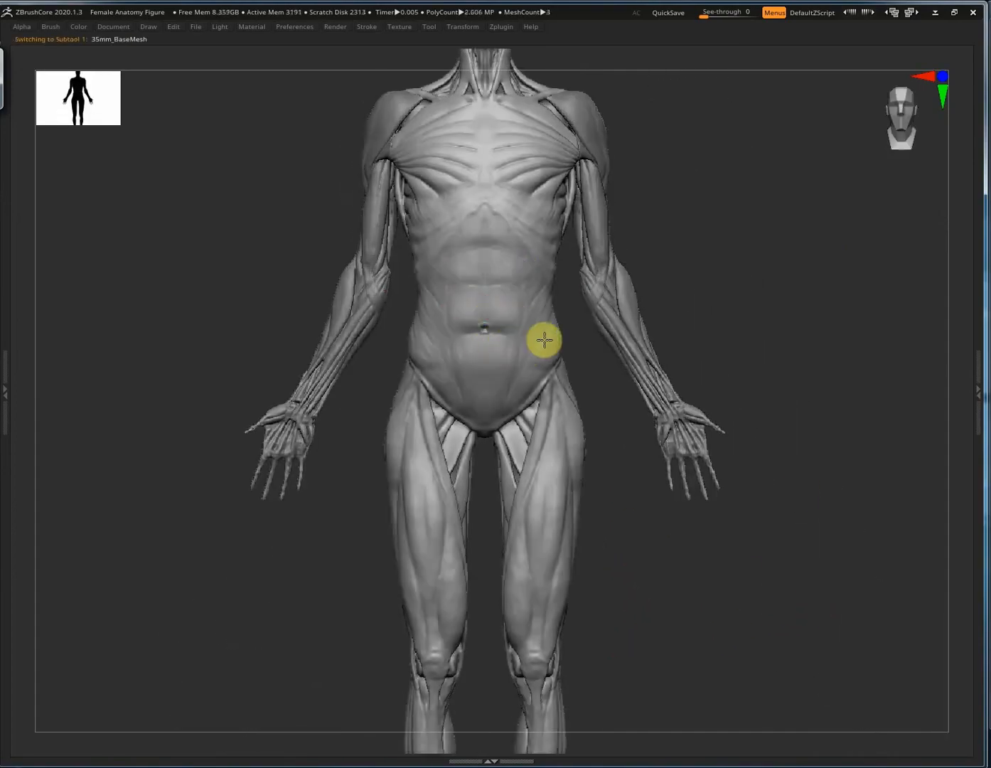
ctrl+right_drag(543, 342, 570, 441)
alt+right_drag(491, 256, 490, 575)
right_drag(516, 308, 665, 475)
alt+right_drag(604, 510, 581, 517)
right_drag(726, 331, 752, 331)
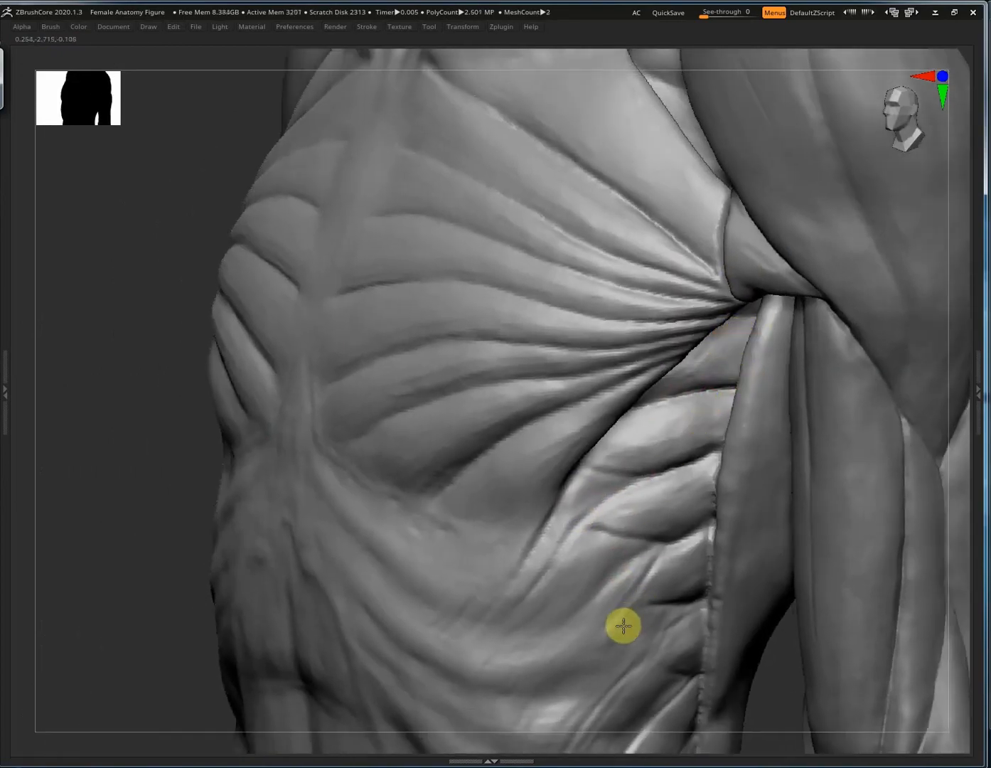
right_drag(624, 627, 693, 357)
right_drag(658, 551, 704, 543)
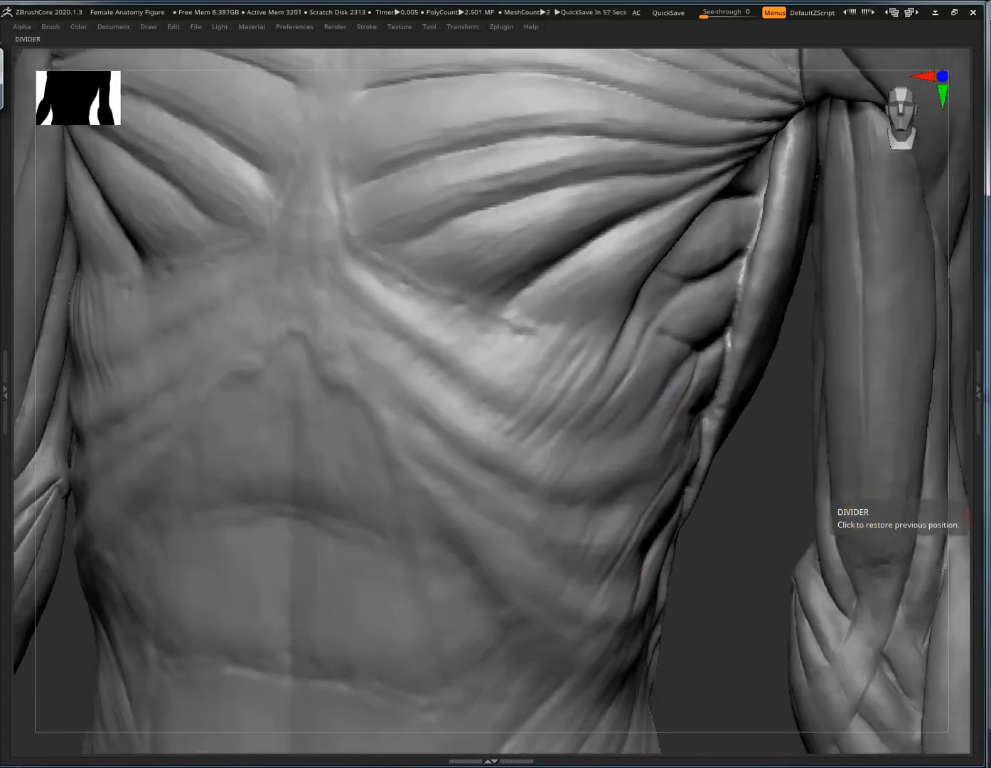
right_drag(655, 456, 615, 537)
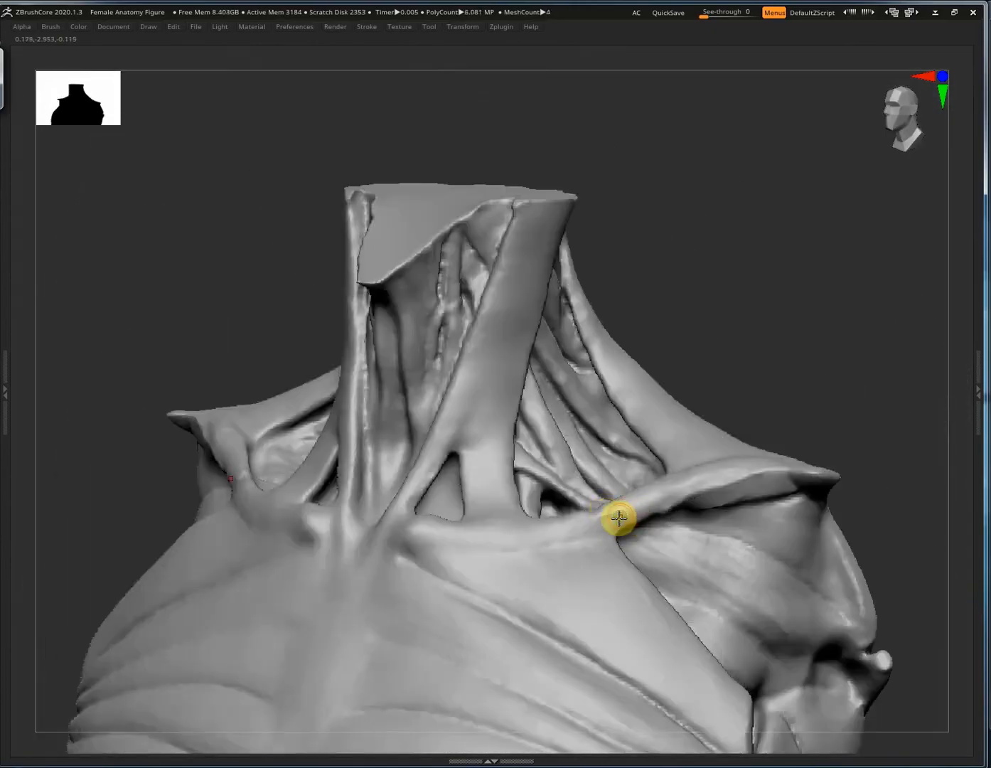
Isolate the torso mesh and sculpt sharper separations between the deep neck muscles beneath the jaw and beside the sternocleidomastoid.
right_drag(619, 517, 571, 283)
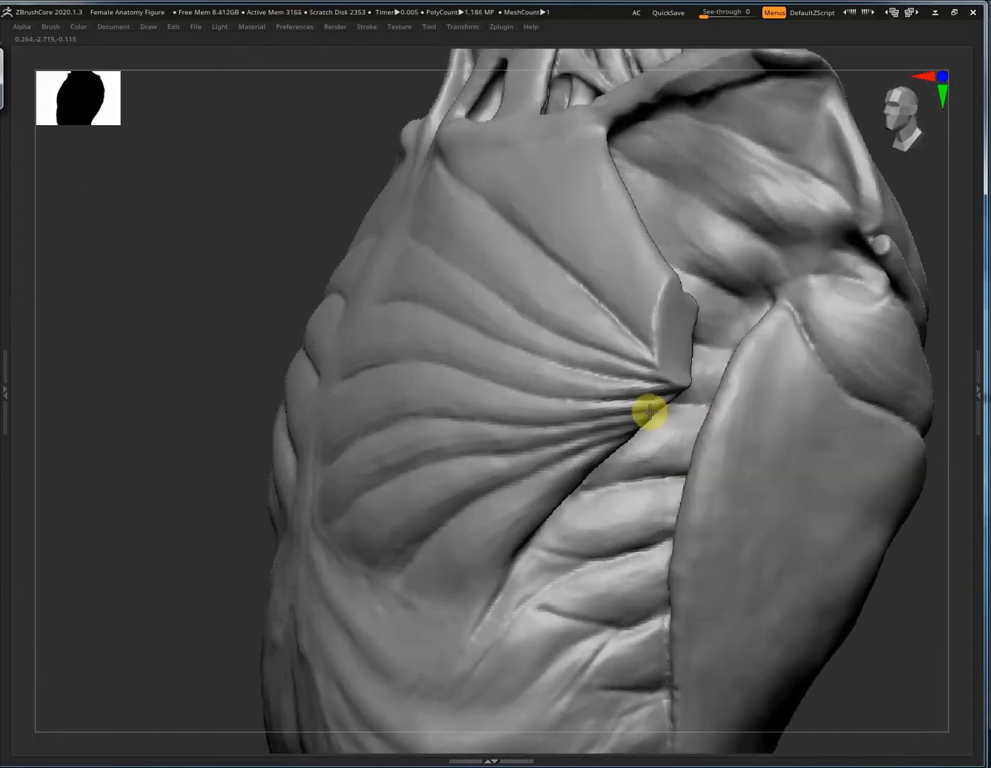
right_drag(645, 413, 459, 225)
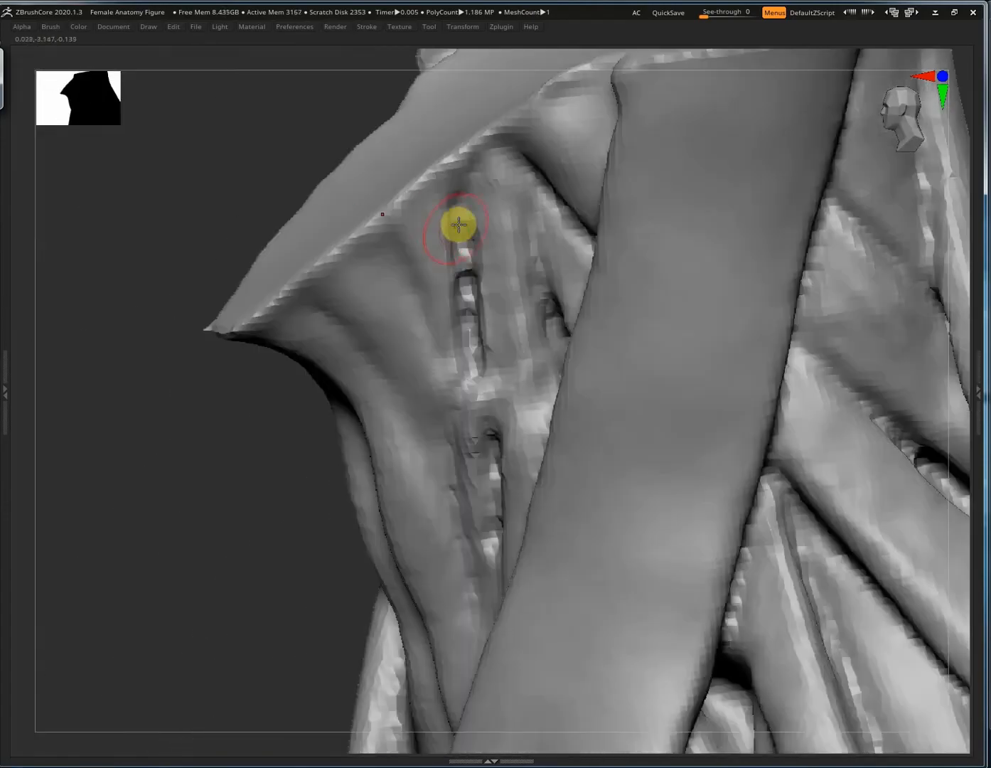
right_drag(487, 438, 483, 582)
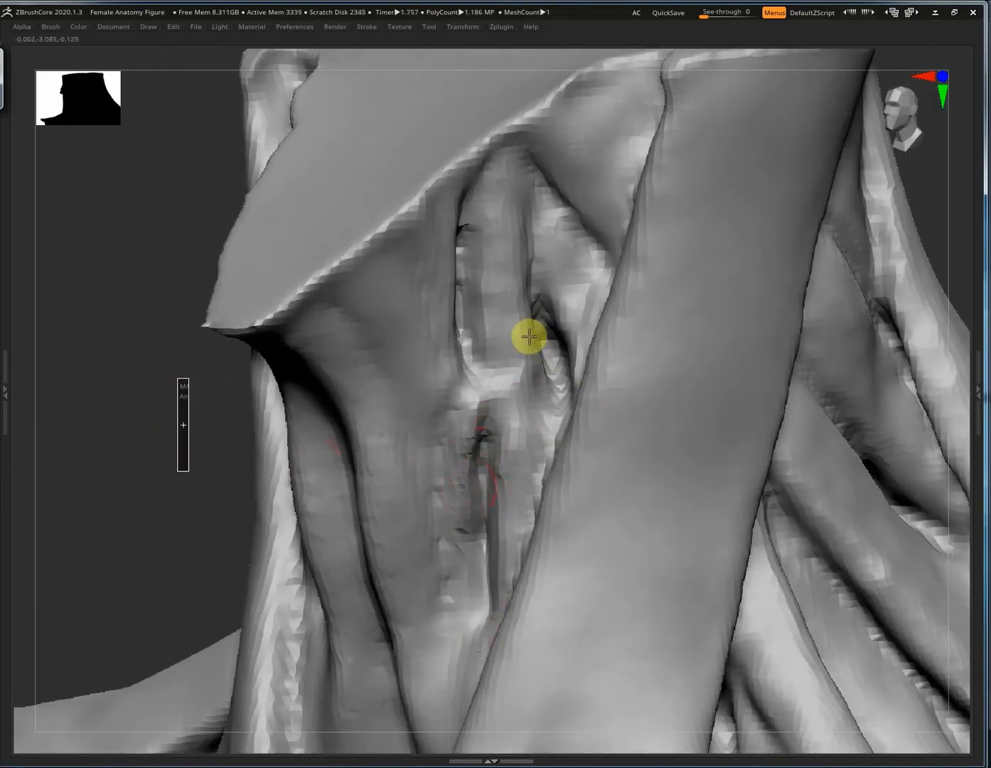
right_drag(551, 453, 834, 301)
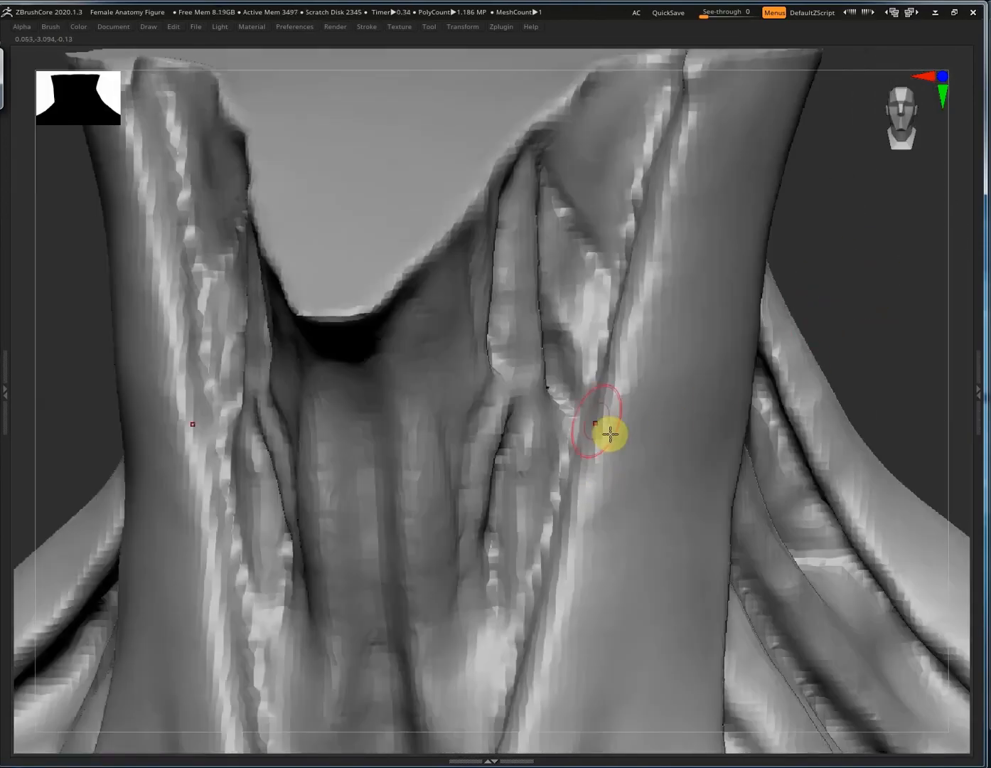
right_drag(634, 504, 413, 290)
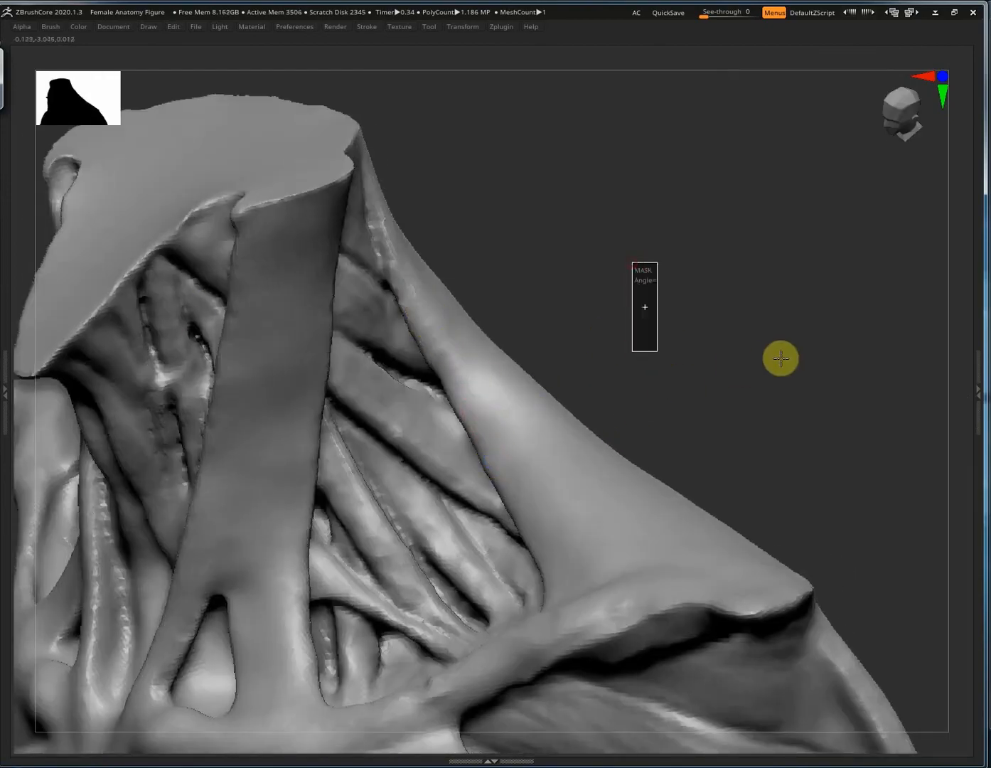
Carve the furrow between the adductor muscles along the inner thigh below the groin.
right_drag(744, 362, 352, 231)
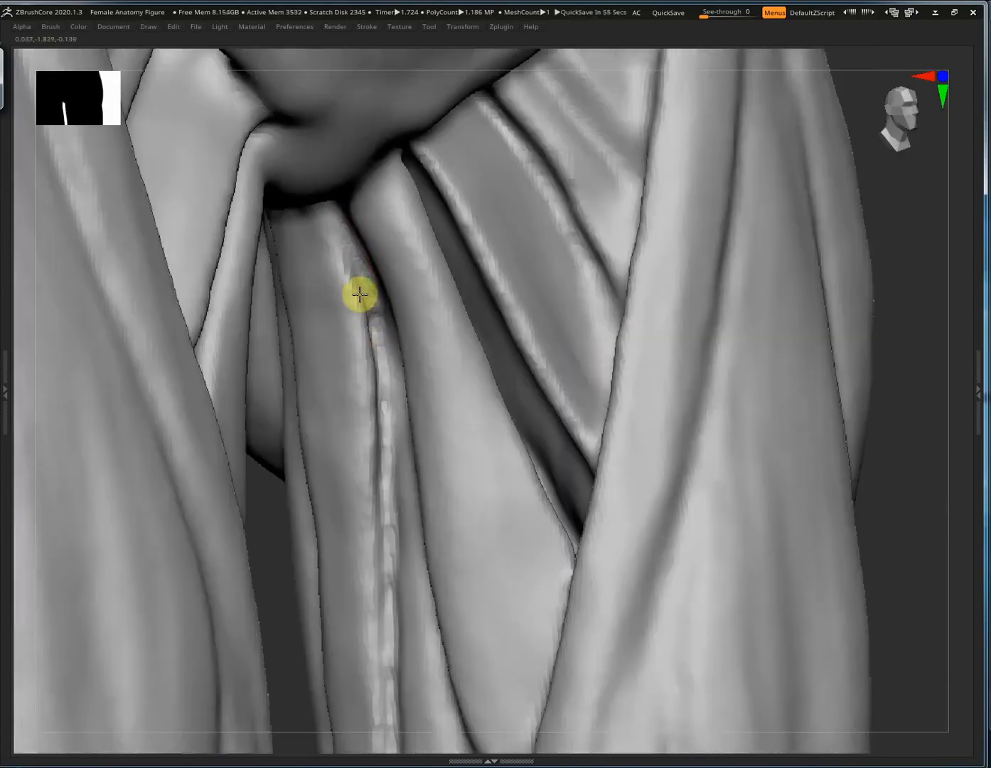
drag(381, 490, 399, 686)
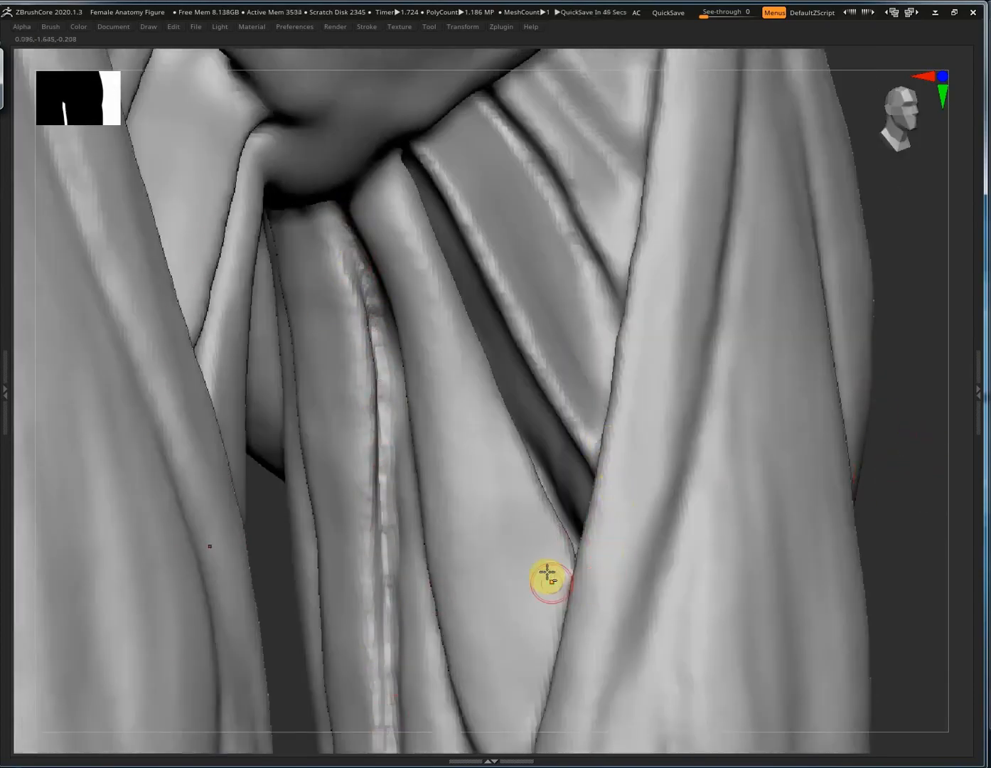
alt+right_drag(547, 573, 539, 206)
alt+right_drag(413, 512, 748, 478)
Examine the whole figure from the front, side and three-quarter angles with every mesh shown.
alt+right_drag(788, 313, 710, 508)
mouse_move(753, 142)
alt+right_down()
mouse_move(715, 550)
mouse_move(721, 258)
mouse_move(741, 148)
alt+right_up()
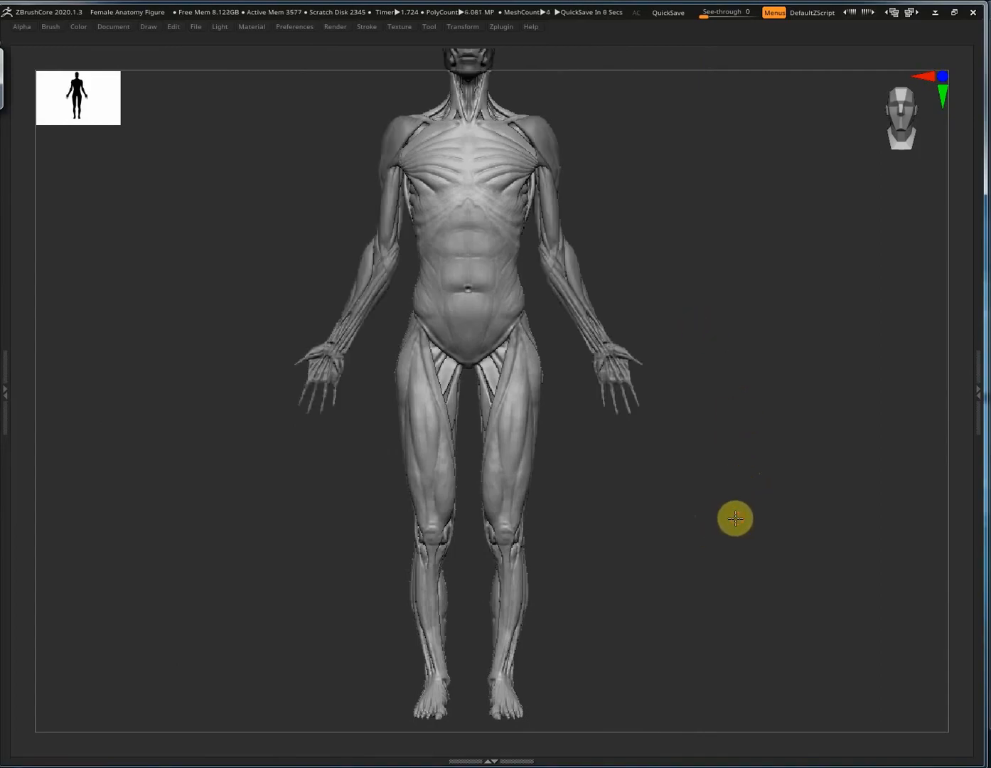
right_drag(735, 517, 708, 465)
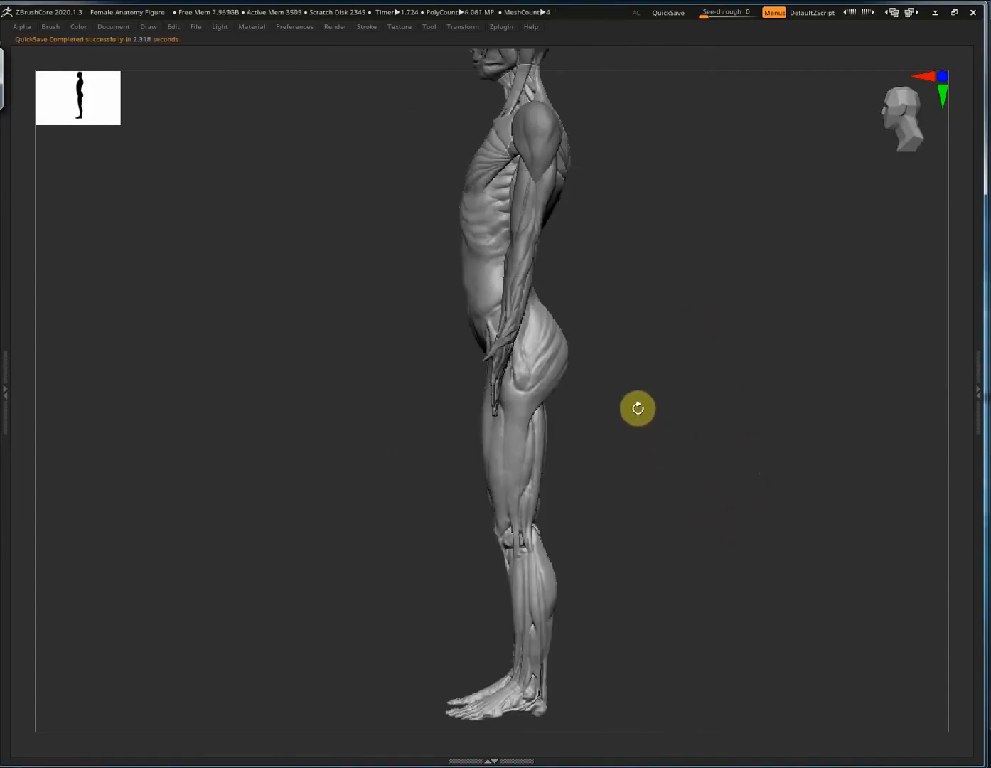
alt+right_drag(635, 425, 653, 522)
right_drag(516, 405, 934, 203)
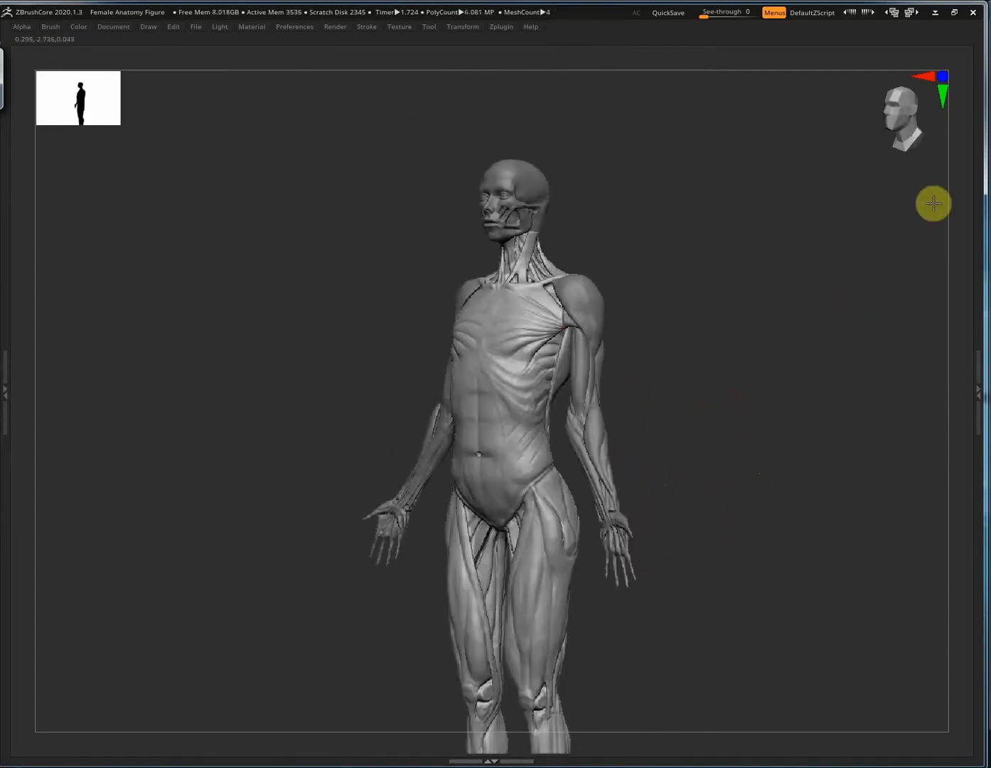
right_drag(748, 409, 917, 249)
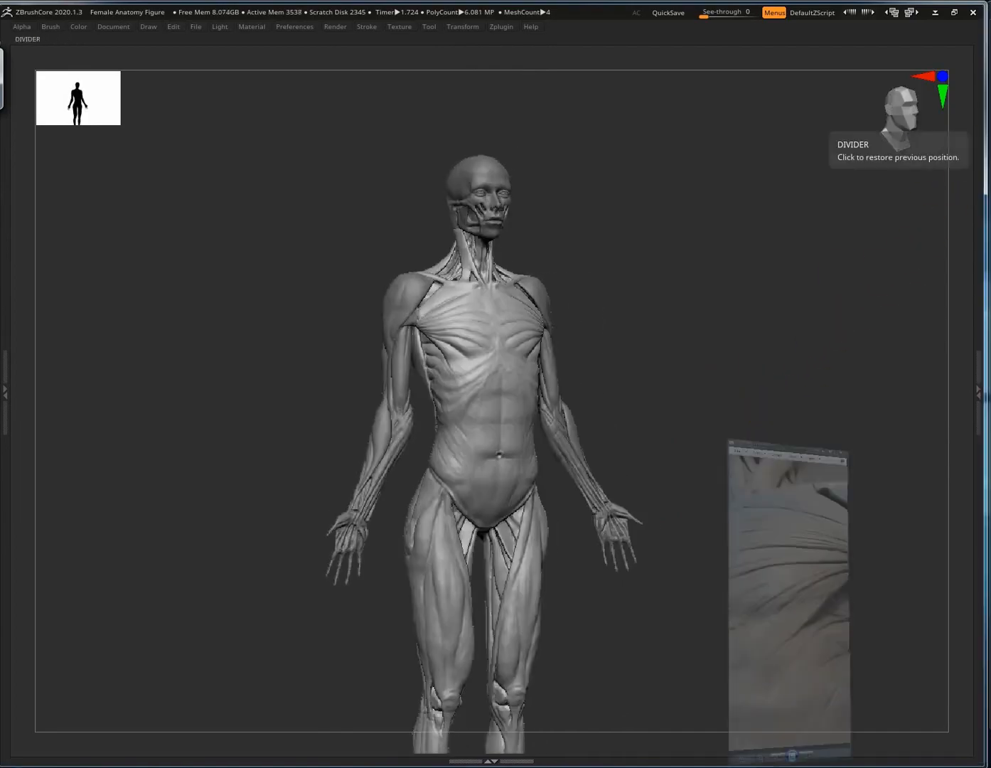